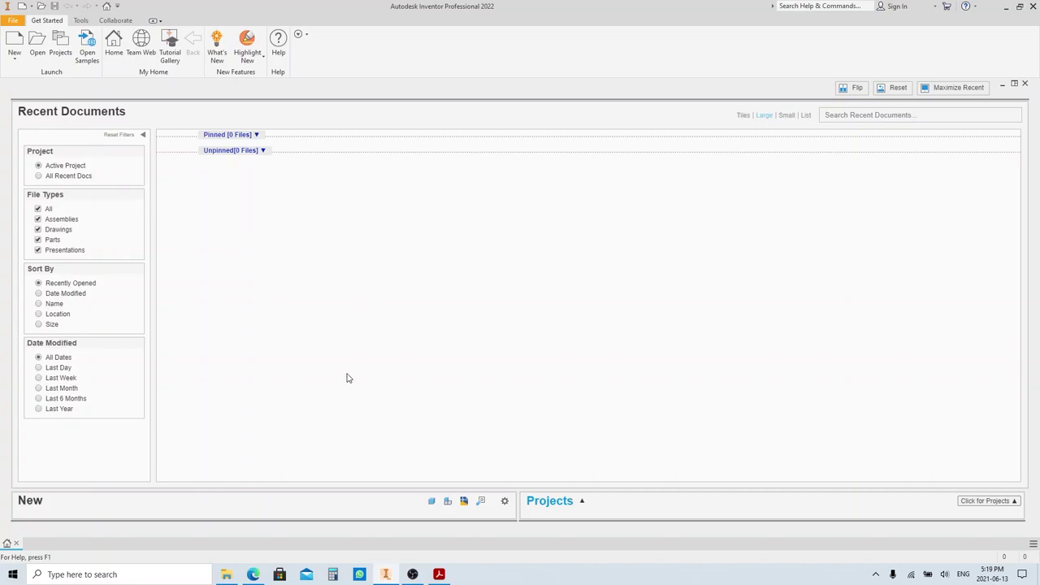
- Play the Hand Winch Animation video in the browser and examine the frame plate views in Part Drawing.pdf
click(260, 568)
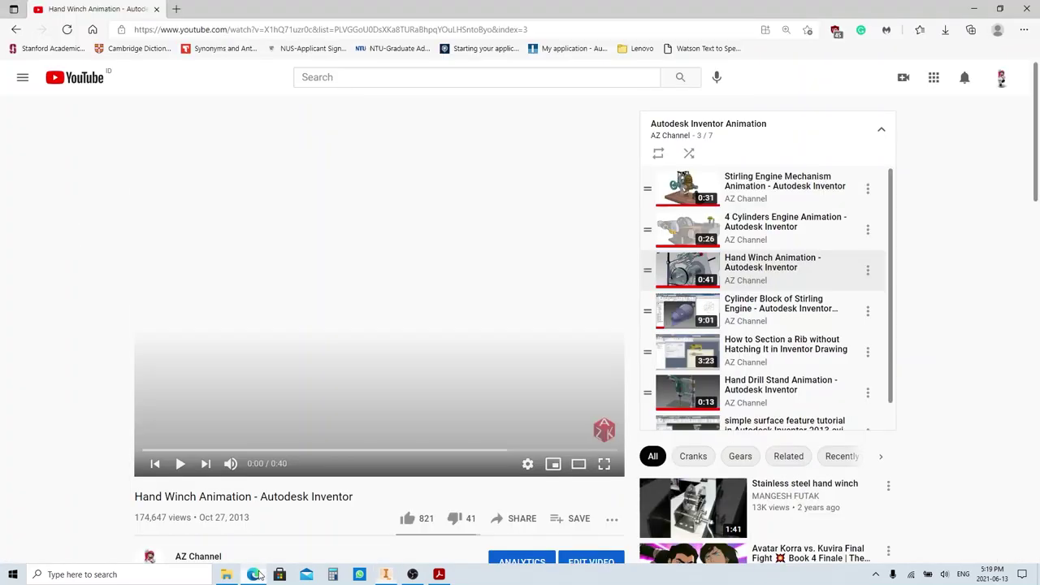
click(388, 319)
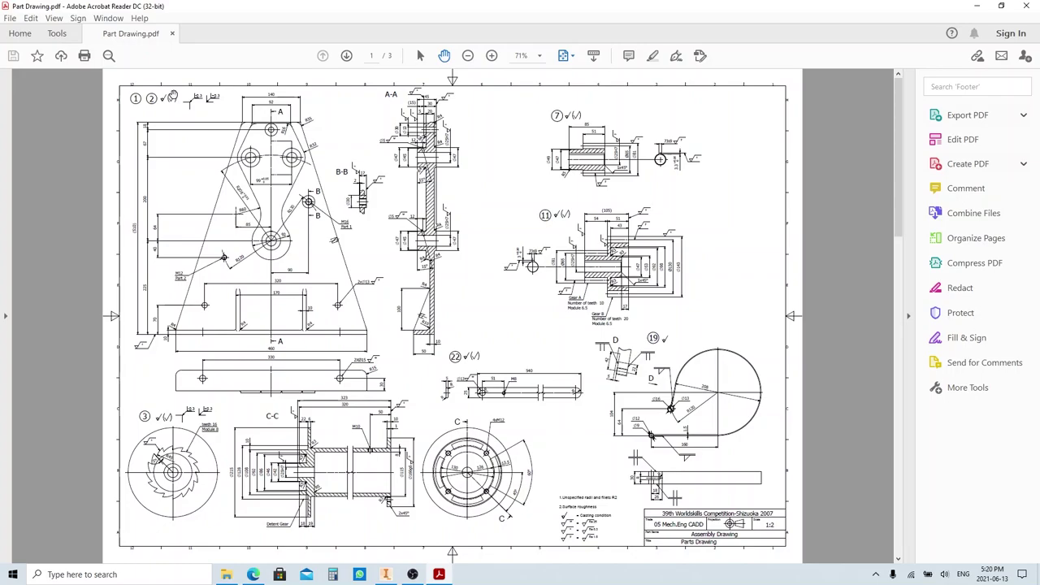
ctrl+scroll(46, 173, up, 2)
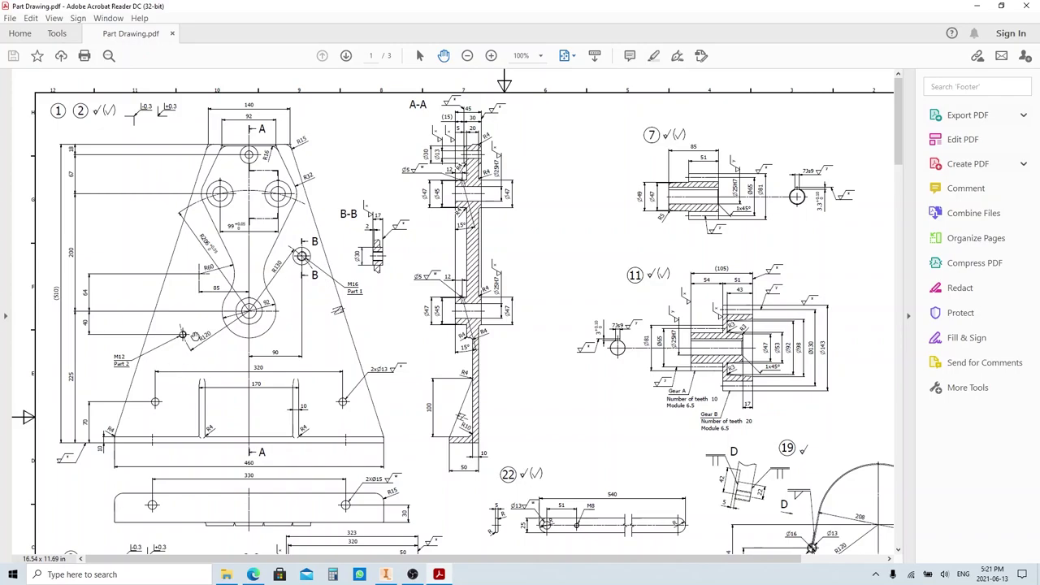
- Switch to Inventor, create a part from the metric Standard (mm).ipt template and start a 2D sketch on the front plane
click(386, 574)
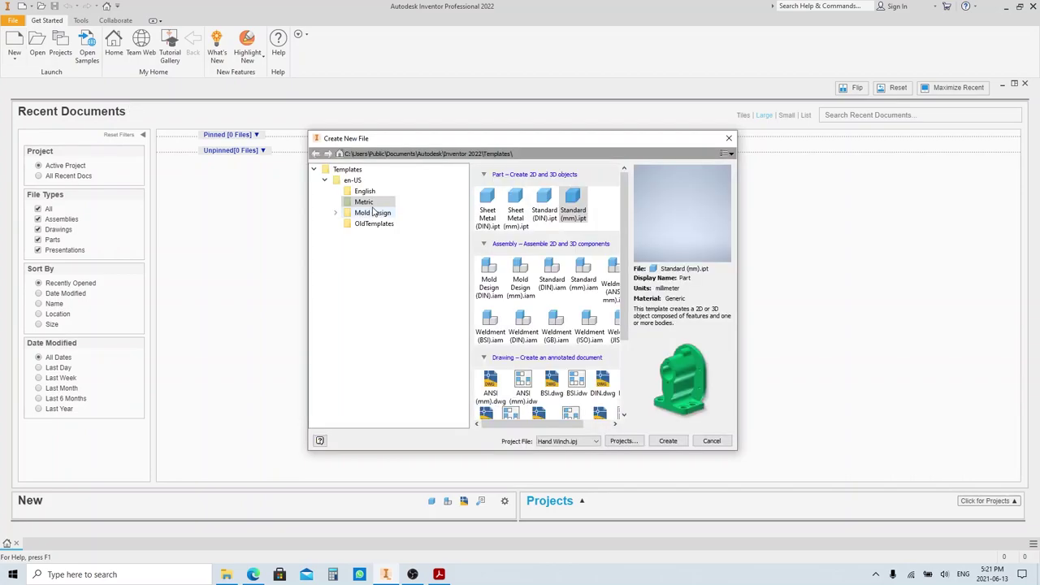
double_click(576, 211)
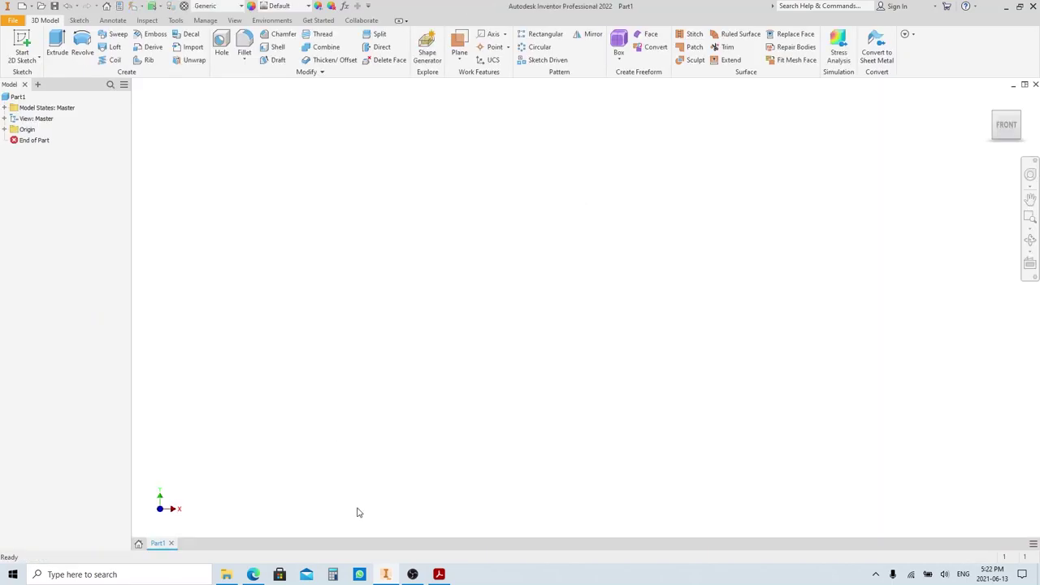
click(22, 42)
click(476, 203)
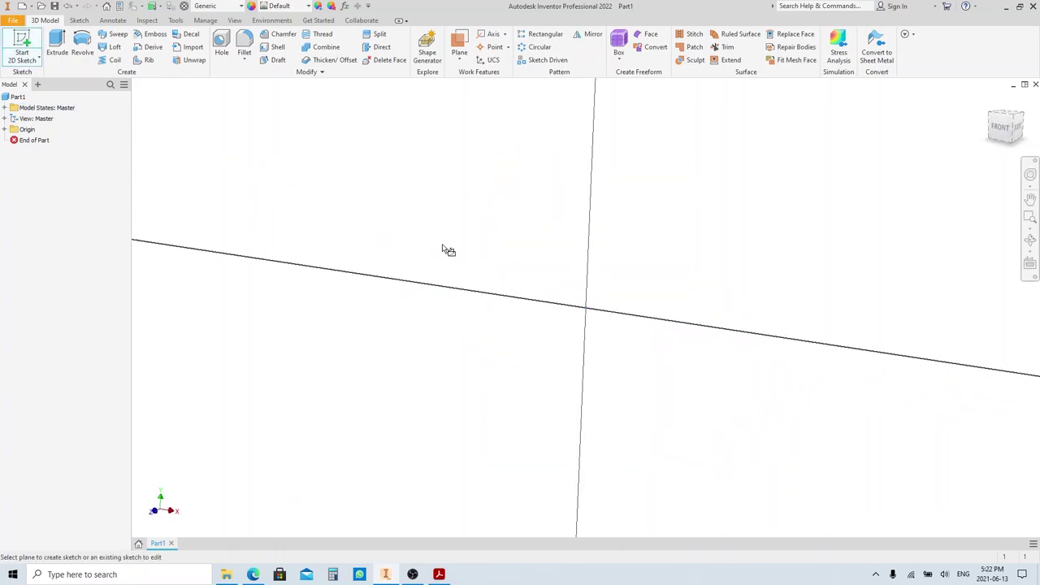
- Sketch a closed half outline of the tapered plate from the origin, about 91 mm wide at the base and 246 mm high
click(438, 573)
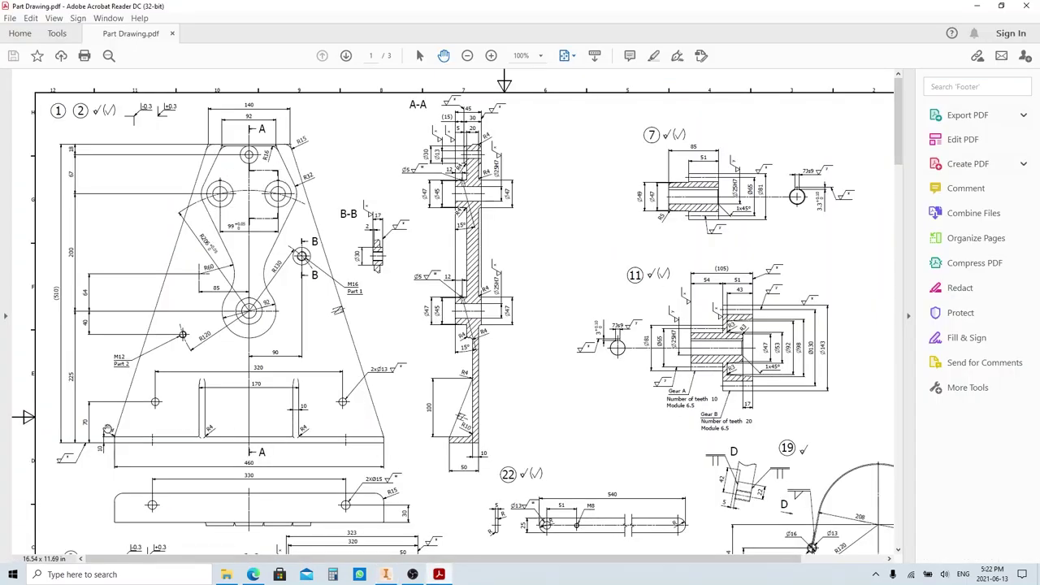
click(977, 6)
click(57, 47)
click(585, 307)
middle_drag(532, 342, 418, 422)
click(631, 387)
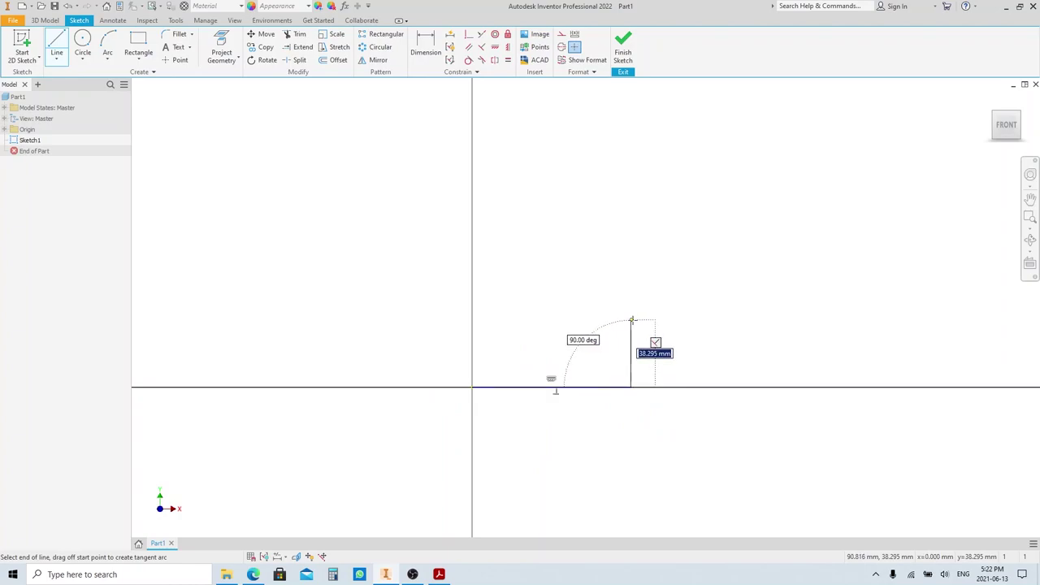
scroll(577, 406, down, 5)
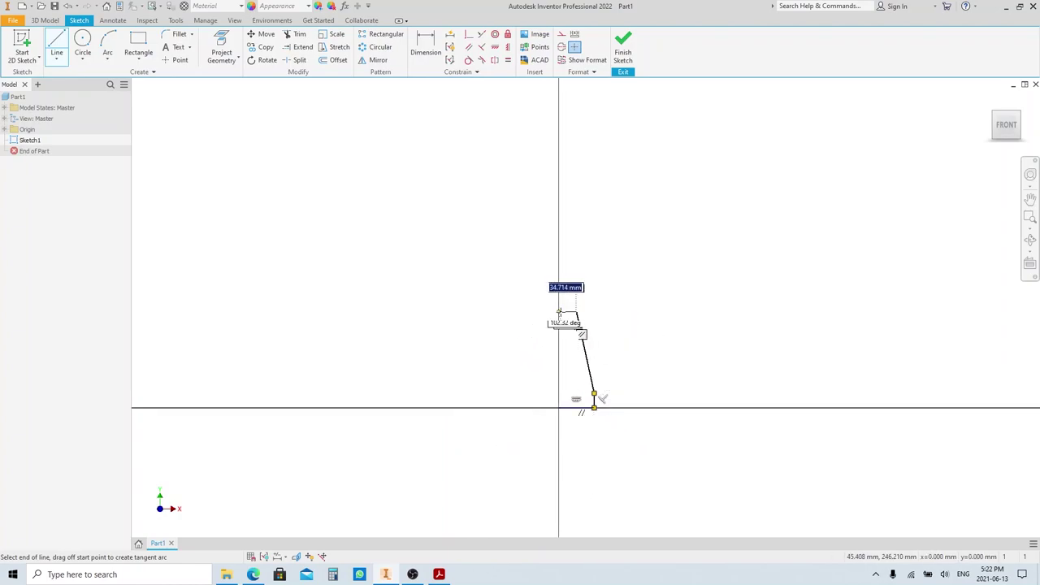
click(575, 312)
click(558, 406)
scroll(573, 379, up, 3)
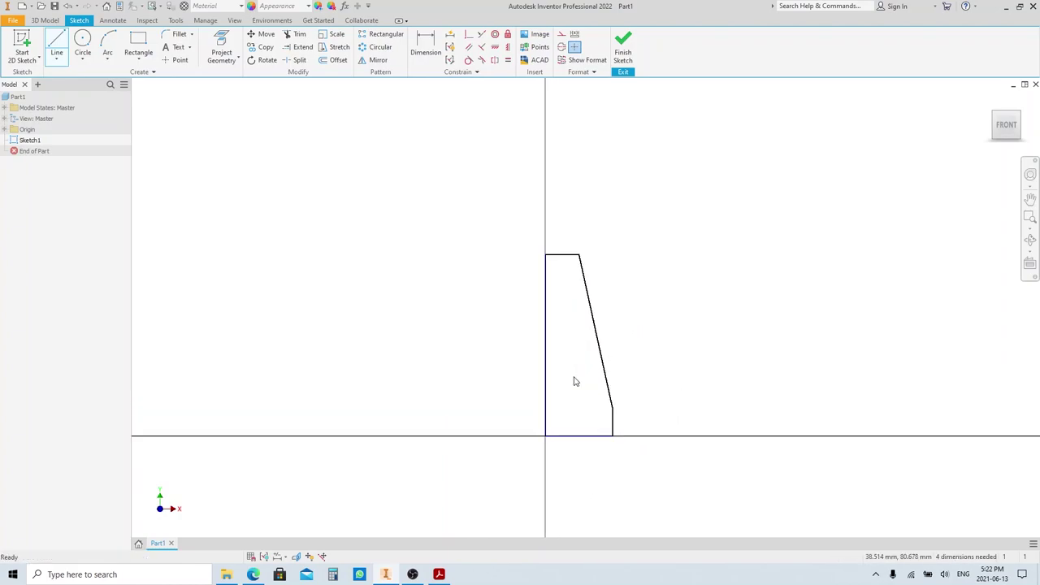
key(Escape)
scroll(564, 420, up, 3)
- Dimension the half outline's top edge to 70 mm and its bottom edge to 230 mm
click(438, 575)
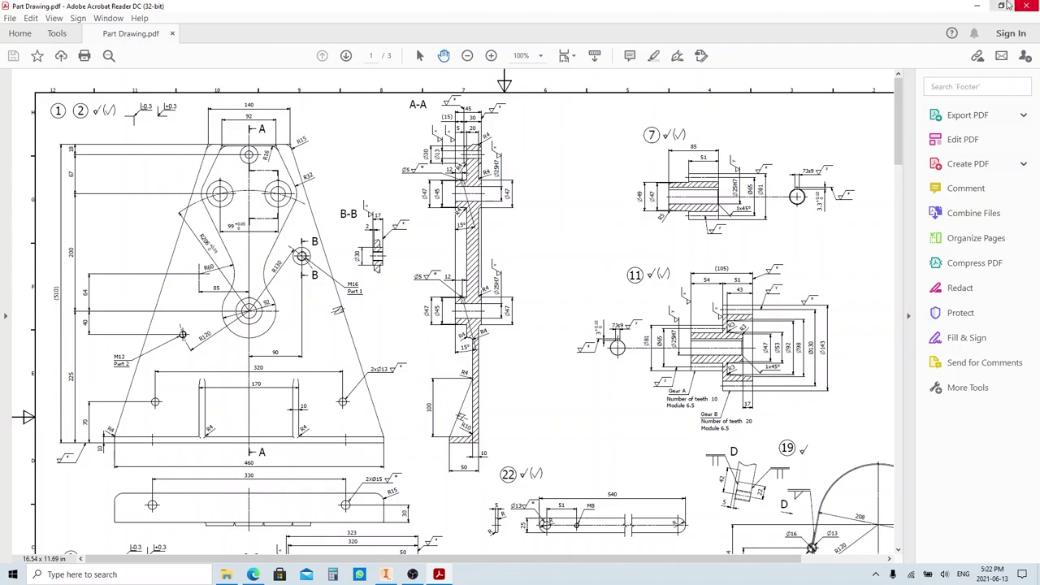
click(977, 6)
scroll(521, 350, down, 3)
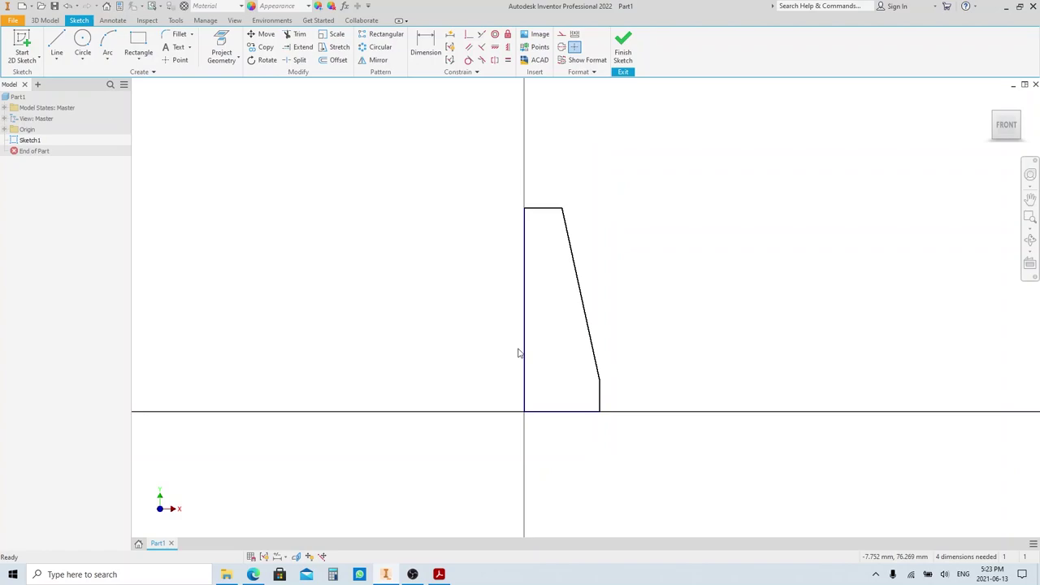
key(d)
click(543, 209)
click(544, 197)
text(140)
key(Return)
click(580, 413)
click(582, 455)
text(230)
key(Return)
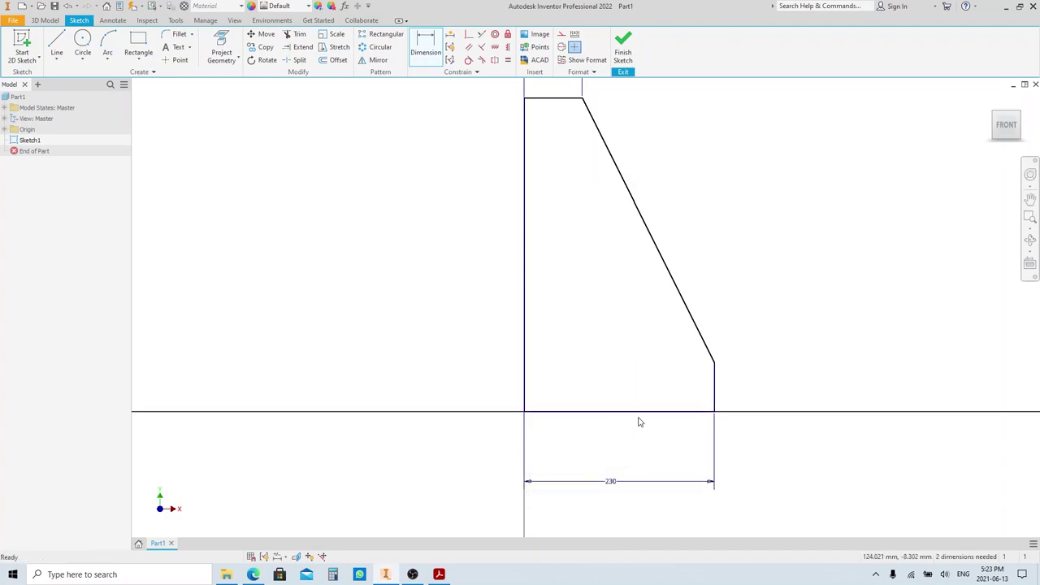
- Dimension the short vertical edge to 10 mm and the overall height to 510 mm, and finish the sketch
click(715, 393)
click(727, 387)
text(10)
key(Return)
scroll(594, 358, down, 2)
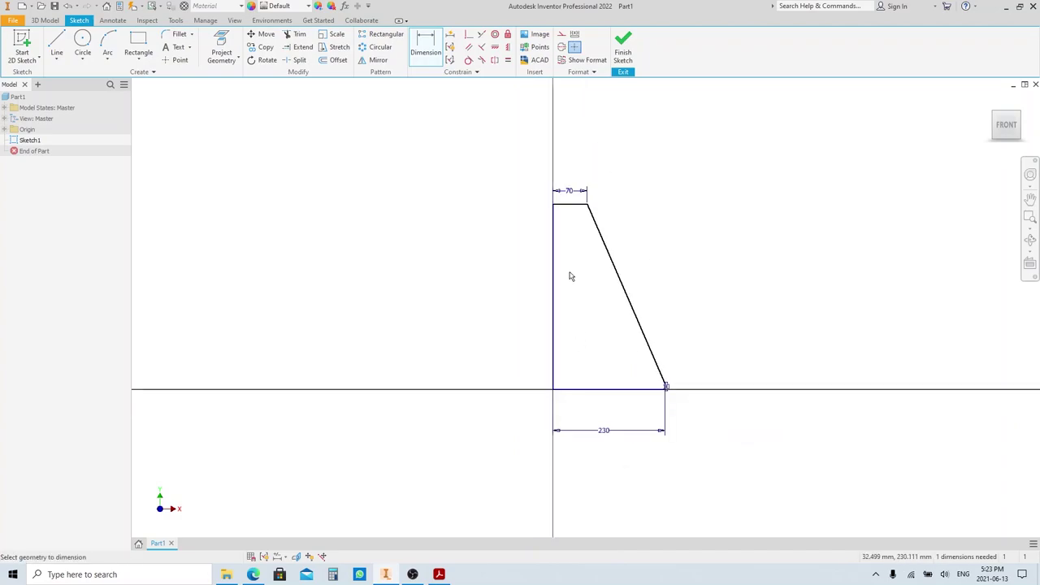
click(553, 229)
click(501, 252)
text(510)
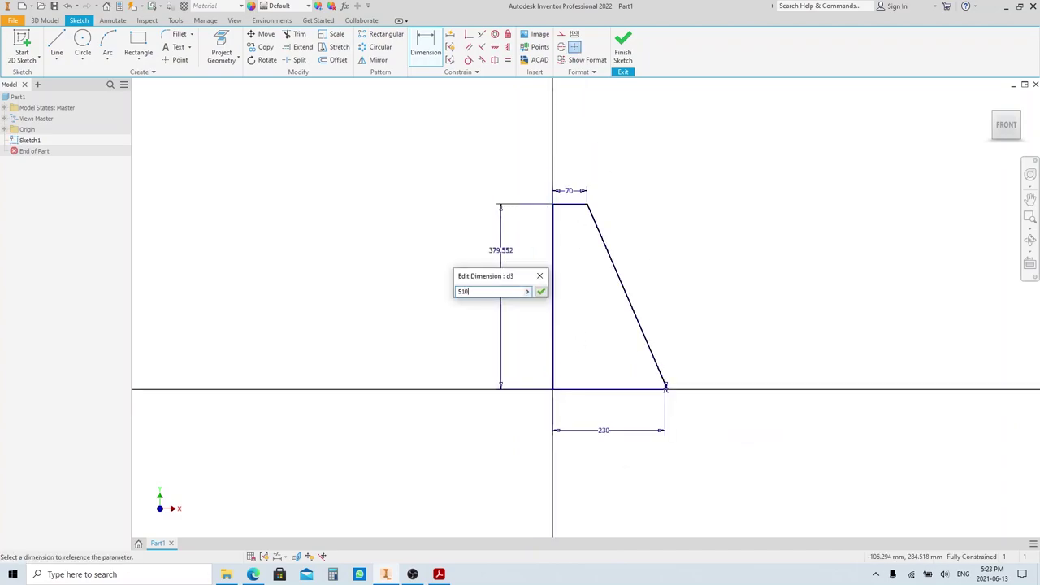
key(Return)
key(Escape)
key(ctrl+Return)
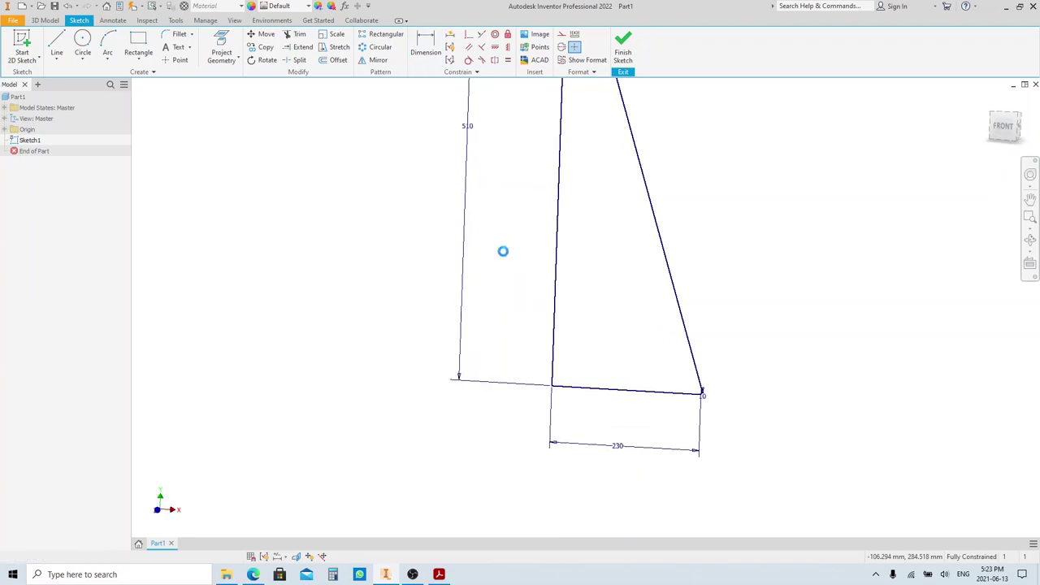
- Extrude the half-plate profile 10 mm
scroll(480, 404, down, 5)
scroll(481, 406, down, 5)
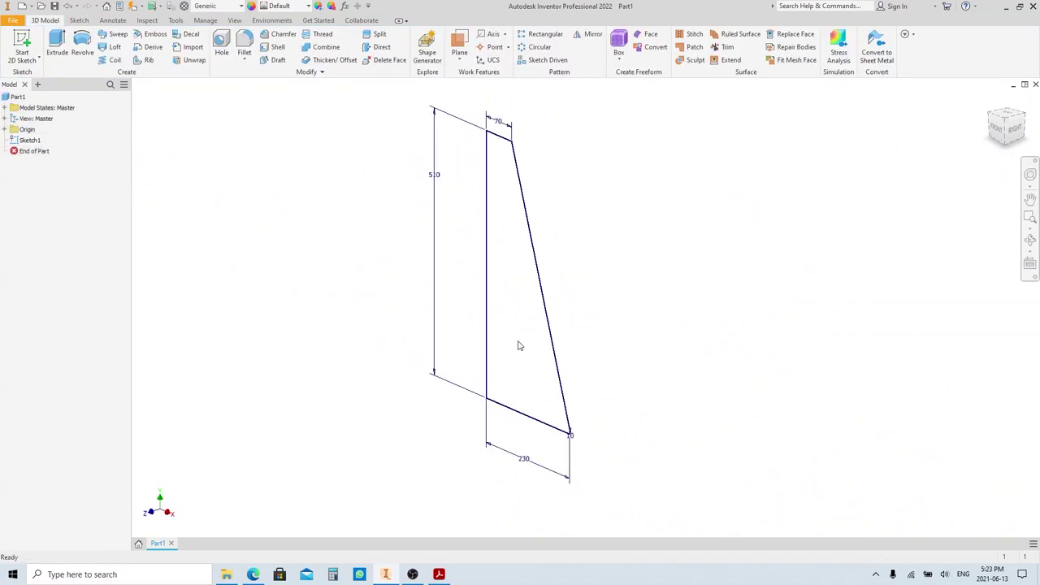
middle_drag(520, 346, 553, 399)
middle_drag(474, 325, 525, 314)
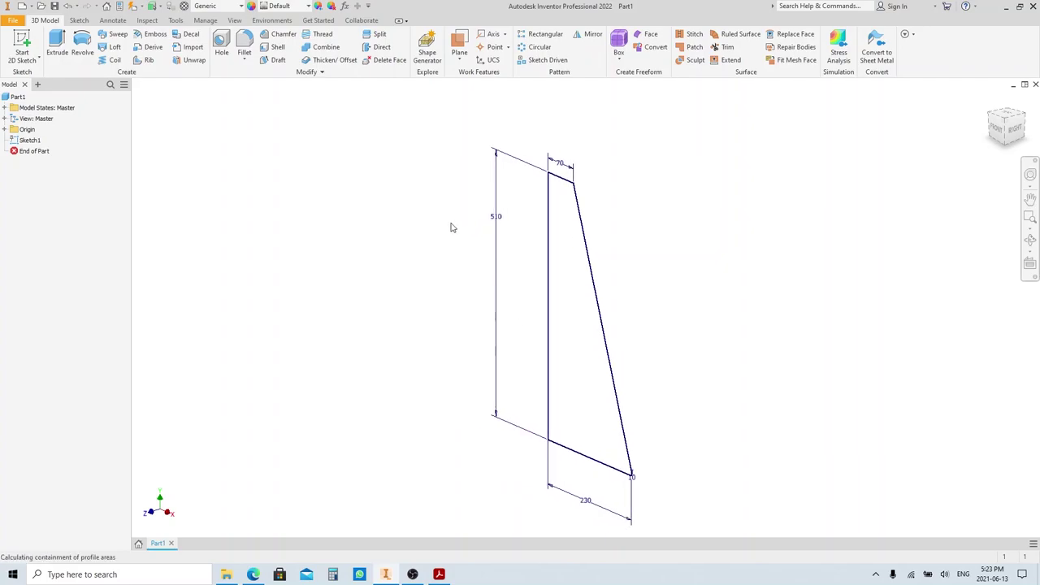
key(e)
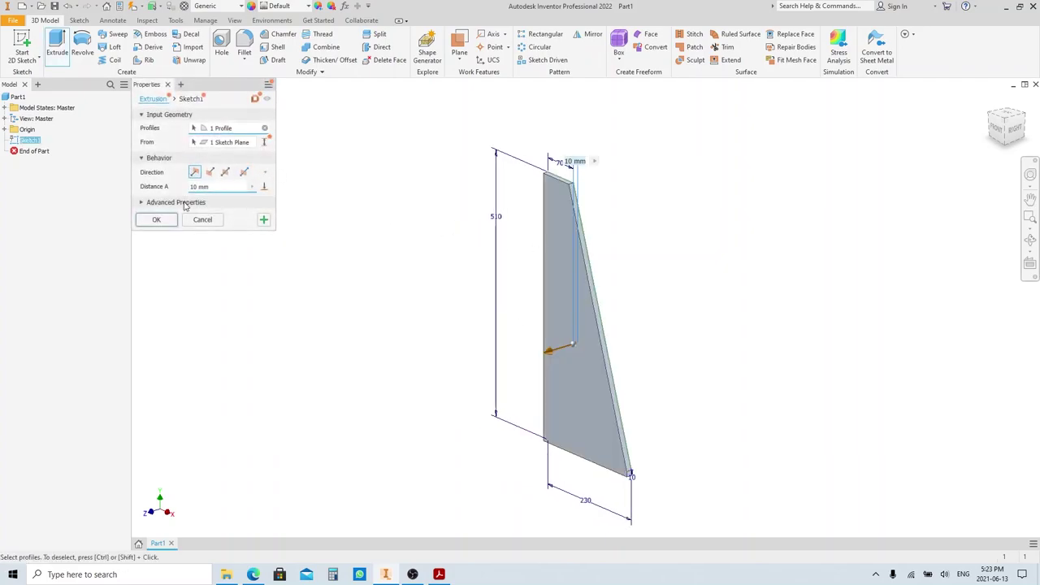
click(162, 222)
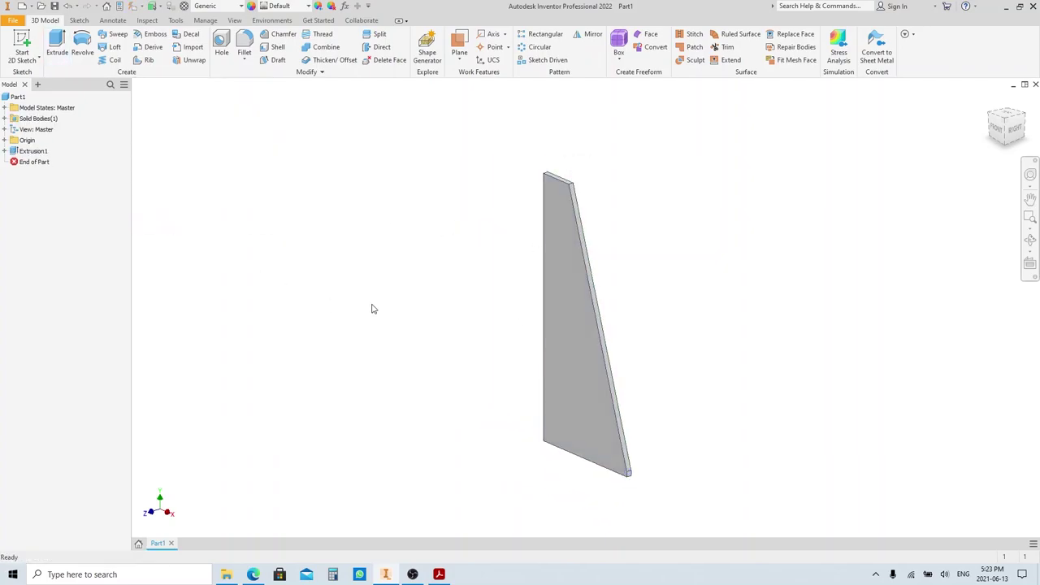
- Mirror the extruded half plate about its straight vertical side face to complete the plate
shift+middle_drag(458, 328, 577, 331)
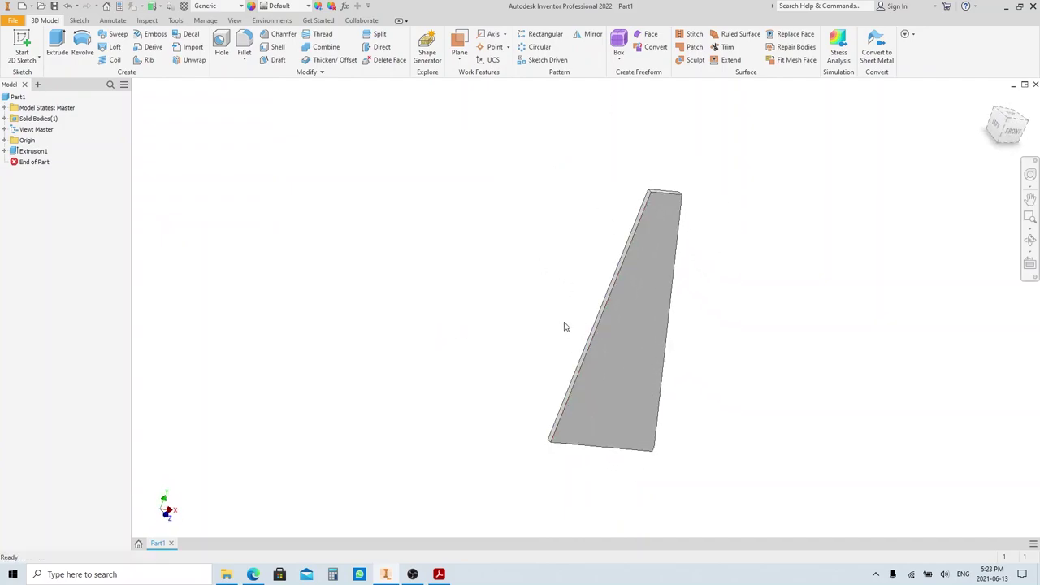
click(590, 34)
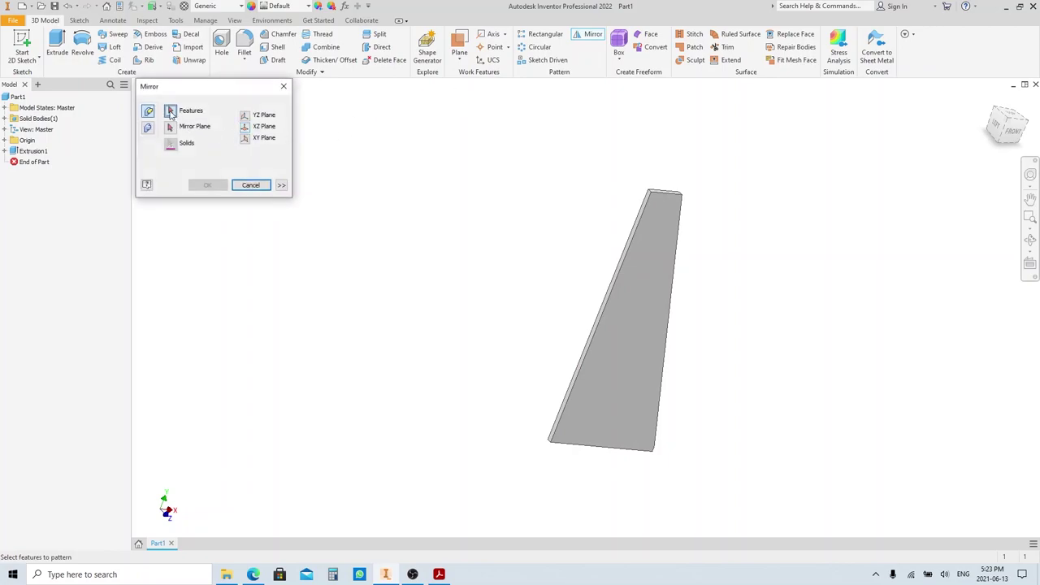
click(626, 273)
click(170, 127)
scroll(662, 195, down, 2)
scroll(662, 195, down, 2)
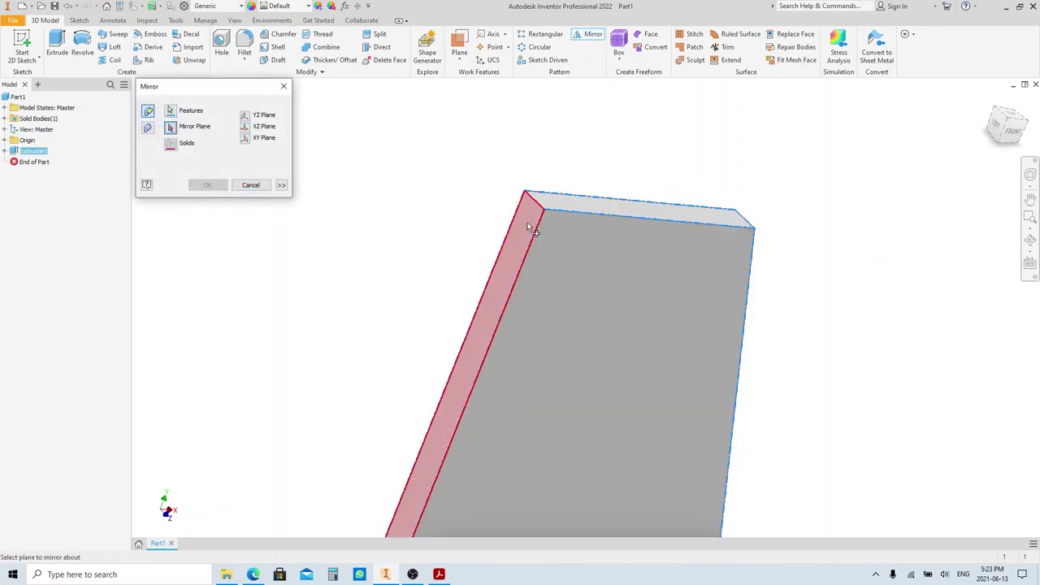
click(530, 231)
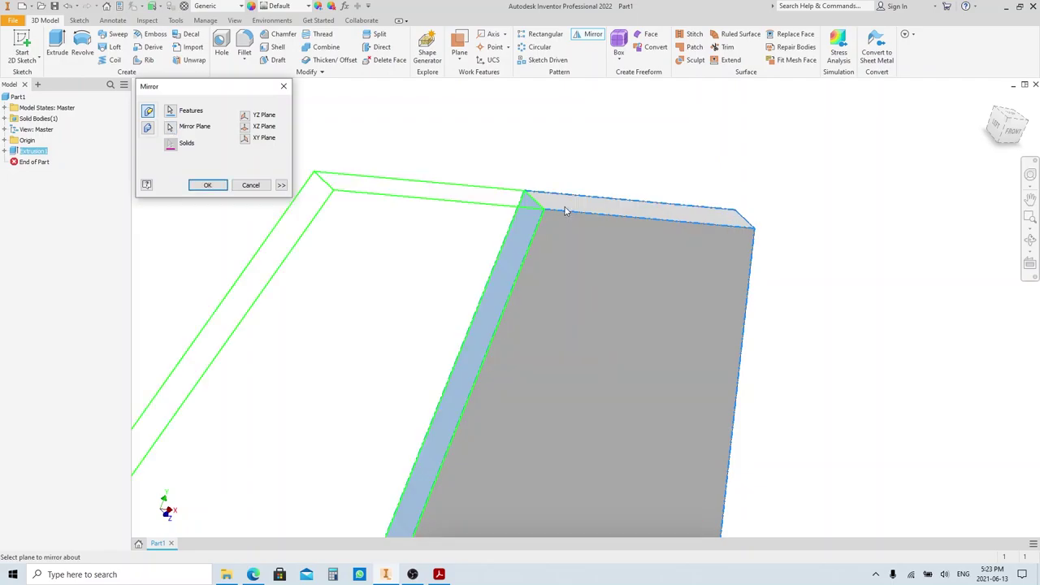
scroll(589, 219, up, 4)
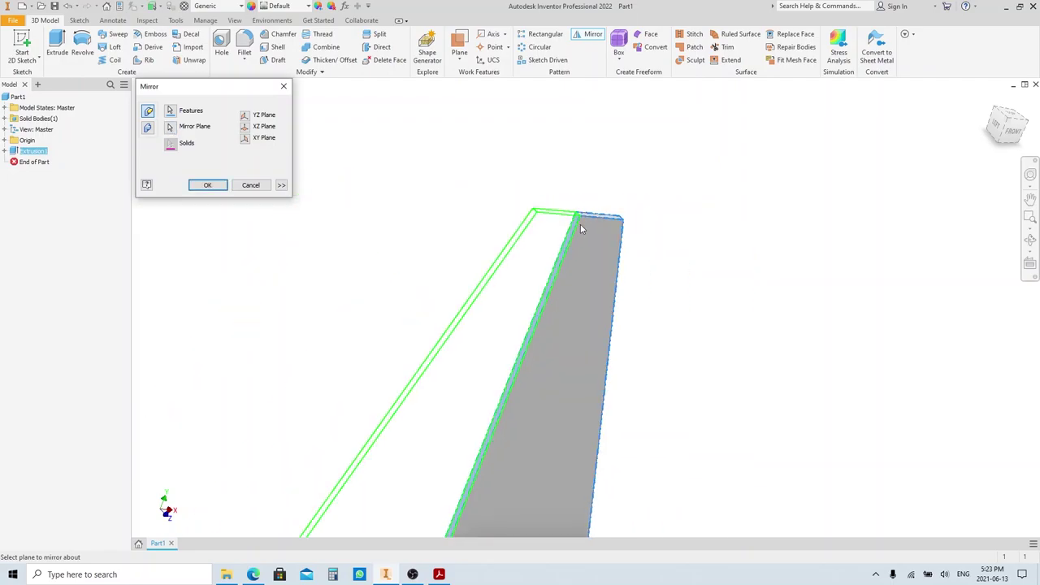
click(208, 185)
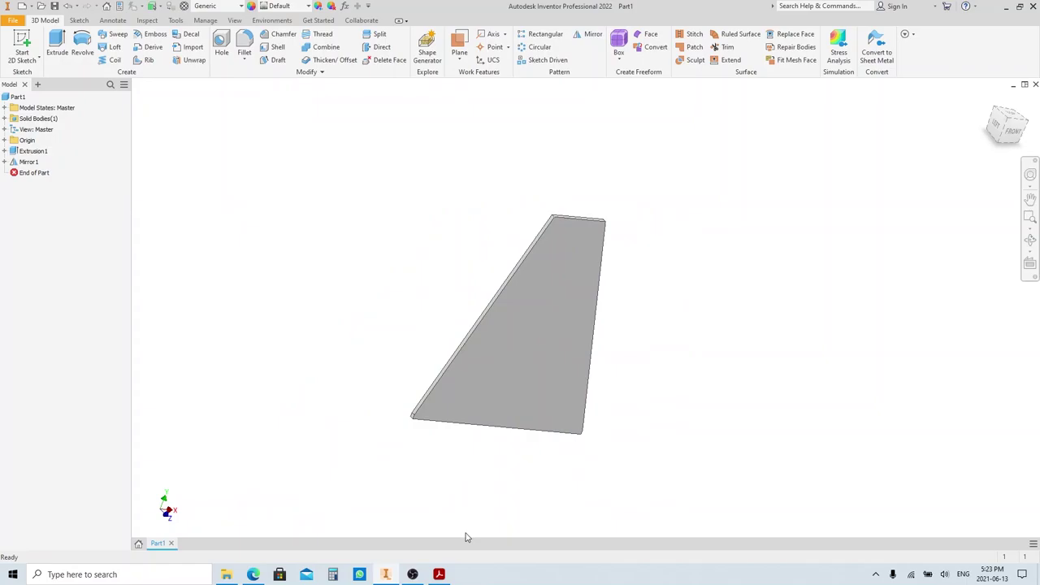
- Start a 2D sketch on the bottom face of the plate
click(439, 574)
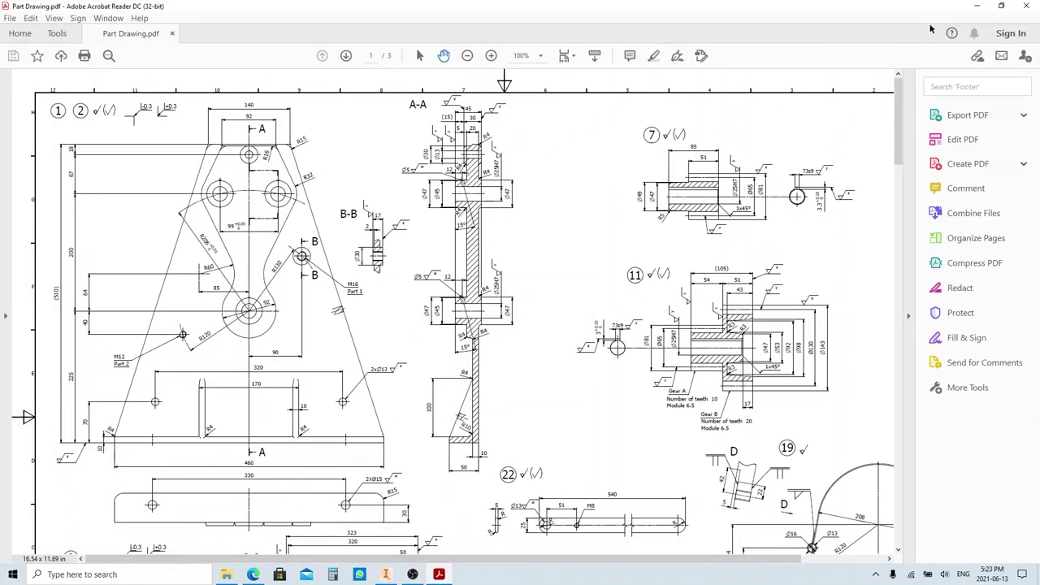
click(974, 10)
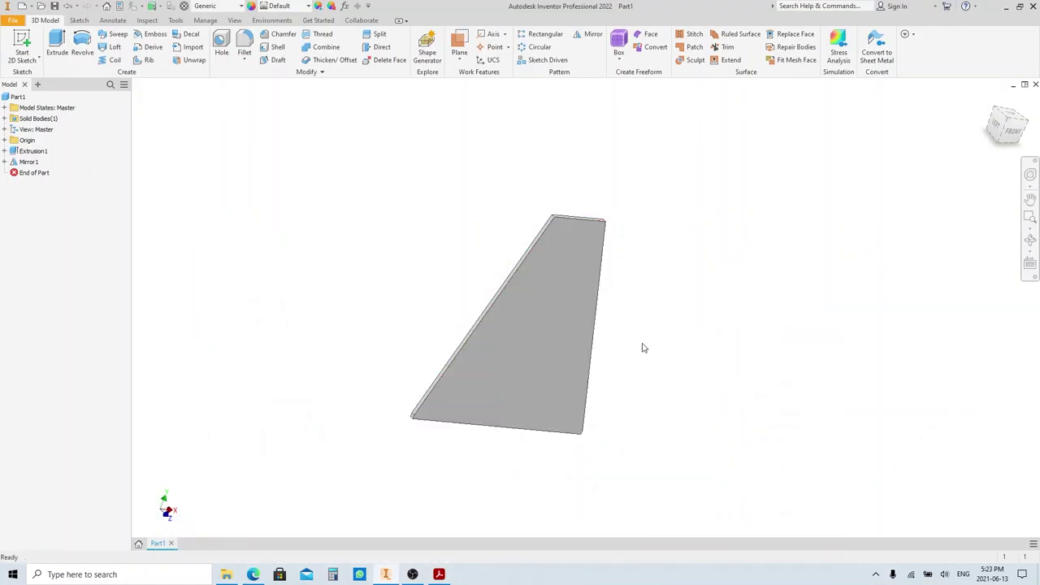
shift+middle_drag(674, 358, 577, 360)
scroll(580, 402, down, 6)
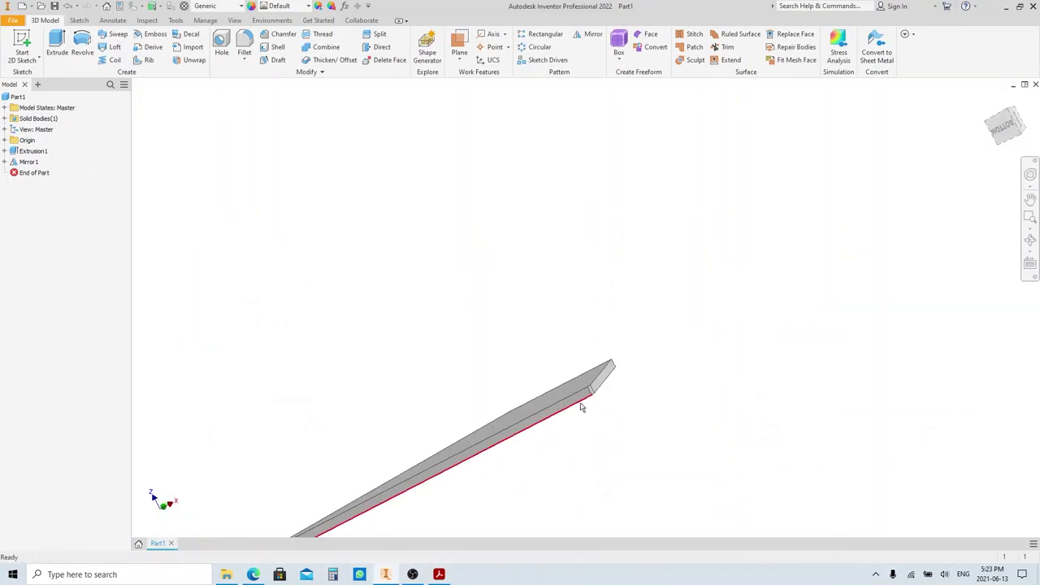
key(s)
click(598, 386)
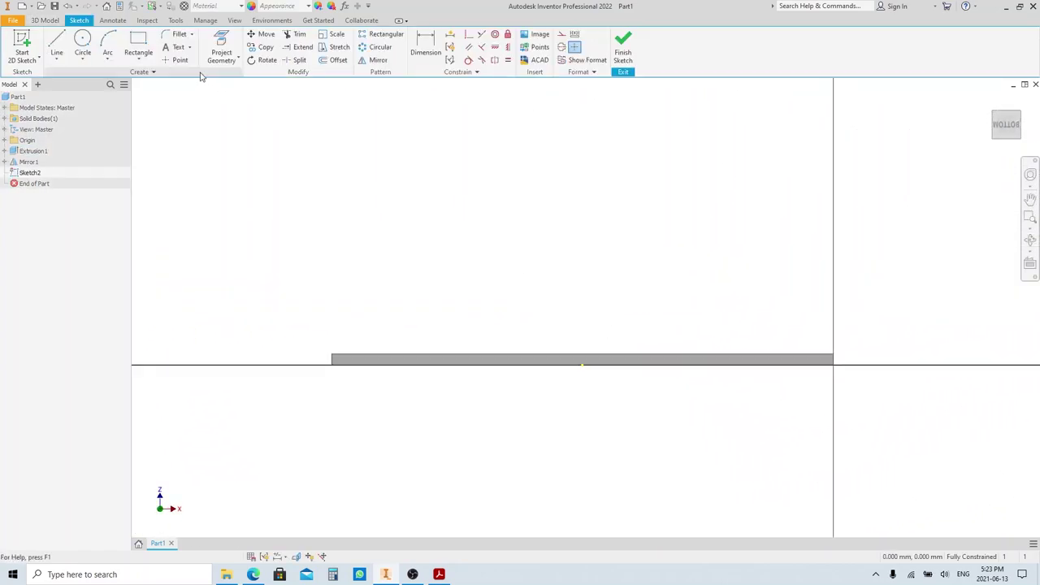
- Project the plate's cut edges into the sketch and convert them to construction lines
click(221, 59)
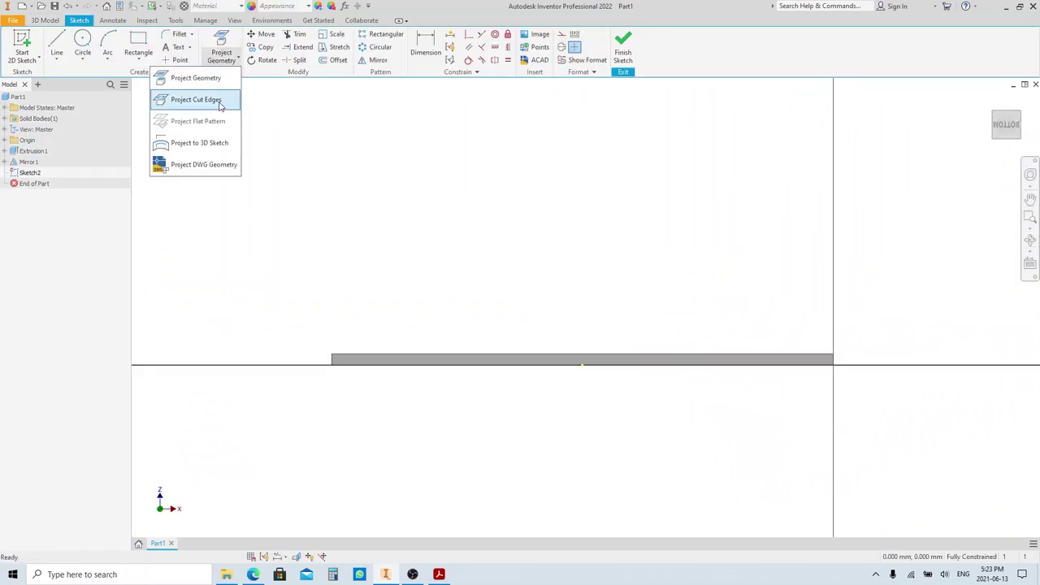
click(216, 101)
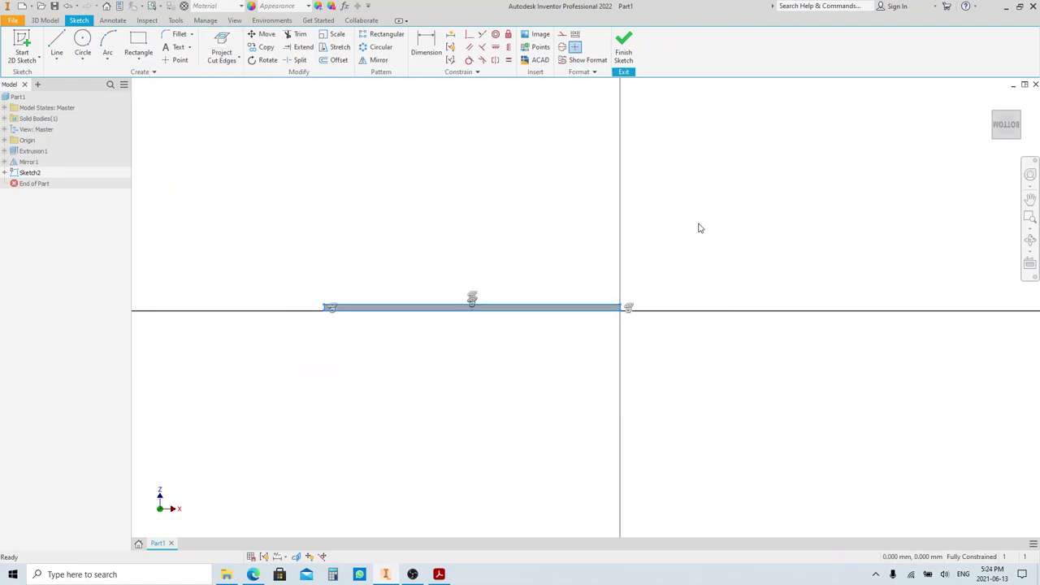
click(562, 34)
click(570, 165)
- Draw a rectangle about 90 mm deep from the plate's corner and extend its width to the plate's opposite end
click(138, 49)
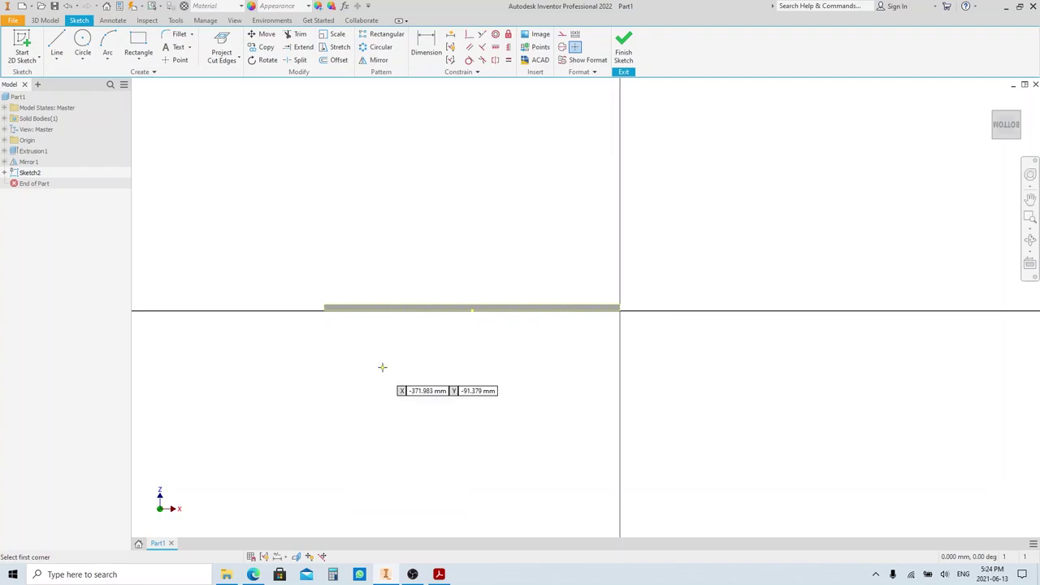
click(324, 310)
click(575, 252)
key(Escape)
drag(578, 315, 622, 317)
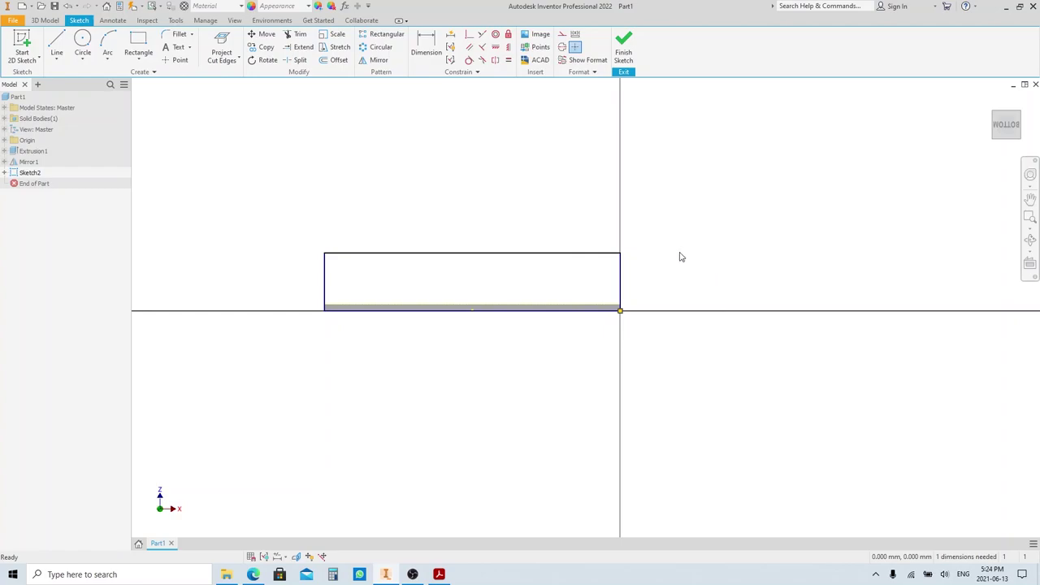
- Dimension the depth of the base rectangle and set it to 50 mm
key(d)
click(622, 298)
click(673, 289)
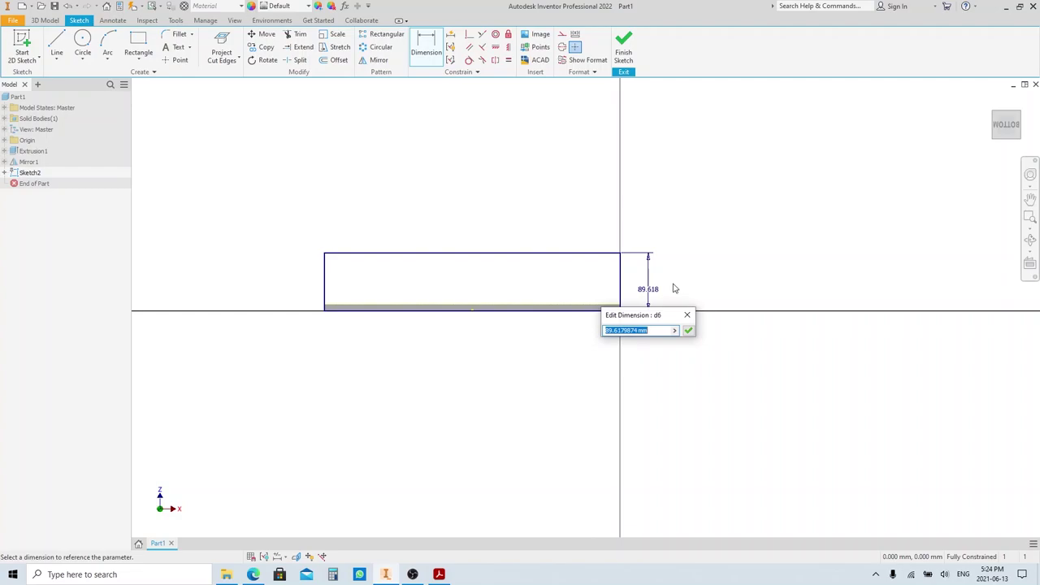
text(50)
key(Return)
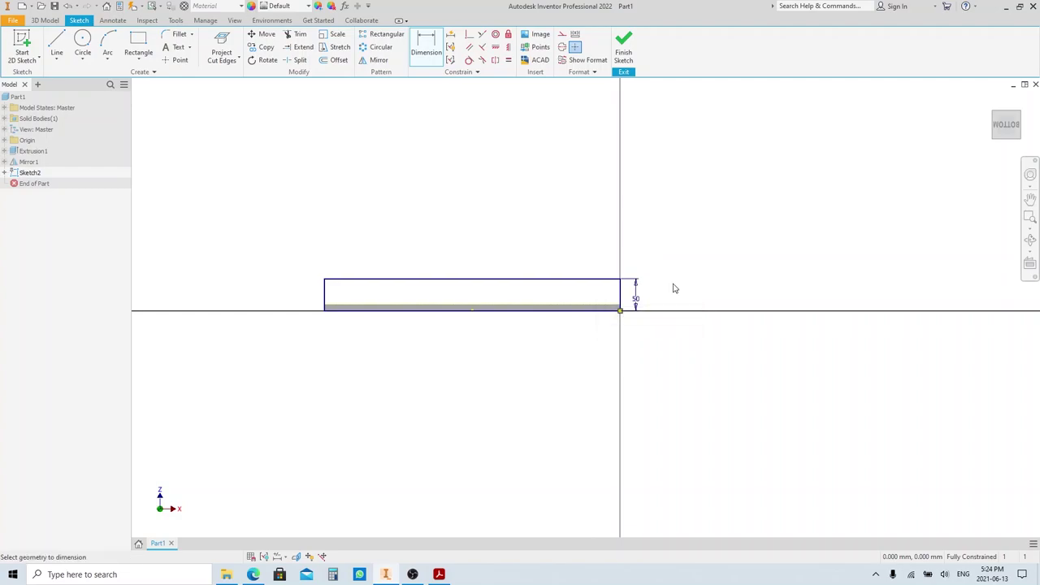
- Extrude the rectangle 10 mm upward in the flipped direction, joined to the plate, to form the base flange
key(e)
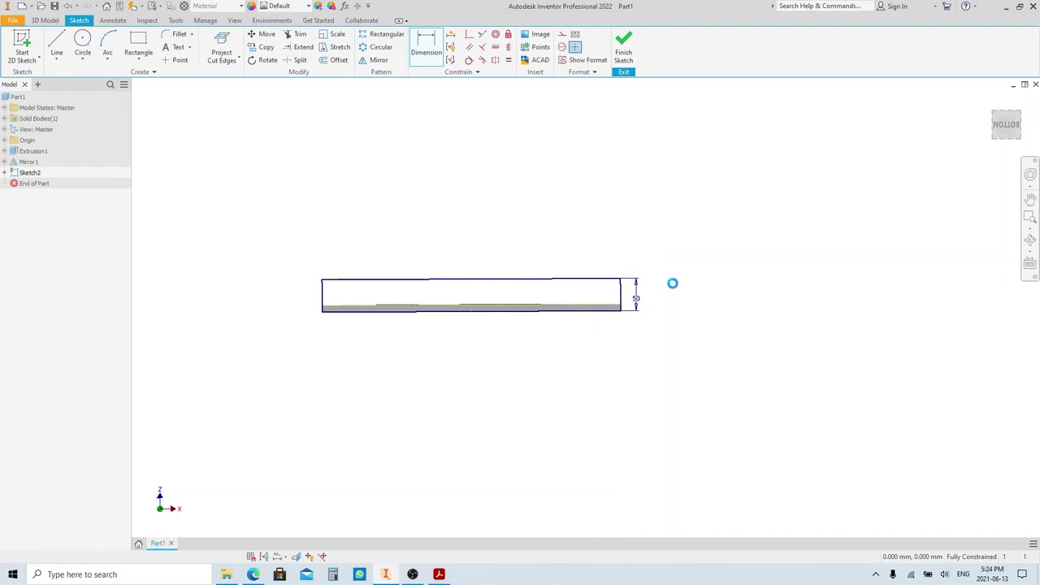
key(e)
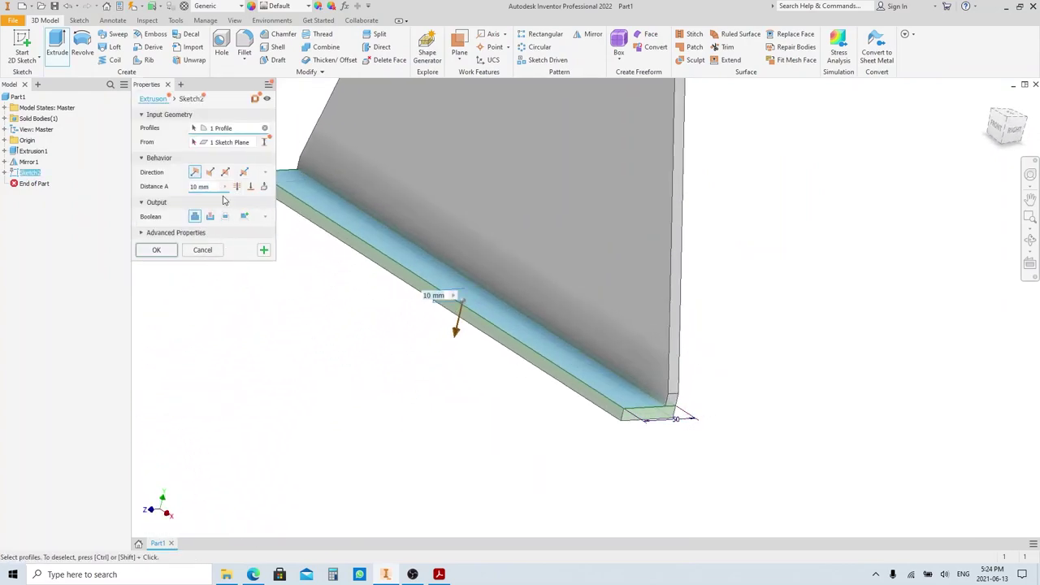
click(209, 171)
click(195, 216)
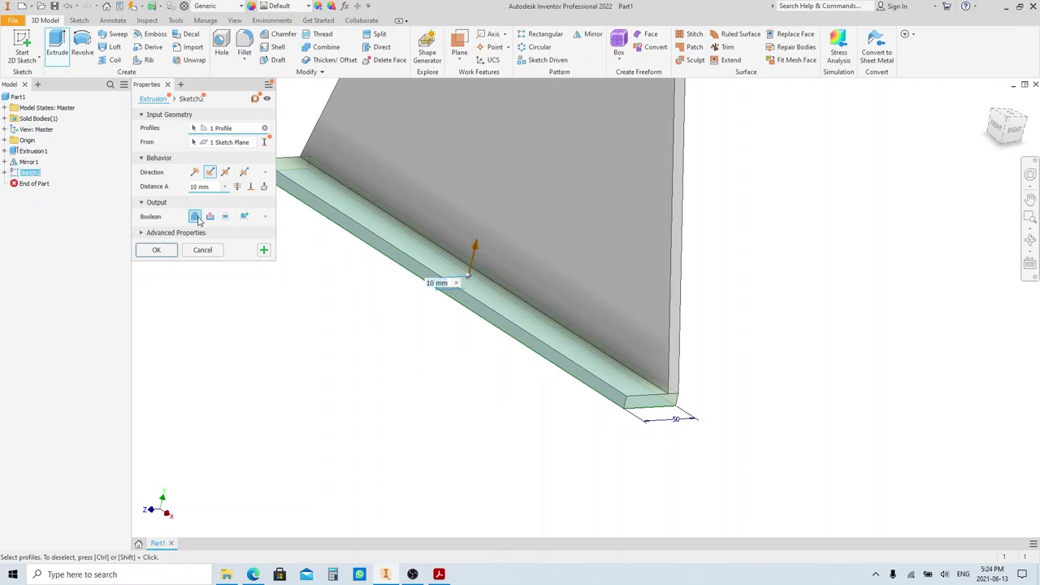
click(159, 250)
scroll(550, 477, up, 3)
shift+middle_drag(504, 390, 549, 409)
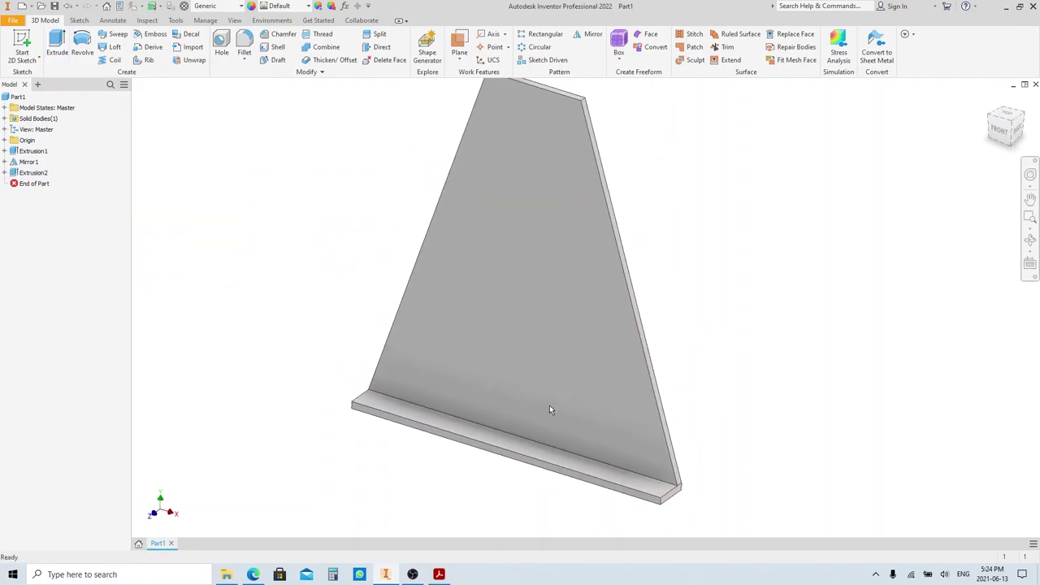
- Consult the part drawing and create a work plane offset 170/2 mm from the YZ plane
click(439, 575)
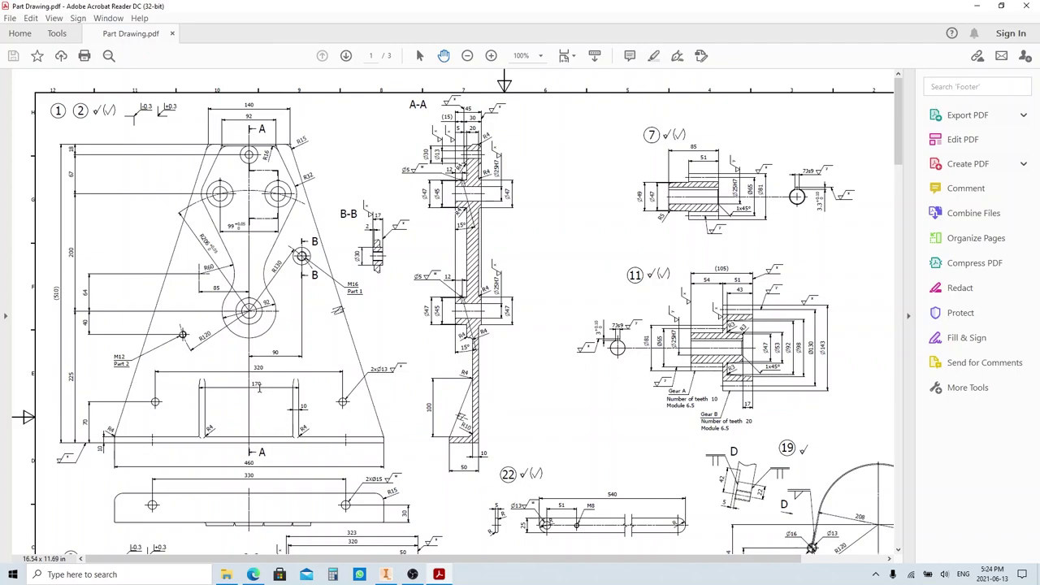
click(976, 6)
scroll(627, 257, up, 4)
middle_drag(627, 257, 596, 271)
scroll(591, 280, down, 3)
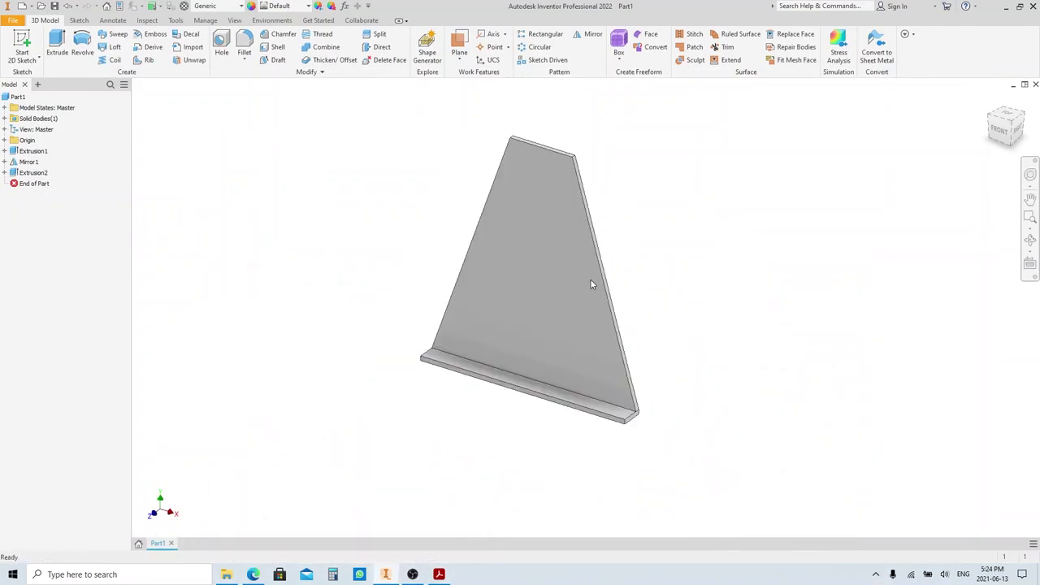
click(6, 141)
click(41, 151)
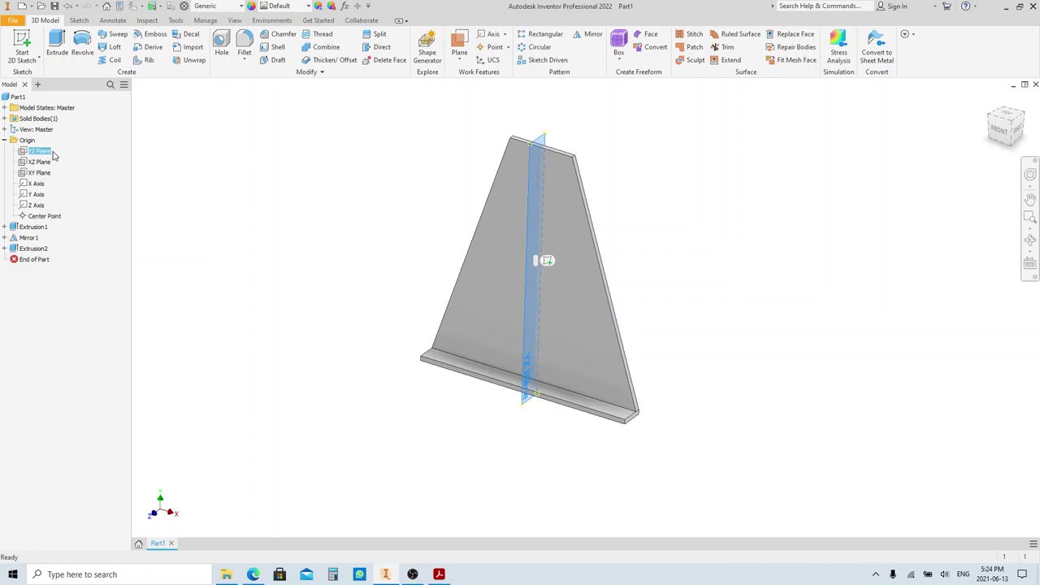
click(459, 46)
drag(620, 135, 625, 137)
text(170/2)
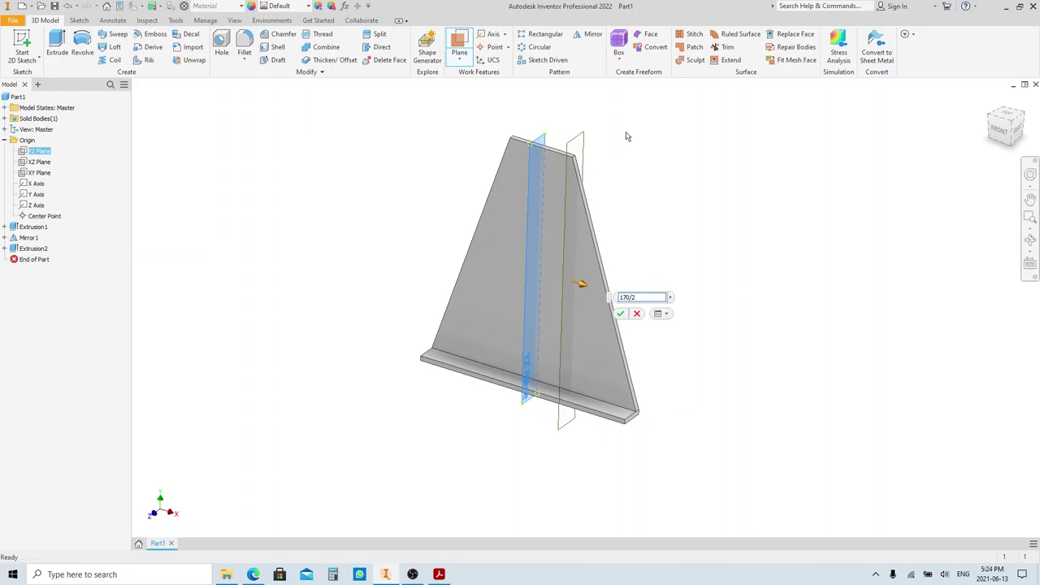
key(Return)
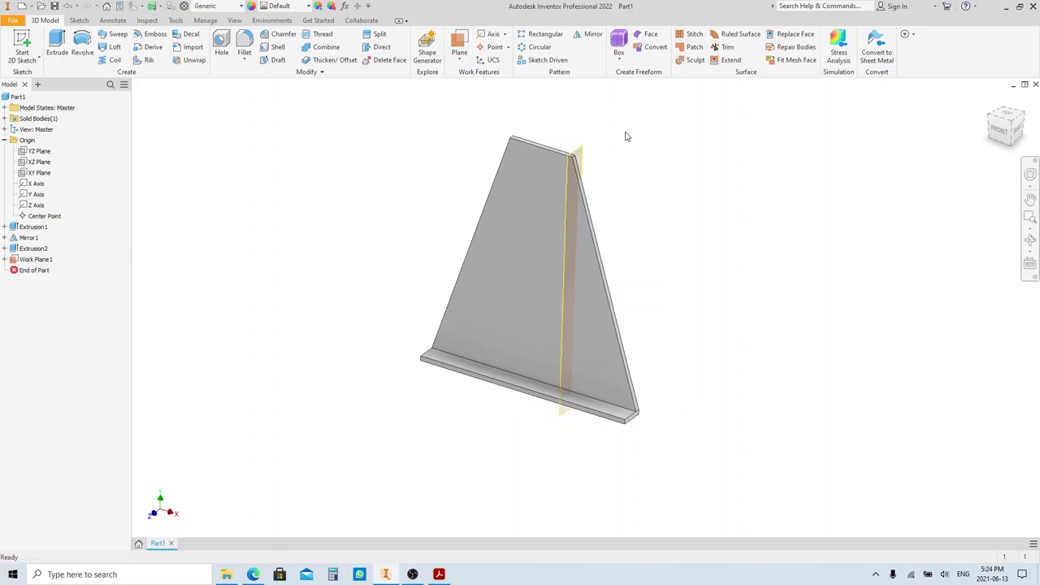
- Start a 2D sketch on the offset work plane and convert the projected cut edges to construction lines
key(s)
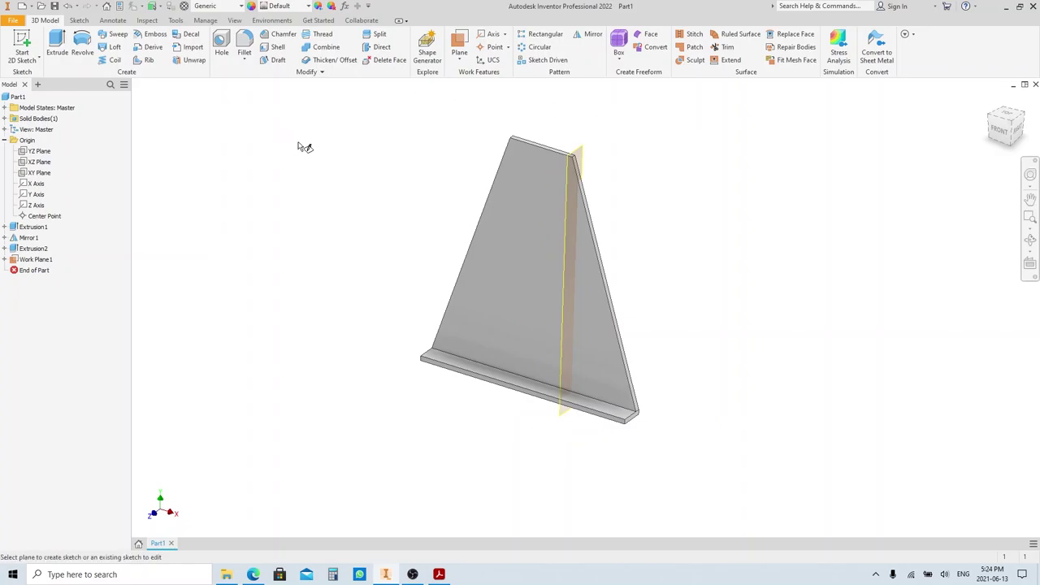
click(592, 145)
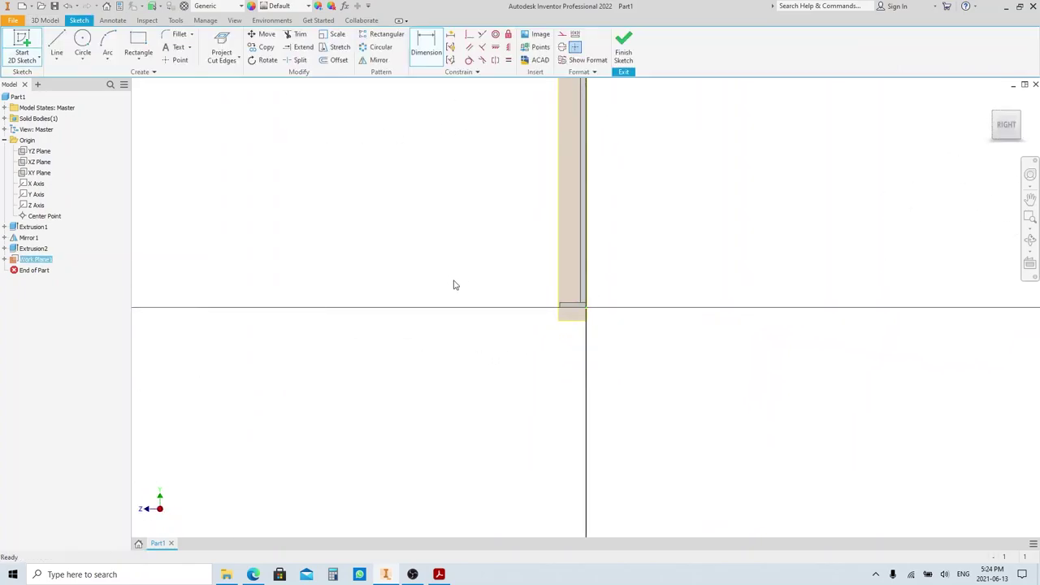
scroll(415, 311, down, 3)
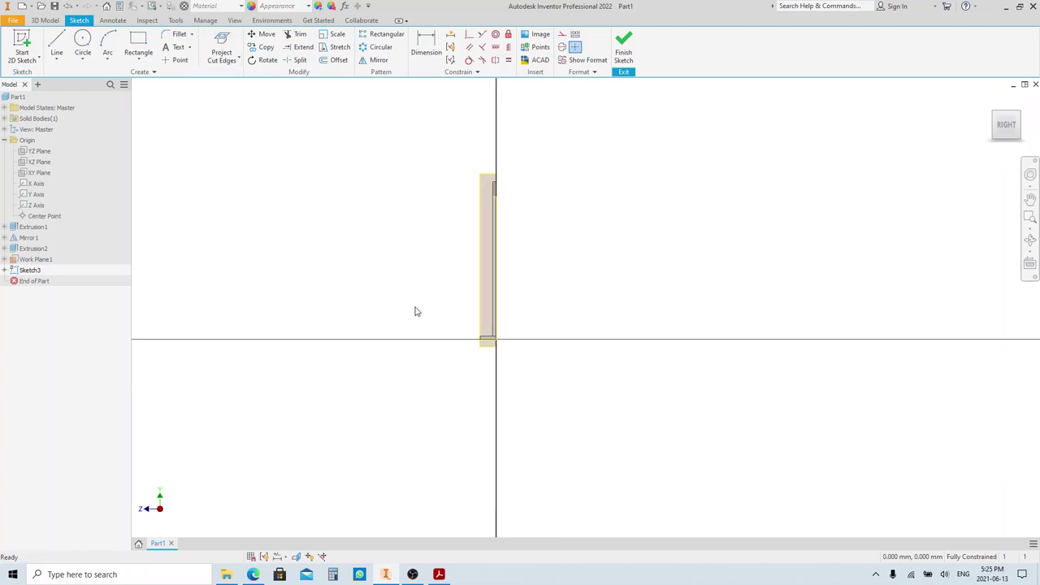
drag(570, 428, 416, 153)
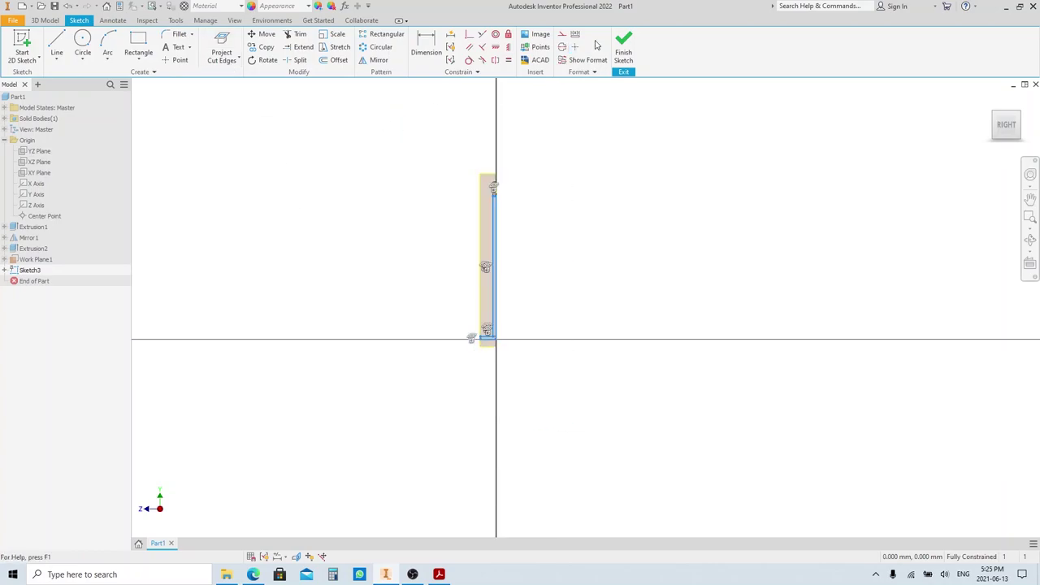
click(561, 35)
scroll(487, 336, up, 6)
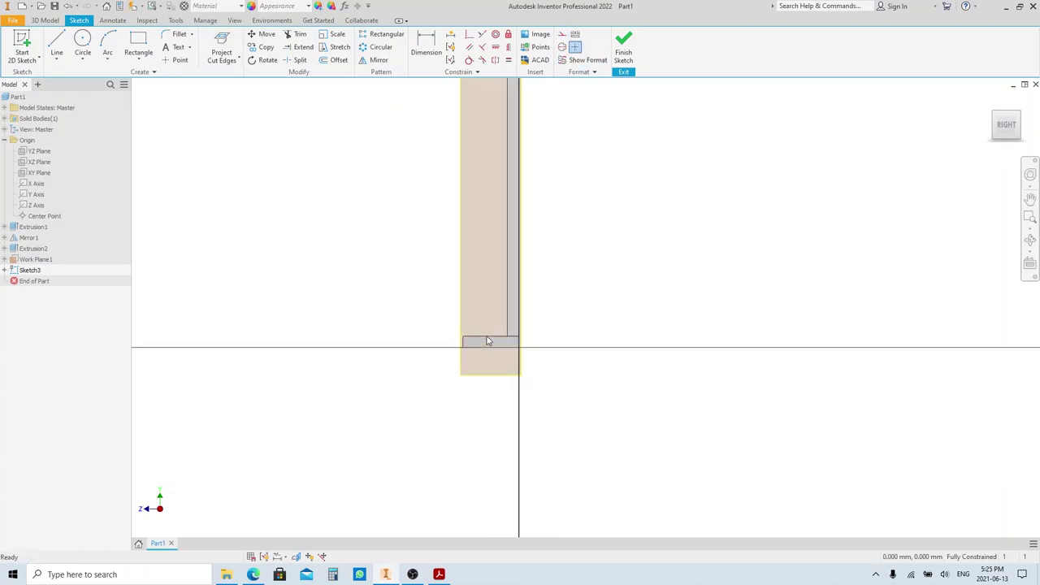
- Draw a sloping line from the flange's upper front corner to the front face of the plate
key(l)
click(442, 337)
click(524, 189)
key(Escape)
- Set the vertical height of the sloping line's upper end to 100 mm and finish the sketch
key(d)
click(512, 213)
click(371, 253)
text(100)
key(Return)
right_click(369, 252)
click(434, 413)
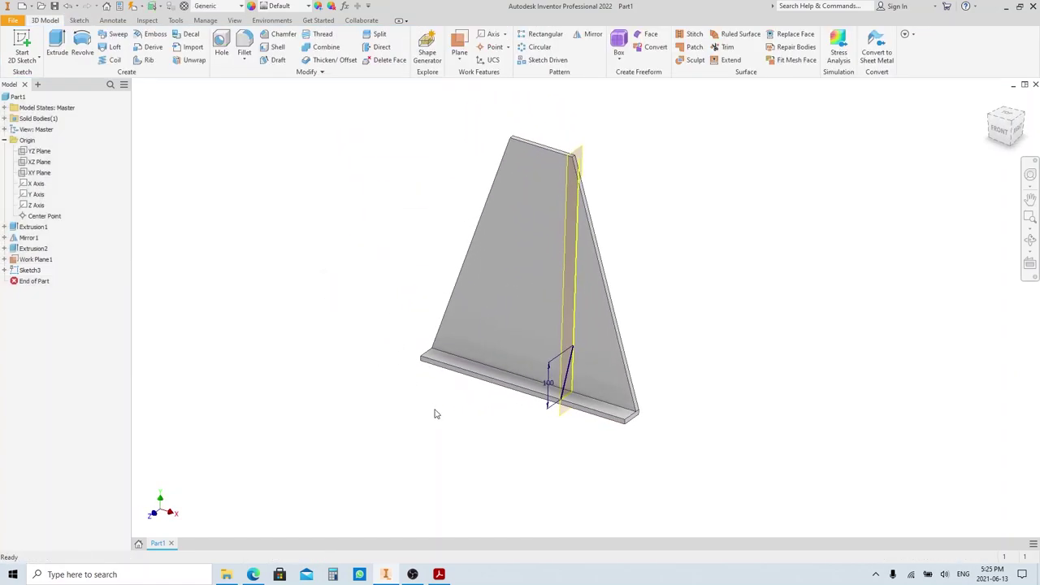
- Set up a rib parallel to the sketch plane from the sloping line, directed towards the plate and flange
scroll(435, 415, down, 3)
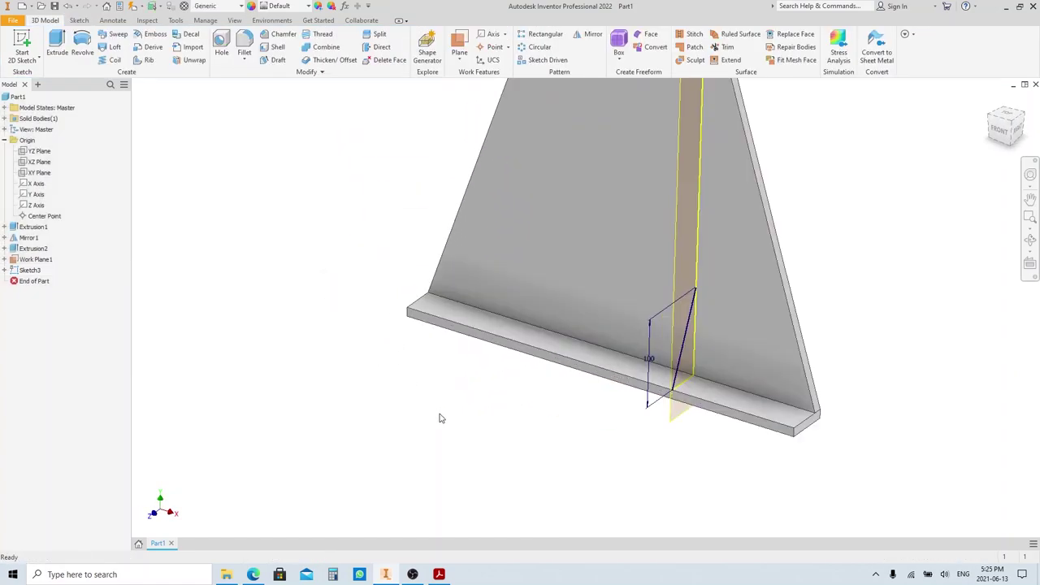
click(148, 60)
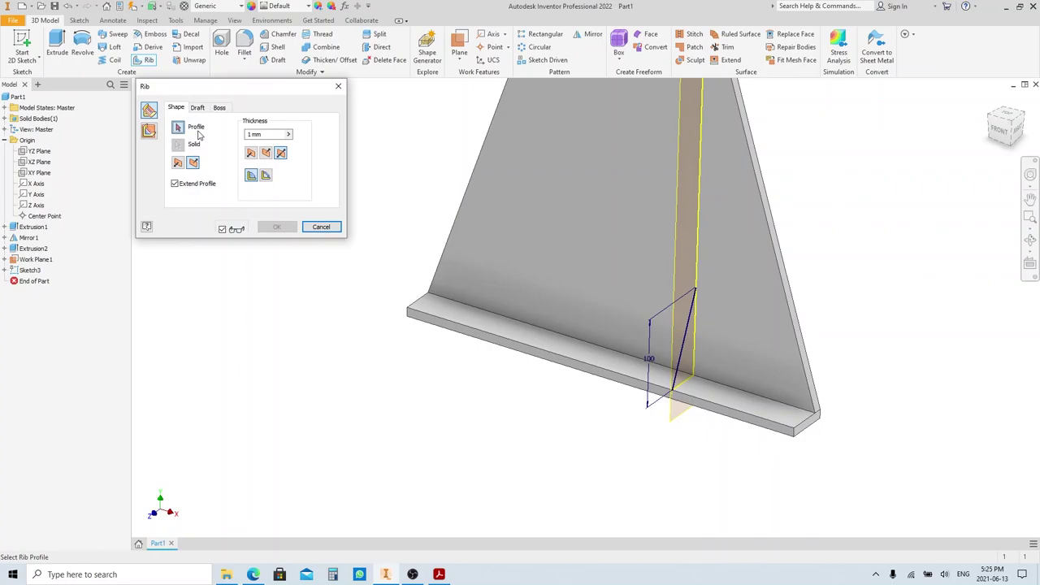
click(149, 135)
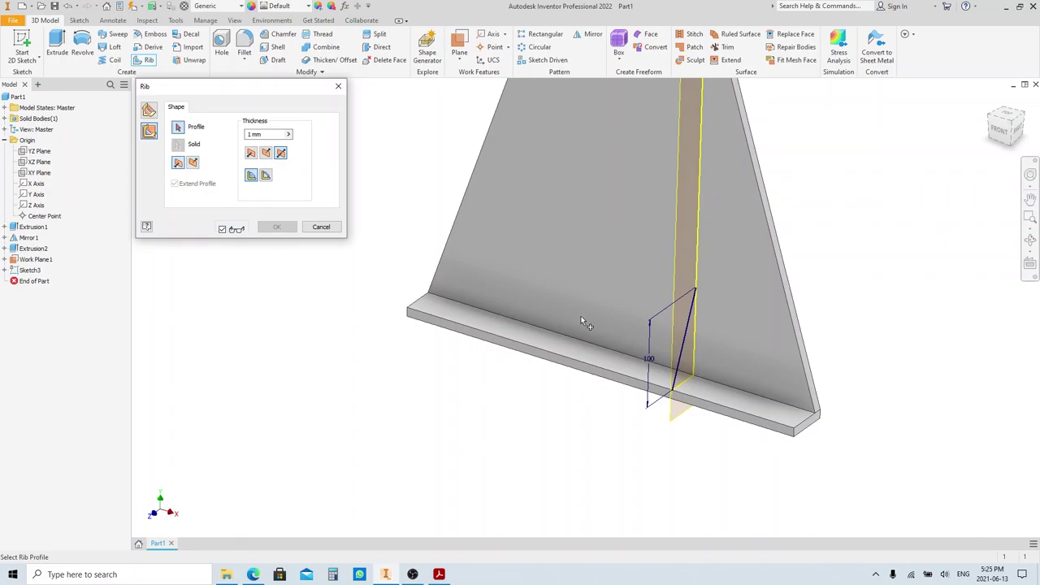
scroll(584, 323, up, 2)
click(679, 321)
scroll(679, 321, up, 1)
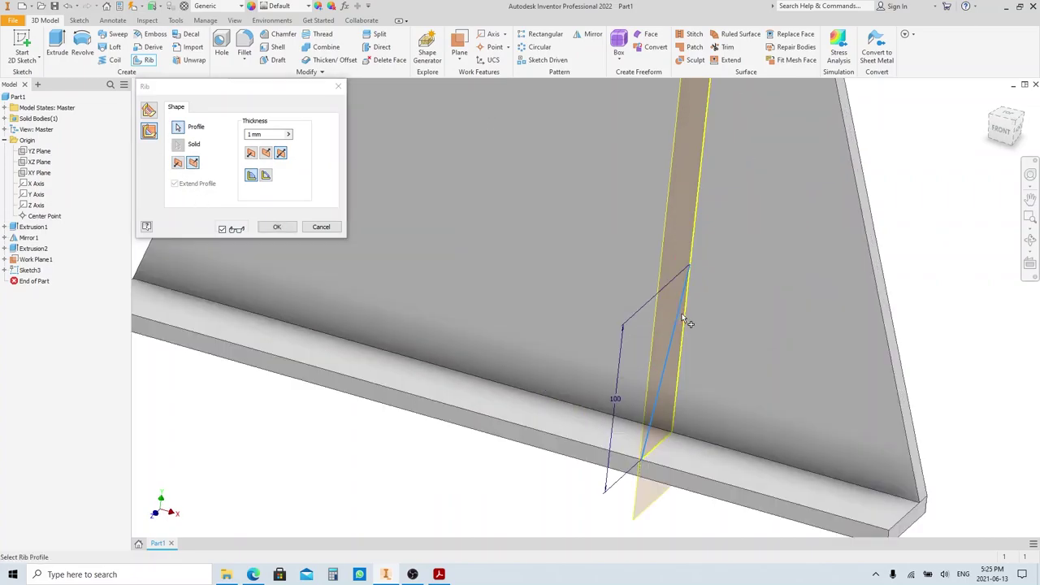
scroll(674, 317, up, 3)
scroll(617, 303, down, 2)
click(178, 164)
shift+middle_drag(585, 346, 685, 160)
- Set the rib thickness to 10 mm, apply it to the second side of the sketch plane only, and create the rib
click(266, 135)
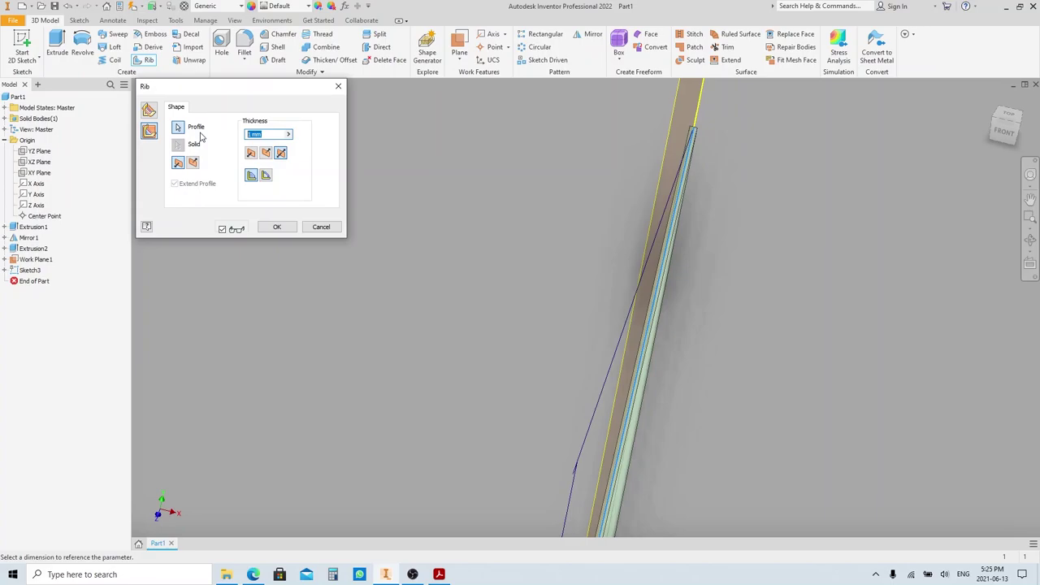
text(10)
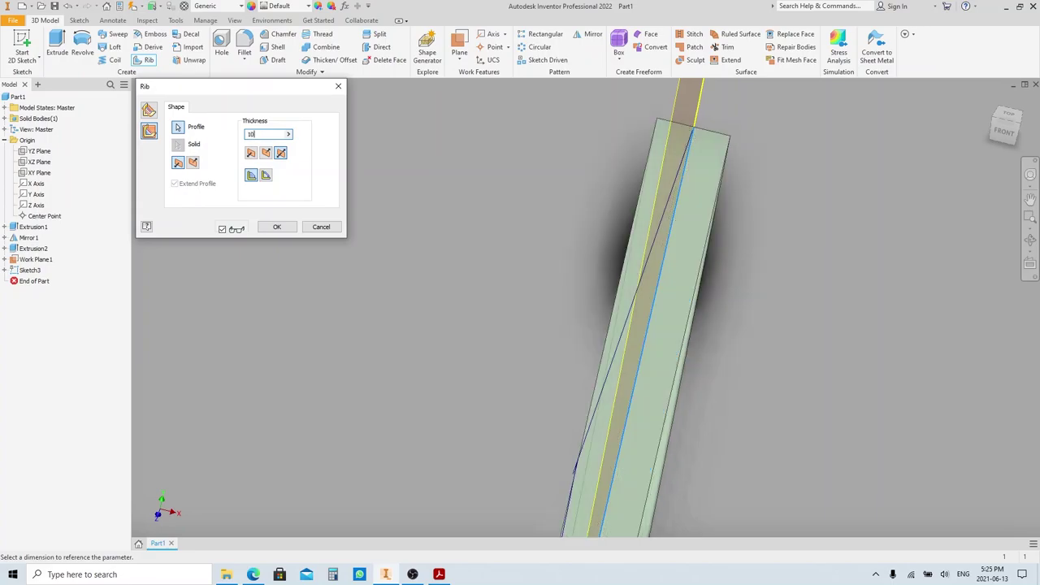
click(252, 154)
click(268, 156)
scroll(500, 305, up, 8)
scroll(519, 300, down, 3)
click(273, 229)
- Hide the offset work plane at the rib
shift+middle_drag(552, 306, 513, 300)
middle_drag(617, 291, 638, 358)
click(557, 158)
right_click(558, 159)
click(583, 171)
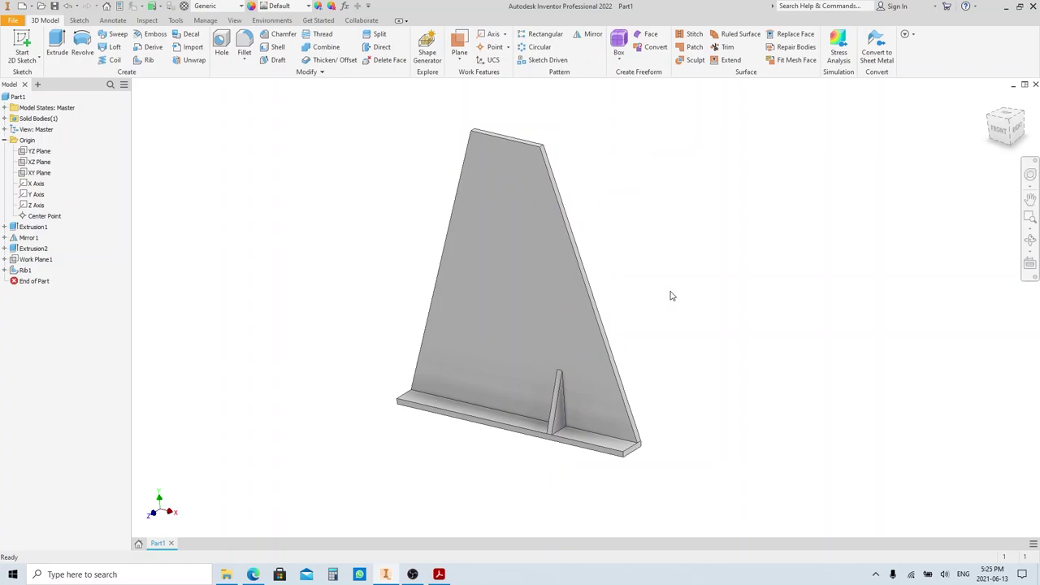
- Mirror the rib about the YZ plane
click(590, 37)
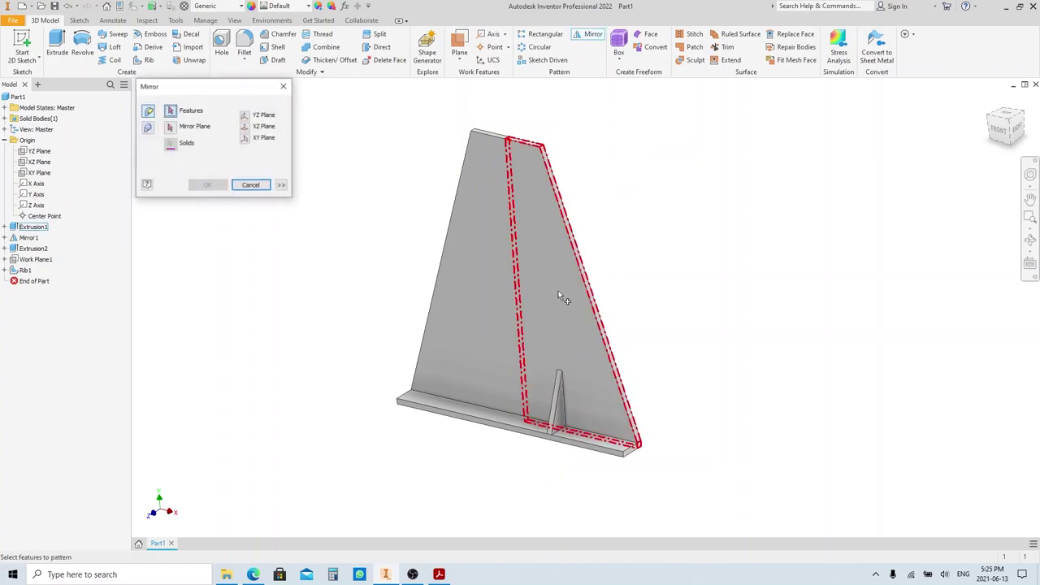
click(560, 402)
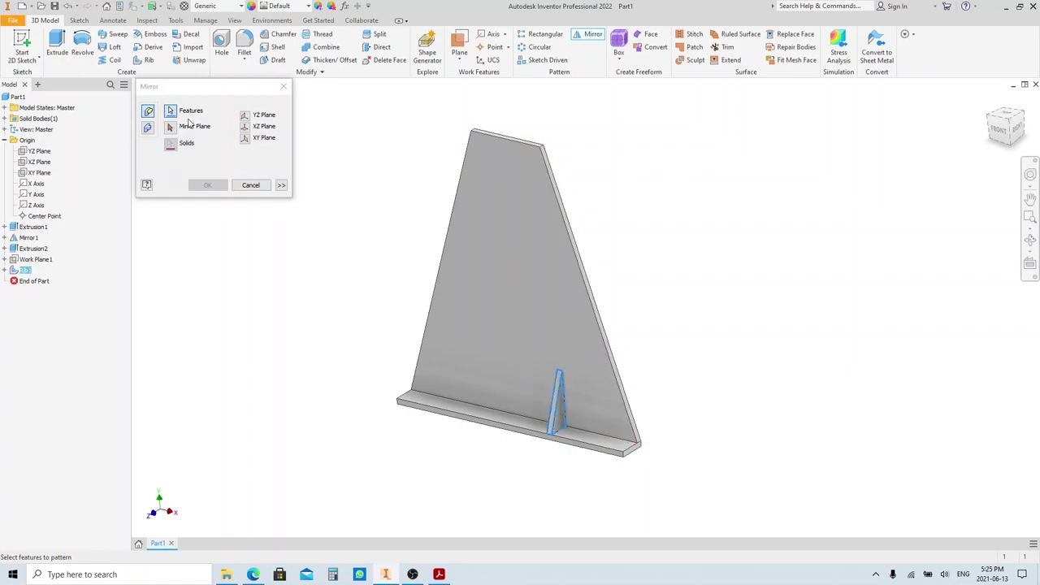
click(175, 129)
click(39, 151)
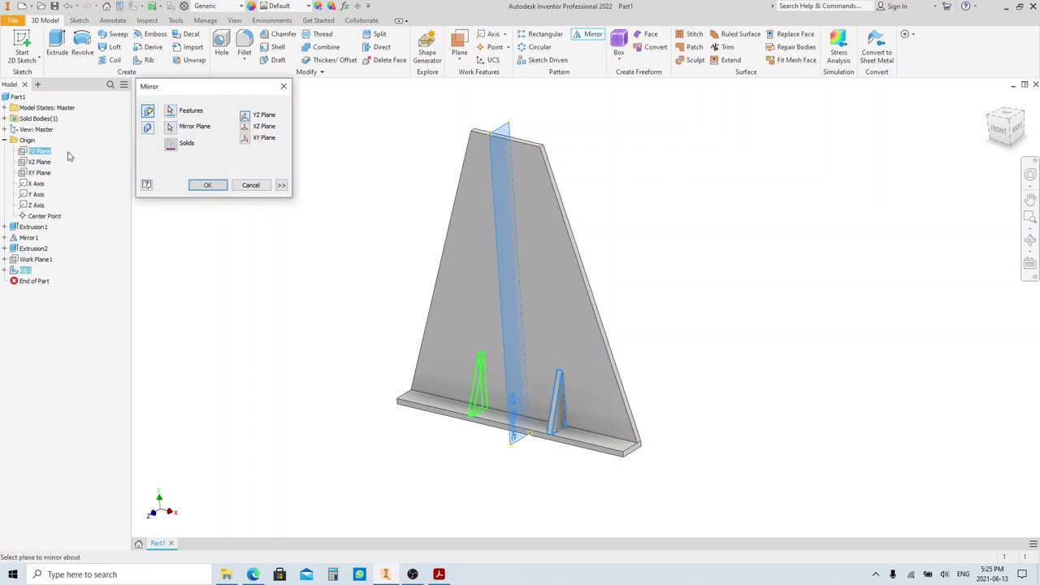
click(208, 186)
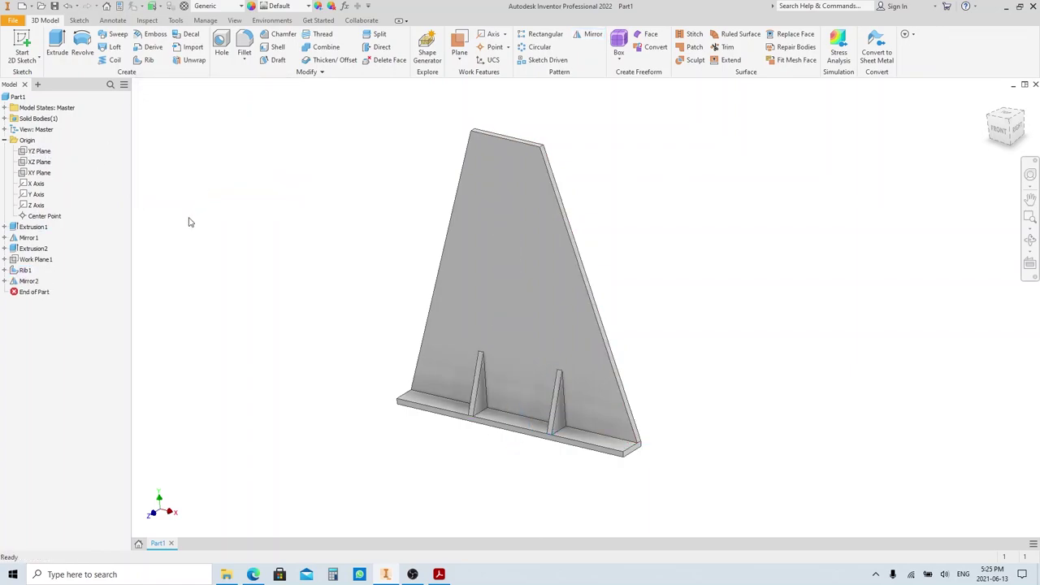
- Consult the part drawing and start a 2D sketch on the front face of the plate
click(433, 573)
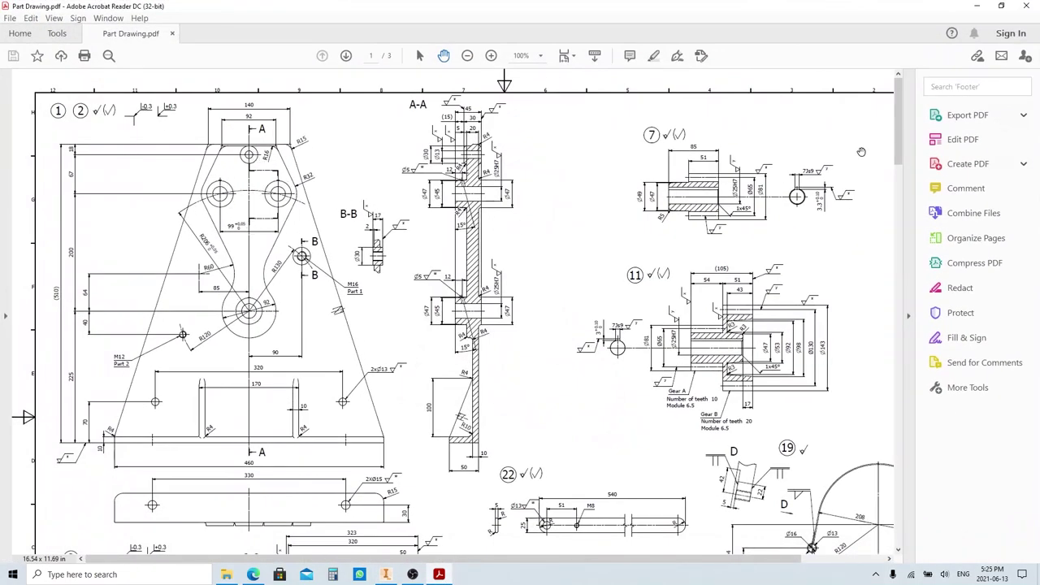
click(976, 6)
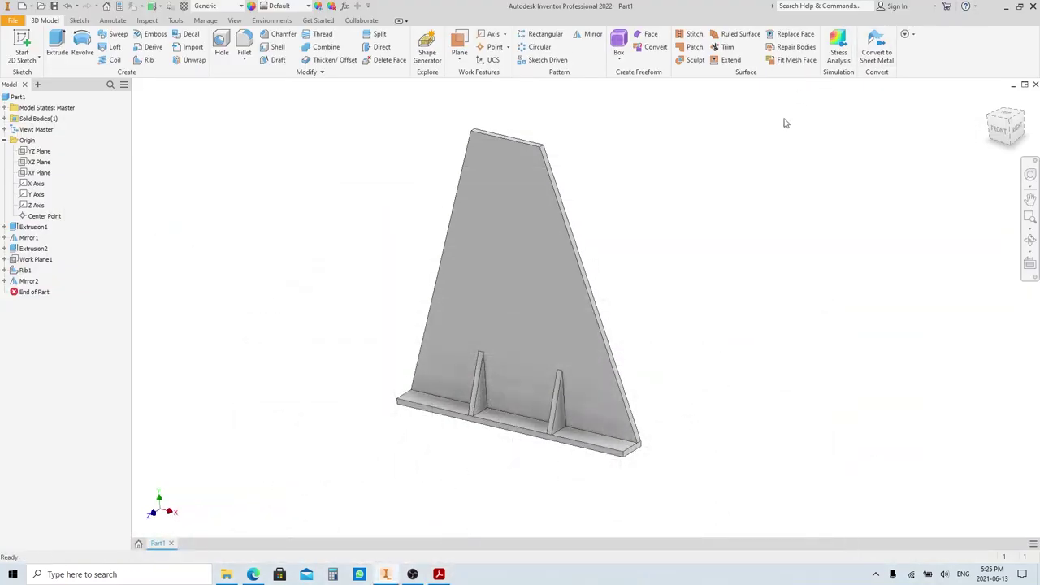
key(s)
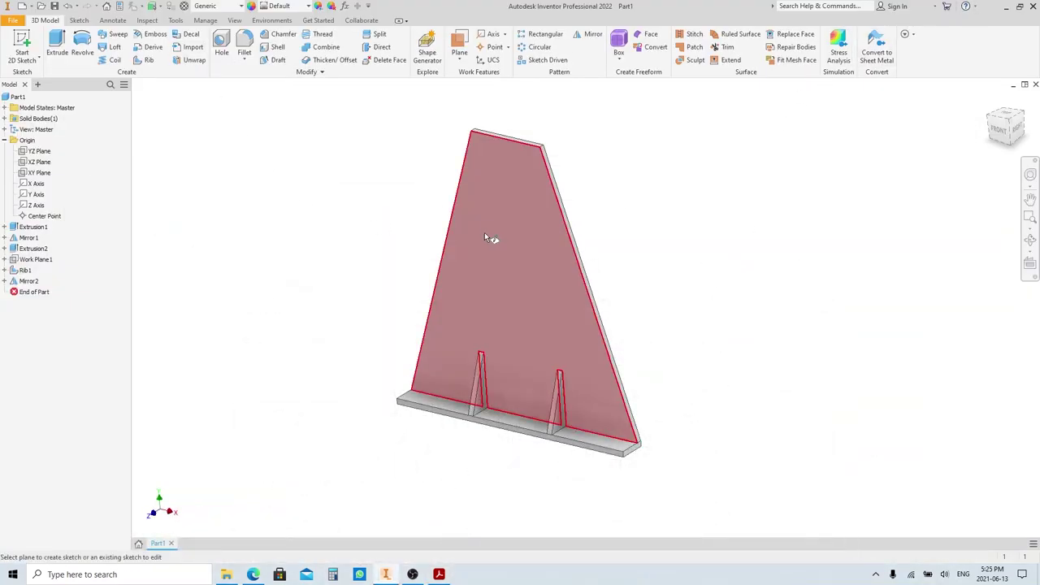
click(512, 217)
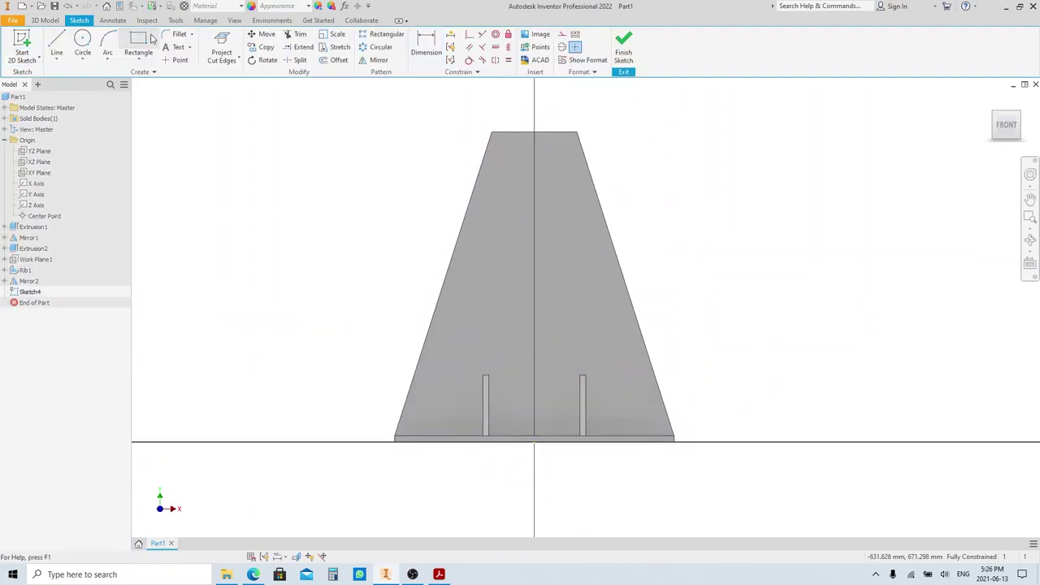
- Draw a circle near the middle of the plate and align its centre vertically with the origin
click(82, 41)
click(534, 286)
click(570, 285)
key(d)
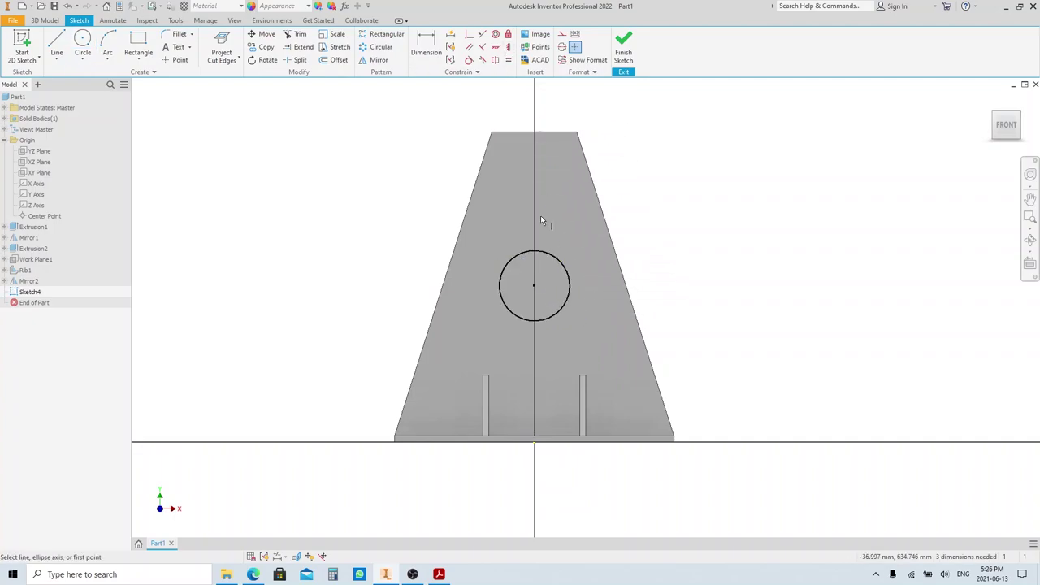
click(533, 285)
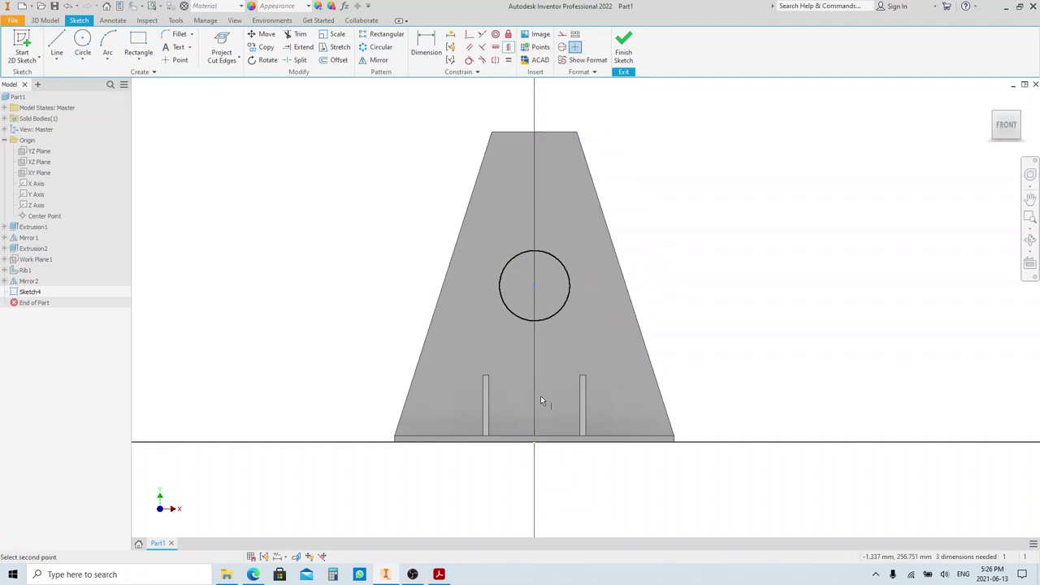
click(534, 442)
- Place the circle's centre 225 mm above the base's bottom edge and set its diameter to 92 mm
key(d)
click(569, 286)
click(602, 441)
text(225)
key(Return)
click(580, 300)
click(701, 279)
text(92)
key(Return)
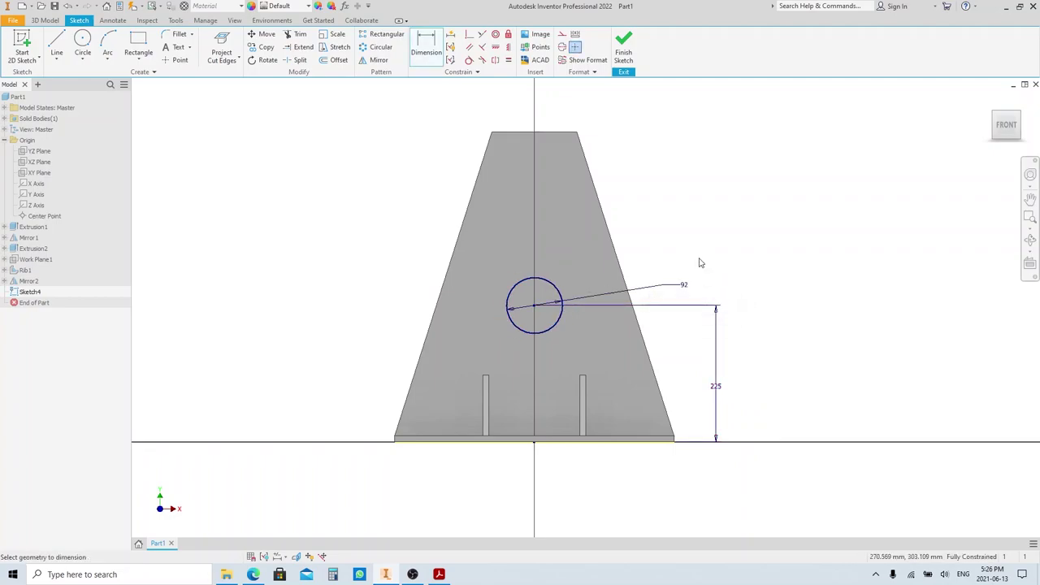
- Sketch half of the boss profile above the circle: a horizontal top line, two sloped lines and two arcs, ending on the circle
key(l)
scroll(551, 142, up, 2)
click(517, 133)
click(567, 134)
click(603, 235)
drag(604, 235, 598, 280)
click(559, 380)
drag(559, 380, 566, 429)
key(Escape)
- Apply tangent constraints between the sloped line and its upper arc, and between the lower arc and the circle
click(469, 60)
click(592, 308)
click(608, 274)
click(558, 404)
click(569, 416)
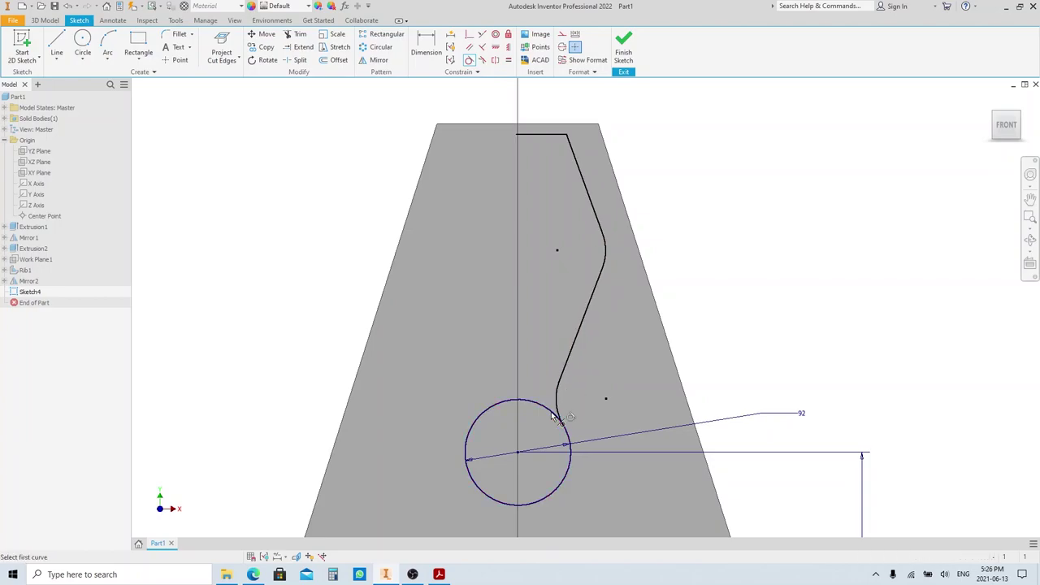
key(Escape)
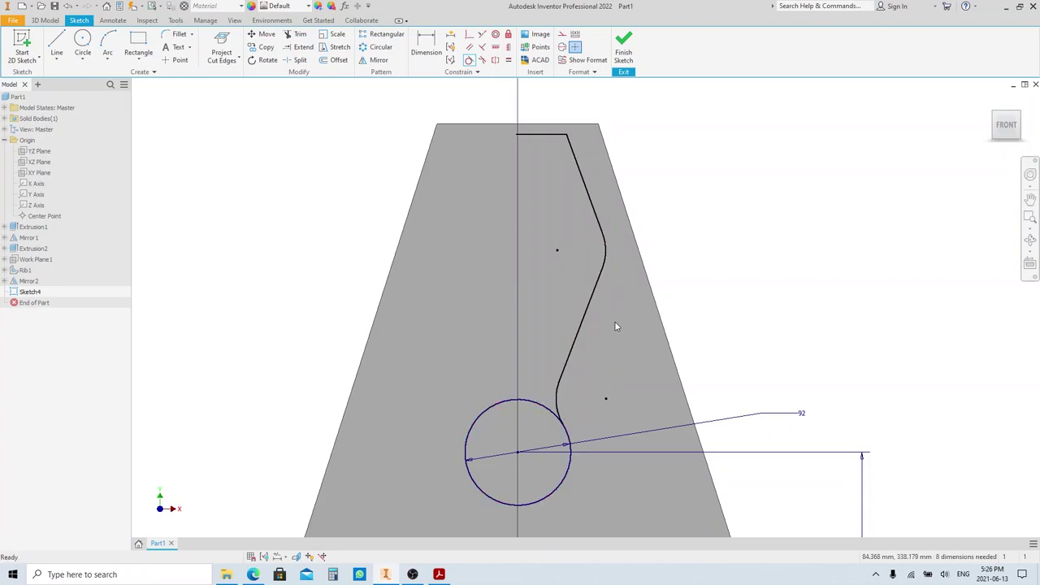
- Dimension the lower arc's centre 64 mm above the circle's centre
scroll(559, 262, up, 3)
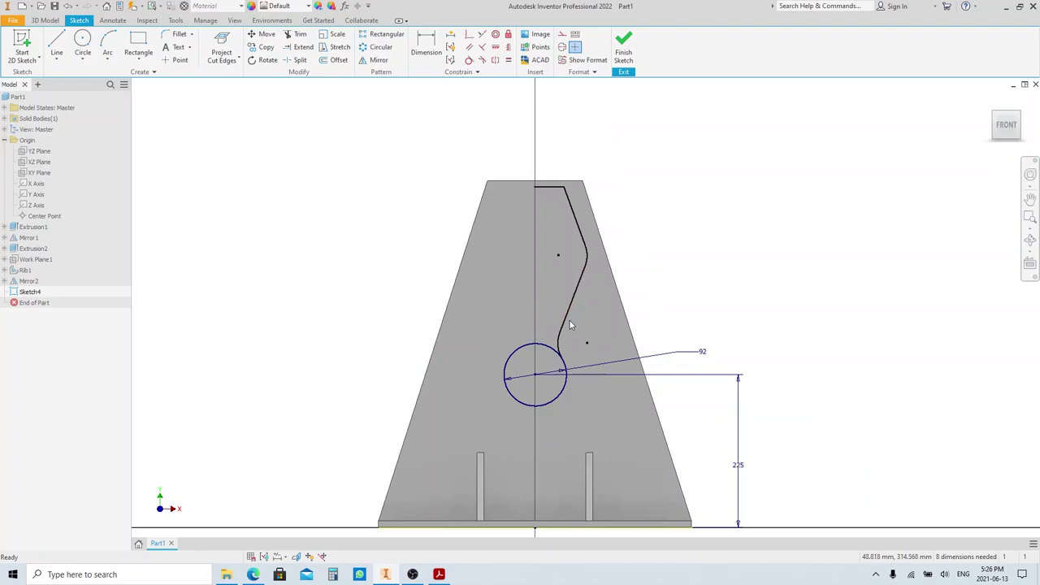
scroll(570, 357, down, 3)
key(d)
click(558, 379)
click(549, 332)
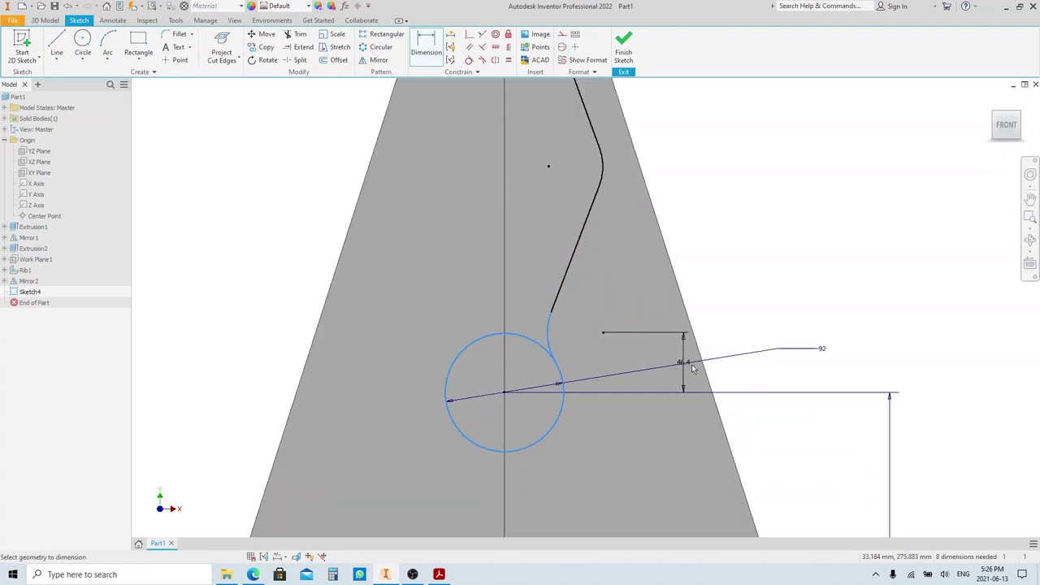
click(847, 375)
text(64)
key(Return)
scroll(543, 335, up, 2)
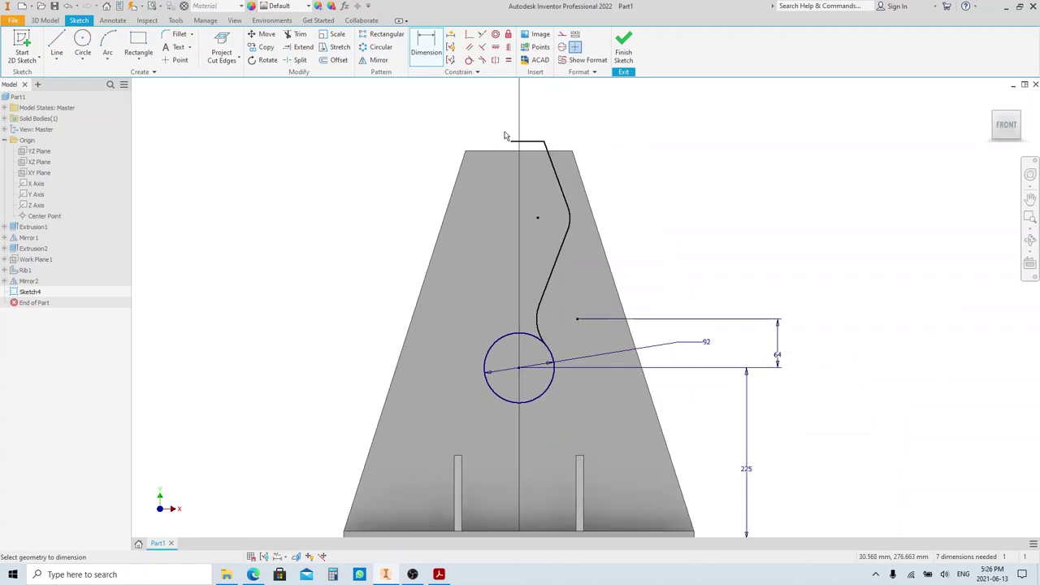
- Move the profile's horizontal top line down so it lies inside the plate, below the plate's upper edge
scroll(507, 131, down, 2)
key(Escape)
drag(545, 151, 560, 190)
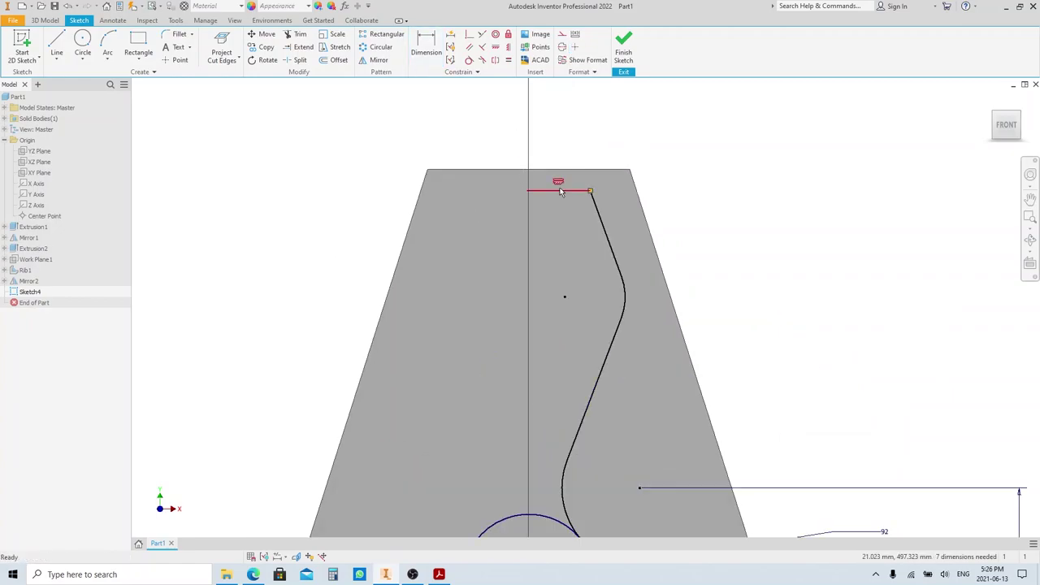
- Draw a vertical line from the top line's inner end to the circle's centre and convert it to a construction line
scroll(532, 192, down, 5)
key(l)
click(514, 186)
scroll(507, 150, up, 2)
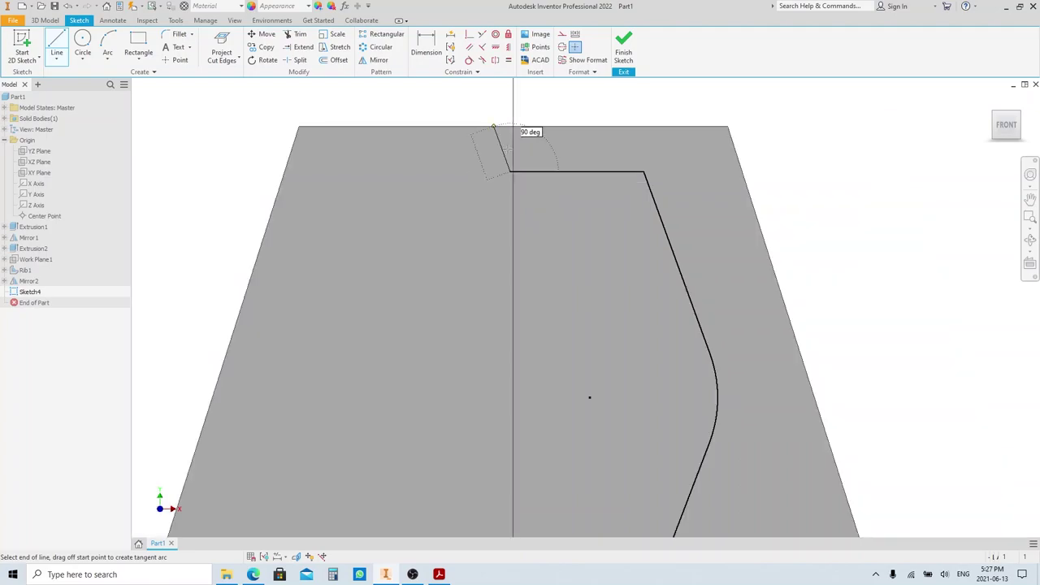
scroll(506, 150, up, 2)
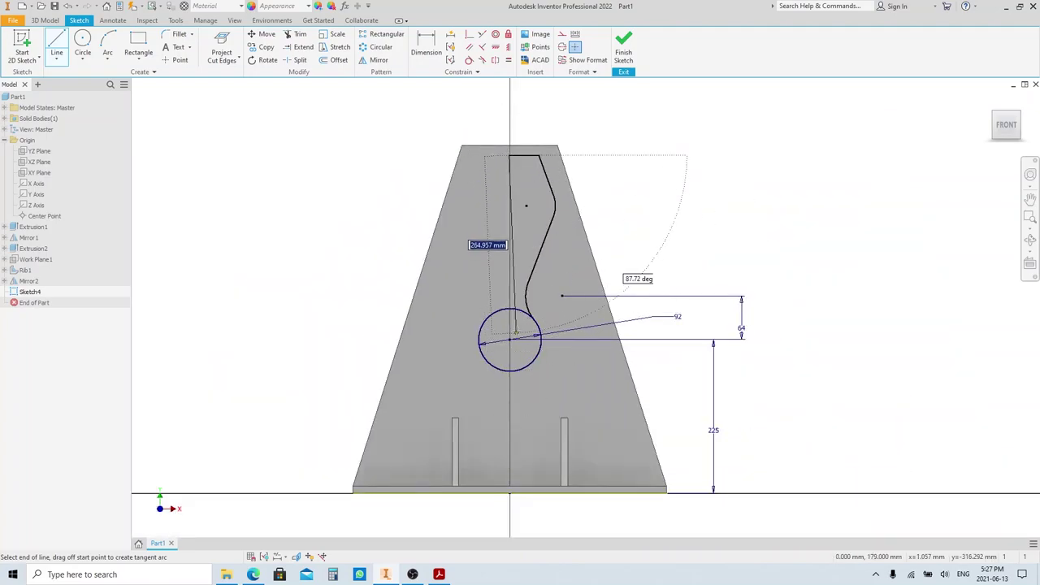
click(509, 340)
key(Escape)
scroll(525, 191, down, 3)
click(495, 177)
click(562, 35)
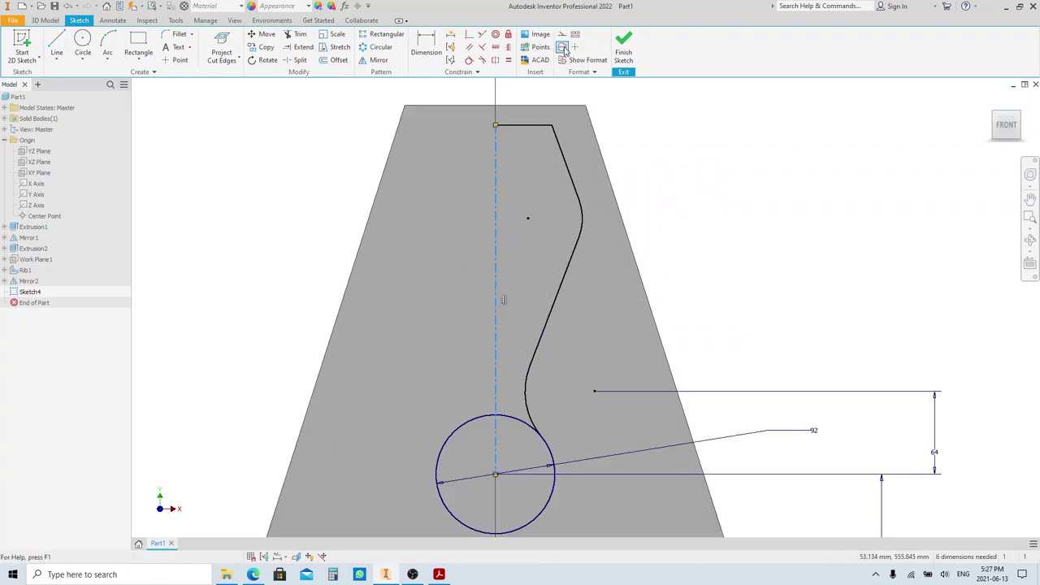
key(Escape)
- Set the length of the profile's horizontal top line to 92/2 mm
middle_drag(633, 227, 649, 286)
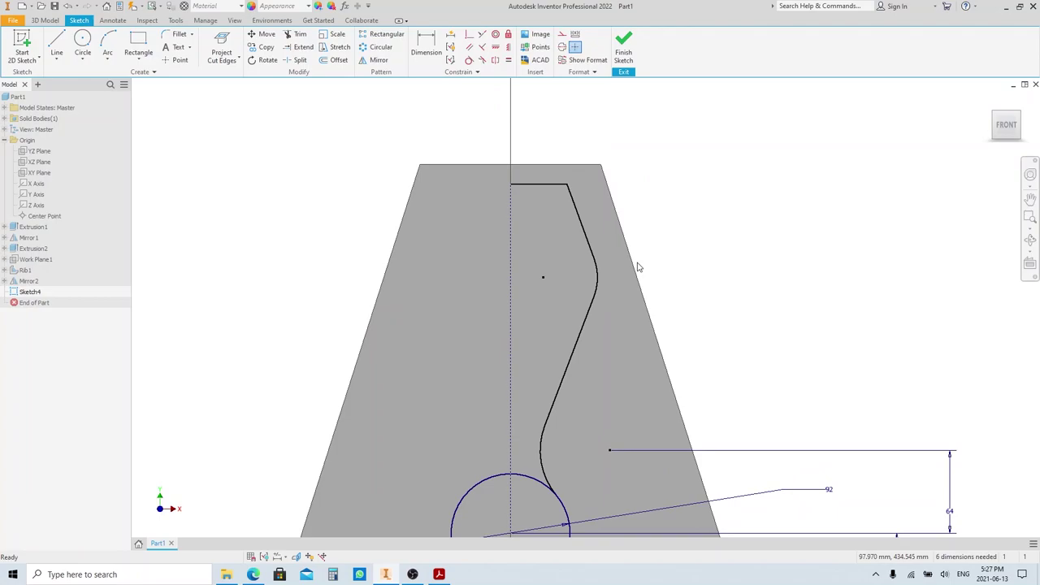
key(d)
click(541, 185)
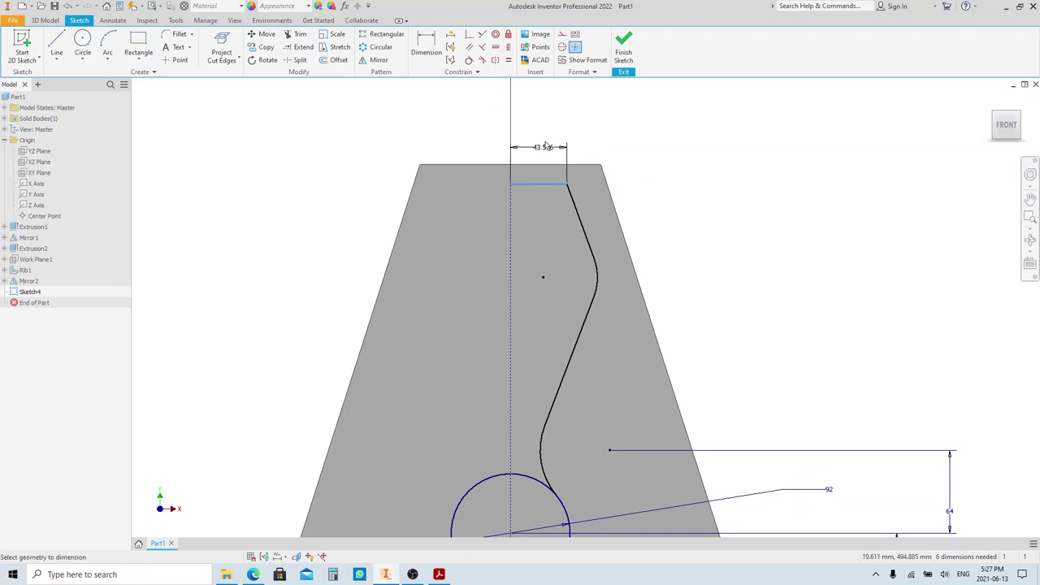
click(540, 129)
text(92/2)
key(Return)
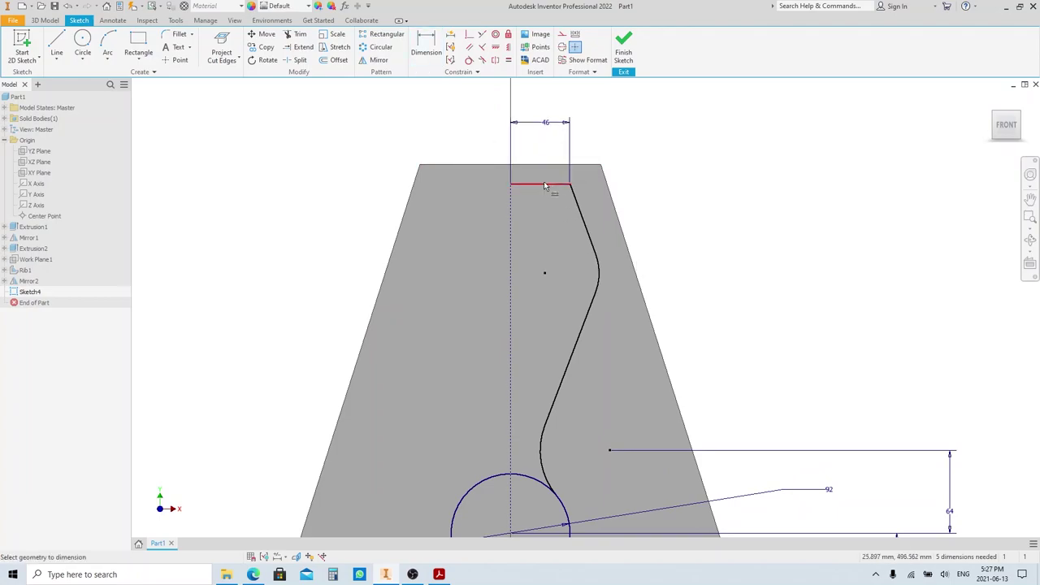
- Set the vertical distance from the top line to the upper arc's centre to 67+15 mm
click(546, 185)
click(599, 280)
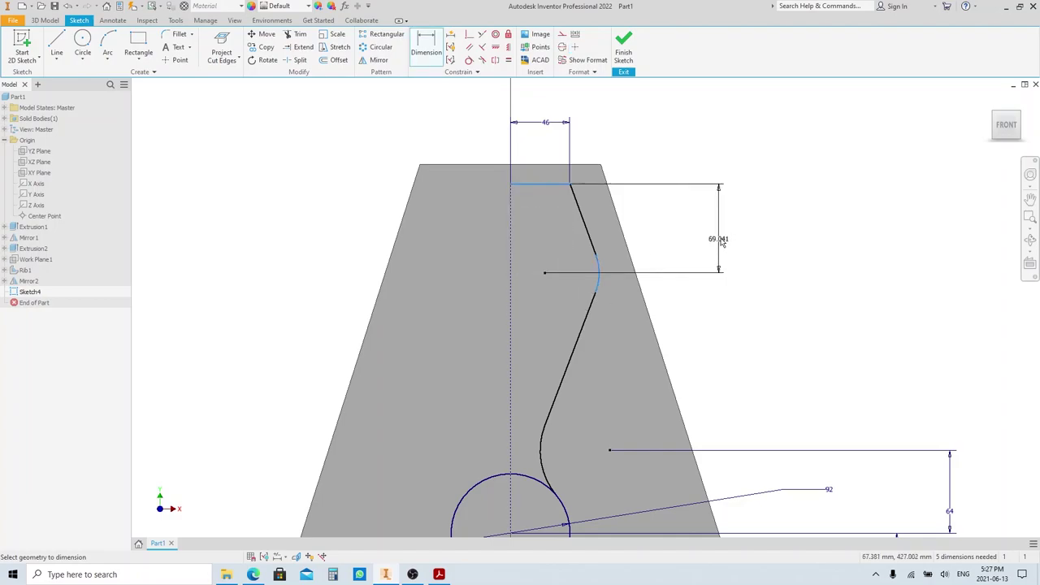
click(720, 237)
text(67)
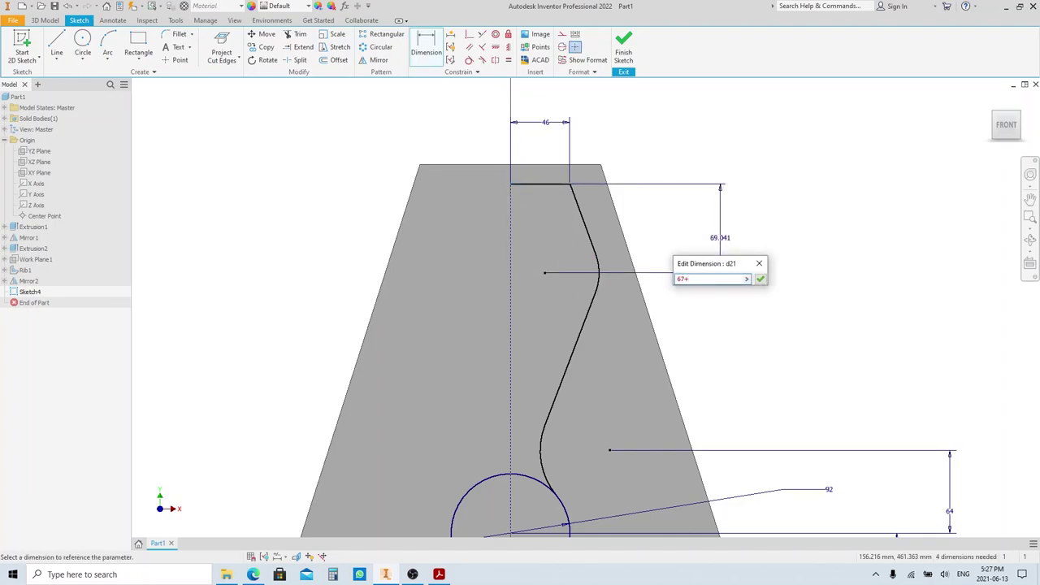
text(+15)
key(Return)
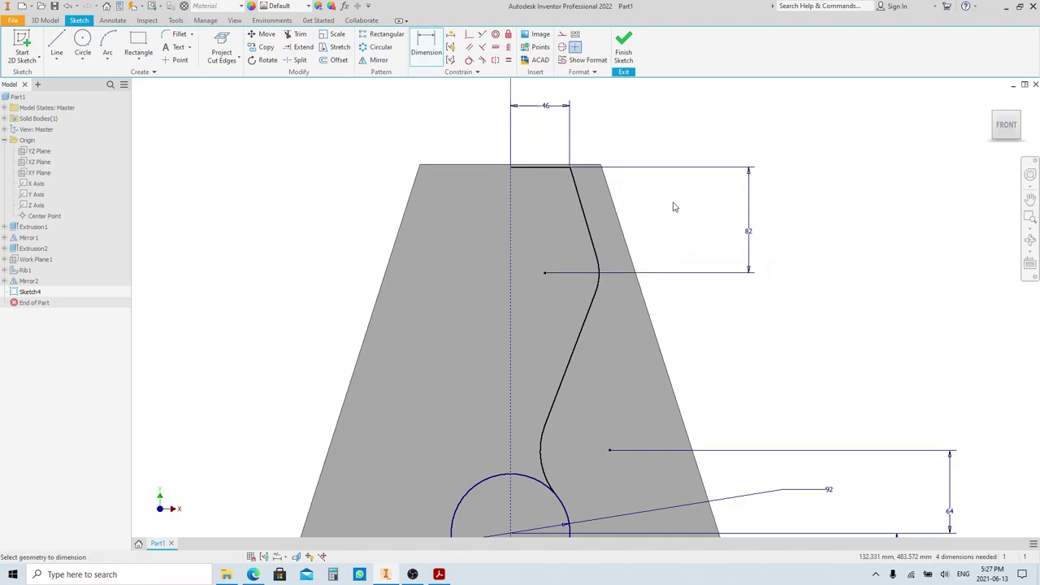
- Set the upper arc's radius to 32 mm
click(598, 268)
click(675, 243)
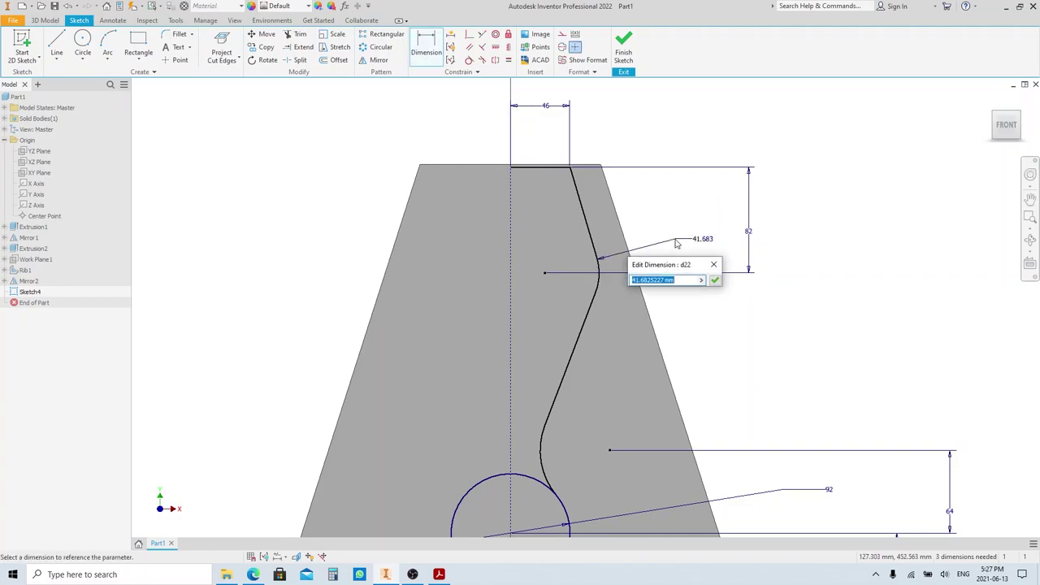
text(32)
key(Return)
scroll(584, 348, down, 2)
scroll(584, 348, up, 3)
scroll(584, 349, down, 1)
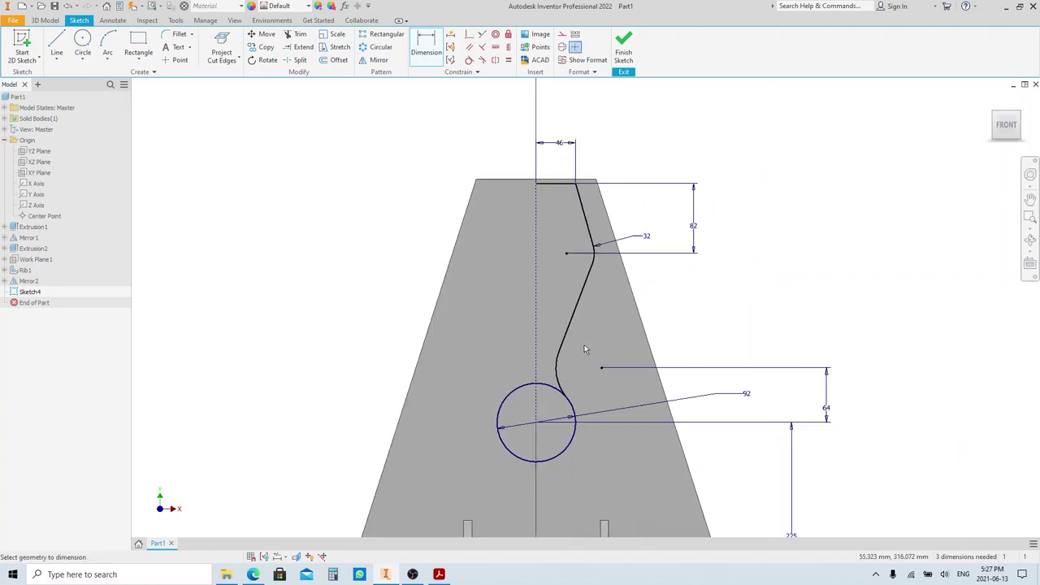
- Set the horizontal distance between the circle's centre and the lower arc's centre to 85 mm
key(Escape)
key(d)
click(561, 387)
click(601, 367)
click(563, 496)
text(85)
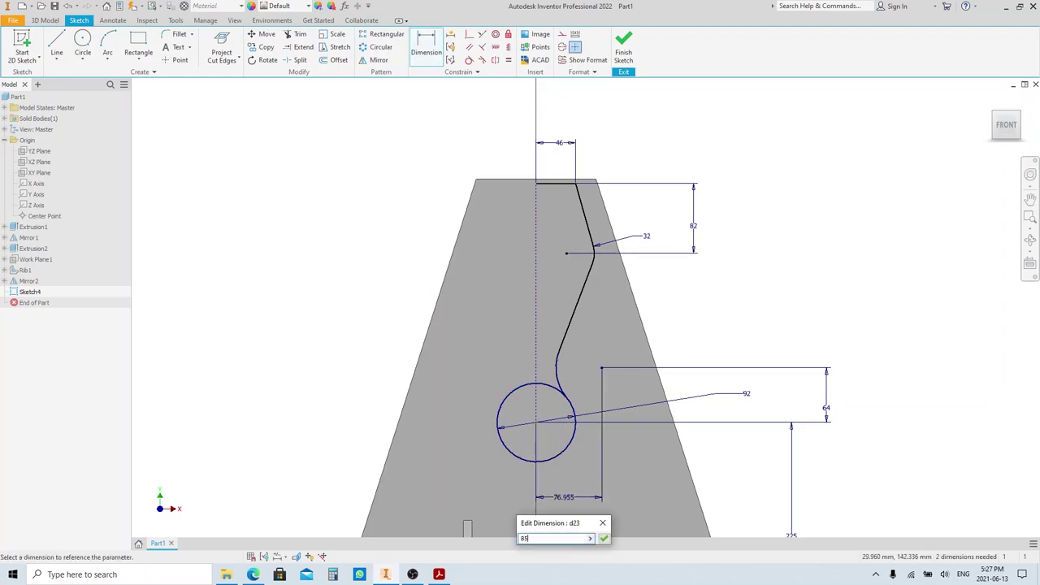
key(Return)
- Set the horizontal distance from the vertical construction line to the upper arc's centre to 99/2 mm
click(596, 252)
click(537, 216)
click(550, 111)
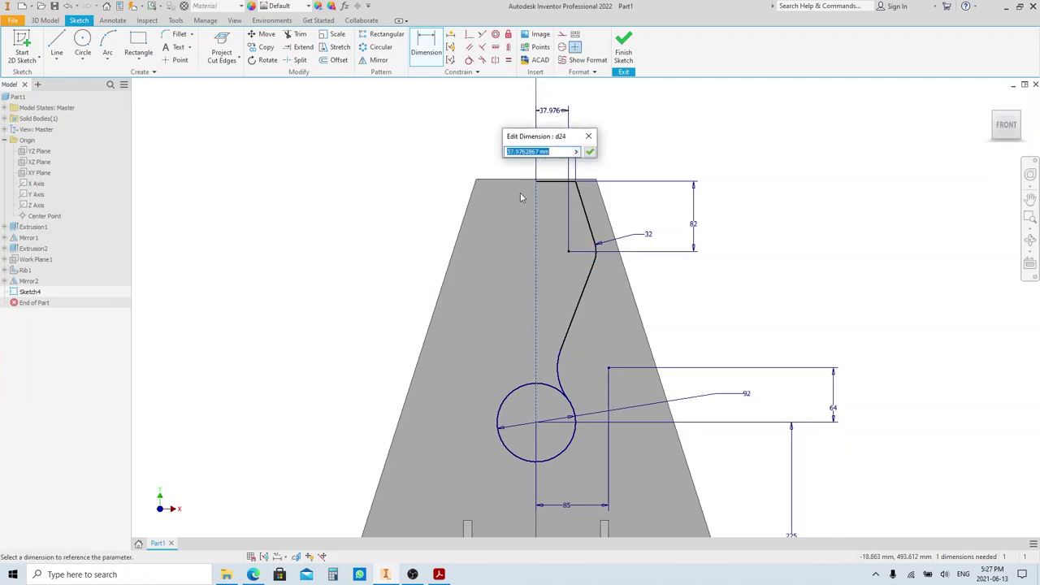
text(99)
key(Return)
click(620, 162)
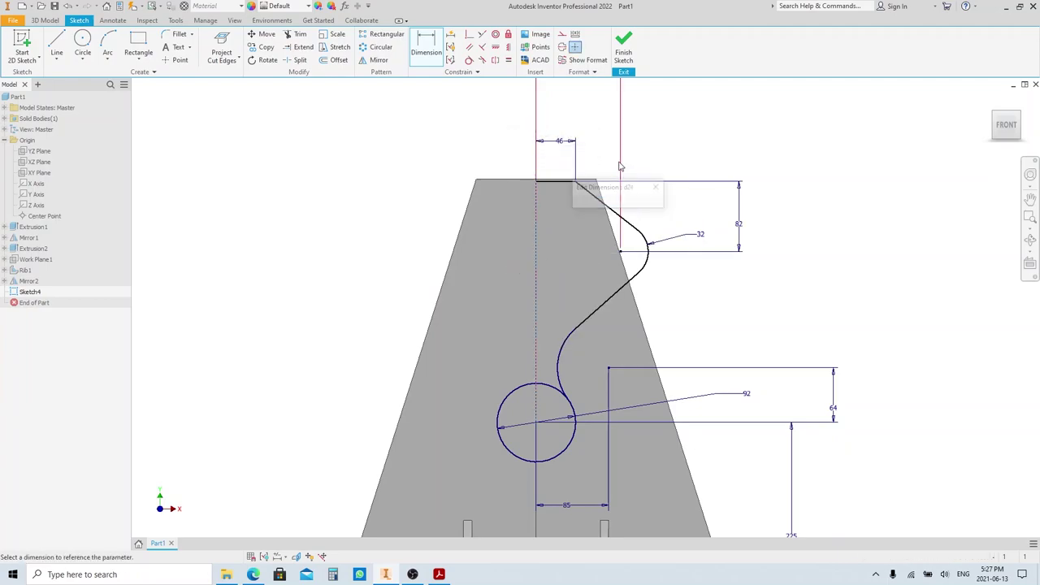
text(99/2)
key(Return)
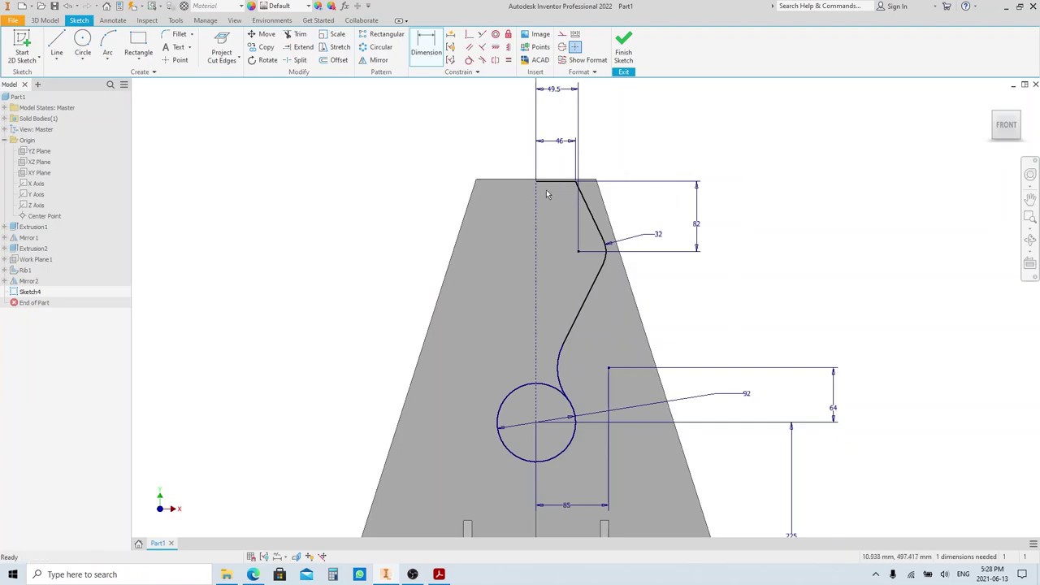
- Check the profile's remaining freedom, then set the vertical distance between the upper arc's centre and the circle's centre to 200 mm
key(Escape)
mouse_move(581, 203)
mouse_down()
mouse_move(580, 191)
mouse_move(583, 210)
mouse_up()
key(d)
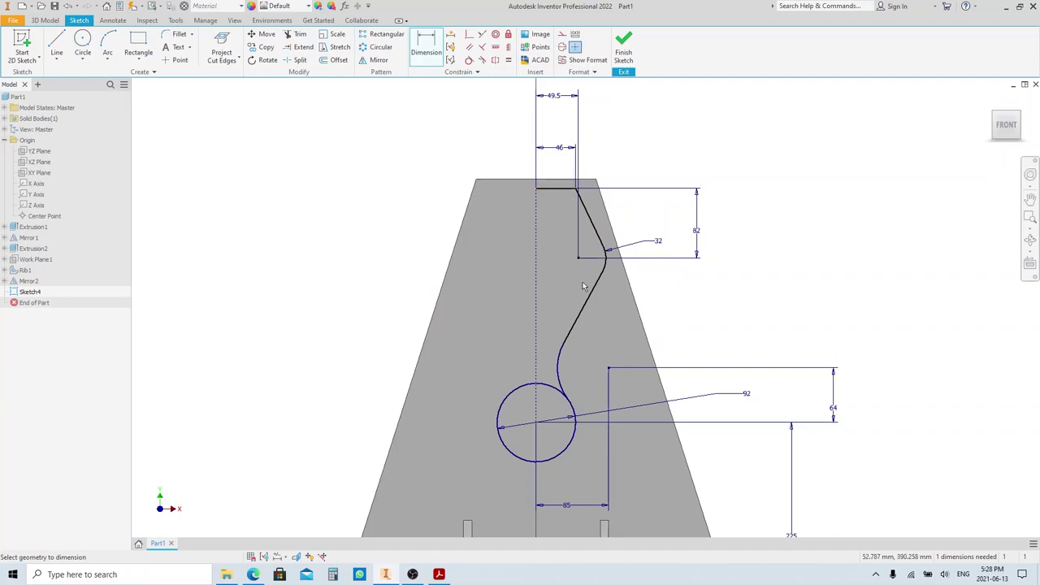
click(604, 262)
click(559, 390)
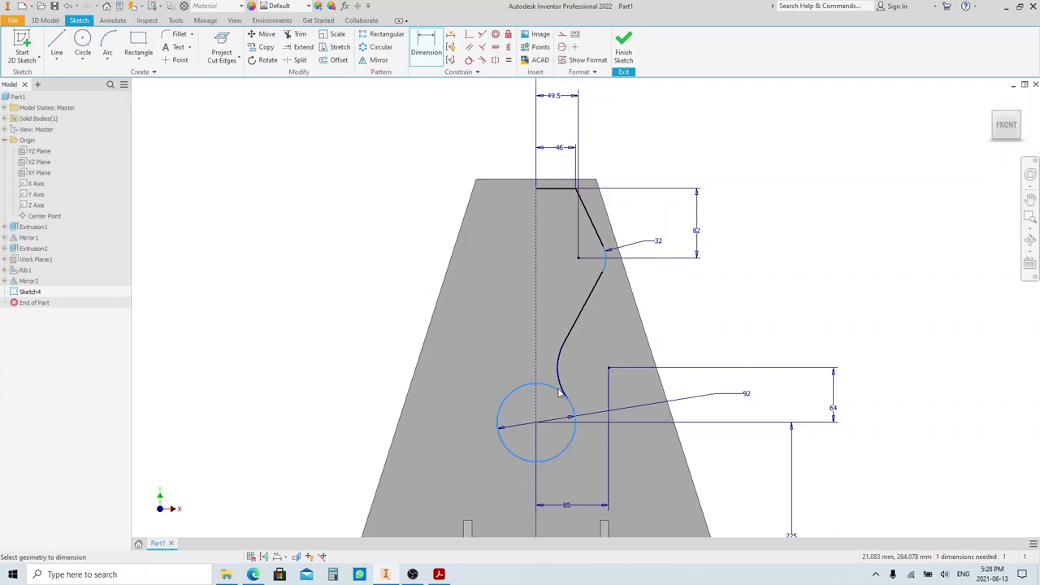
click(689, 382)
text(200)
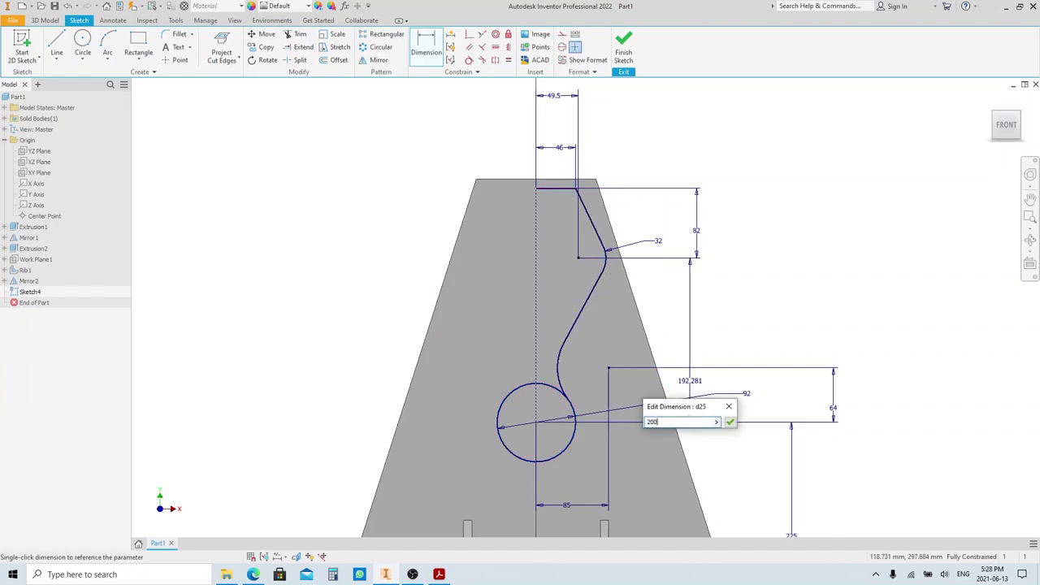
key(Return)
key(Escape)
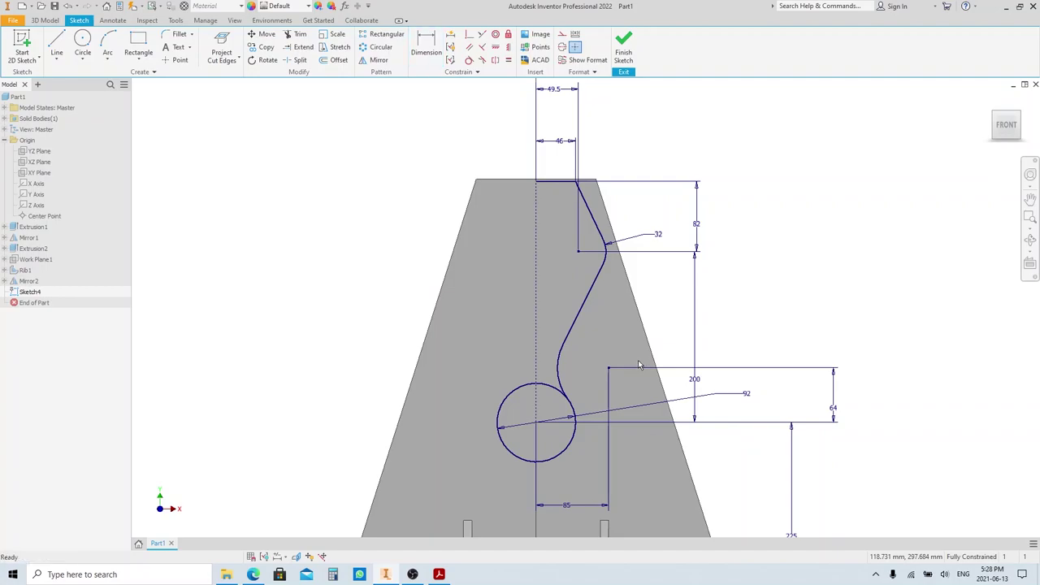
- Mirror the half profile's lines and arcs about the vertical construction line
scroll(588, 338, up, 4)
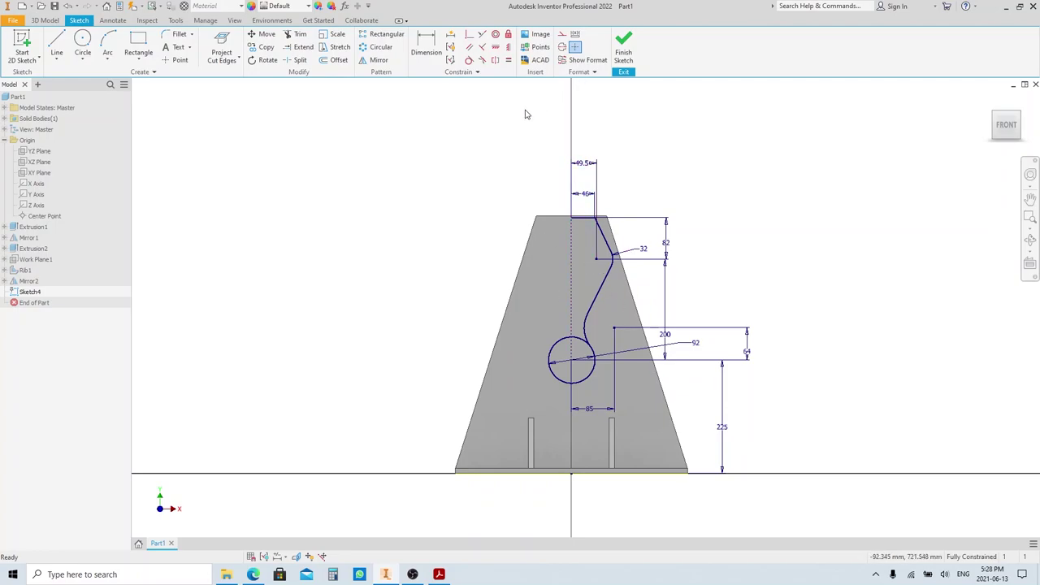
click(379, 60)
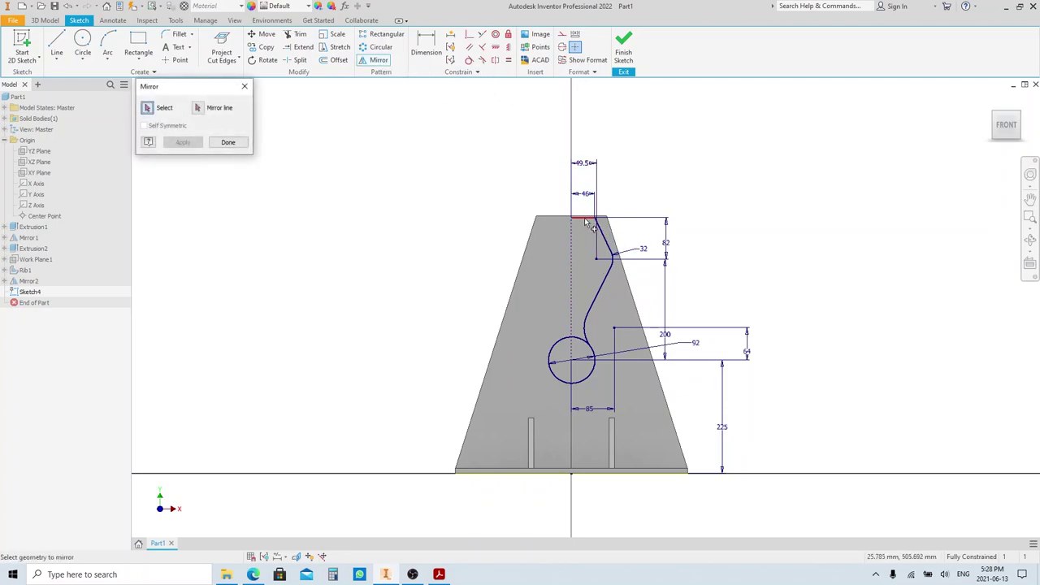
click(603, 236)
click(613, 261)
click(603, 286)
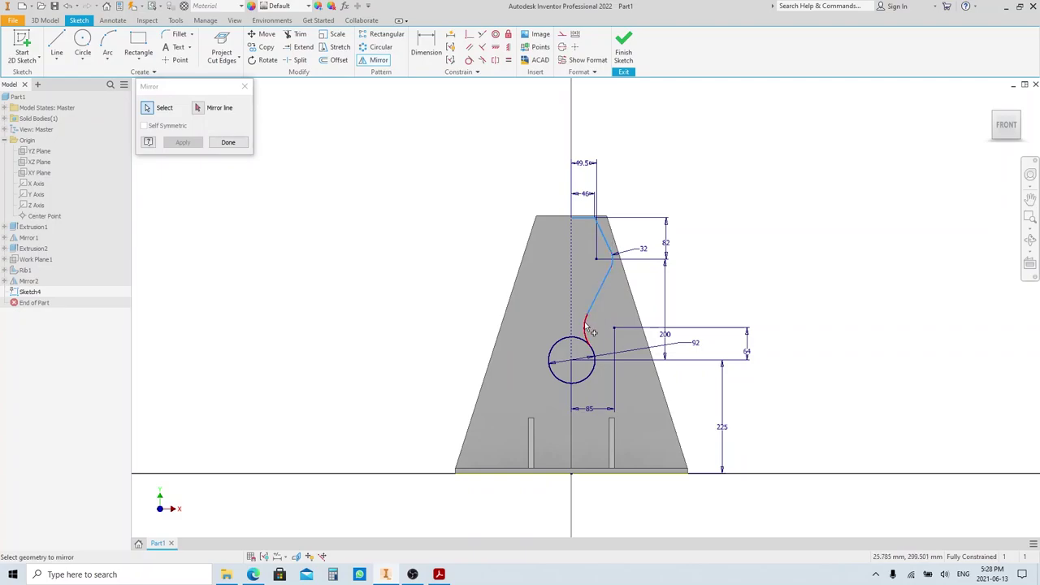
click(199, 109)
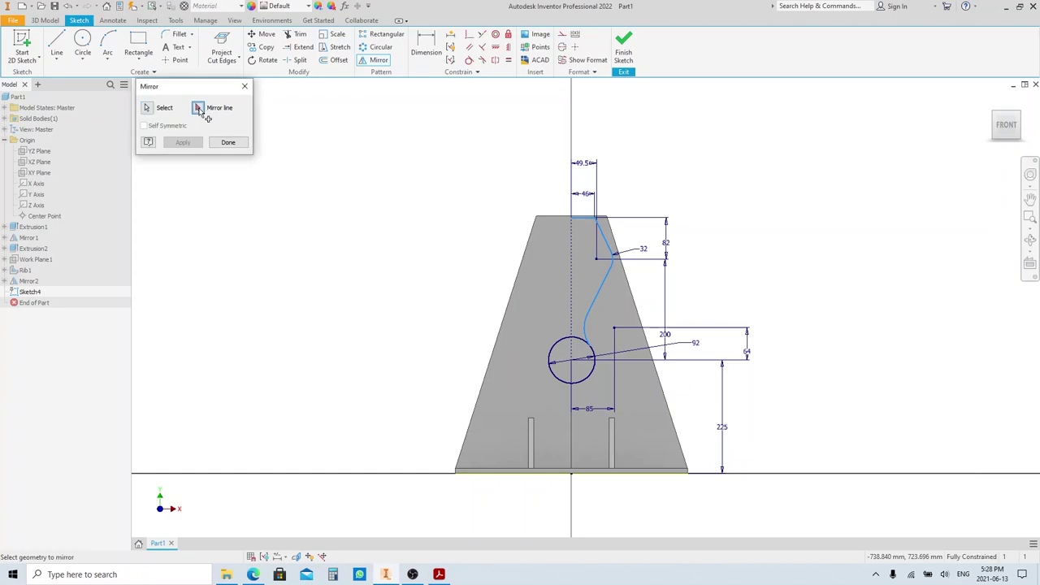
click(572, 260)
click(183, 144)
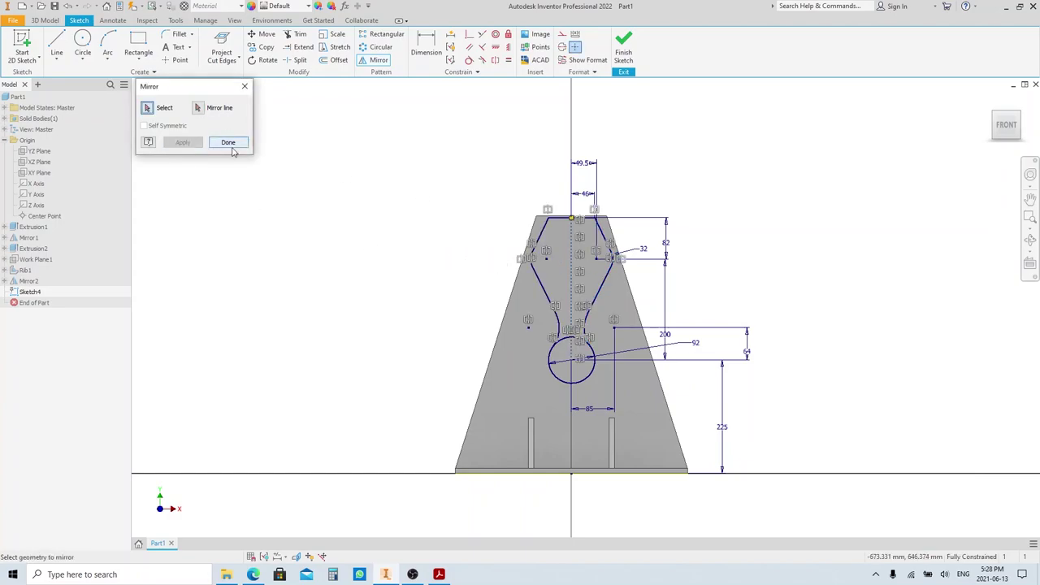
click(229, 143)
- Trim away the circle's upper portion between the two lower arcs to leave one closed profile
scroll(580, 359, up, 3)
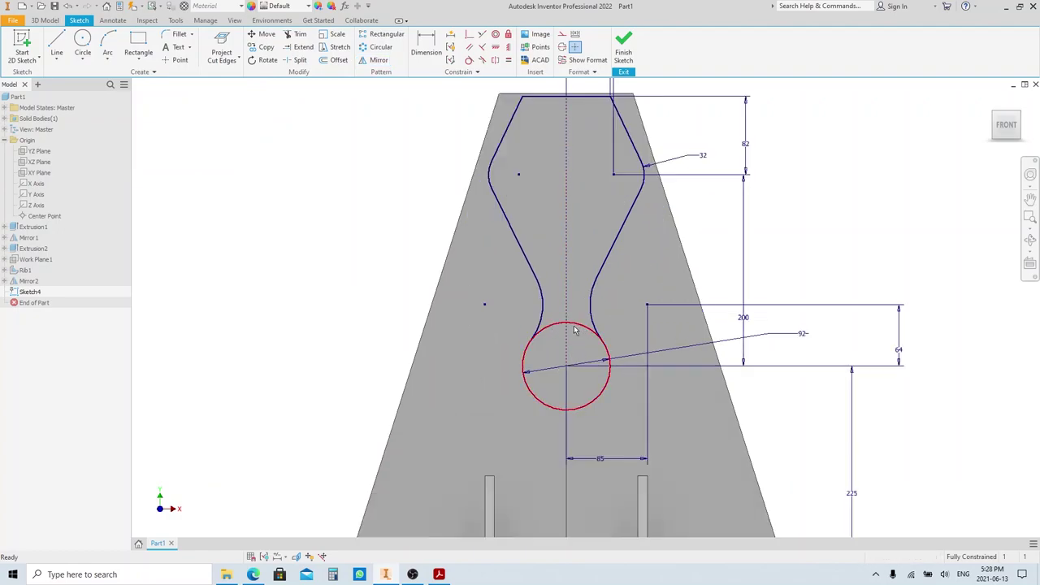
click(296, 34)
click(585, 331)
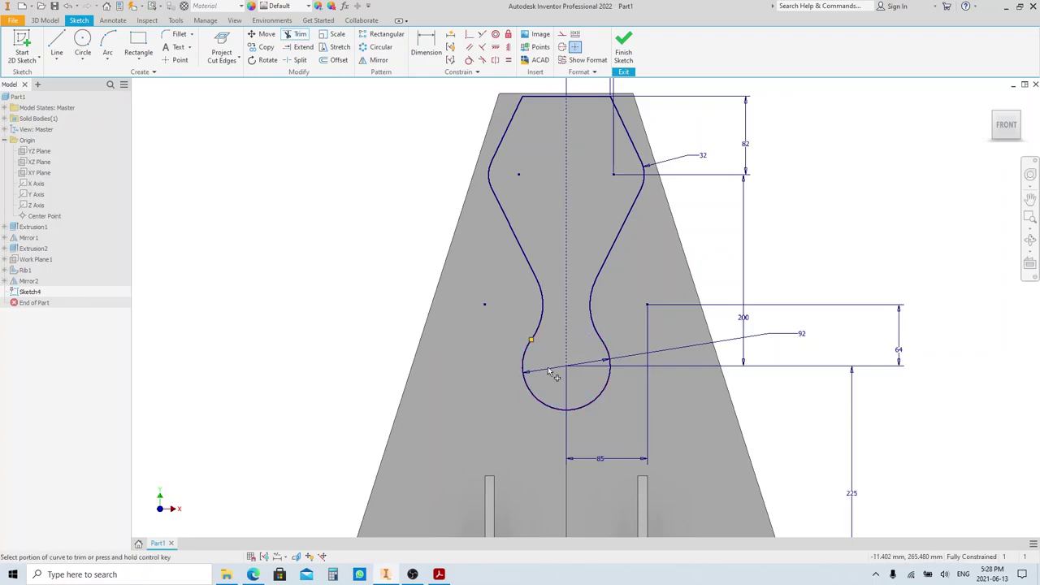
- Finish the sketch and extrude the closed profile 10 mm outward from the plate's front face, joined to the plate
key(e)
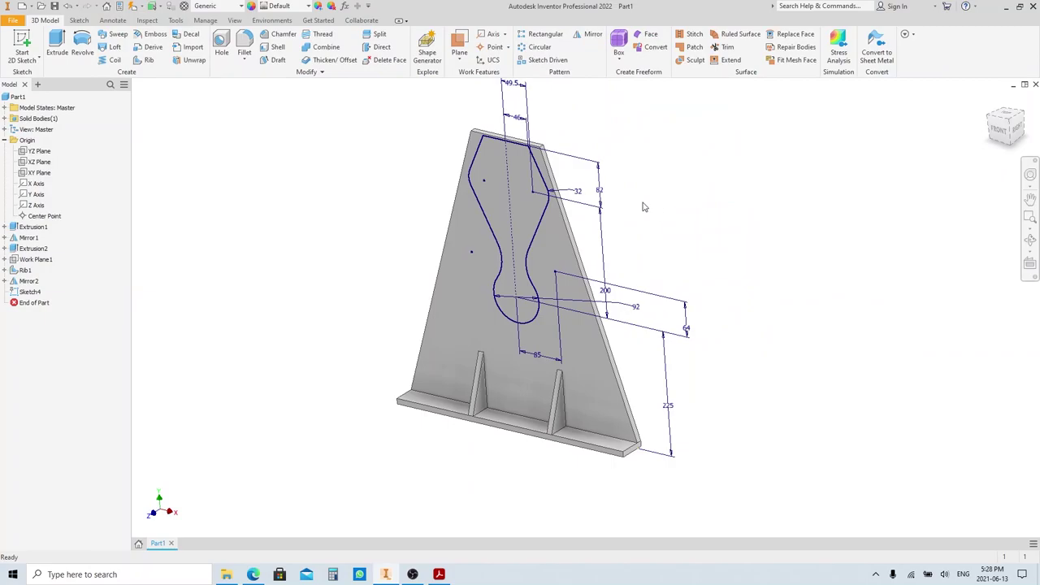
key(e)
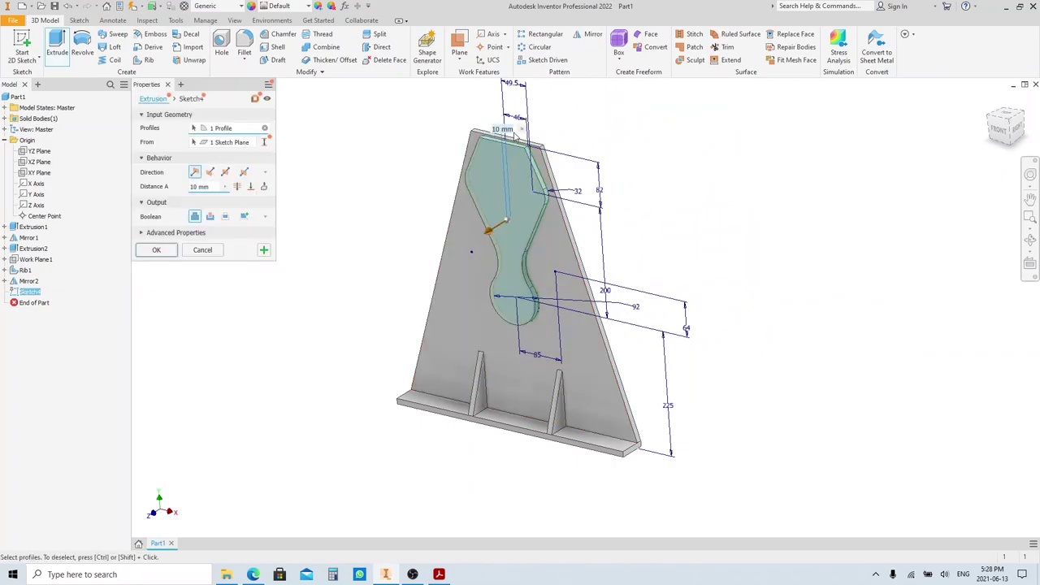
click(163, 254)
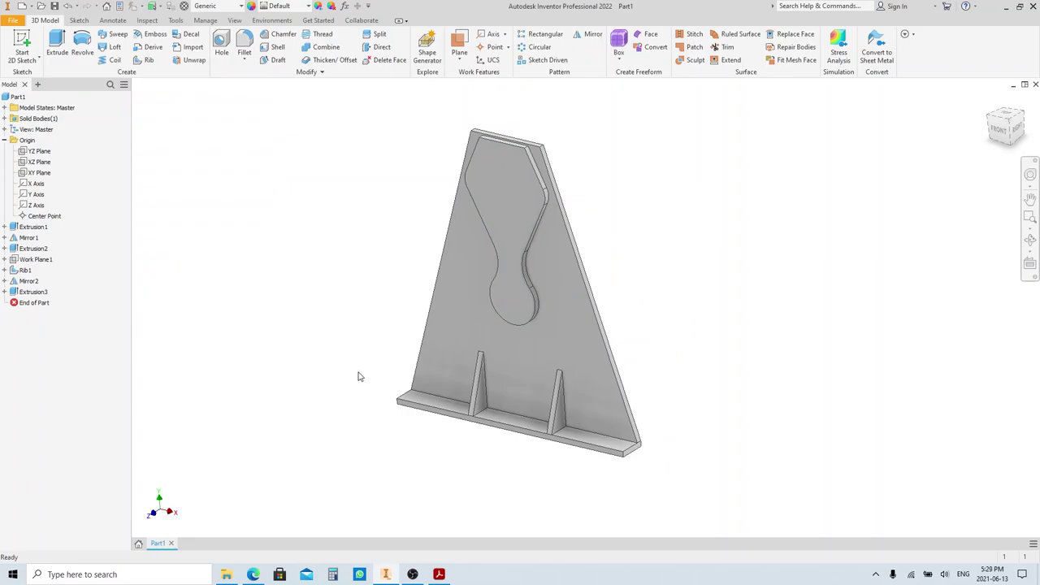
- Check the part drawing PDF, then start a sketch on the raised profile's front face in Inventor and project its cut edges
click(439, 575)
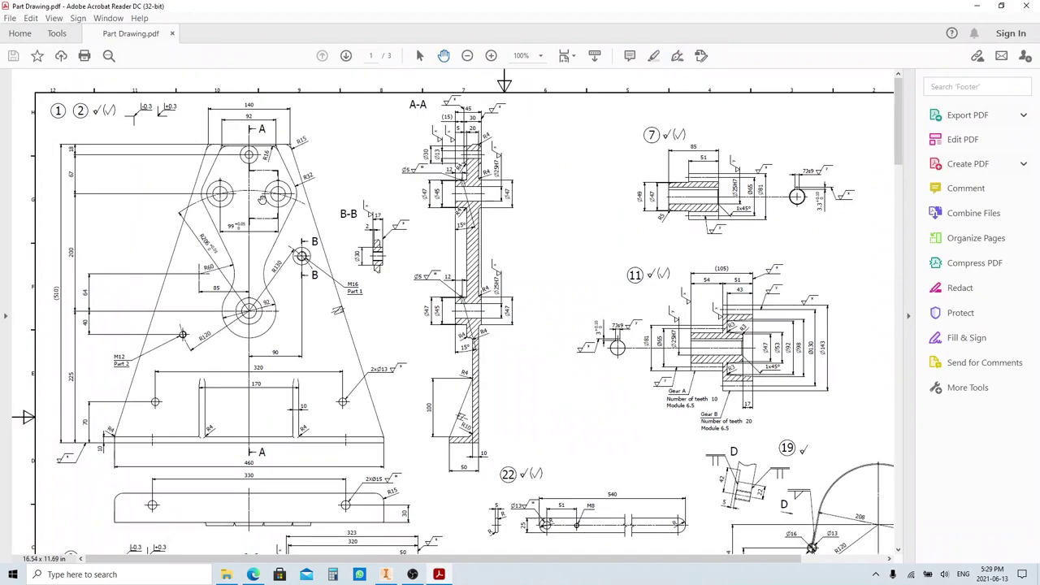
click(977, 7)
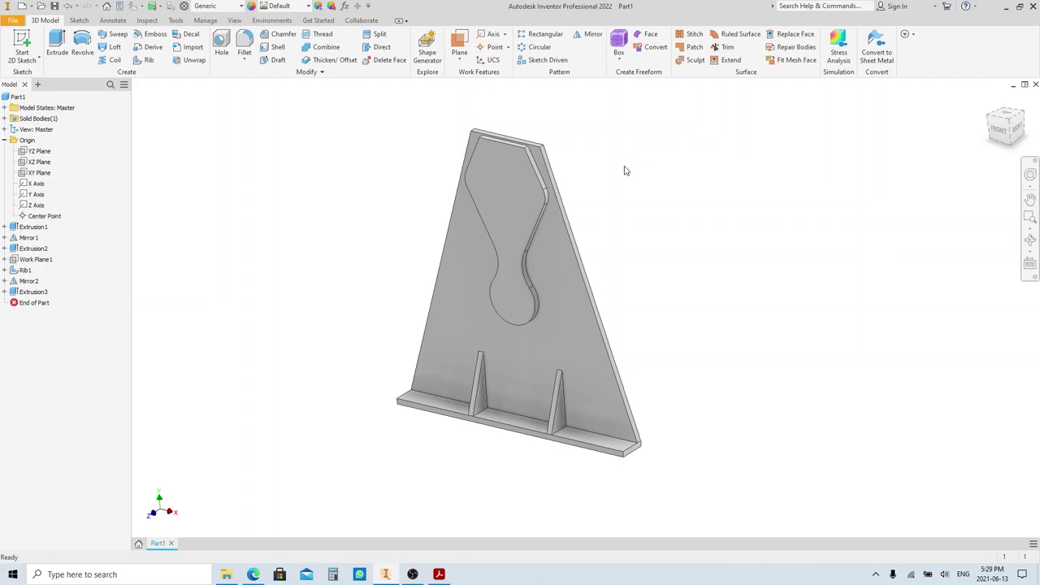
click(524, 188)
key(s)
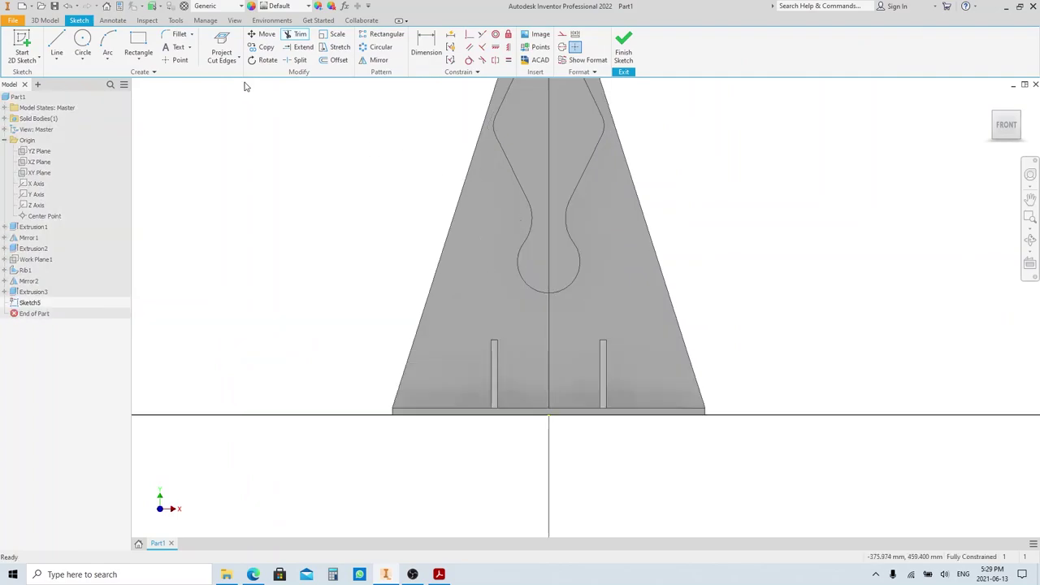
click(221, 44)
scroll(444, 358, down, 2)
drag(590, 425, 394, 175)
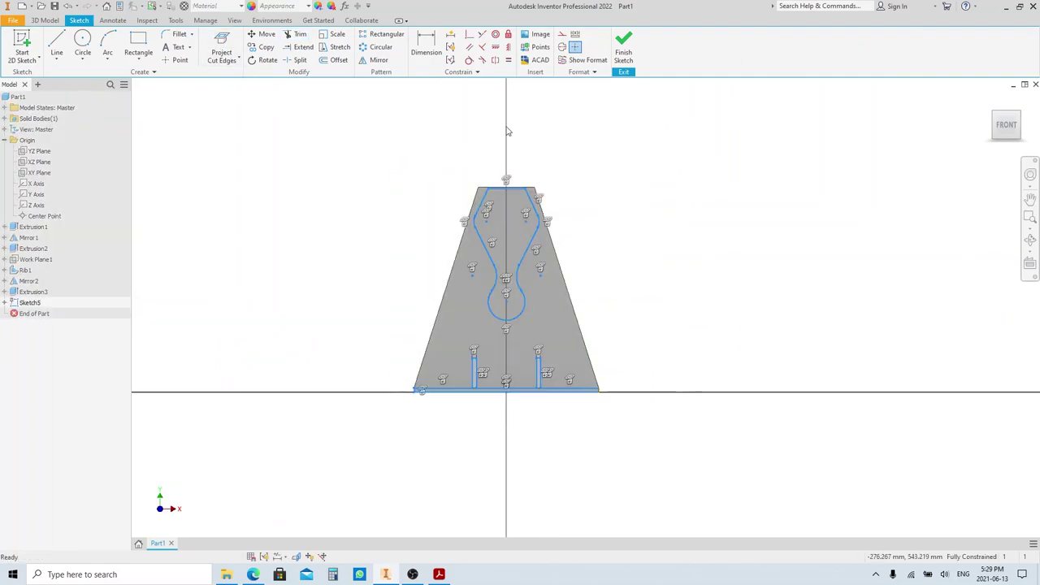
key(F9)
- Draw a circle centred on the raised profile's upper-right arc centre and set its diameter to 47 mm
scroll(524, 215, down, 5)
key(c)
click(539, 260)
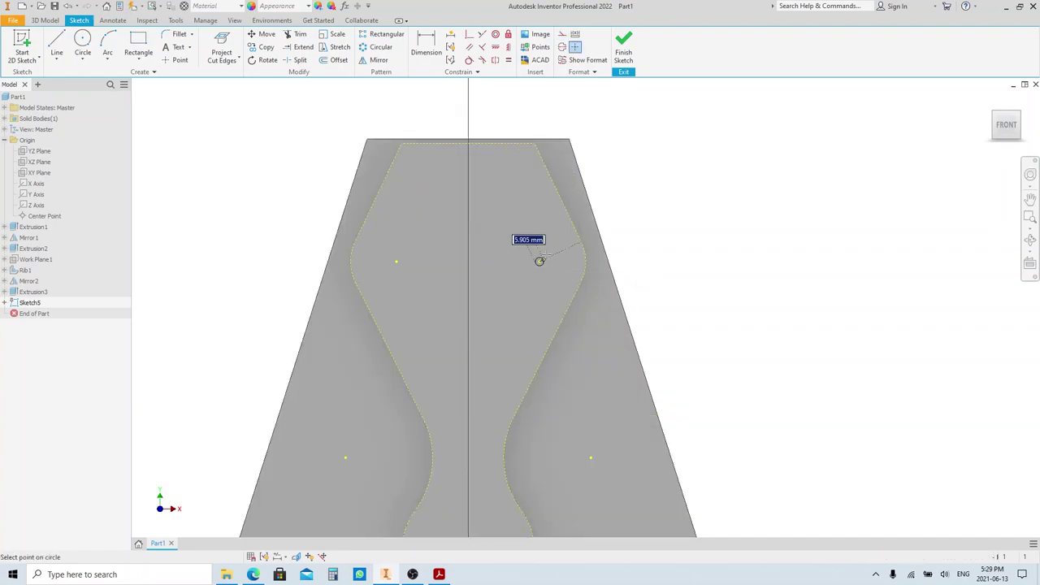
click(572, 251)
key(d)
click(572, 250)
click(638, 216)
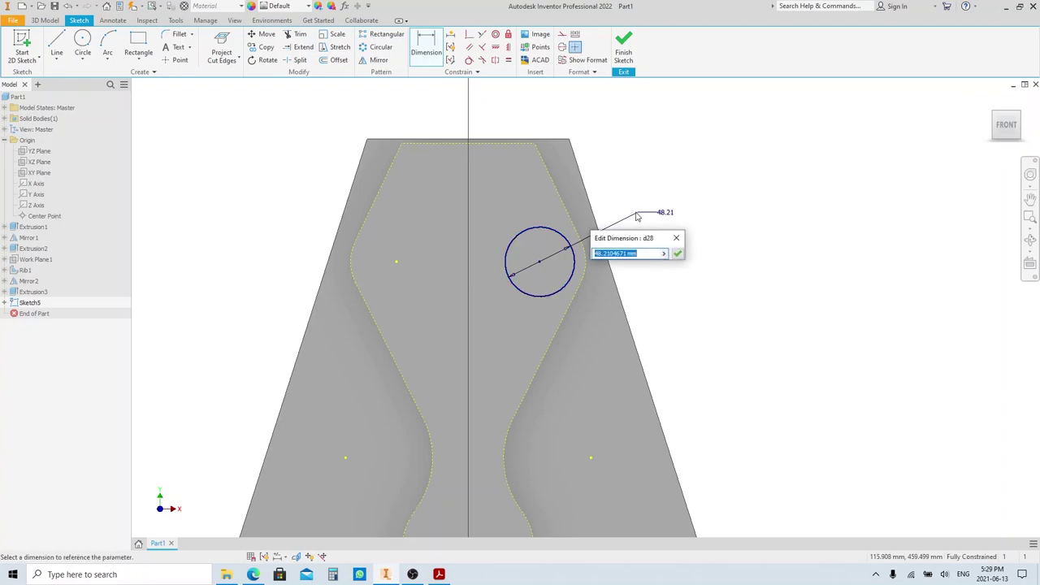
key(Return)
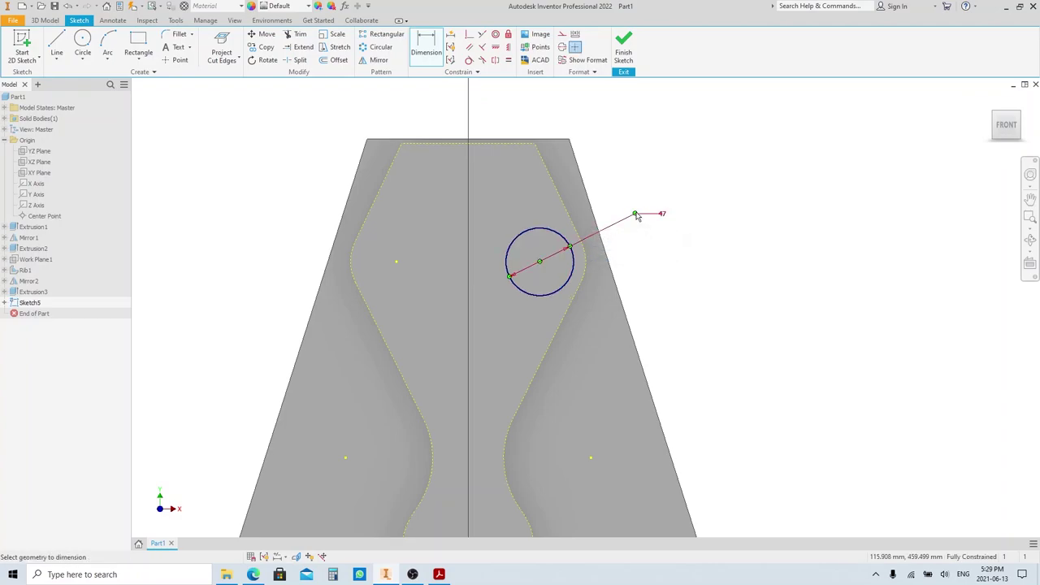
- Finish the sketch and create a work plane offset 20 mm outward from the raised profile's front face
key(s)
scroll(543, 138, down, 3)
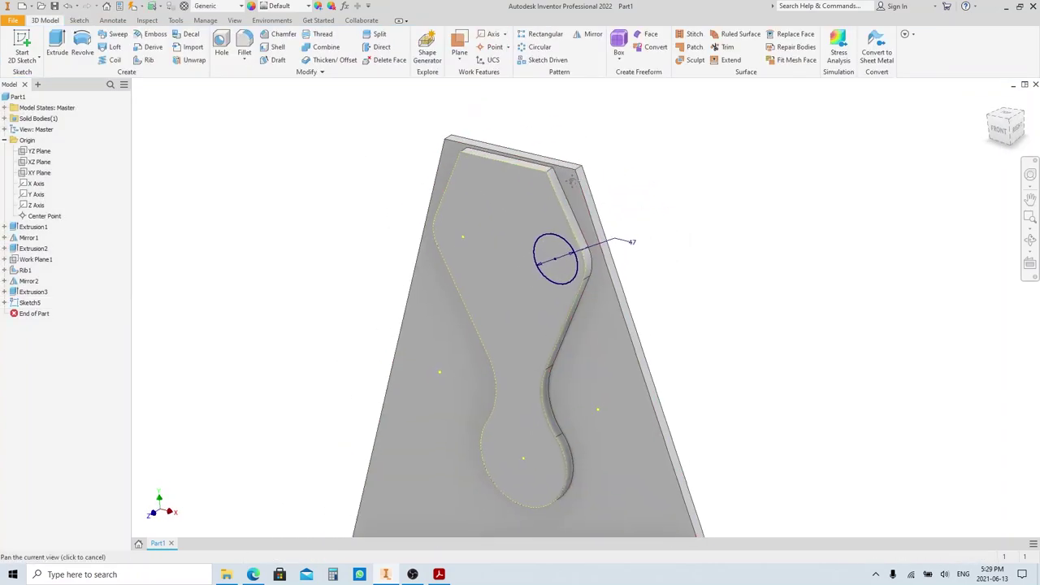
key(])
click(534, 227)
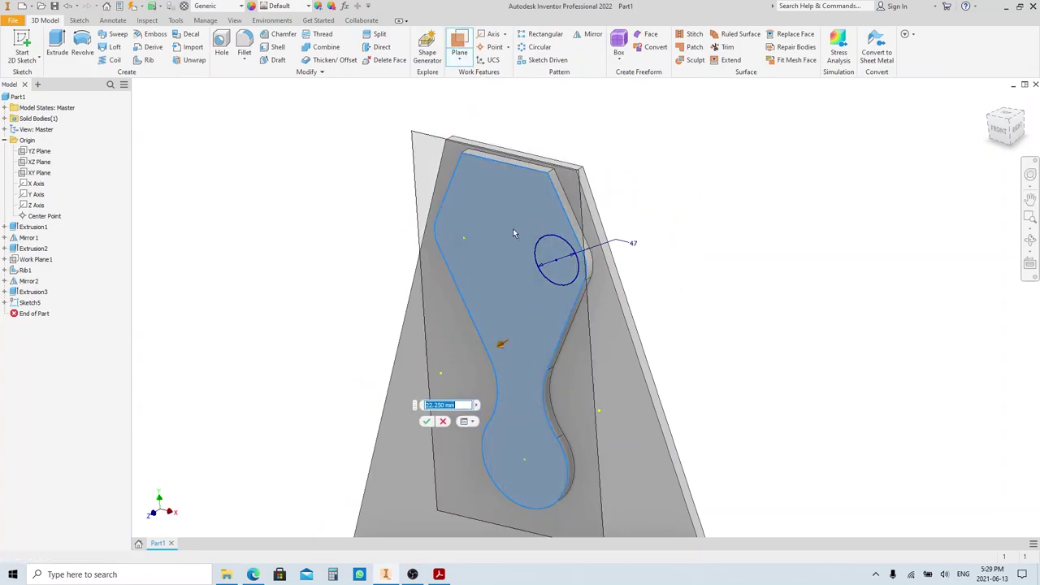
text(20)
key(Return)
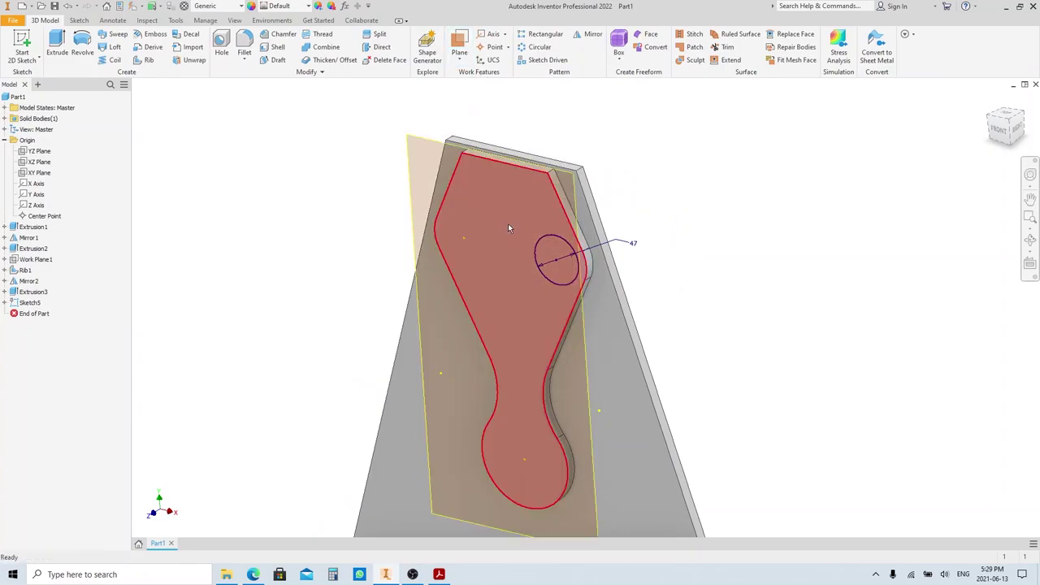
- Start a sketch on the offset work plane and project the 47 mm circle onto it as construction geometry
click(424, 140)
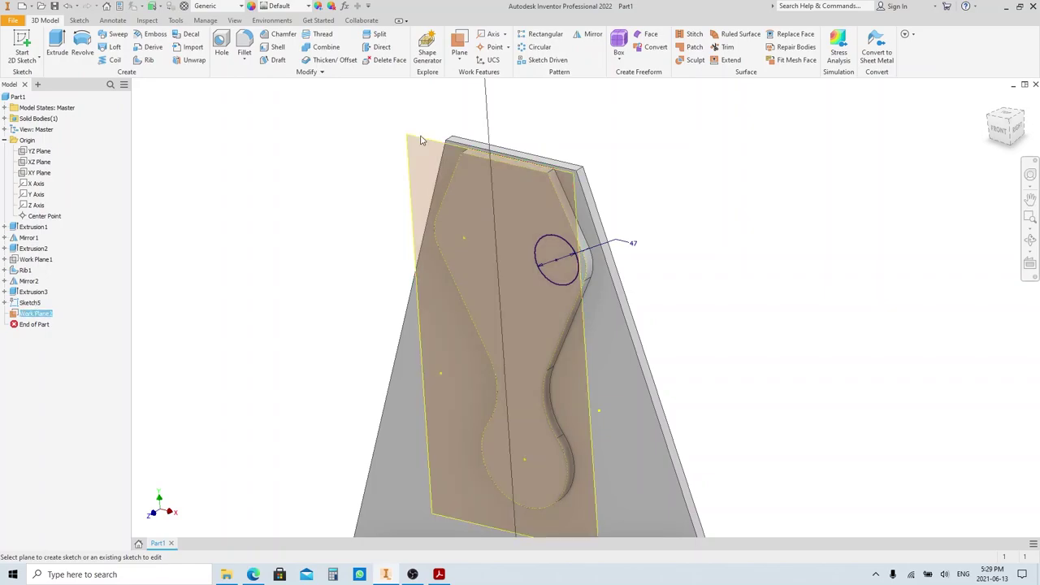
scroll(529, 91, down, 5)
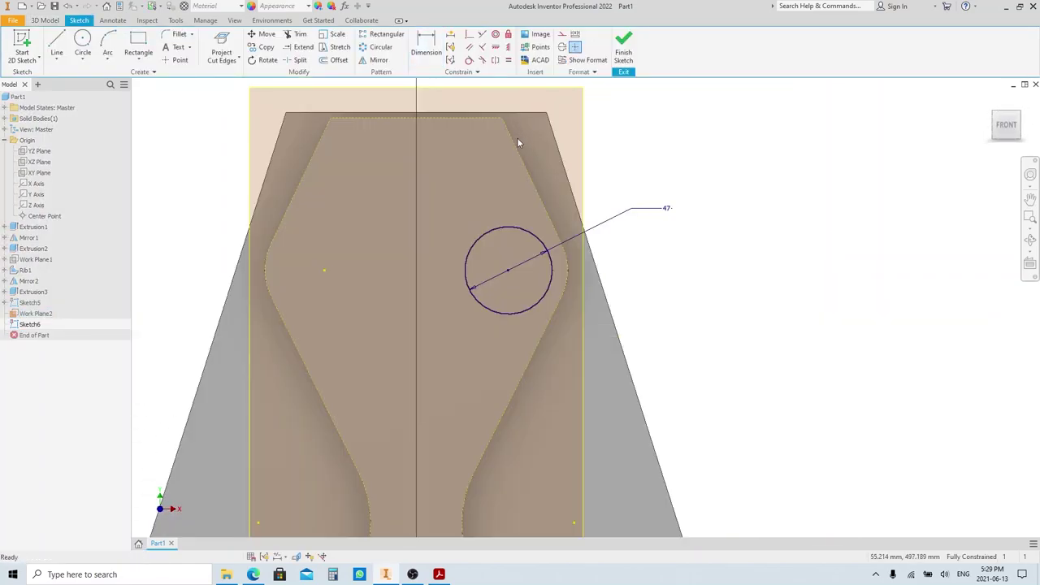
click(235, 56)
click(224, 77)
click(225, 82)
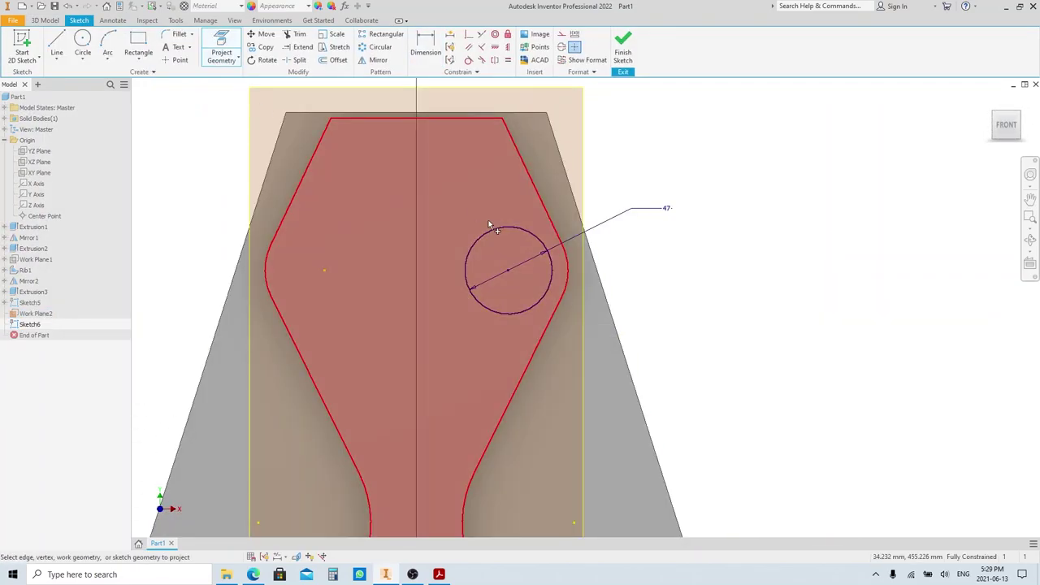
click(496, 226)
key(Escape)
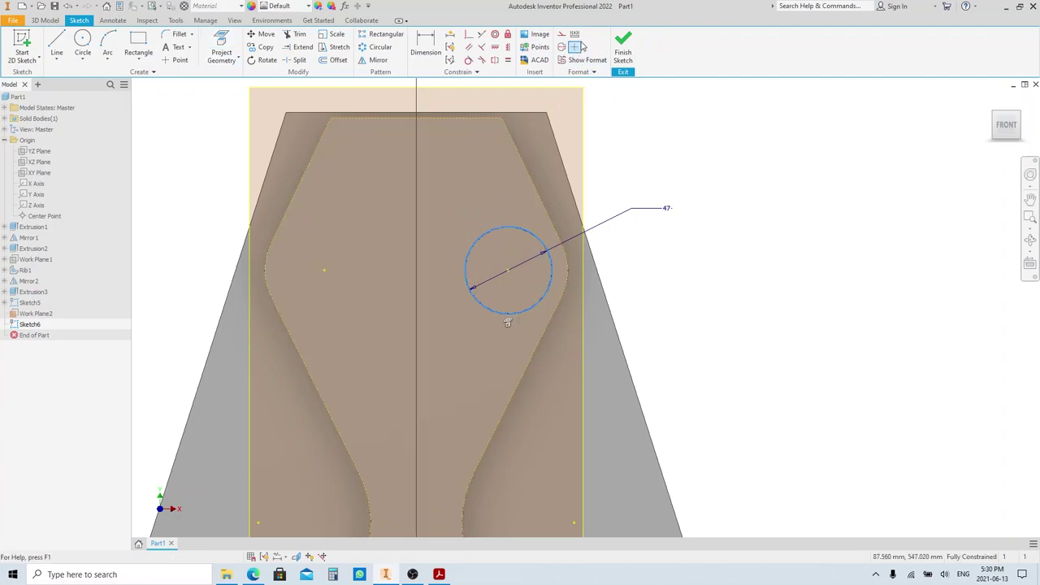
click(562, 35)
- Draw a circle concentric with the projected one, set its diameter to 45 mm and finish the sketch
key(c)
click(507, 271)
click(519, 247)
key(d)
click(519, 247)
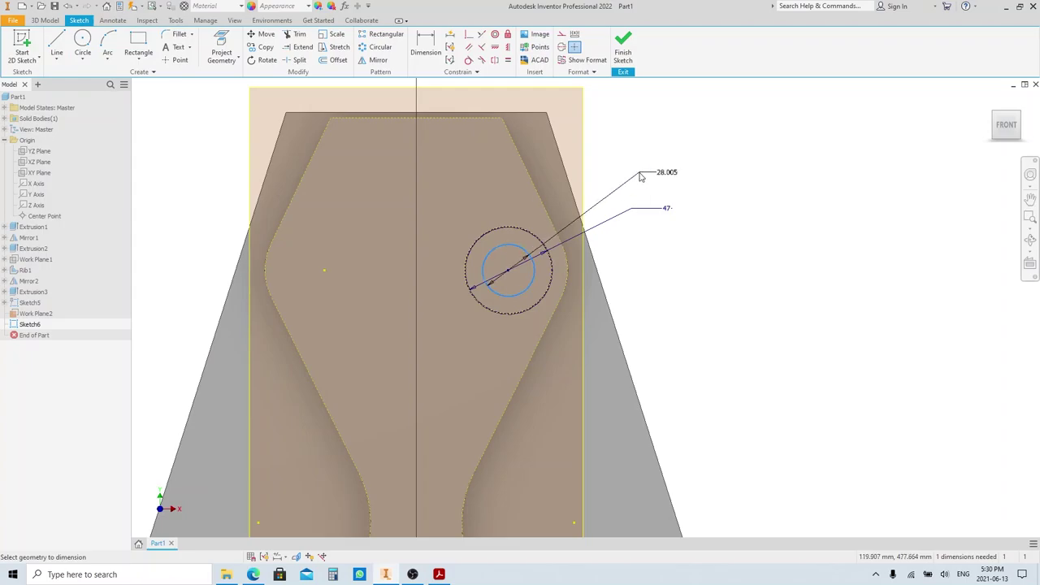
click(640, 175)
text(45)
key(Return)
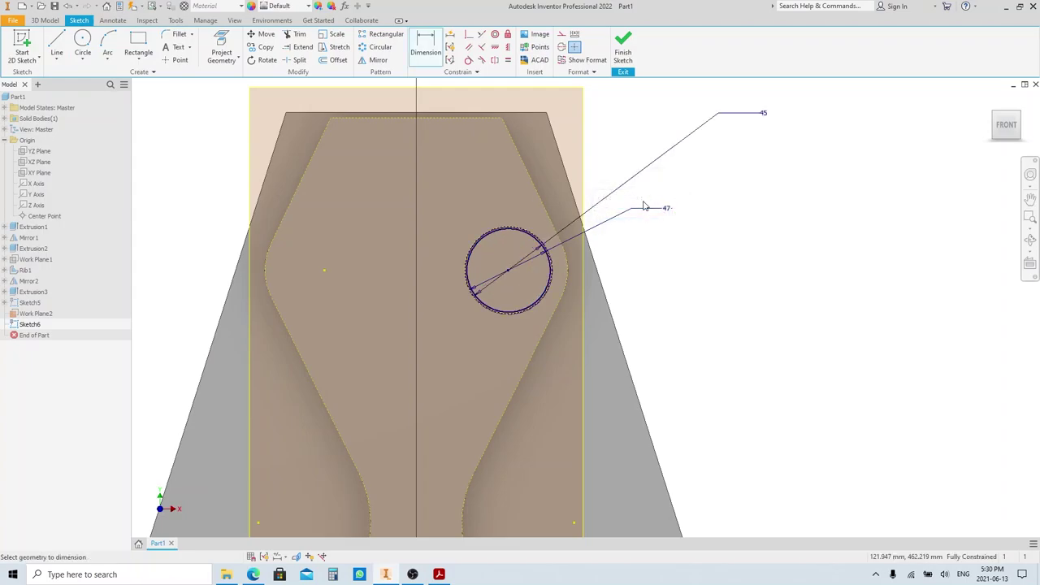
click(615, 73)
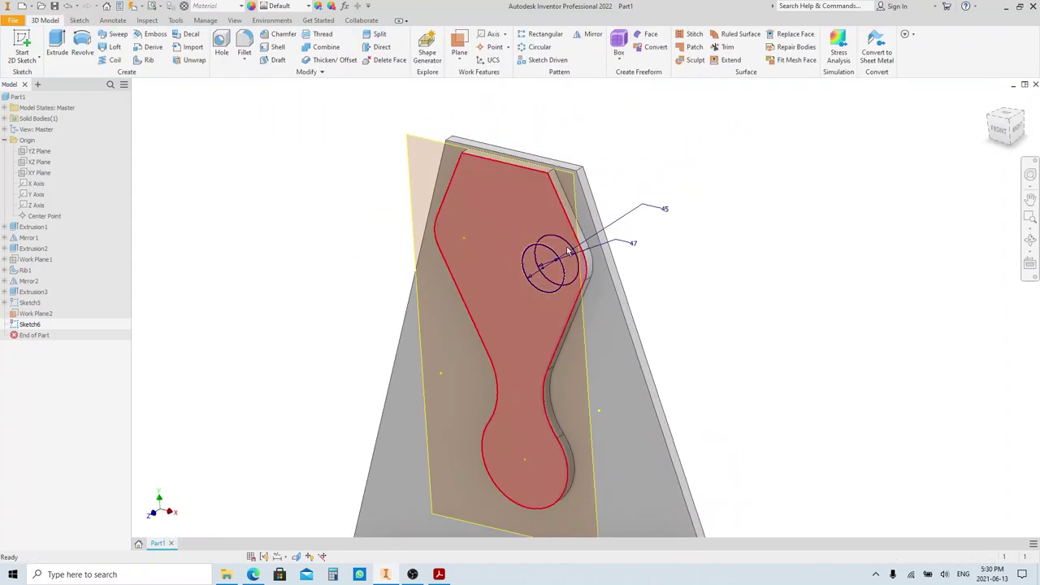
- Loft a solid boss between the 47 mm and 45 mm circles, then inspect its taper in the right side view
click(112, 48)
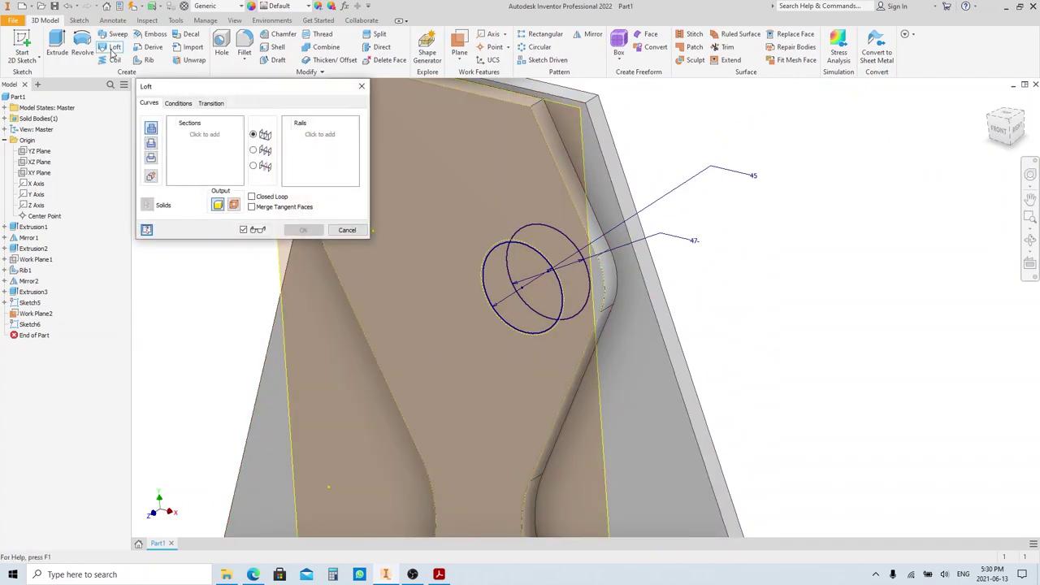
click(538, 231)
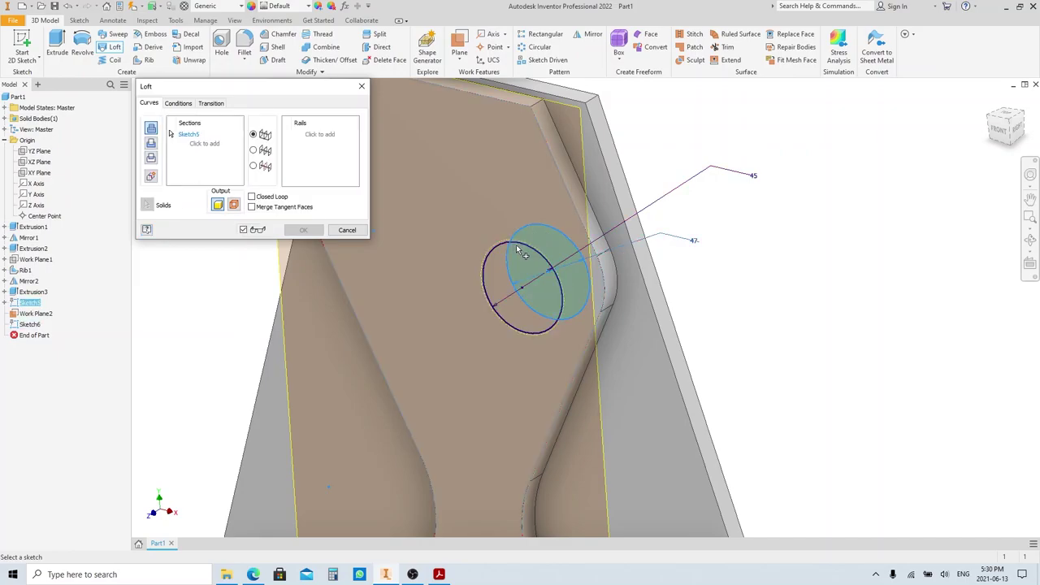
click(517, 250)
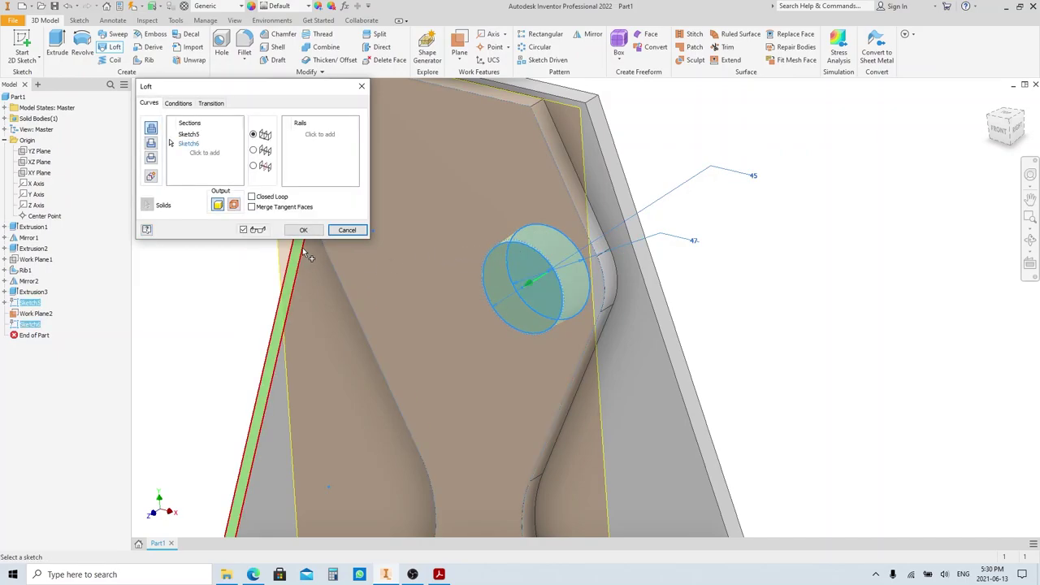
click(303, 229)
shift+middle_drag(528, 223, 457, 221)
click(1013, 128)
scroll(580, 191, down, 5)
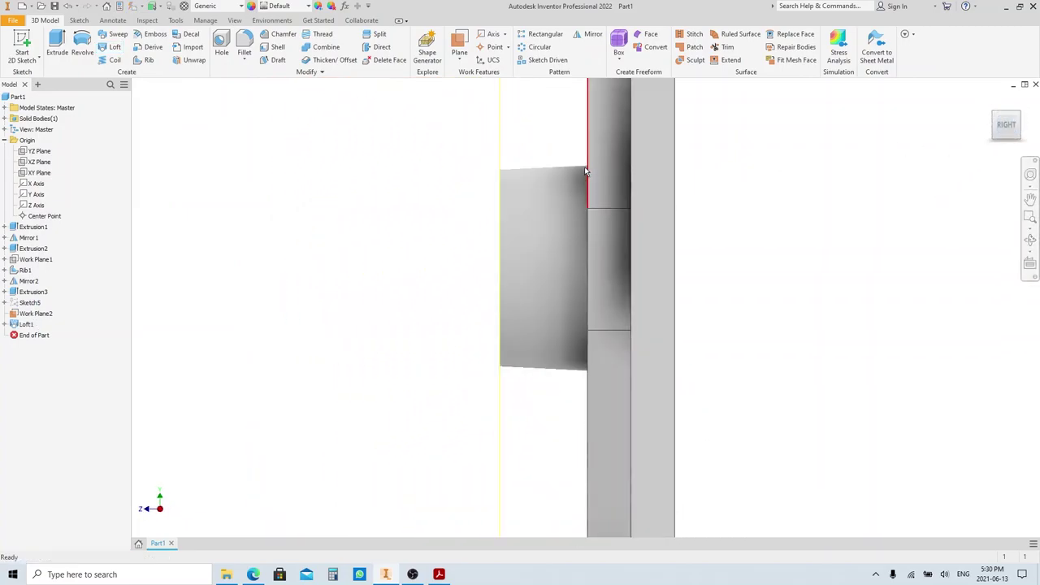
- Start a sketch on the plate's back face and project the lofted boss's circular base edge onto it
shift+middle_drag(581, 274, 603, 259)
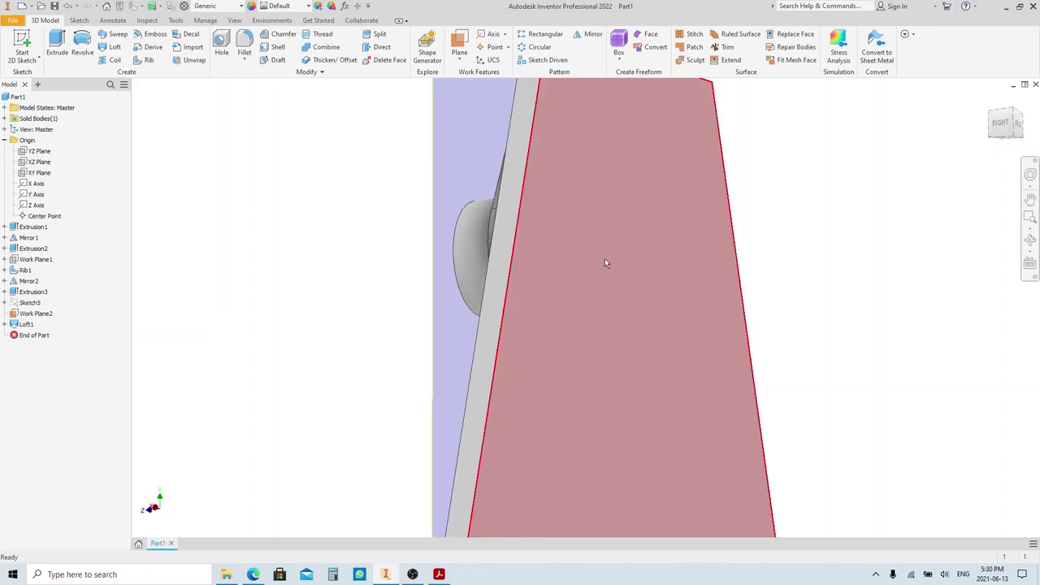
scroll(602, 260, up, 3)
click(607, 275)
key(Page_Up)
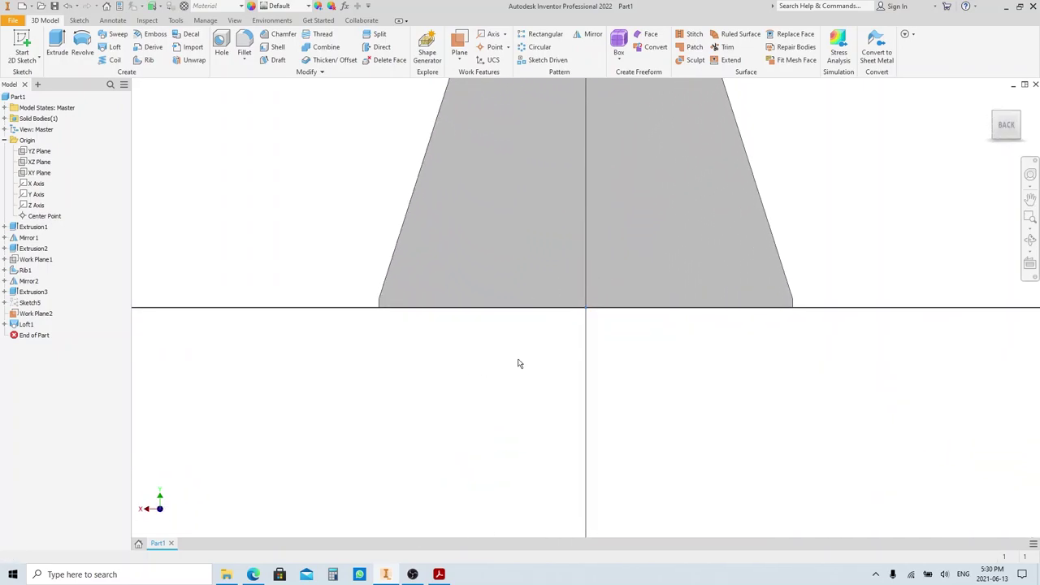
key(s)
click(221, 52)
mouse_move(463, 197)
shift+middle_down()
mouse_move(533, 200)
mouse_move(593, 235)
shift+middle_up()
scroll(589, 270, down, 5)
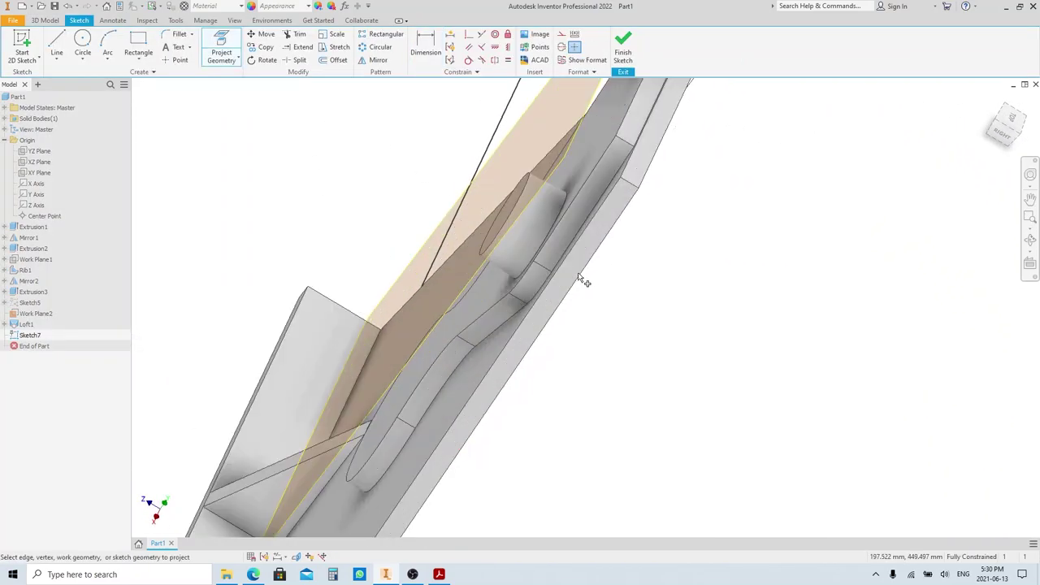
click(559, 209)
scroll(694, 251, up, 4)
shift+middle_drag(692, 251, 629, 223)
middle_drag(552, 167, 623, 265)
scroll(573, 212, down, 3)
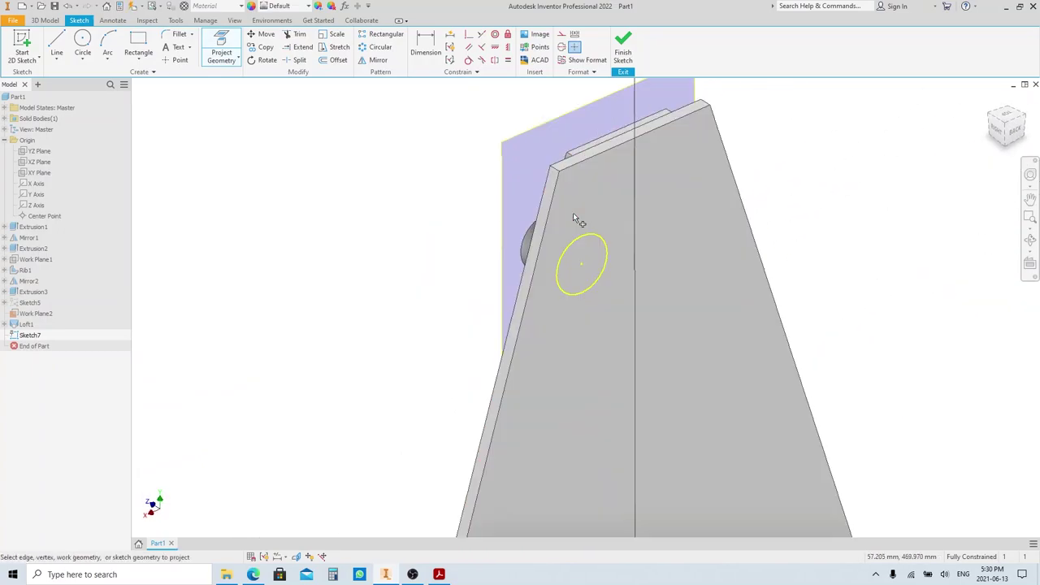
- Finish the sketch and extrude the projected circle 5 mm outward from the plate's back face, joined to the plate
click(623, 51)
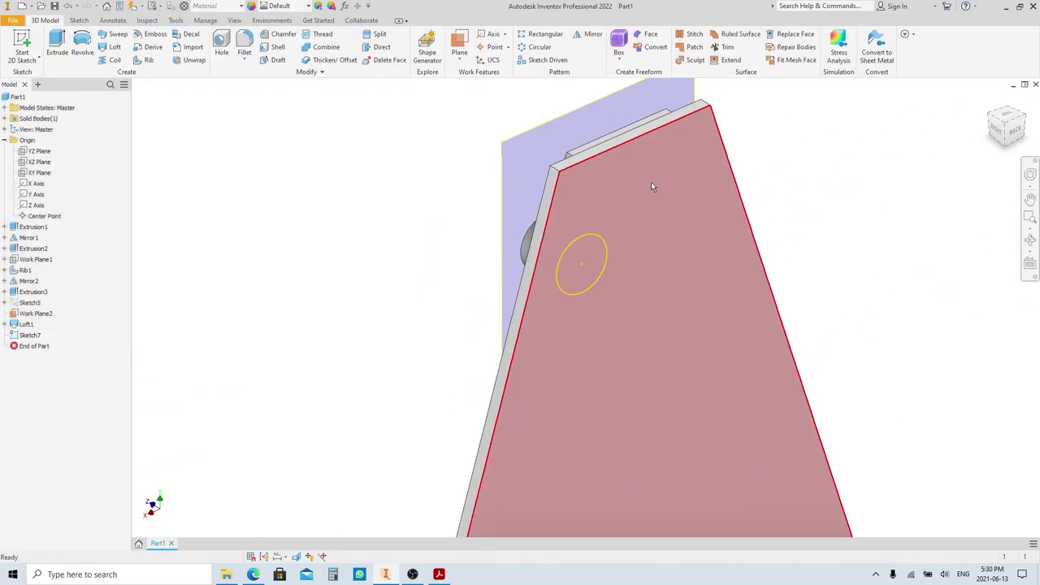
key(e)
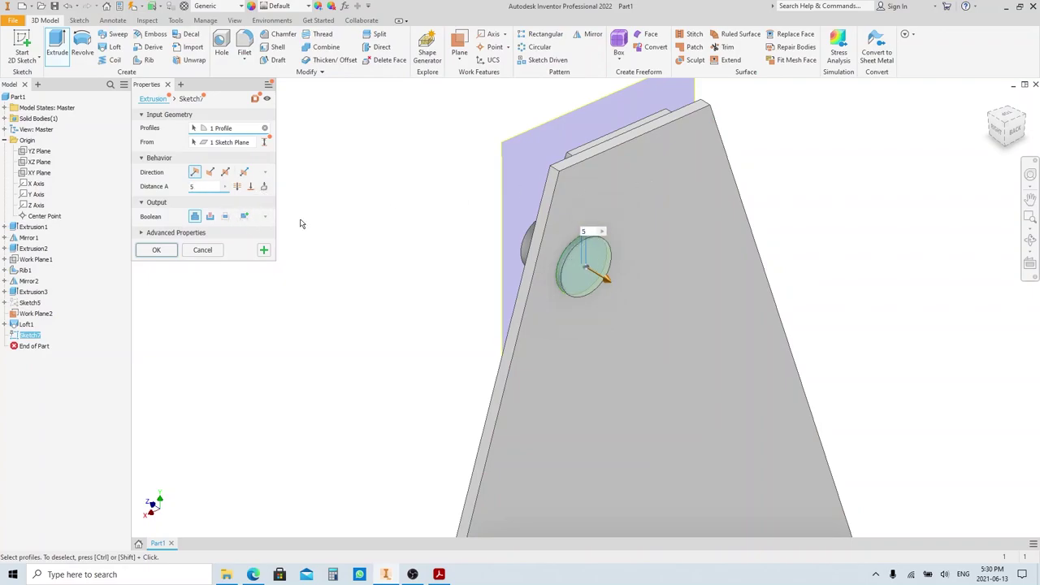
key(Return)
- Hide the offset work plane in front of the raised profile
shift+middle_drag(381, 290, 625, 247)
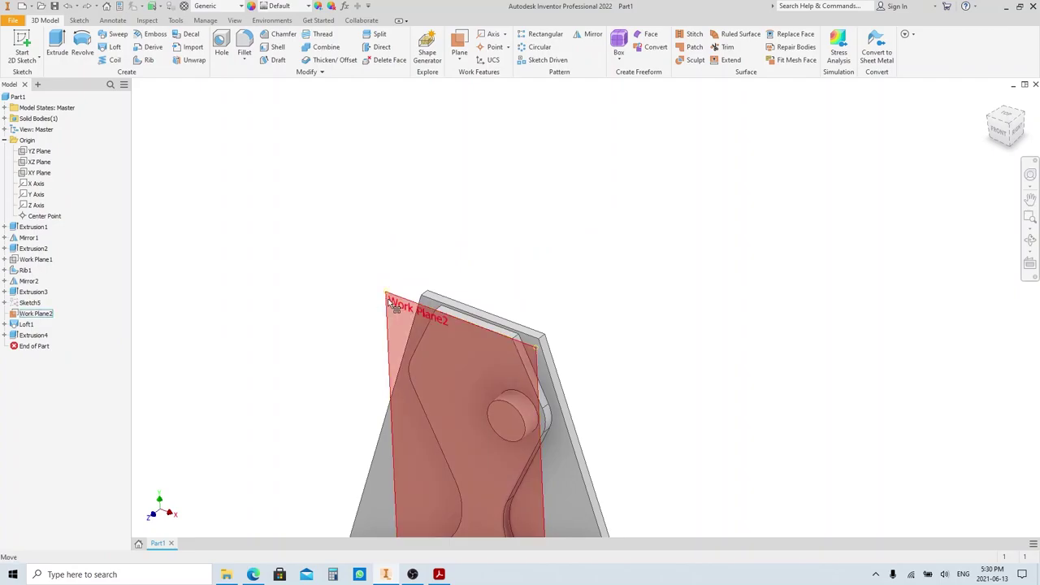
right_click(386, 299)
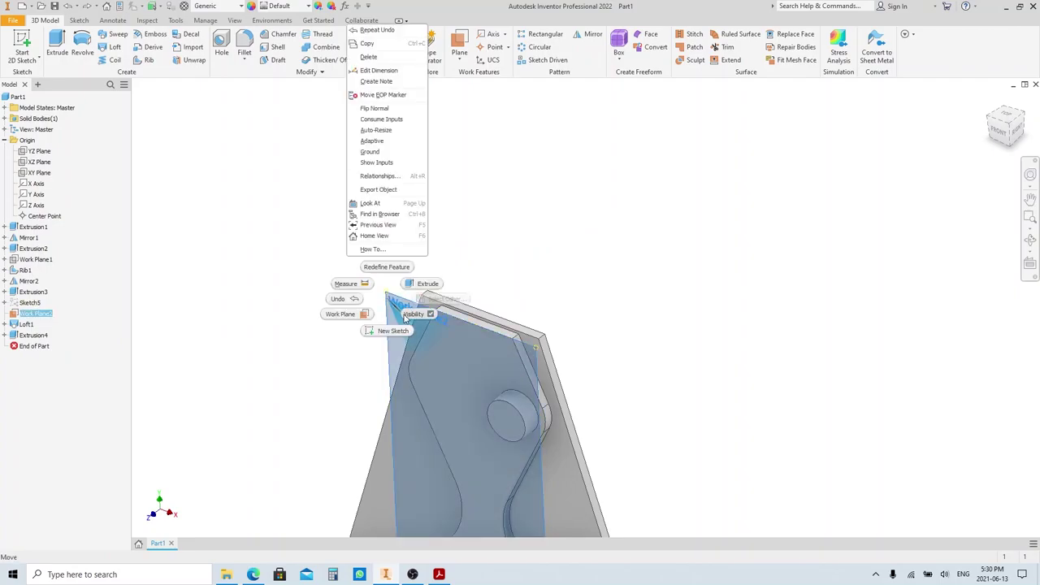
click(412, 315)
scroll(544, 255, up, 3)
scroll(531, 300, down, 4)
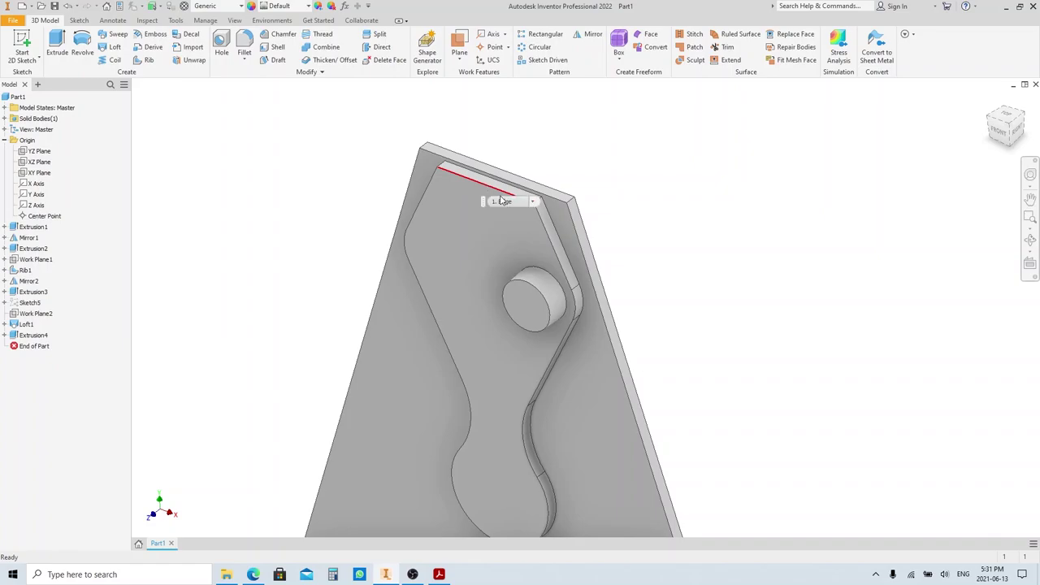
- Create a simple 25 mm through hole concentric with the circular front face of the lofted boss
click(222, 46)
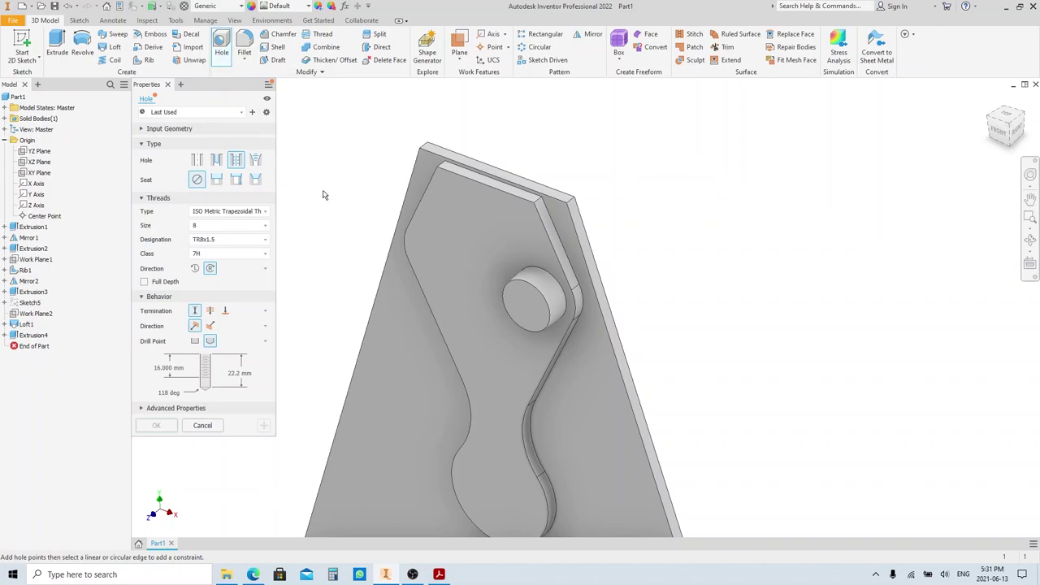
click(526, 309)
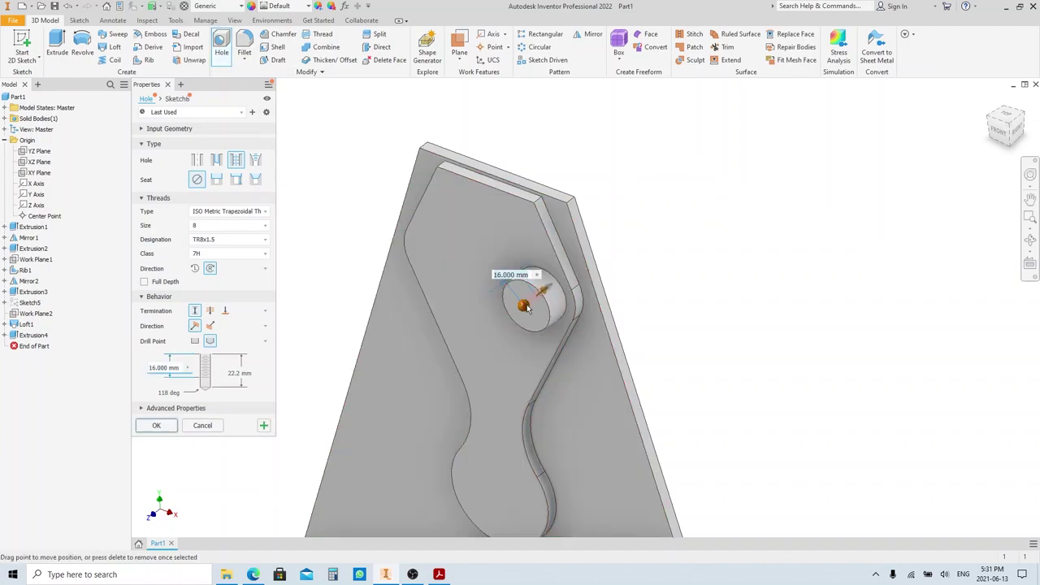
click(553, 311)
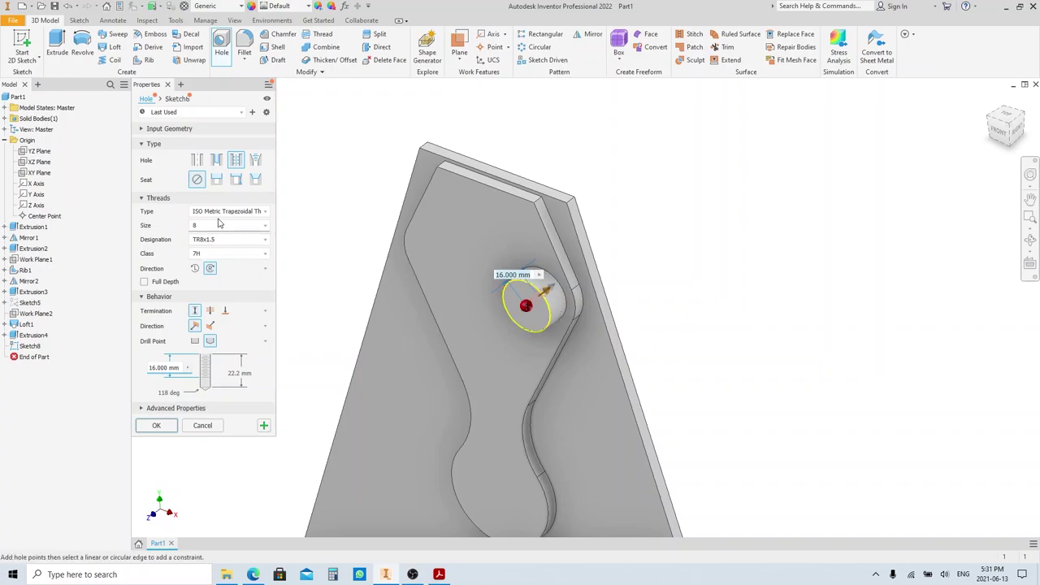
click(196, 159)
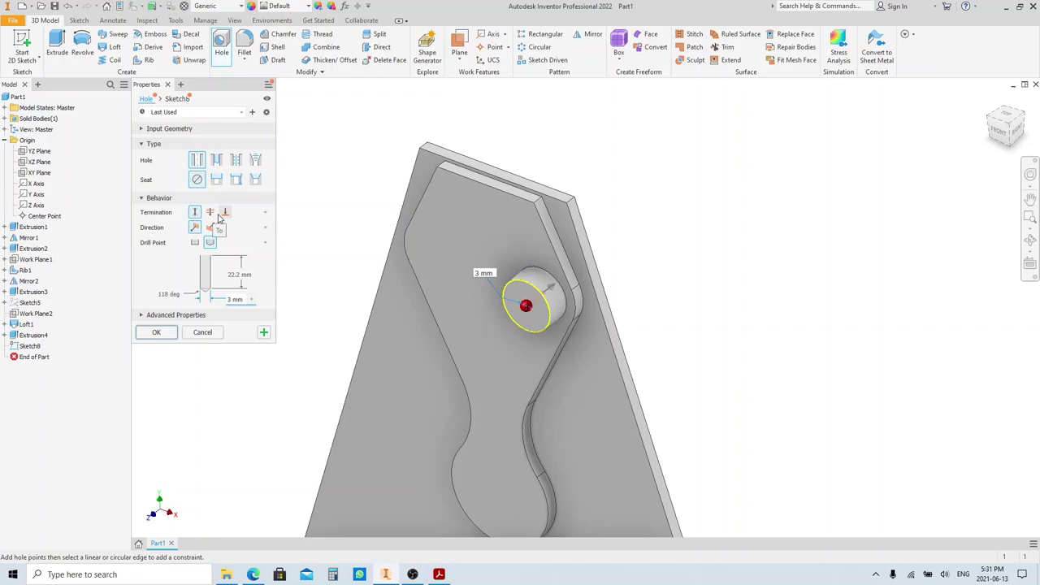
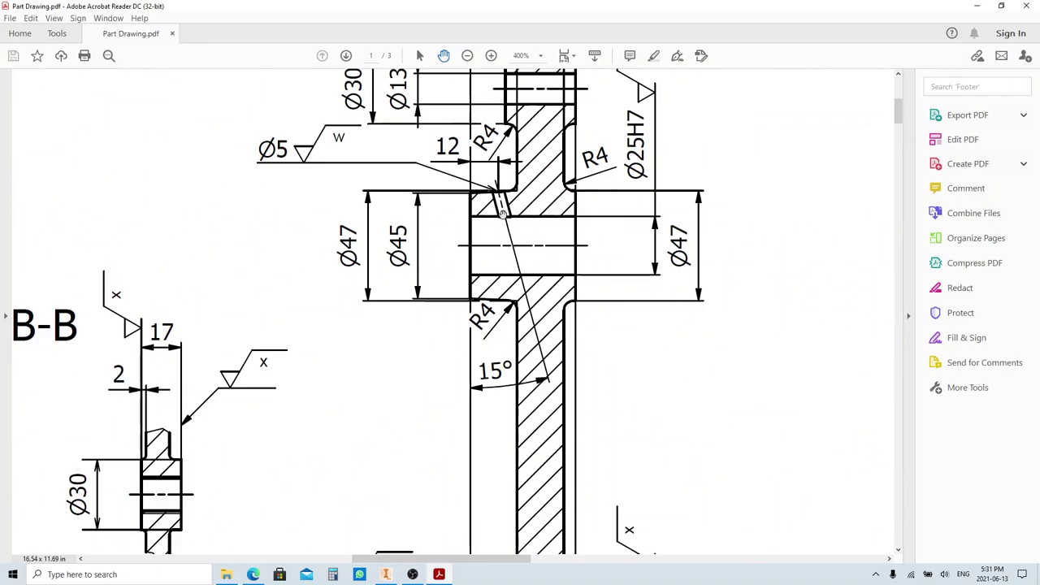
- Switch from the part drawing back to Inventor and create a work plane offset 99/2 mm from the YZ plane
click(978, 7)
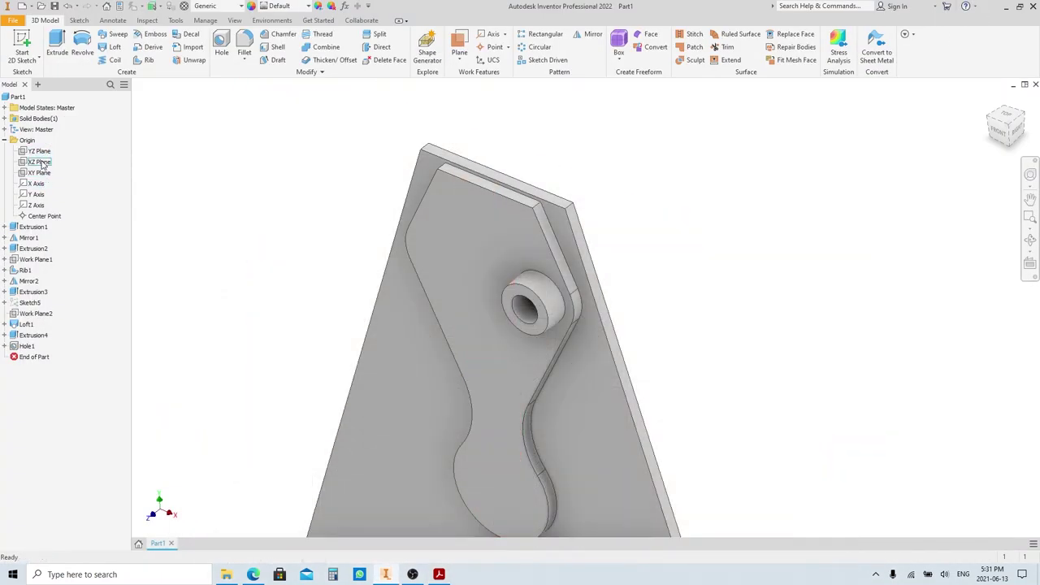
click(39, 152)
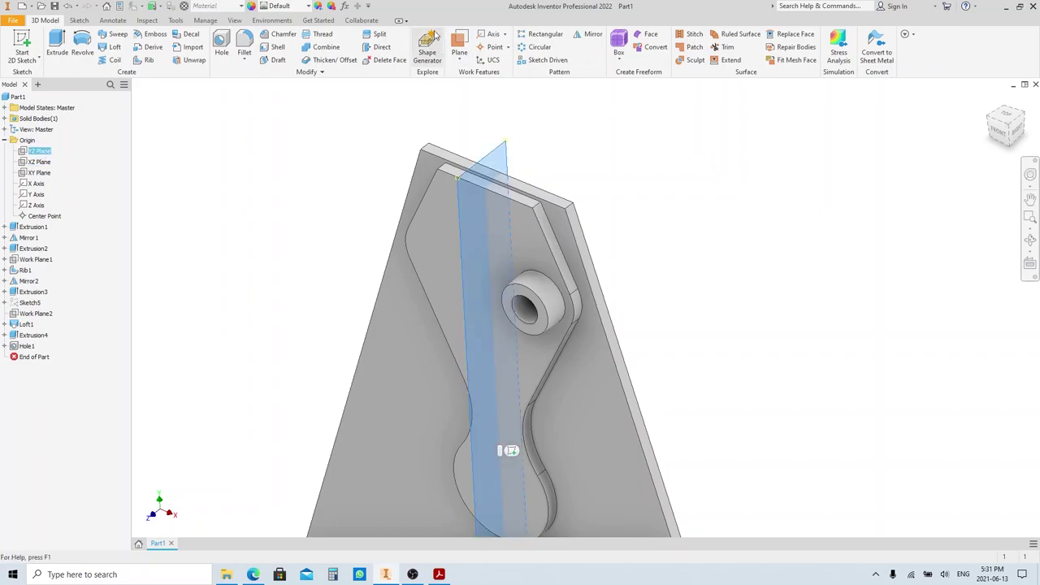
click(460, 42)
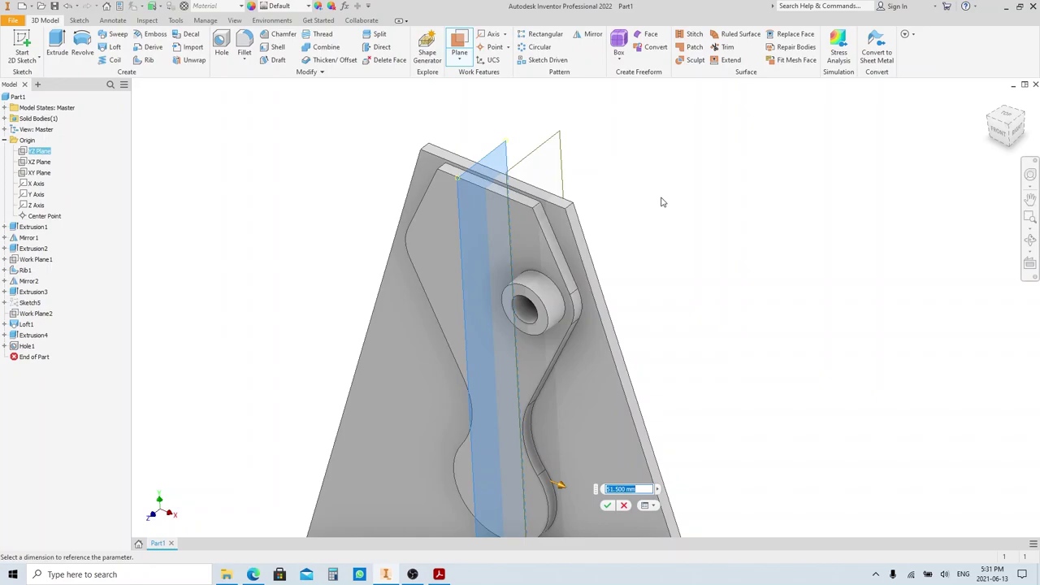
text(99/2)
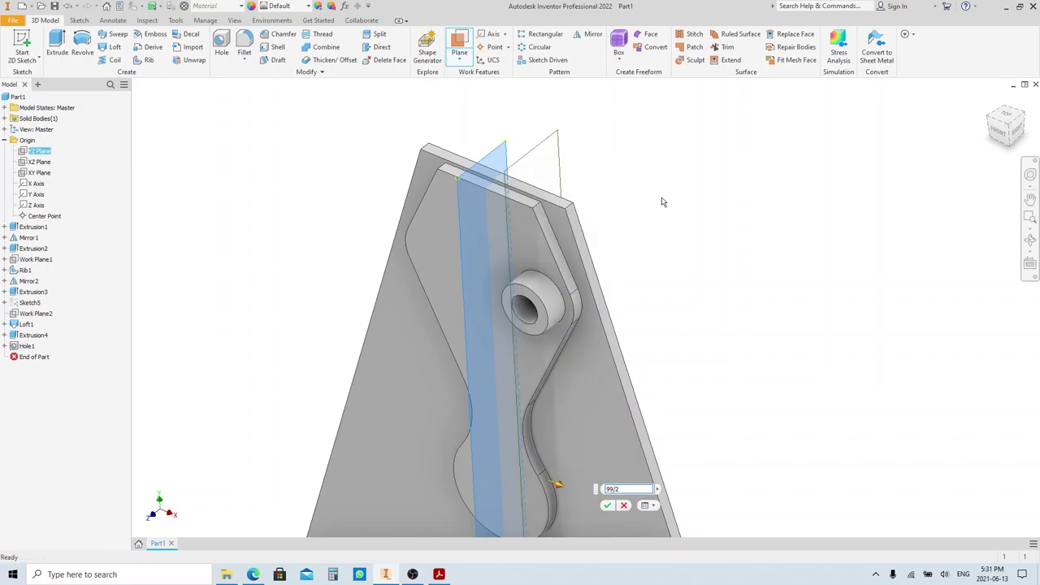
key(Return)
- Start a sketch on the new offset work plane, project the part's cut edges and slice the graphics at the sketch plane
key(s)
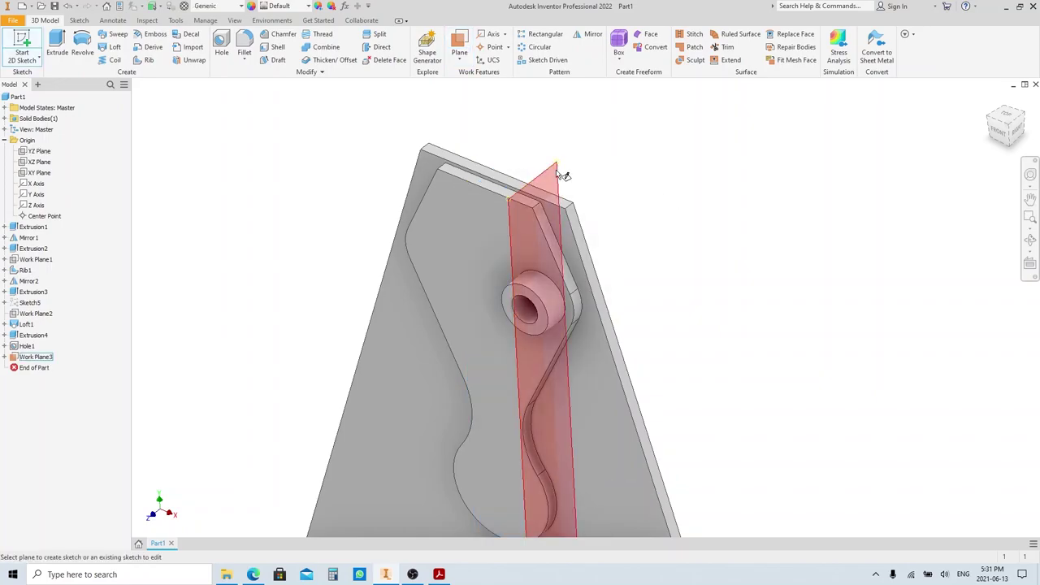
click(562, 168)
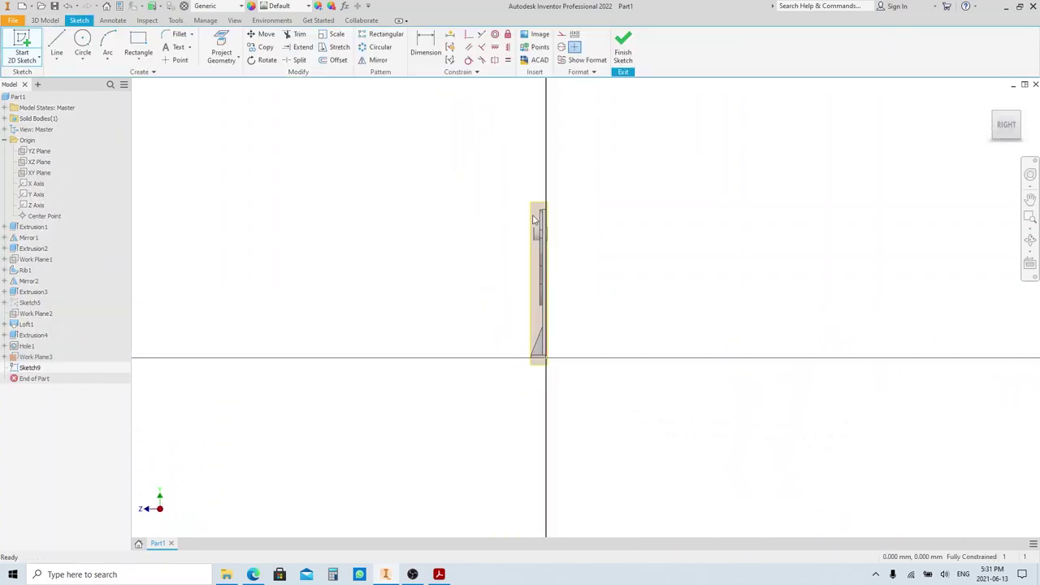
click(238, 59)
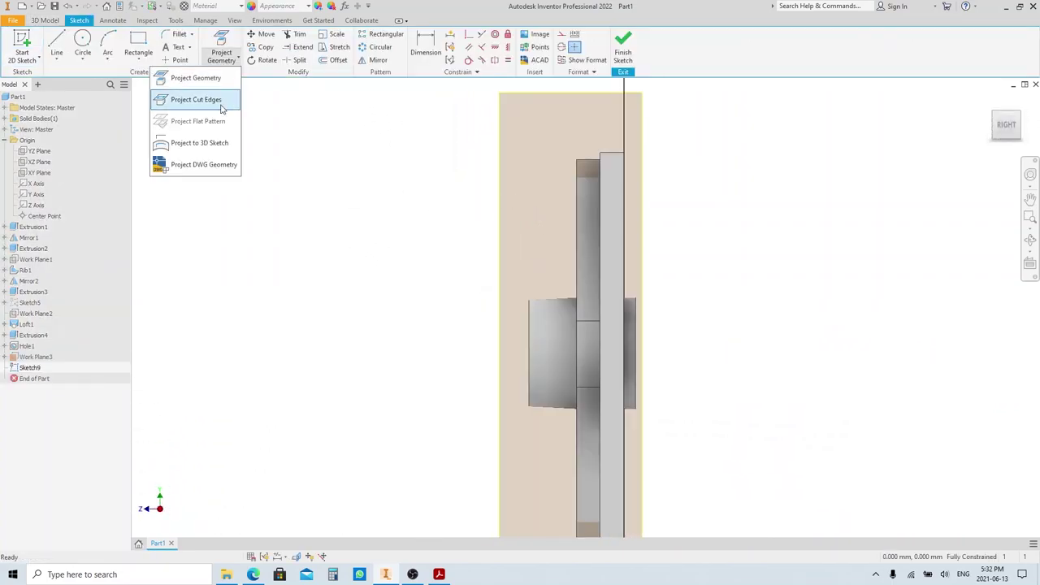
click(195, 98)
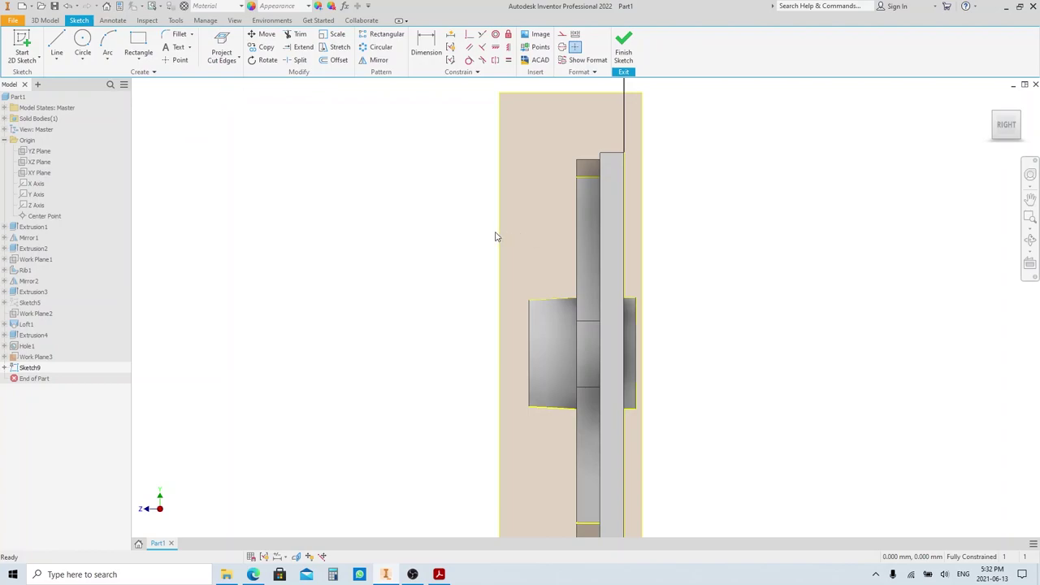
key(F7)
- Select all projected cut edges and convert them to construction lines
scroll(505, 218, down, 5)
drag(452, 167, 599, 456)
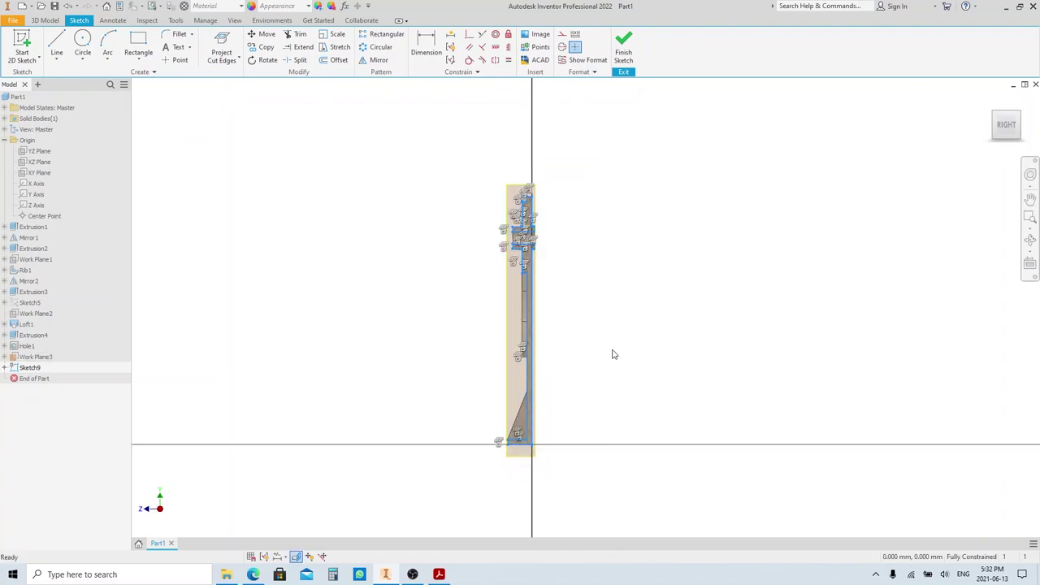
click(562, 34)
click(594, 139)
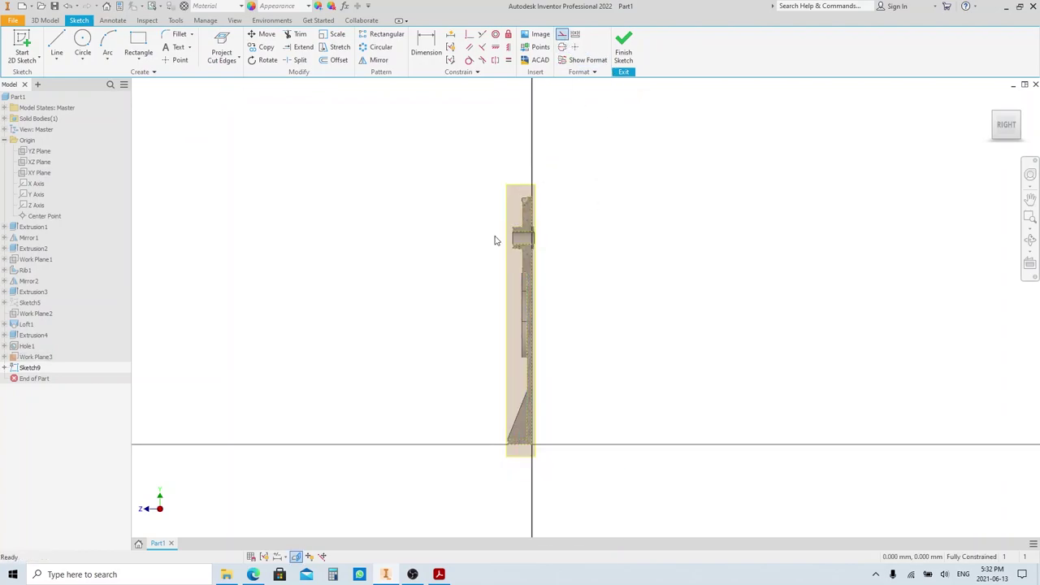
- Sketch a slanted three-point rectangle about 3.3 mm wide, running from above the front boss through its upper wall into the bore
scroll(513, 227, up, 8)
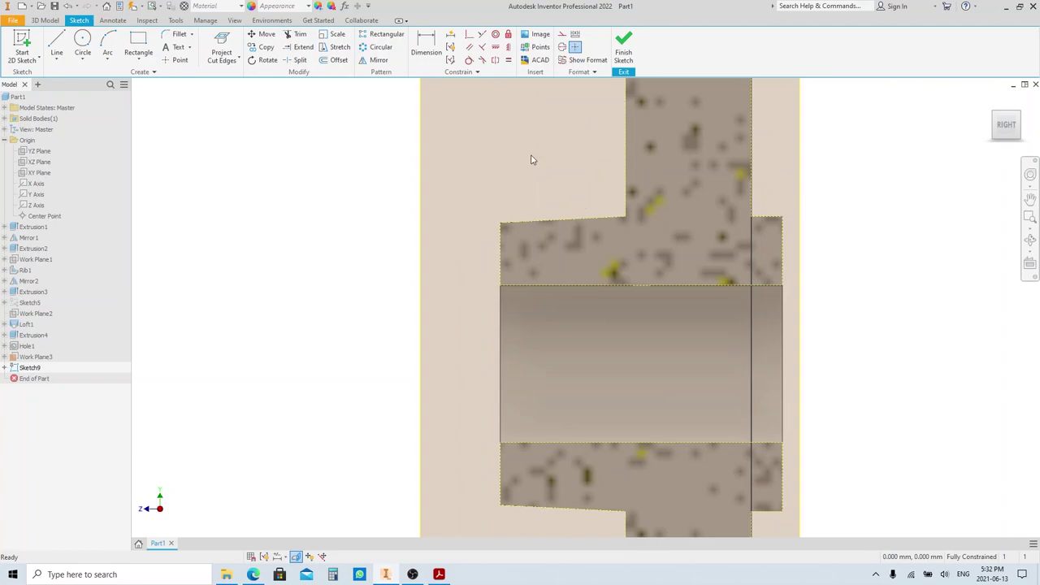
click(139, 59)
click(121, 101)
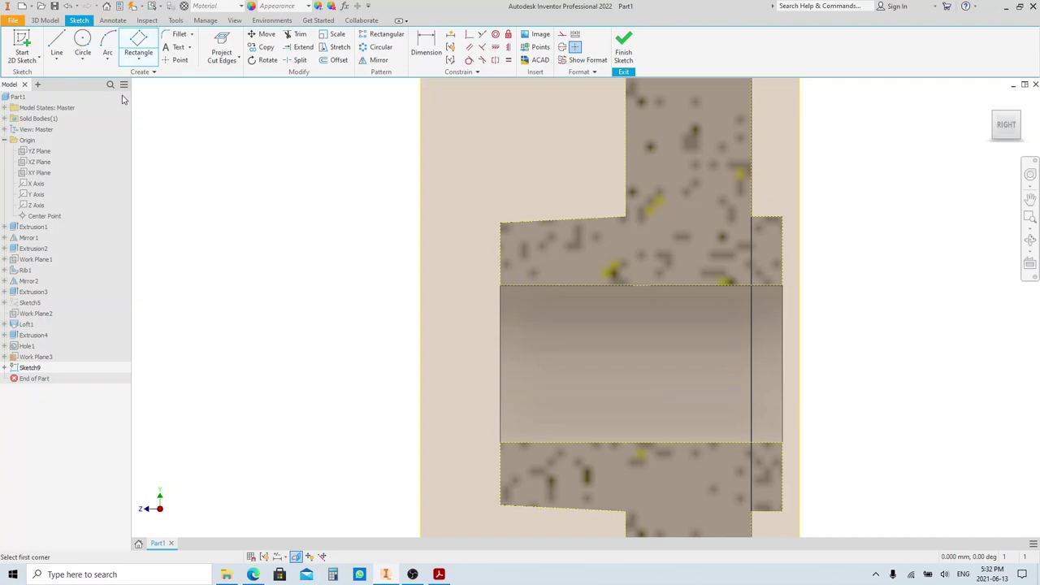
click(541, 195)
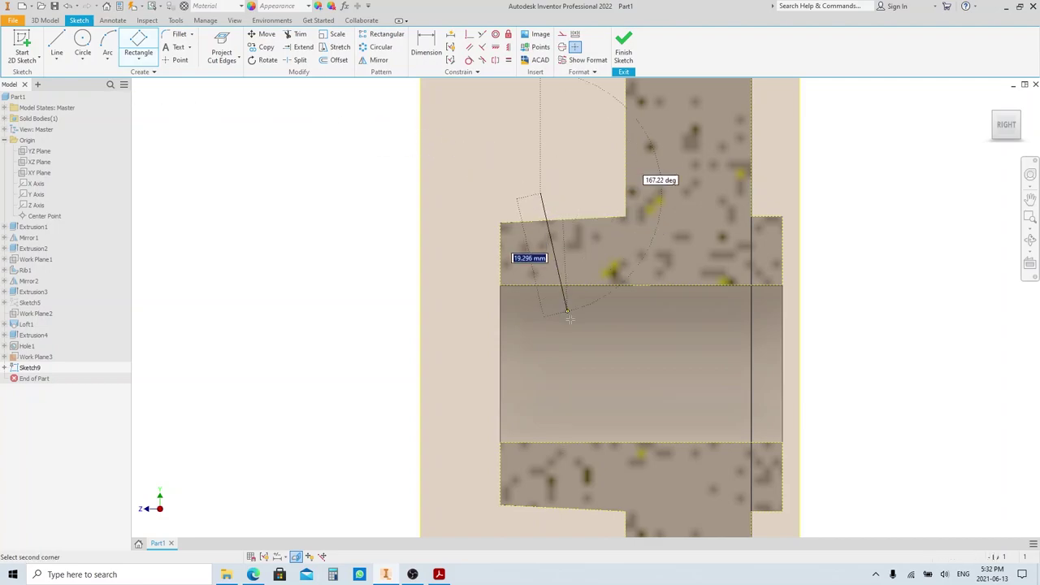
click(584, 323)
click(602, 316)
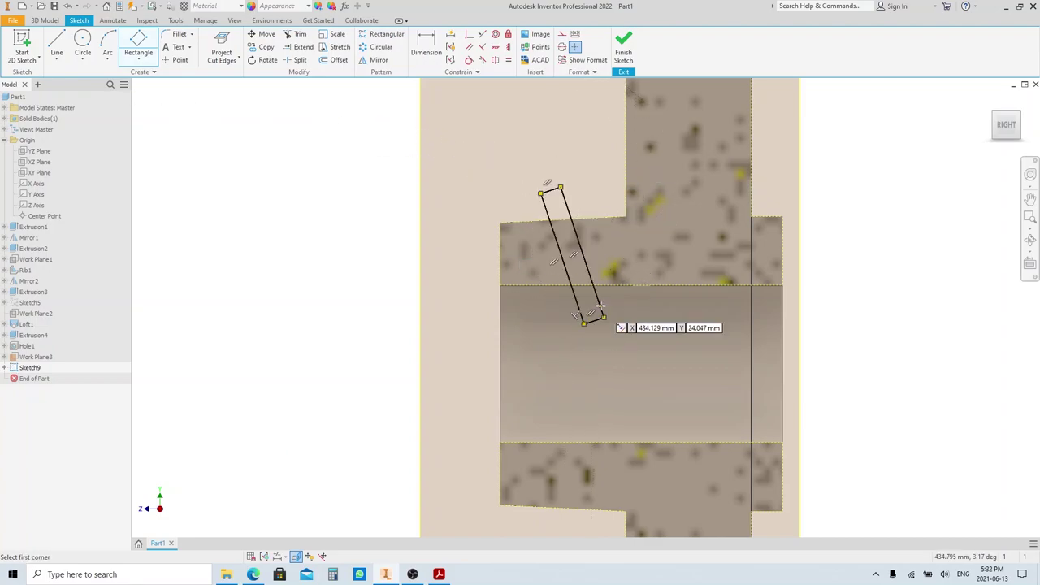
key(Escape)
- Turn the rectangle's long front-side edge into a centerline and set the diameter across it to 5 mm
click(558, 248)
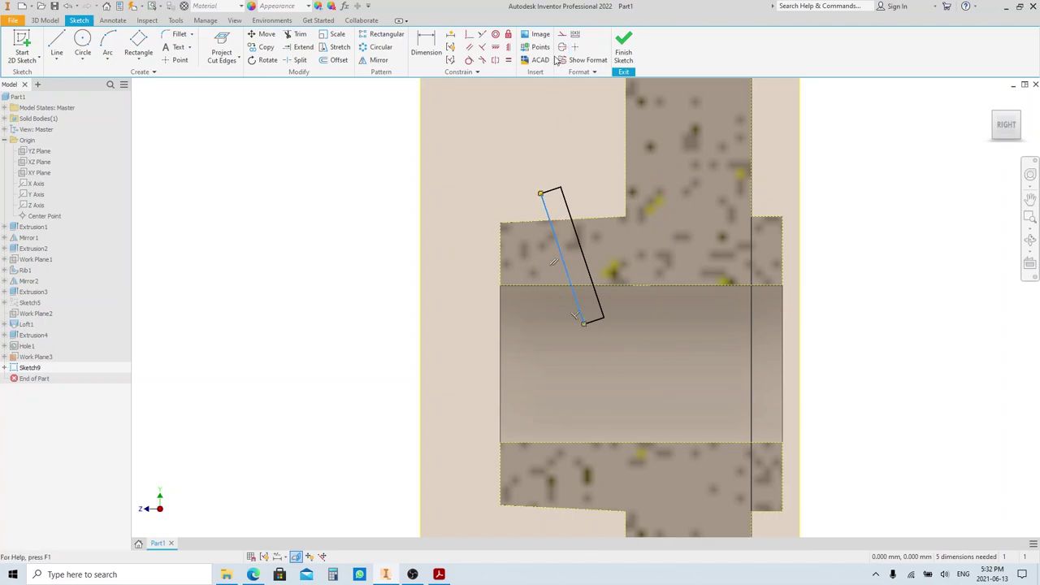
key(d)
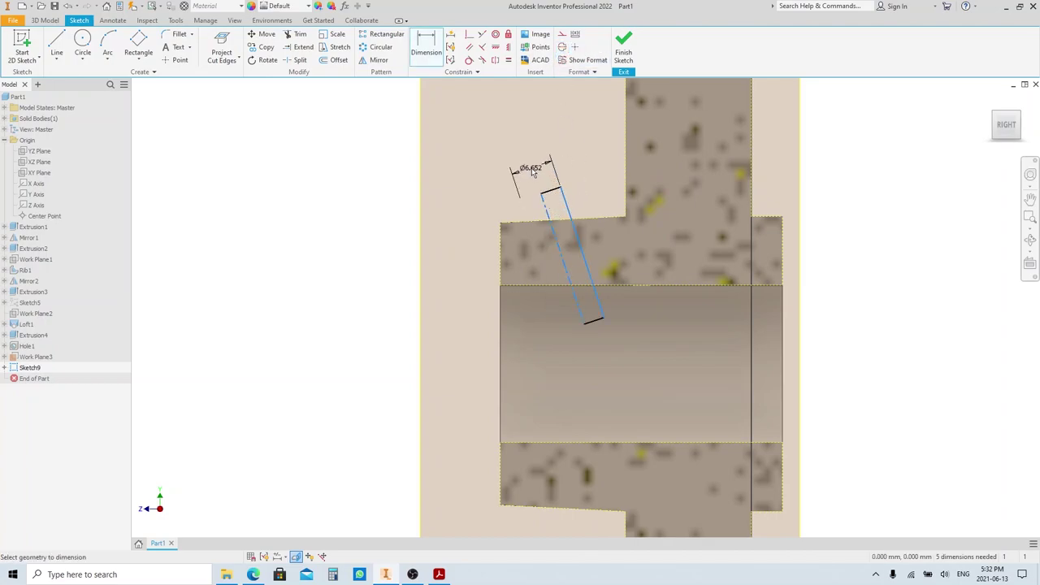
click(532, 152)
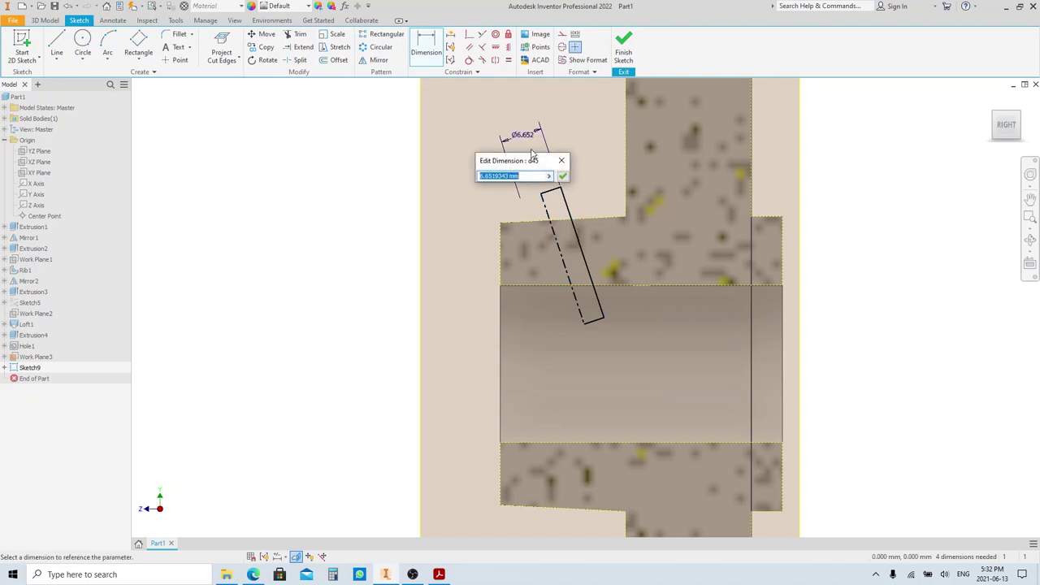
key(Return)
- Move the displaced rectangle's ends back so that it crosses the boss's upper wall at a slant again
scroll(516, 277, down, 5)
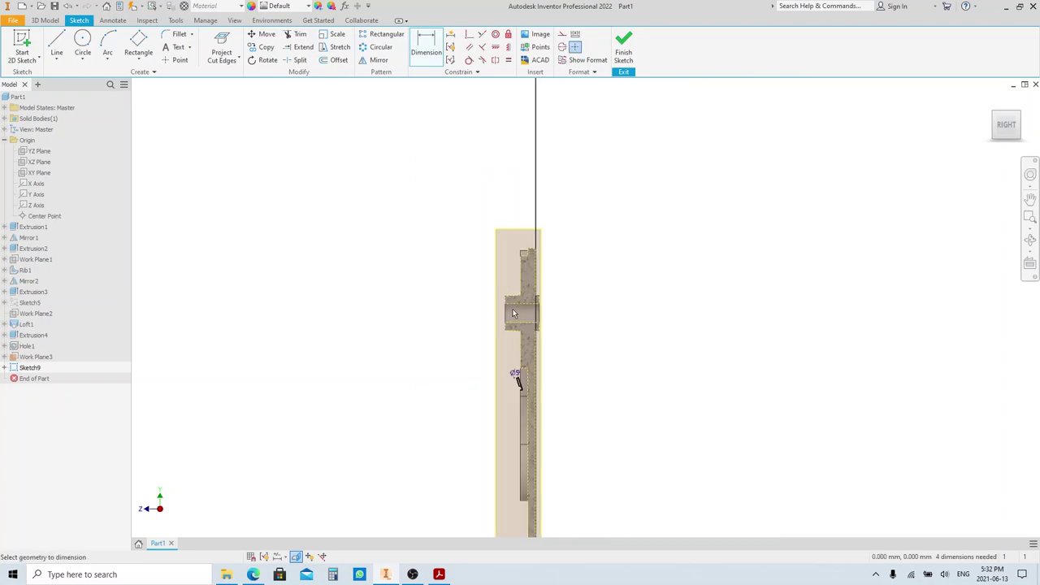
scroll(516, 369, up, 5)
key(Escape)
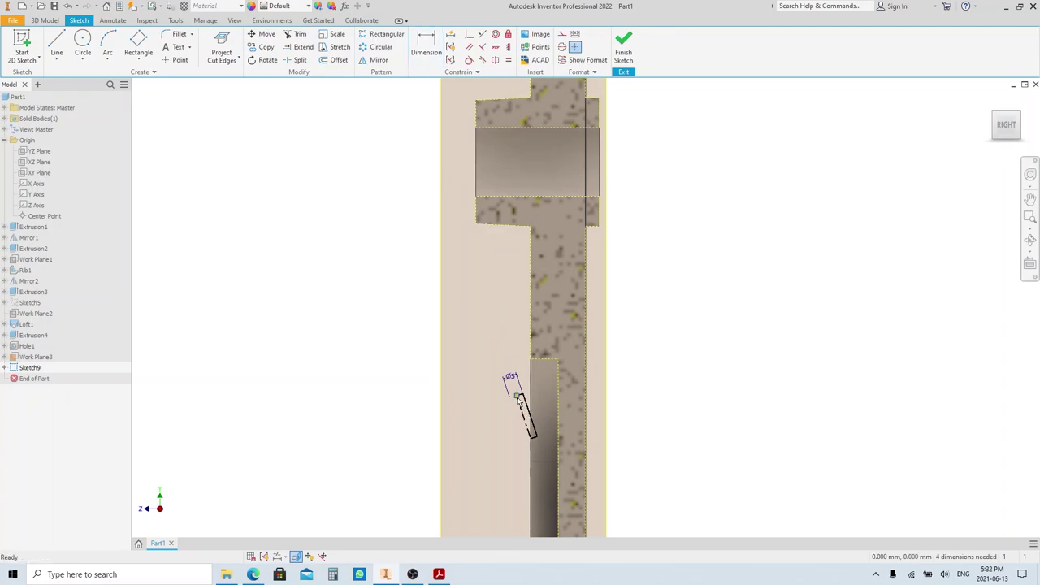
mouse_move(518, 396)
mouse_down()
mouse_move(487, 85)
mouse_move(499, 75)
mouse_up()
drag(532, 436, 516, 159)
scroll(486, 97, up, 5)
middle_drag(486, 96, 452, 227)
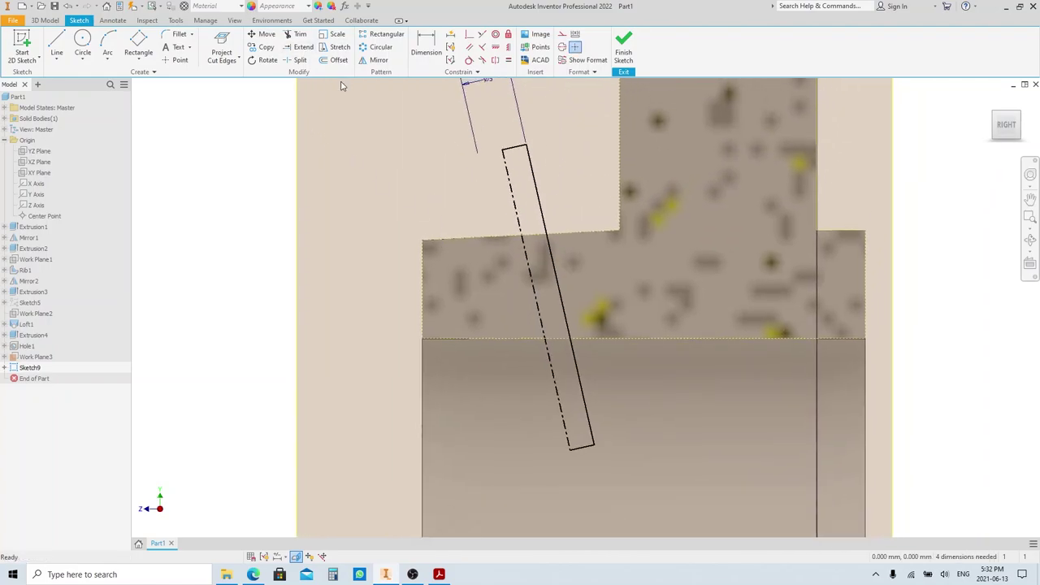
- Place a point where the centerline crosses the boss's upper edge and set its distance from the boss's front face to 12 mm
click(179, 61)
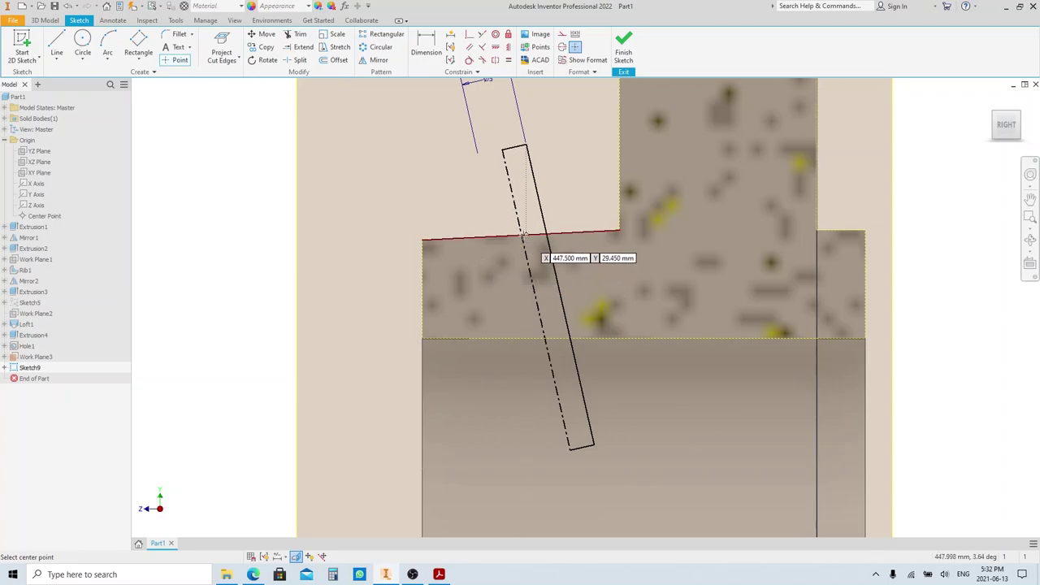
key(d)
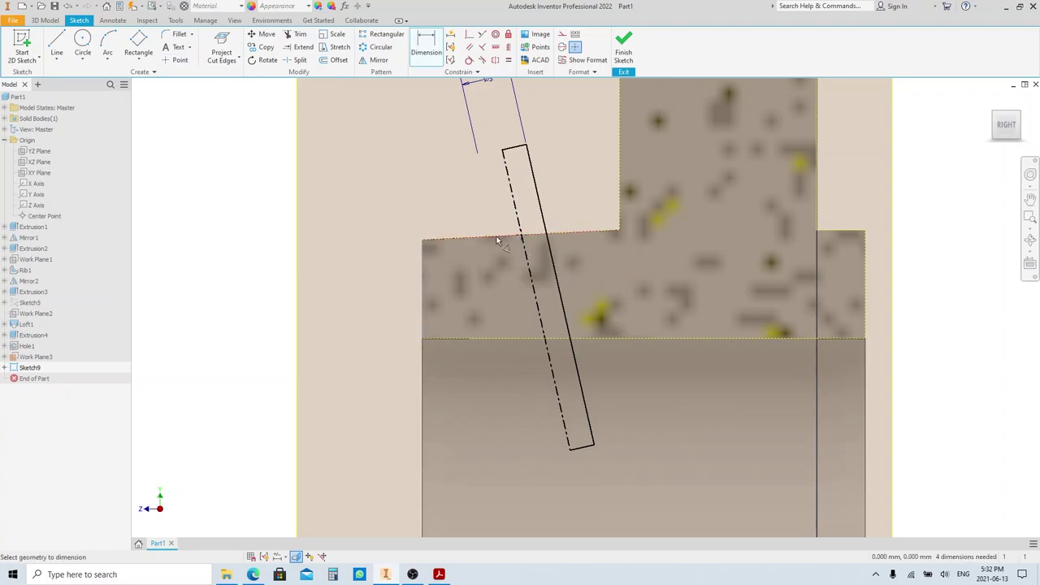
click(497, 241)
scroll(498, 309, down, 3)
click(496, 218)
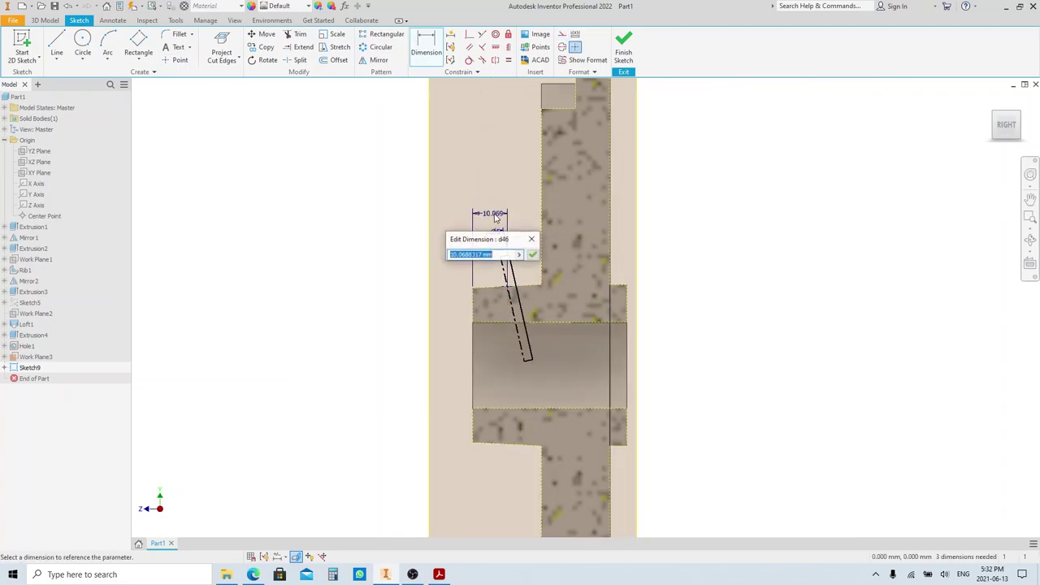
text(12)
key(Return)
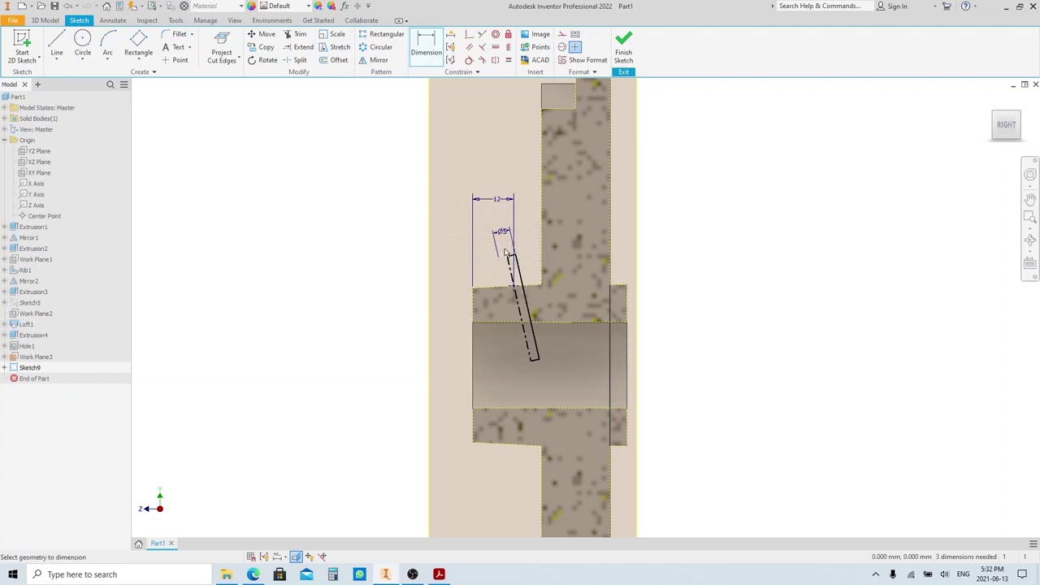
- Set the angle between the rectangle's centerline and the boss's front face to 15 degrees
click(521, 313)
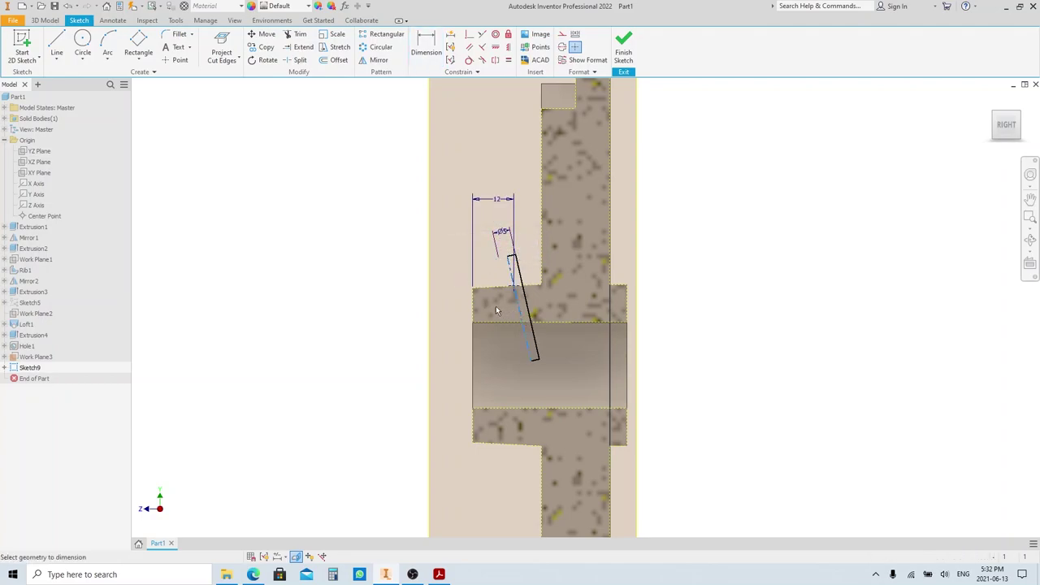
click(472, 306)
scroll(492, 269, down, 3)
scroll(498, 355, up, 2)
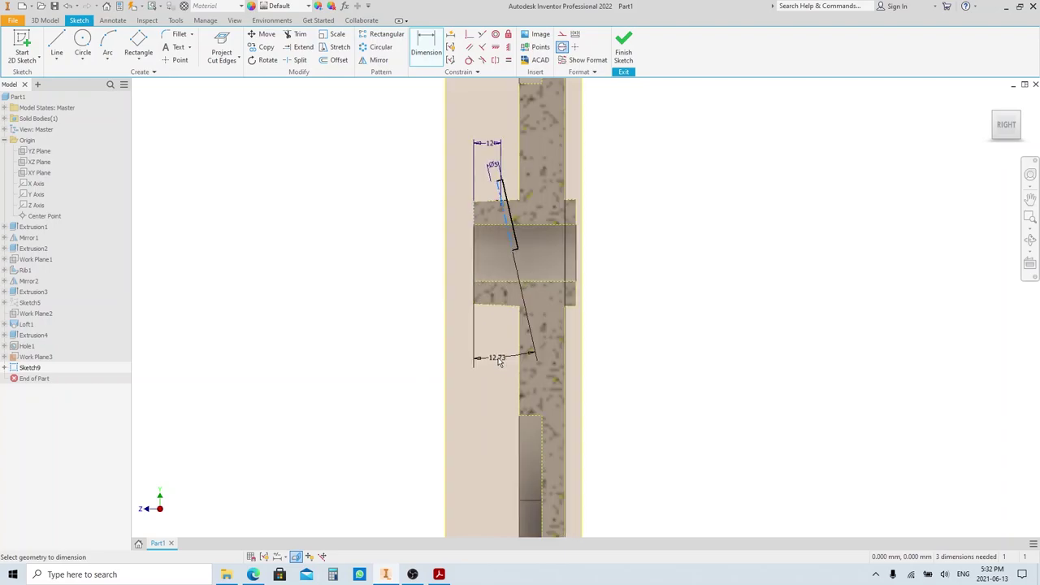
click(501, 363)
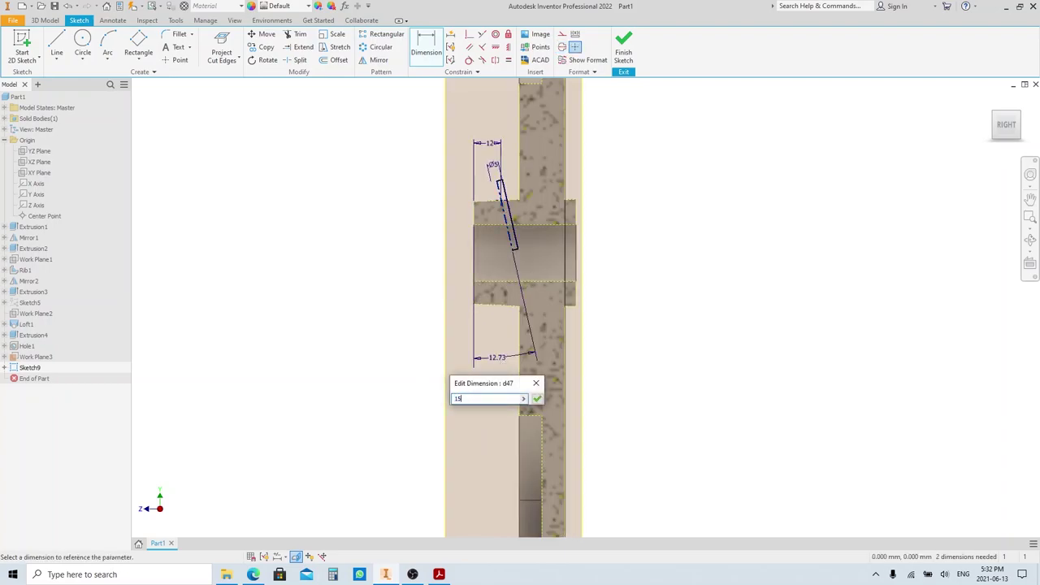
key(Return)
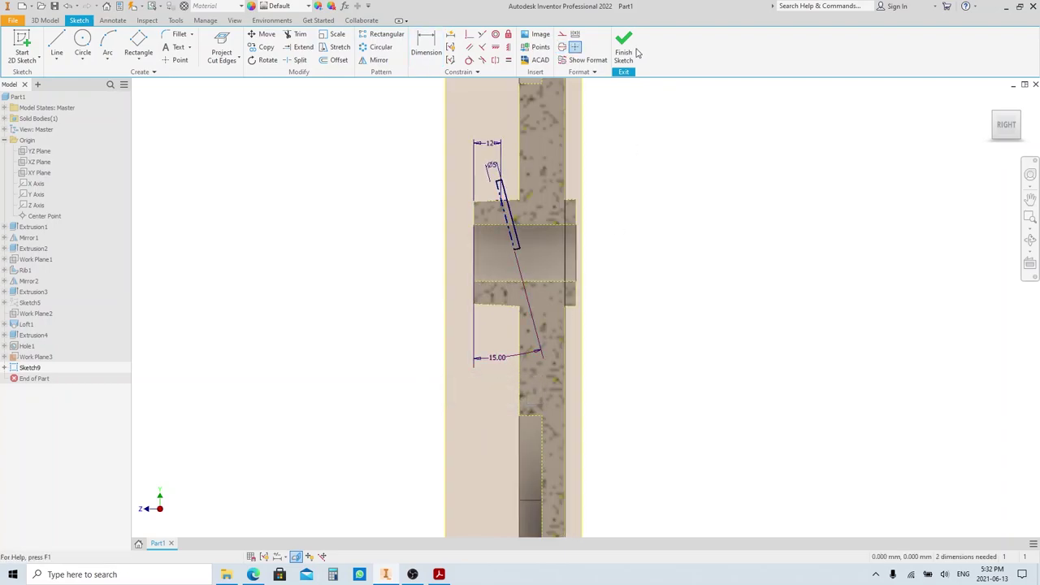
- Finish the sketch and revolve the slanted rectangle 360 degrees about its centerline as a cut through the boss's upper wall
click(623, 51)
scroll(535, 280, up, 5)
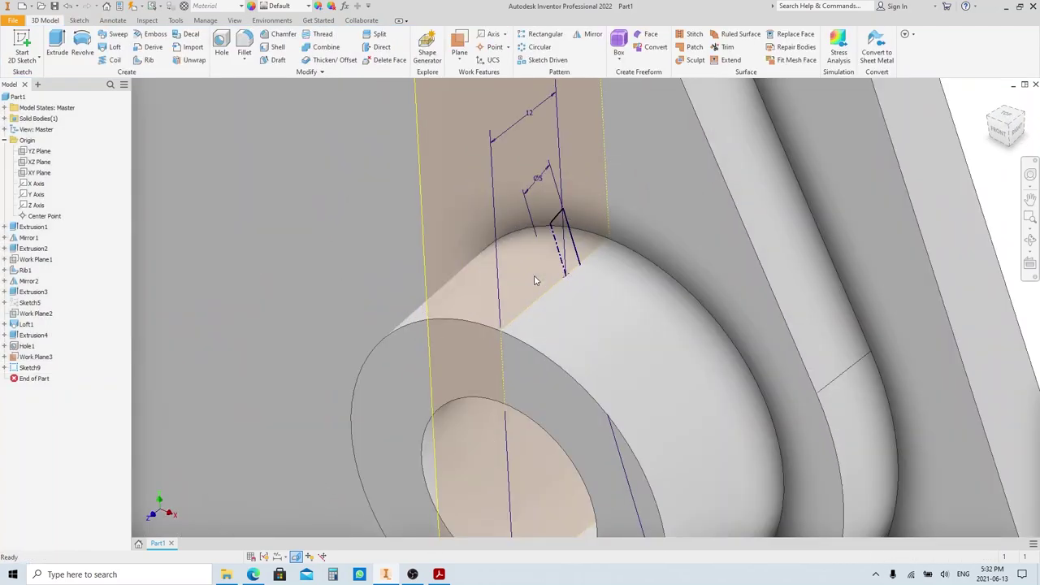
key(r)
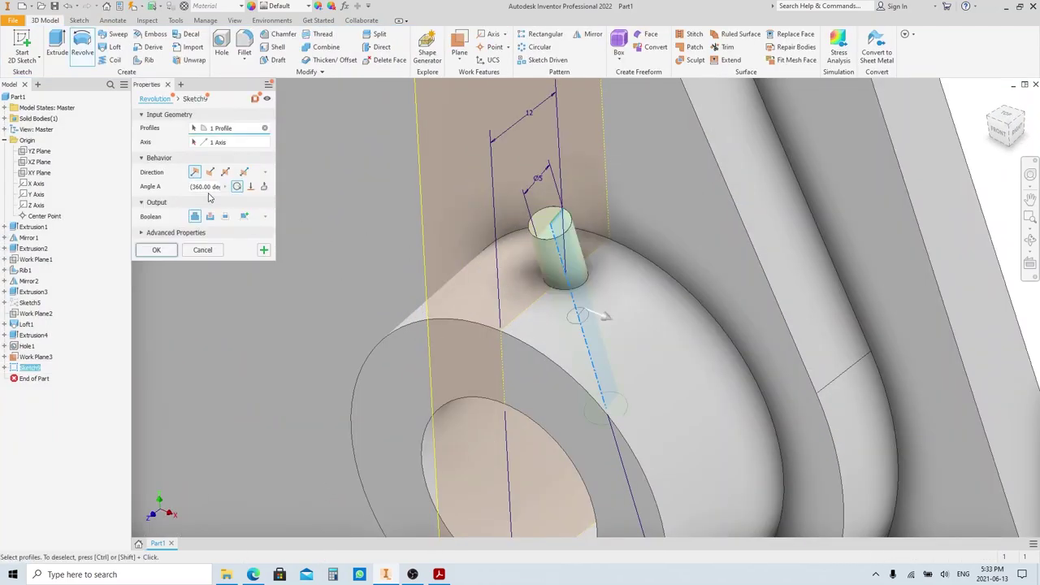
click(210, 216)
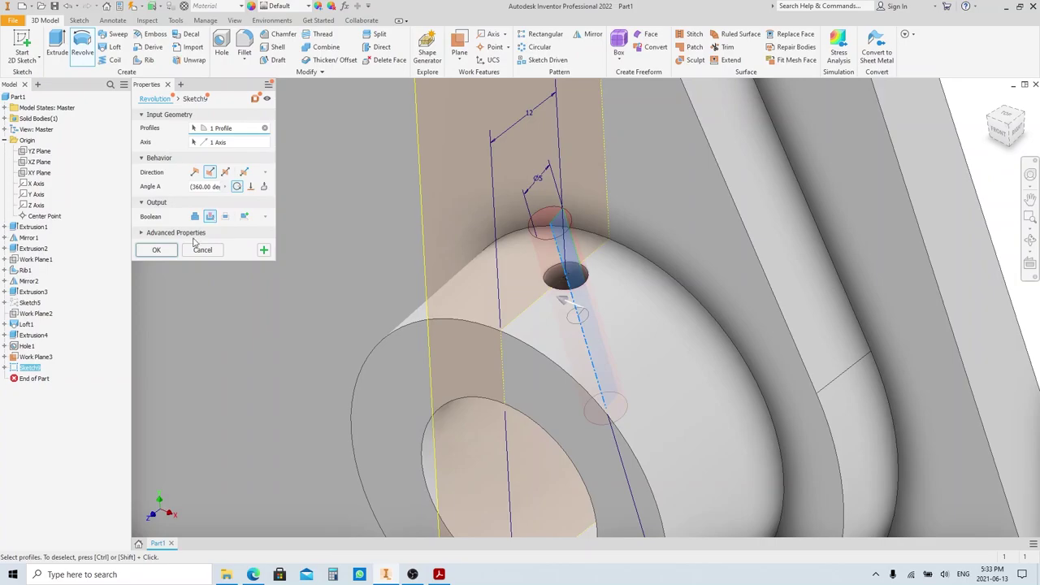
click(157, 250)
scroll(524, 283, down, 5)
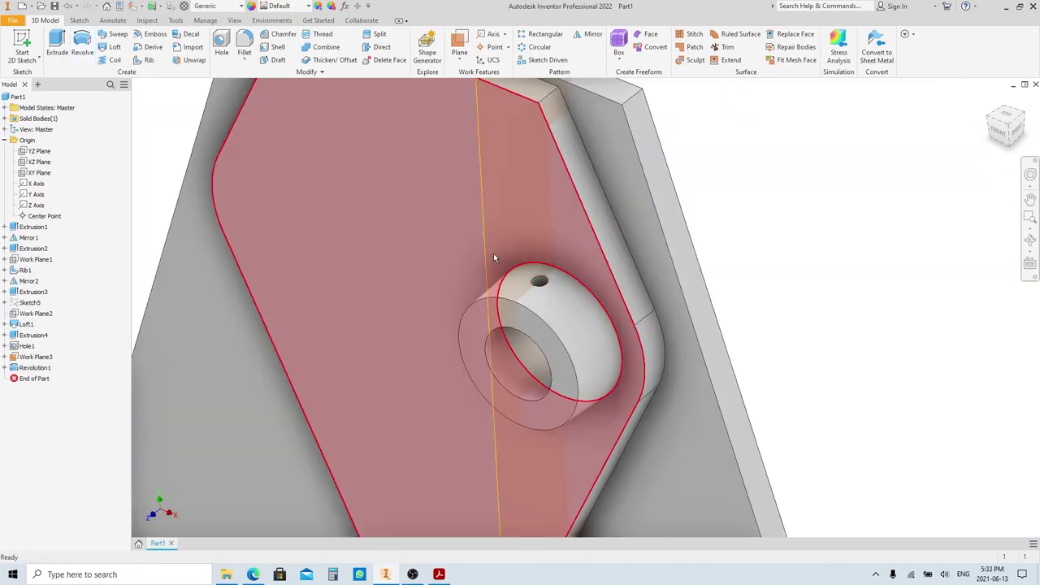
- Hide the work plane that passes through the boss
right_click(483, 247)
click(503, 260)
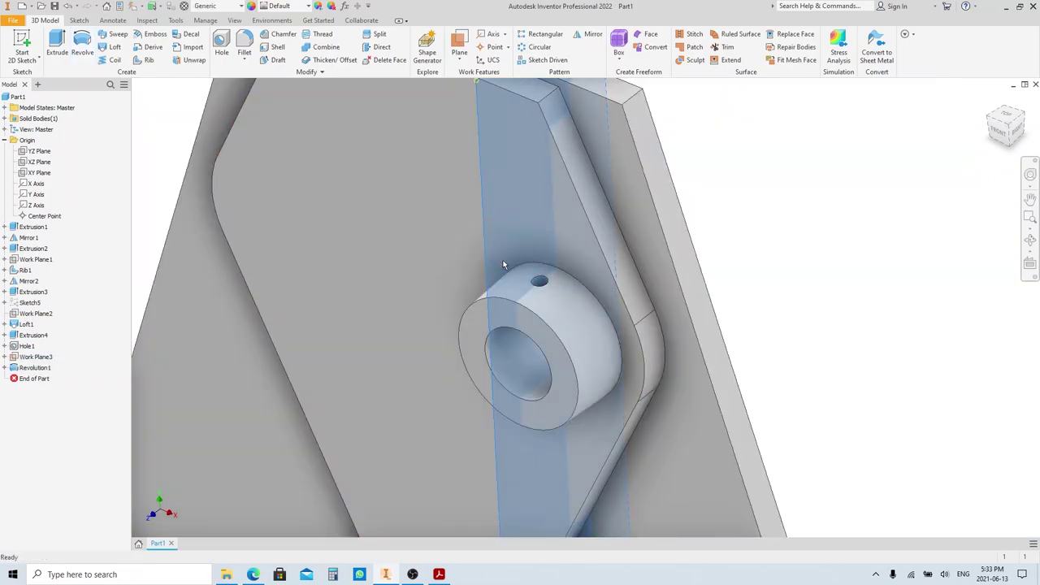
scroll(577, 254, down, 3)
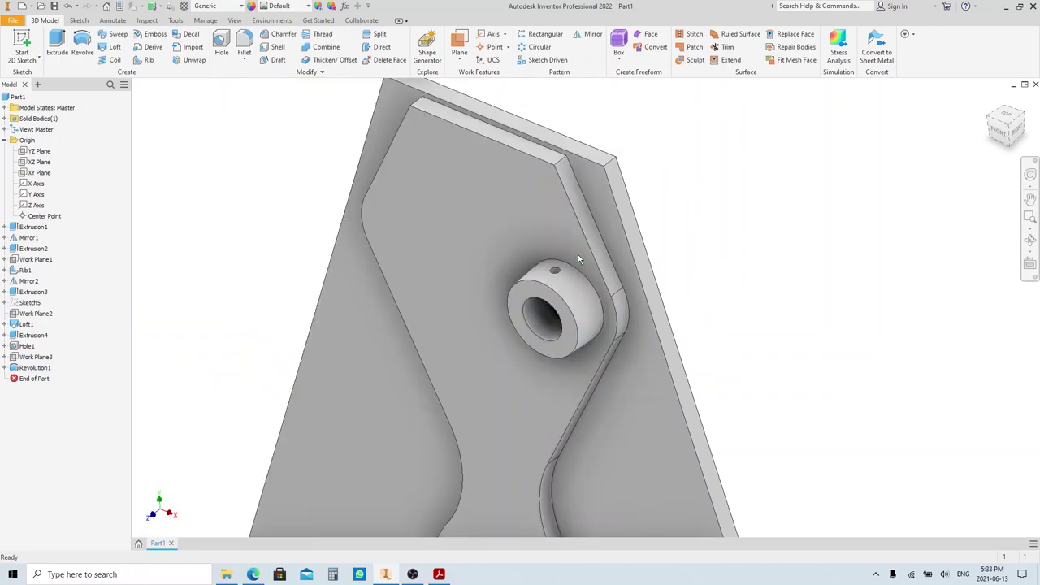
- Consult the part drawing in Acrobat Reader and mirror the boss's loft, rear extrusion, bore and oil hole about the YZ plane in Inventor
click(439, 575)
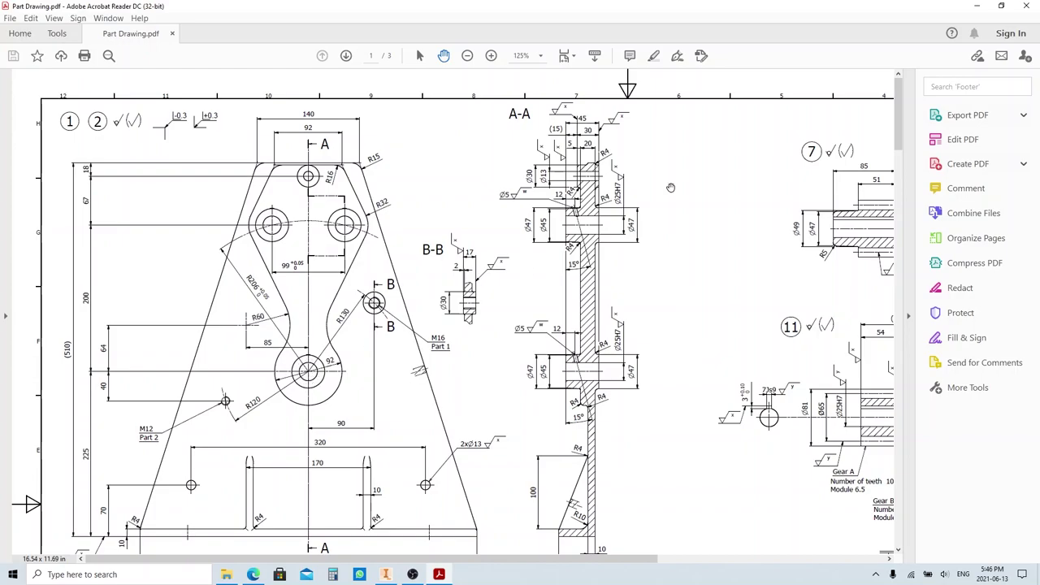
click(974, 7)
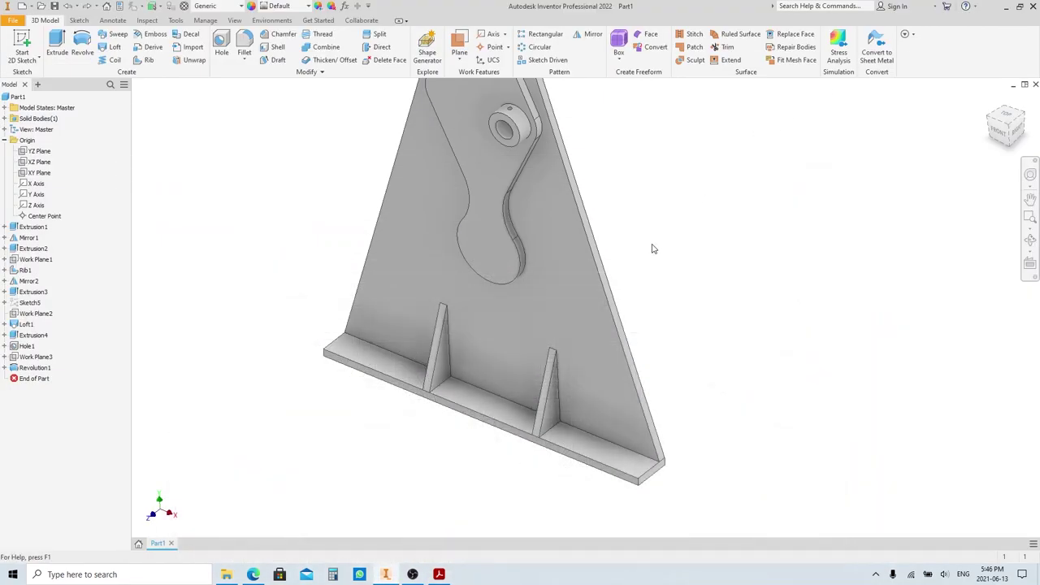
middle_drag(639, 218, 699, 333)
scroll(596, 241, down, 3)
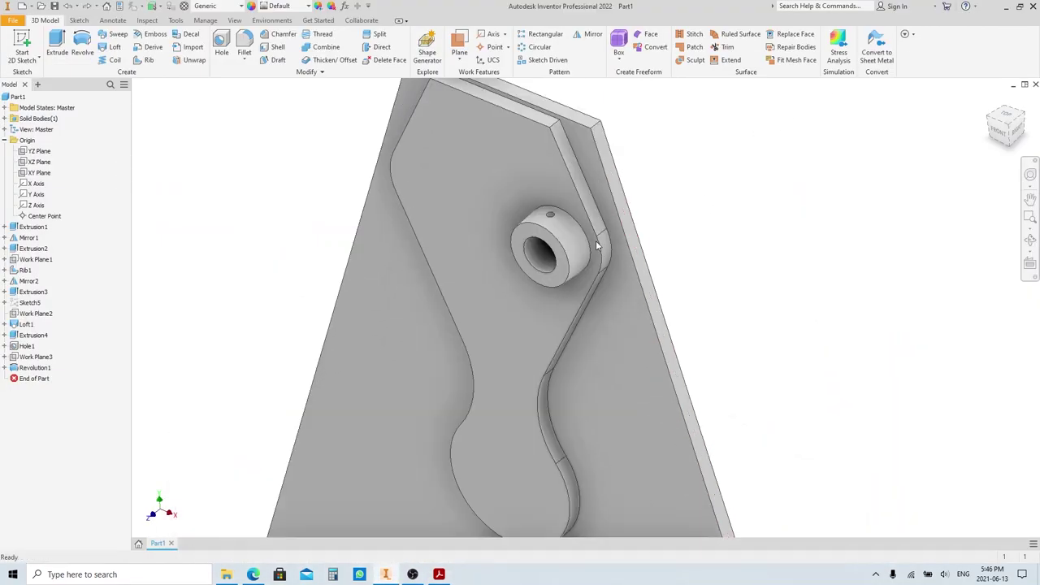
click(591, 36)
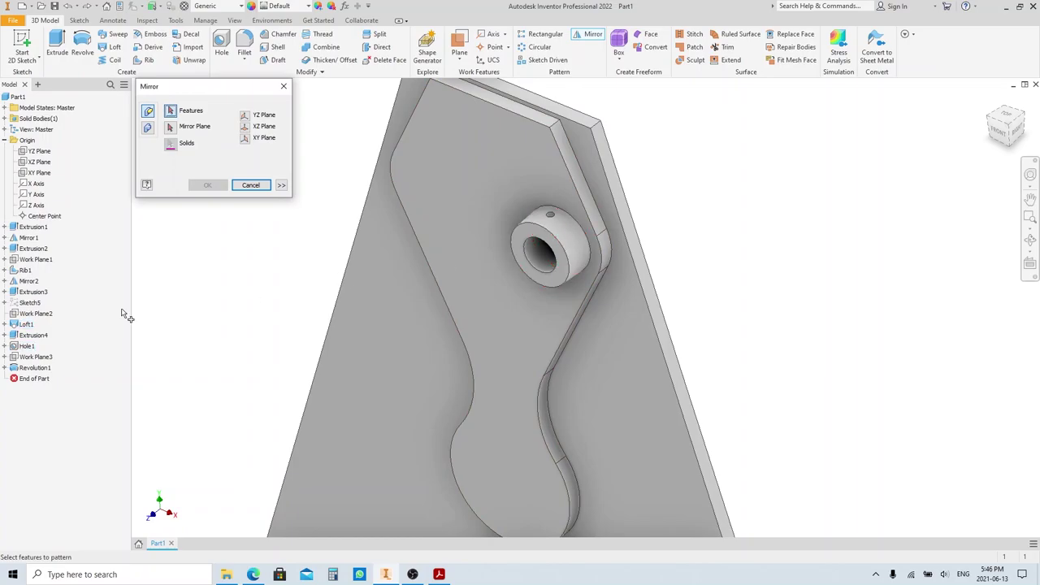
click(28, 326)
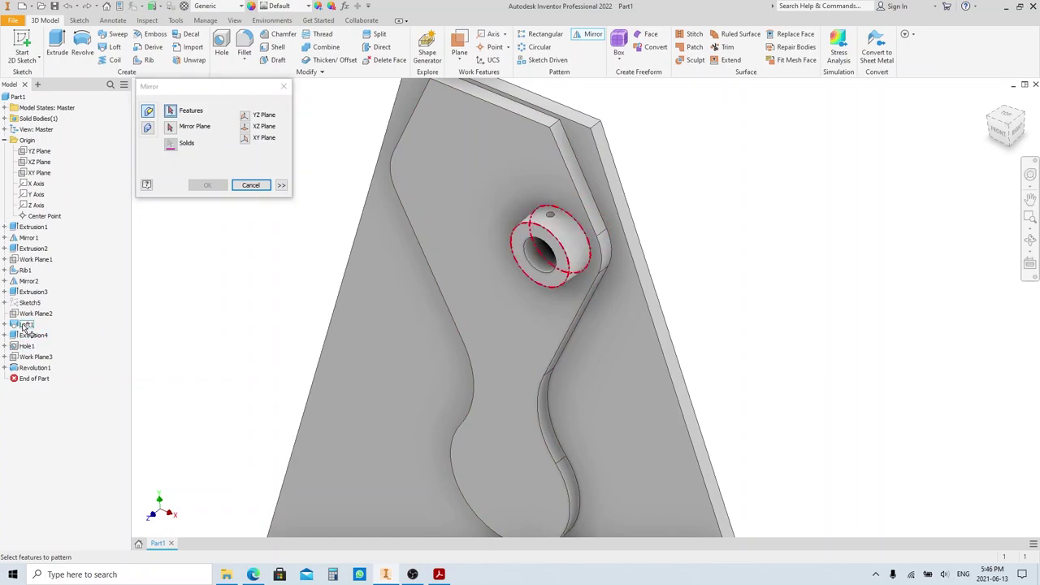
shift+click(34, 369)
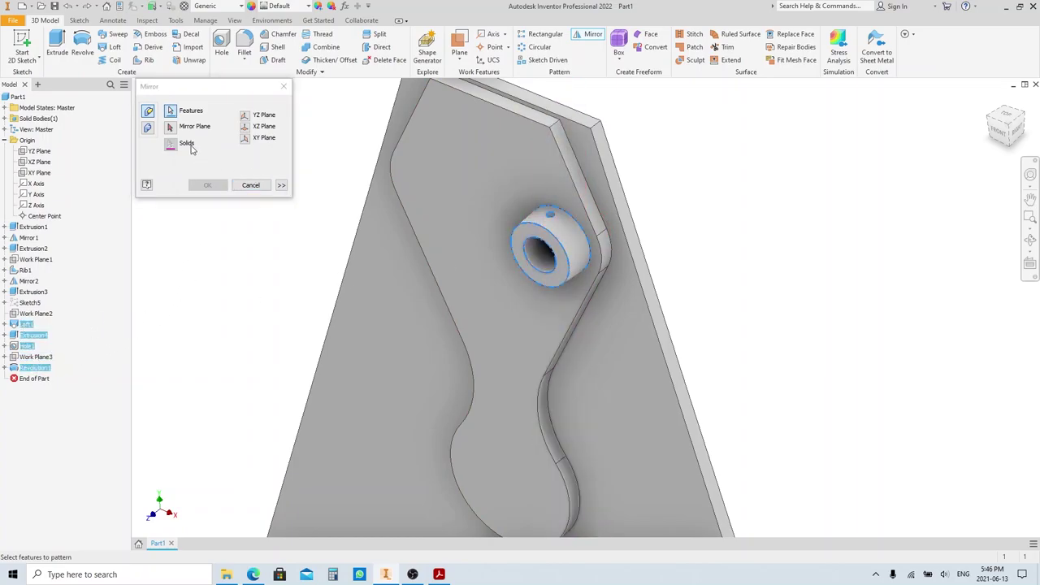
click(172, 128)
click(39, 151)
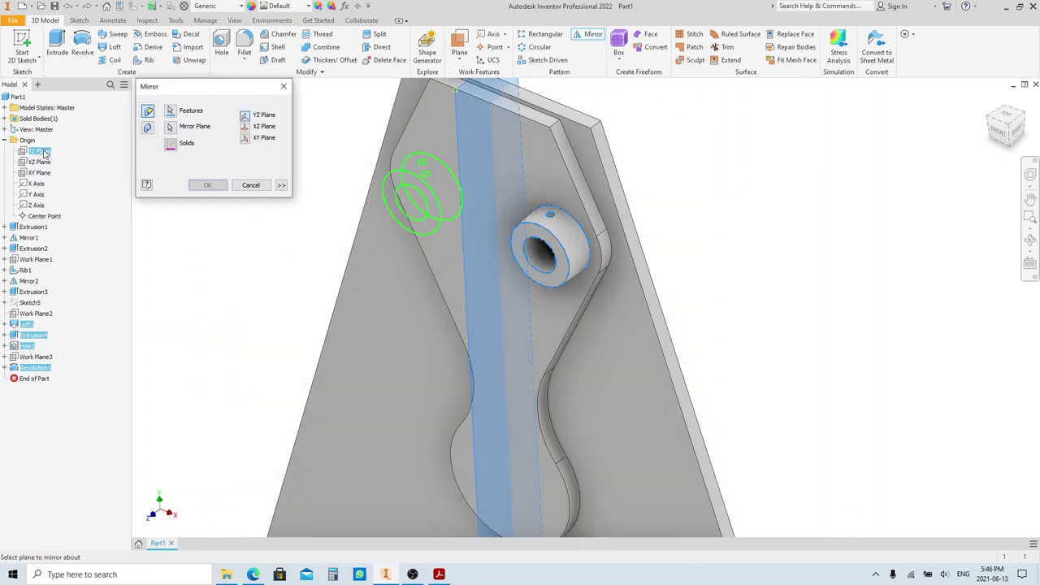
click(209, 185)
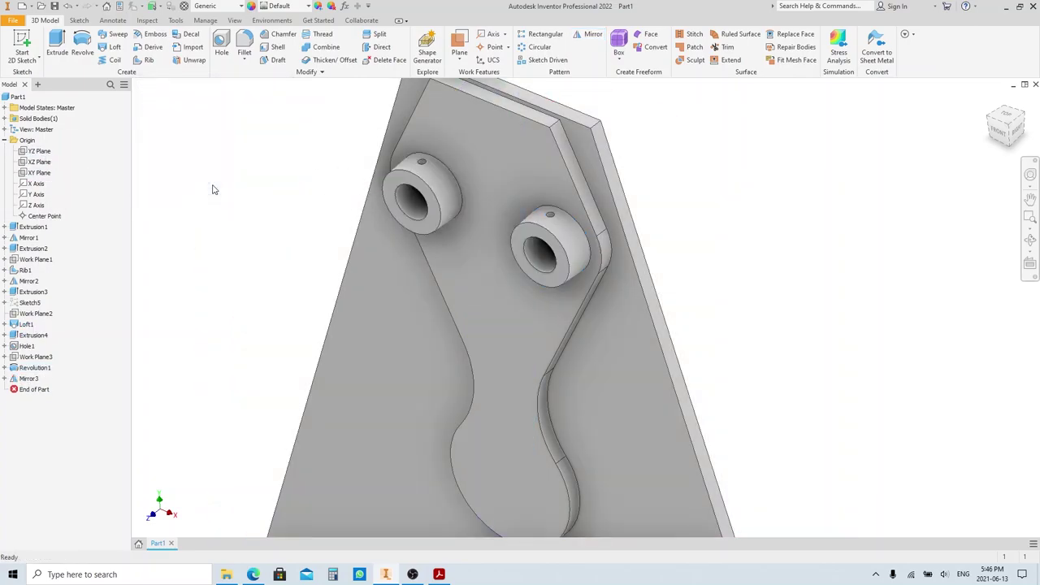
- Sketch a circle centered on the raised profile's lower rounded end, on its front face, and set its diameter to 47 mm
scroll(423, 211, up, 3)
click(464, 351)
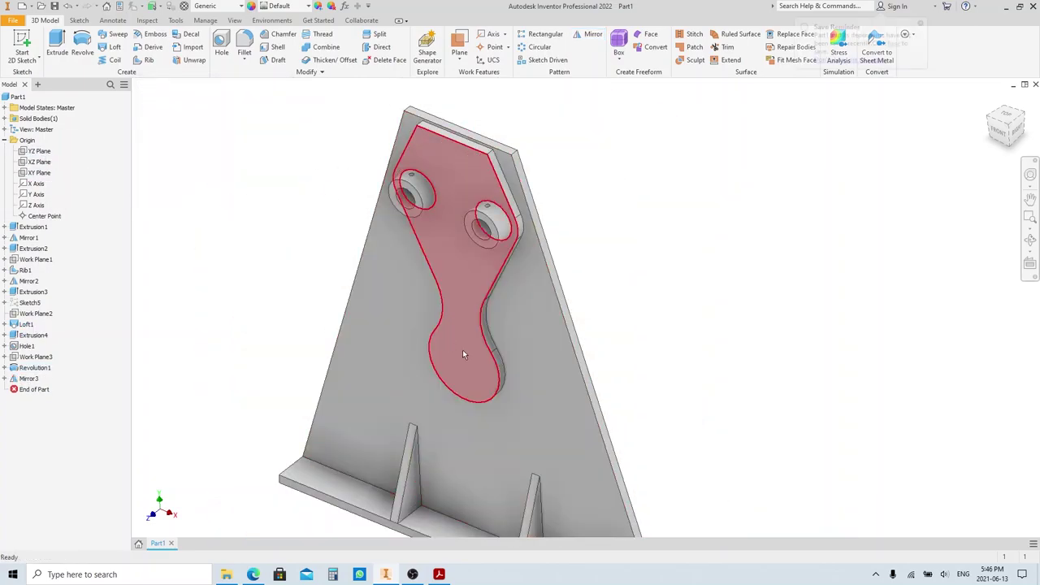
click(476, 341)
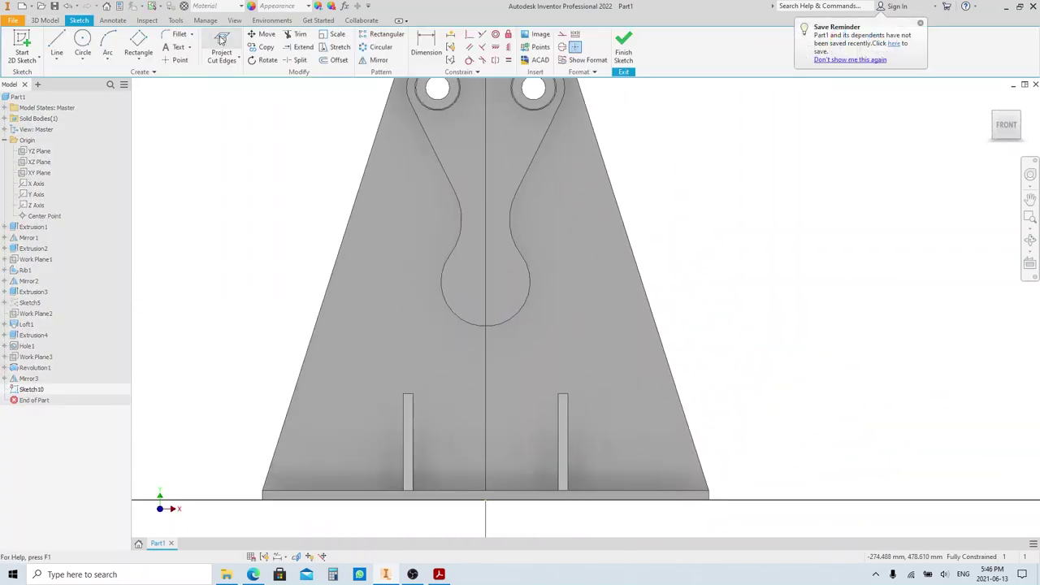
scroll(462, 291, down, 5)
key(c)
click(445, 325)
click(466, 330)
key(d)
click(572, 341)
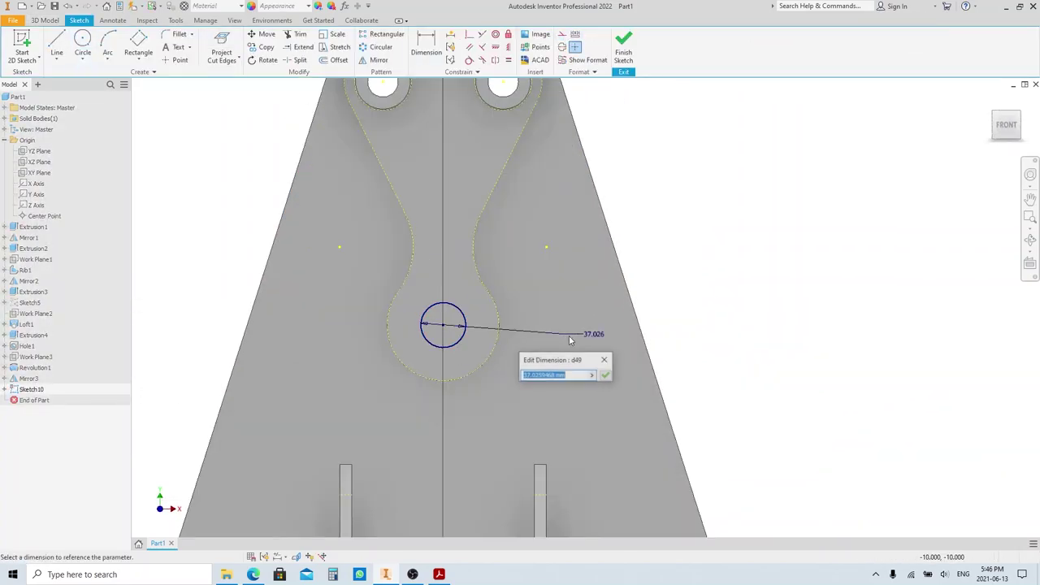
text(47)
key(Return)
- Create a work plane offset 20 mm in front of the raised profile's front face
click(457, 345)
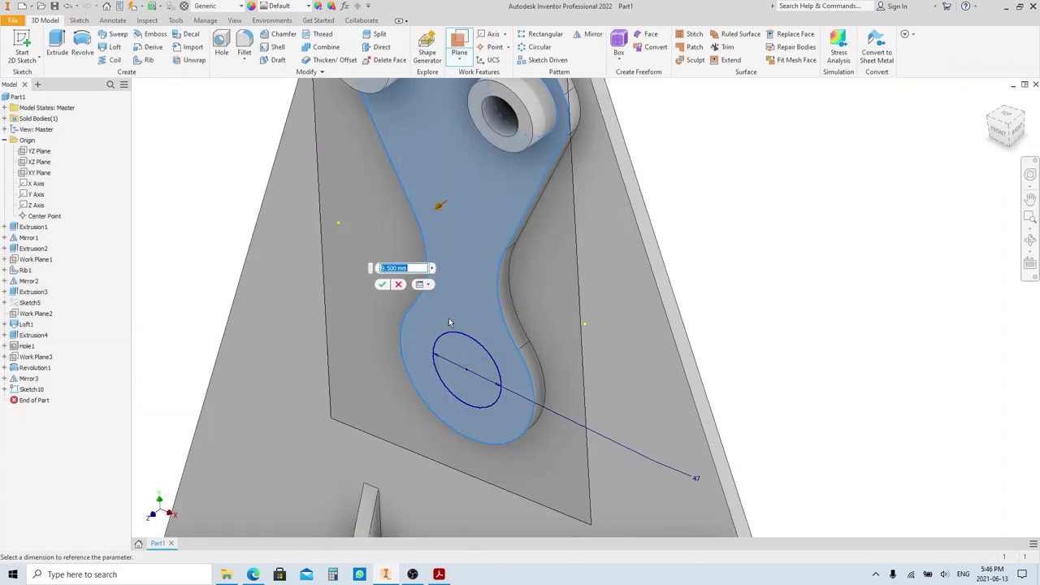
text(10)
key(Return)
- Start a sketch on the new offset plane and project the 47 mm circle into it as construction geometry
key(s)
click(310, 253)
scroll(459, 183, down, 3)
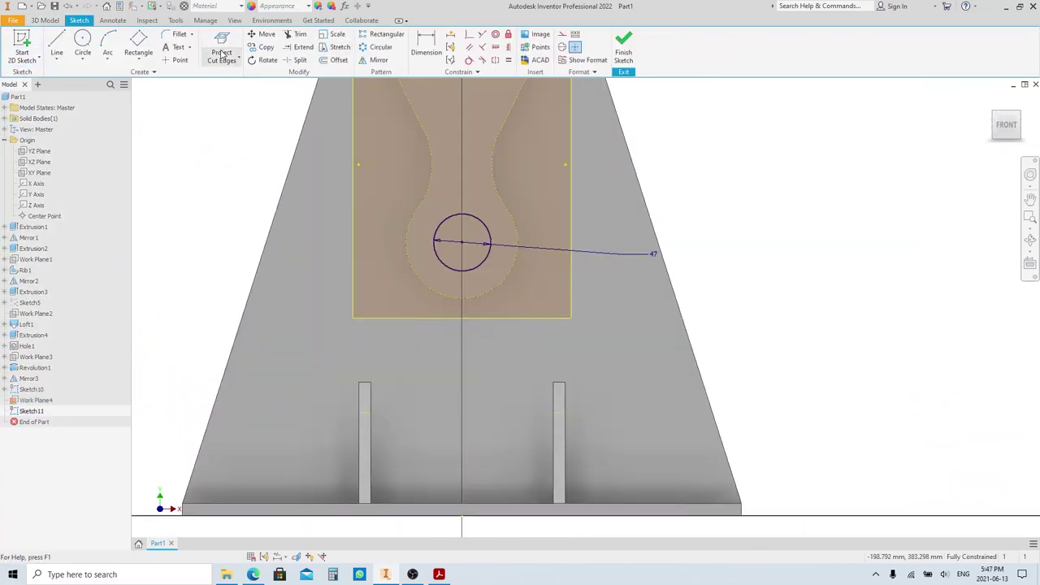
click(221, 50)
click(482, 223)
key(Escape)
click(481, 222)
click(561, 37)
scroll(469, 202, down, 3)
- Draw a circle concentric with the projected one and set its diameter to 45 mm
key(c)
click(455, 278)
click(486, 240)
key(d)
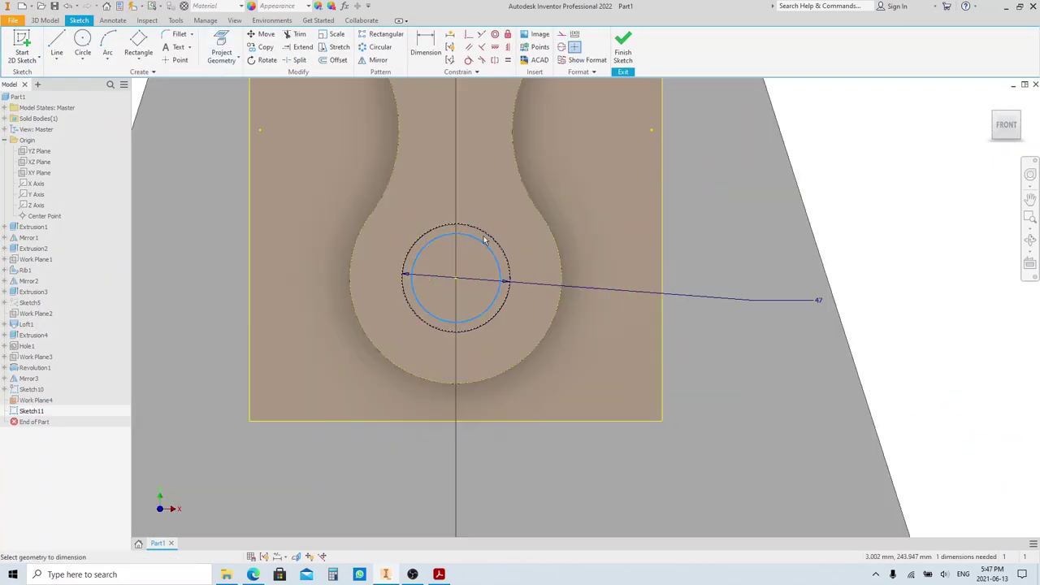
click(614, 241)
text(45)
- Loft a solid boss between the 47 mm and 45 mm circles
key(ctrl+shift+l)
click(473, 357)
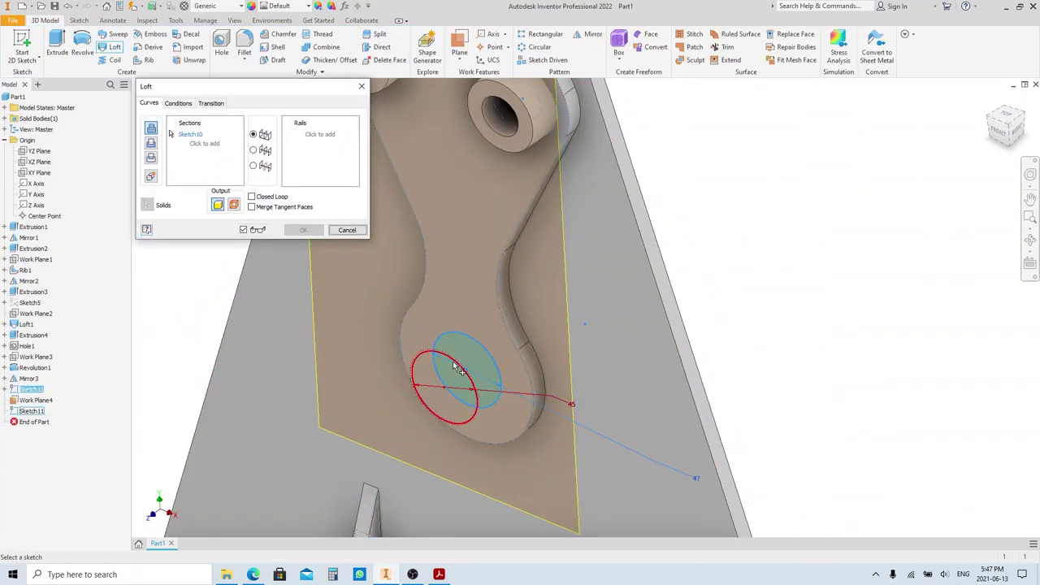
click(458, 366)
click(302, 230)
- Sketch the lower boss's matching circle on the plate's rear face and extrude it 5 mm outward
click(555, 339)
mouse_move(352, 263)
shift+middle_down()
mouse_move(555, 338)
mouse_move(506, 281)
shift+middle_up()
click(596, 330)
click(221, 51)
scroll(520, 293, up, 3)
scroll(488, 272, down, 4)
click(469, 232)
shift+middle_drag(469, 232, 541, 327)
key(e)
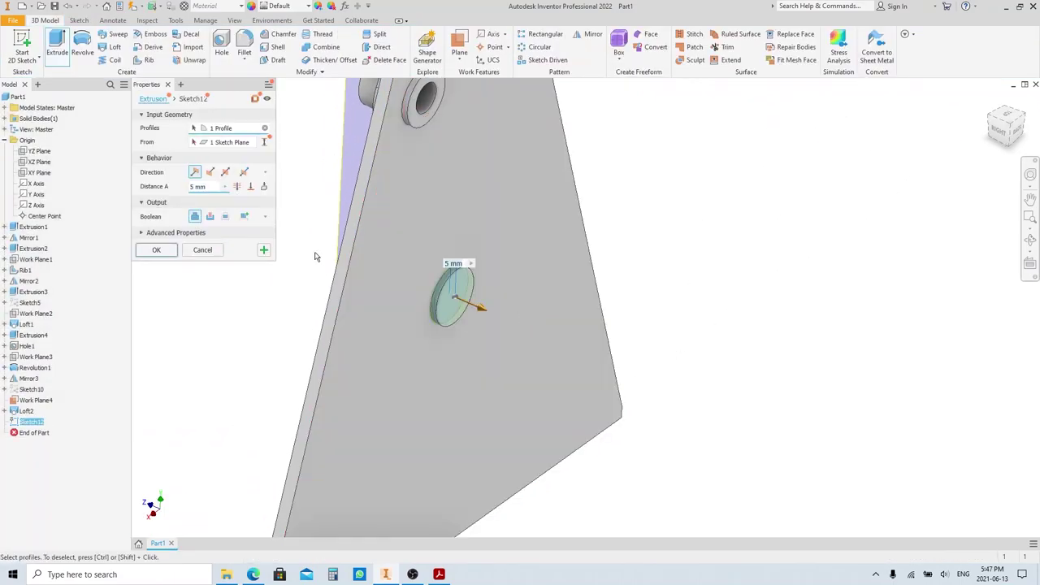
click(156, 250)
- Place a simple 25 mm through-all hole concentric with the lower boss's front face
mouse_move(292, 275)
middle_down()
mouse_move(415, 398)
mouse_move(560, 404)
mouse_move(547, 403)
middle_up()
scroll(546, 403, up, 3)
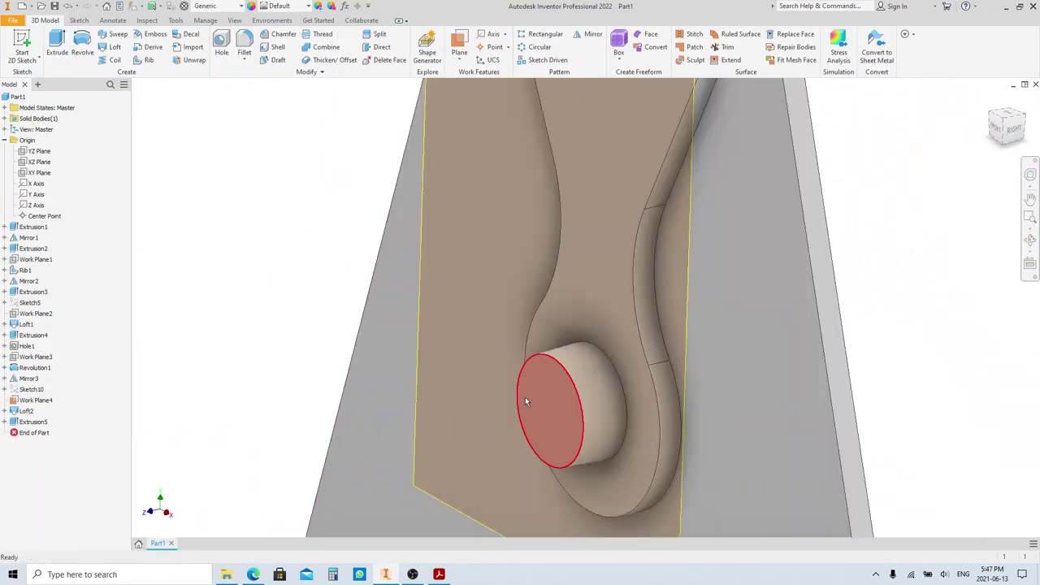
scroll(525, 397, down, 3)
key(h)
click(537, 404)
click(568, 395)
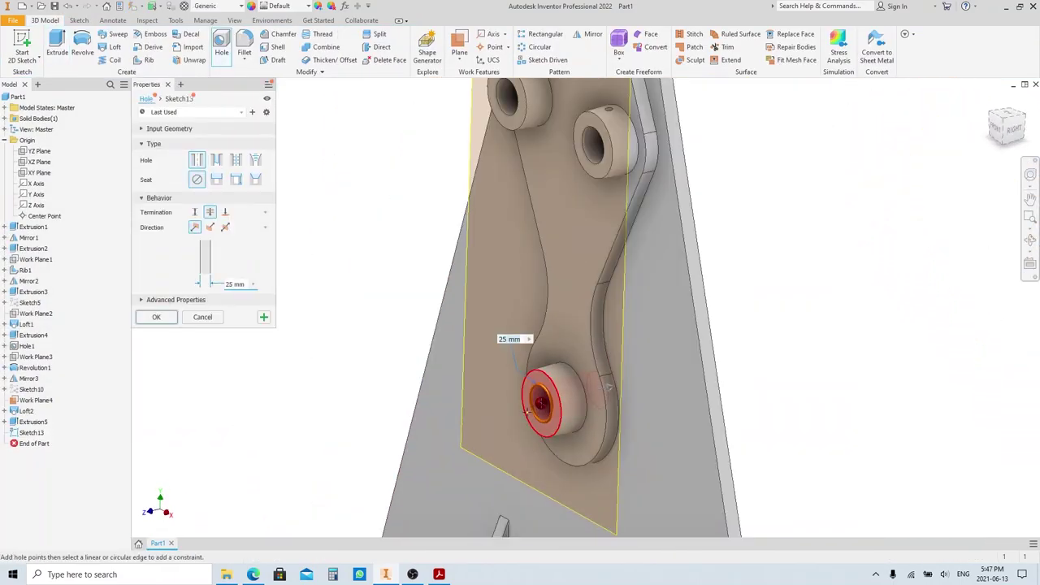
click(157, 317)
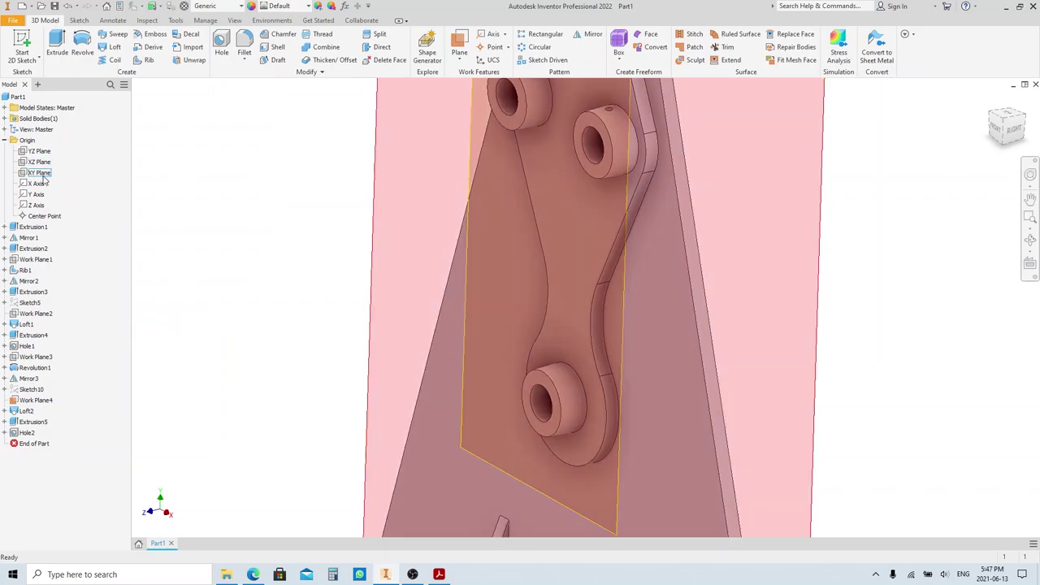
- Start a sketch on the YZ plane and slice the model graphics at that plane
click(44, 173)
key(F6)
click(45, 162)
click(40, 152)
key(s)
scroll(566, 181, up, 6)
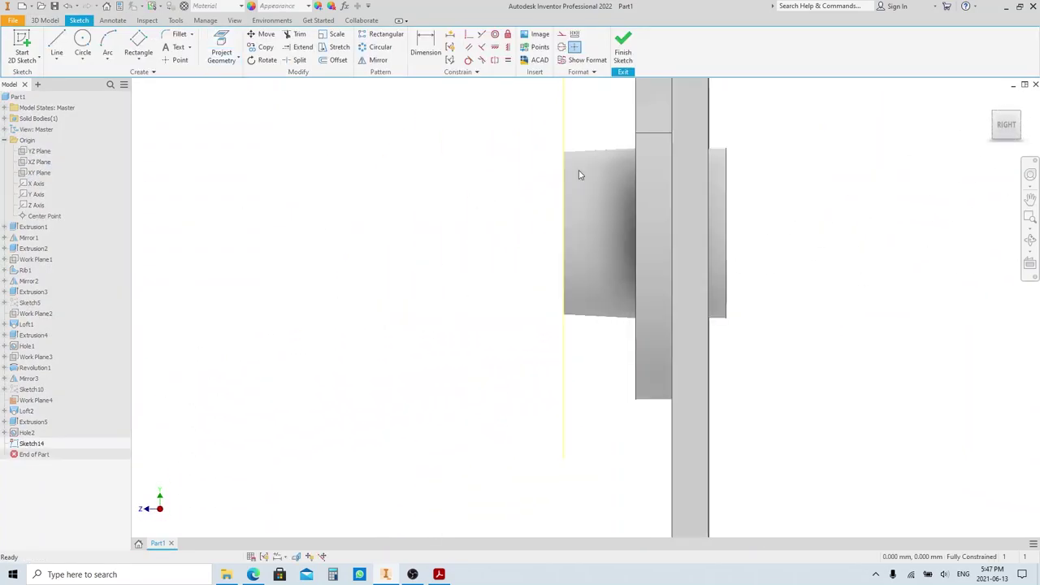
key(F7)
middle_drag(578, 170, 534, 239)
- Project the sliced model's cut edges into the sketch as construction geometry
click(221, 61)
click(195, 111)
scroll(496, 302, down, 8)
click(561, 34)
scroll(508, 299, up, 9)
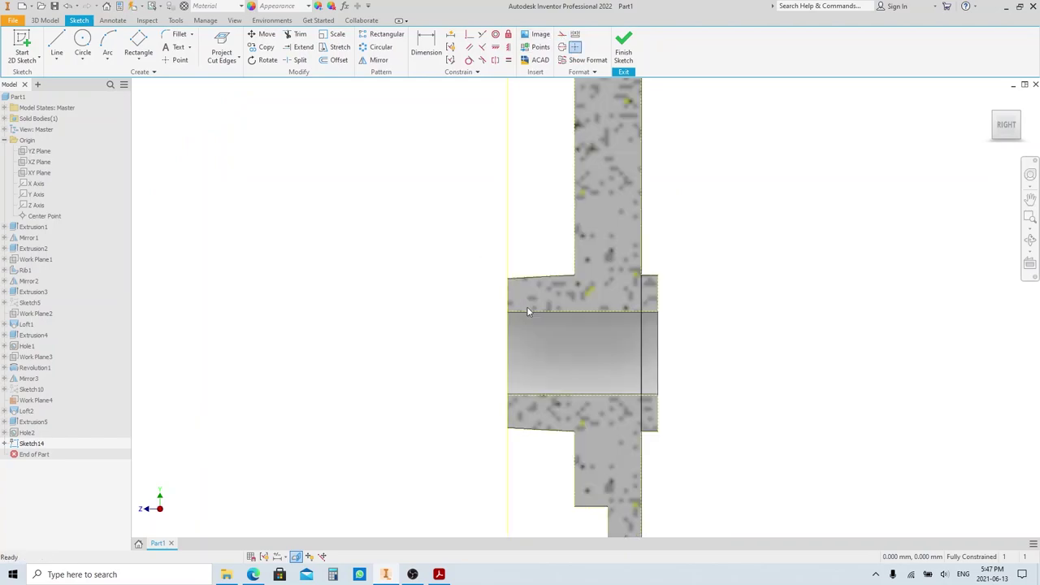
- Draw a slanted three-point rectangle across the lower boss's upper wall and turn its long front-side edge into a centerline
click(140, 45)
click(517, 247)
click(558, 368)
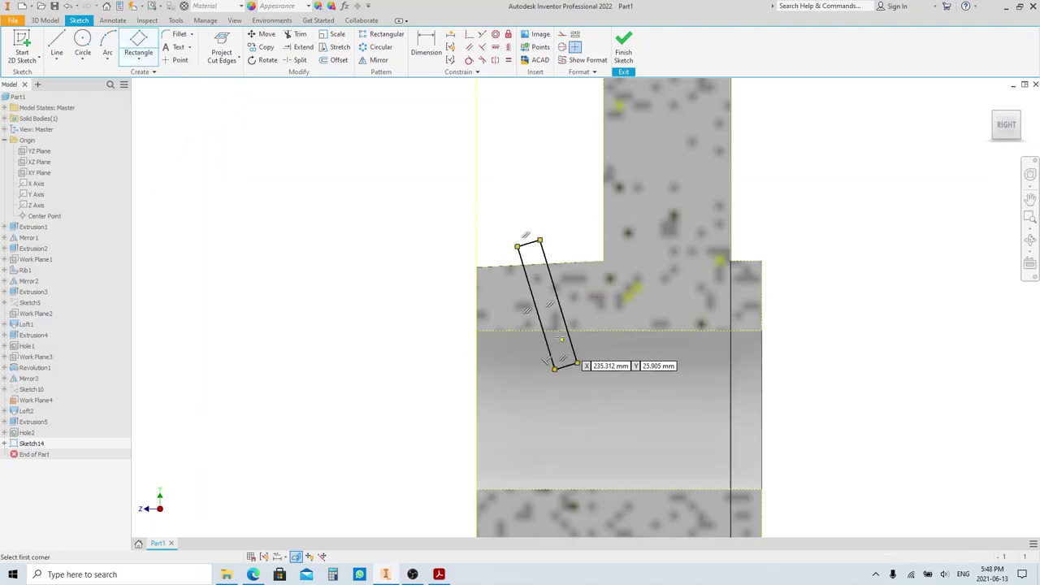
click(577, 364)
key(Escape)
scroll(537, 242, down, 2)
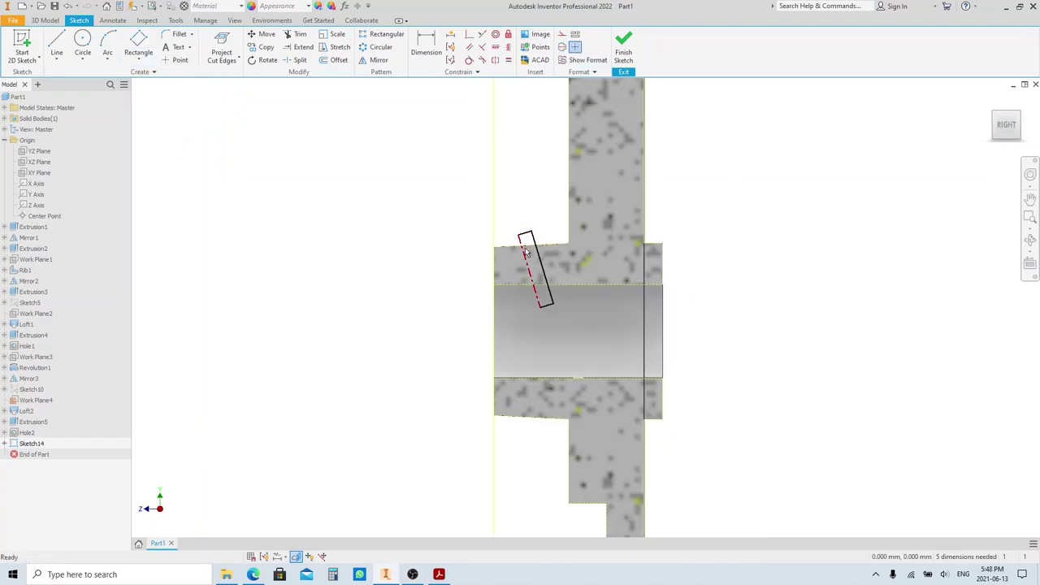
- Set the distance from the lower boss's front face to the centerline's crossing with the boss's upper edge to 12 mm
key(d)
scroll(541, 295, up, 3)
click(503, 291)
click(534, 223)
text(1)
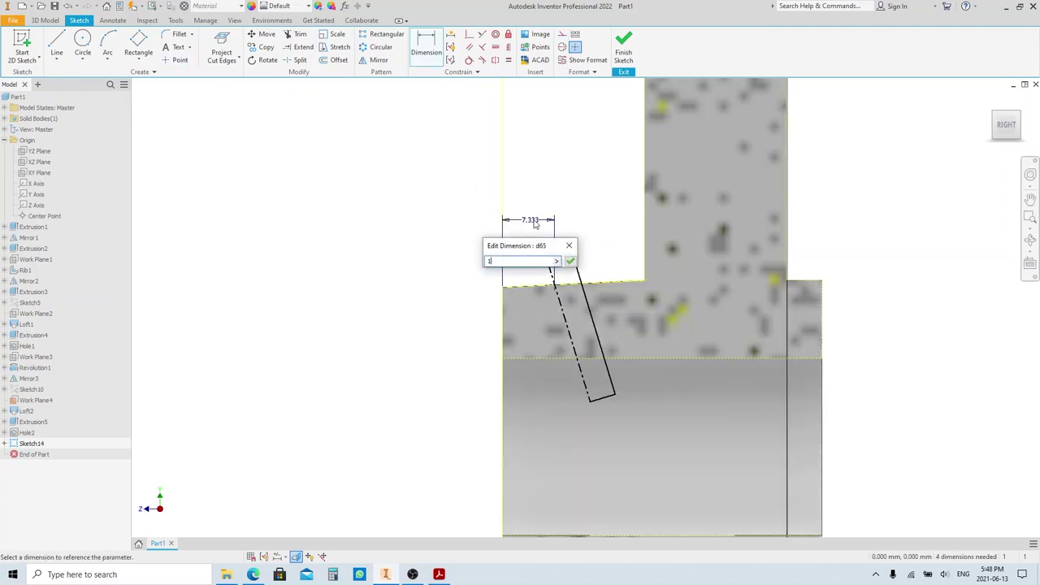
text(2)
key(Return)
- Set the diameter across the rectangle's centerline and opposite long edge to 5 mm
click(593, 296)
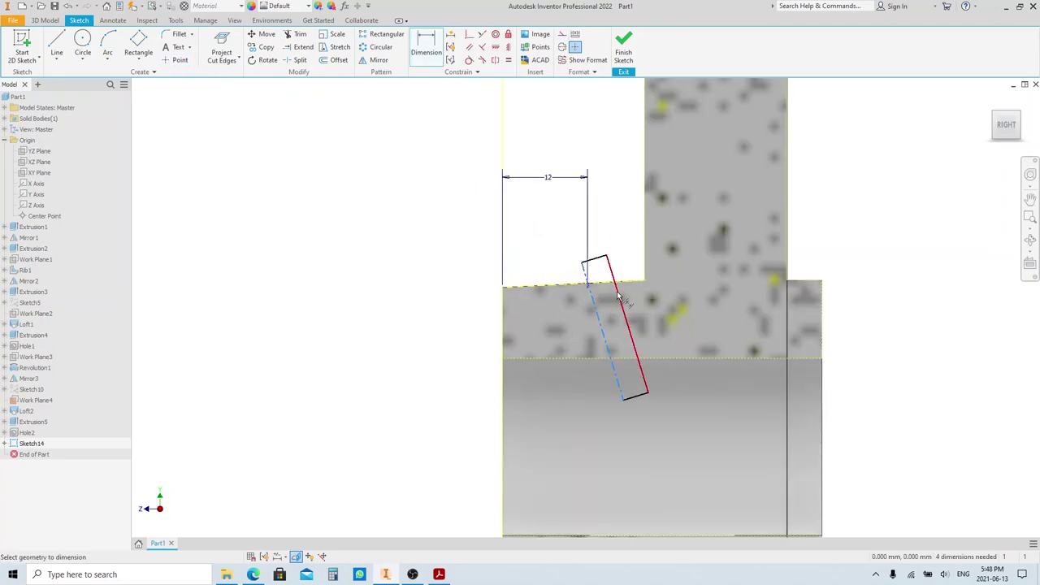
click(619, 298)
click(571, 234)
text(5)
key(Return)
- Set the angle between the rectangle's centerline and the lower boss's front face to 15 degrees
click(603, 332)
click(502, 345)
click(558, 463)
text(15)
key(Return)
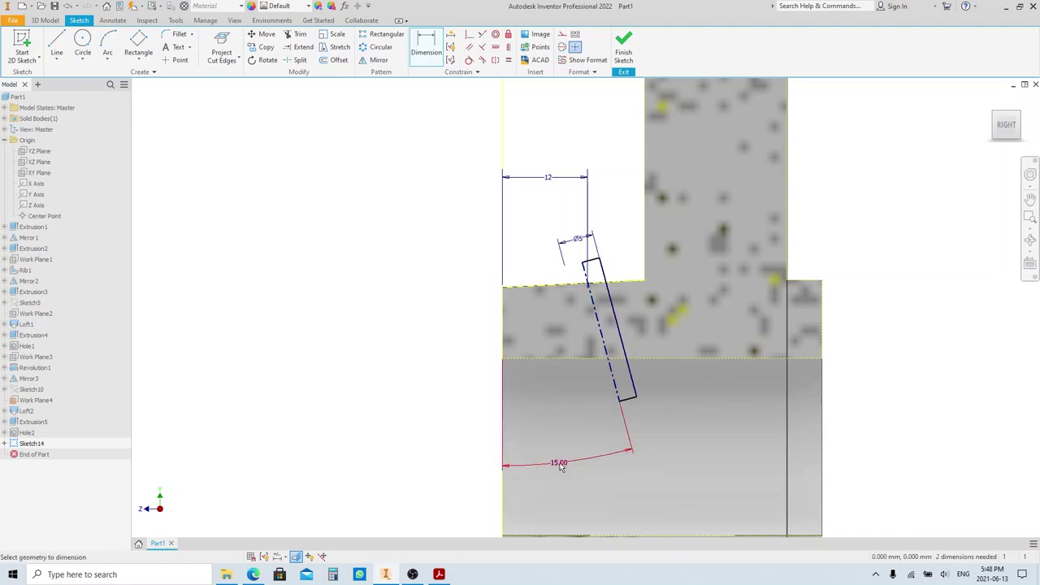
- Try a revolved cut about the slanted centerline using only the small profile area above the lower boss's surface
key(r)
key(r)
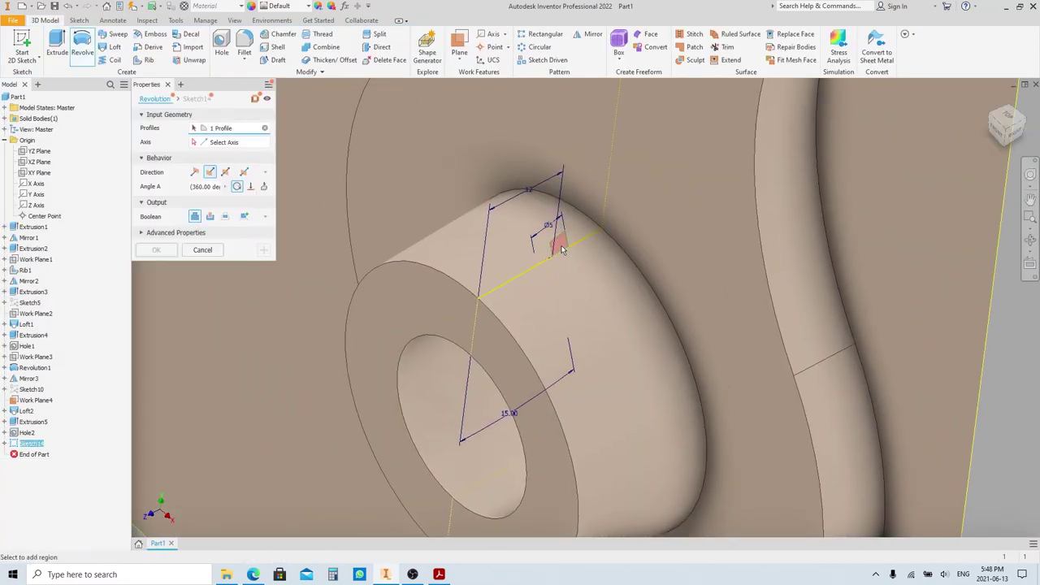
click(210, 217)
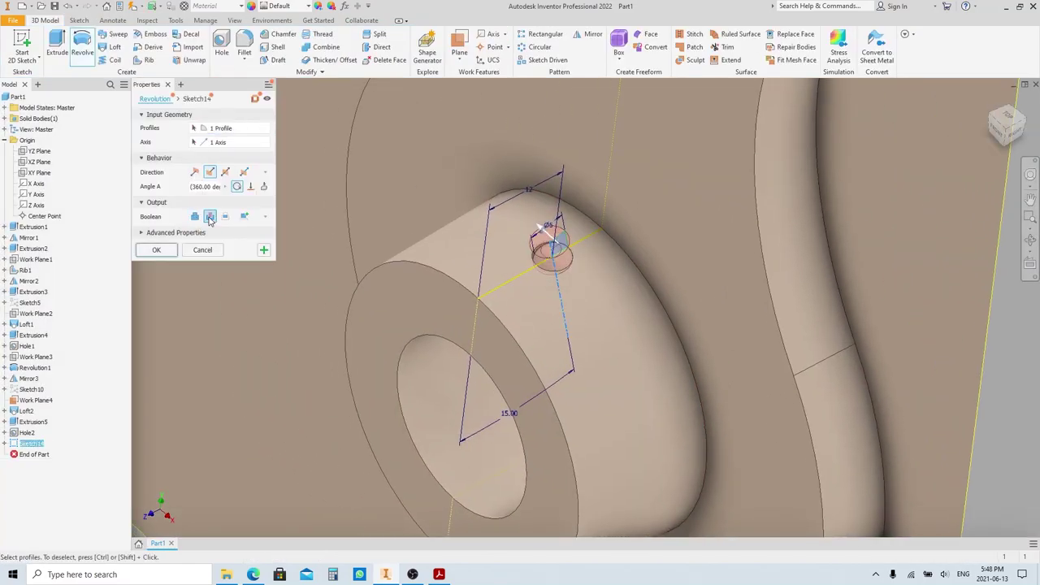
scroll(512, 246, up, 3)
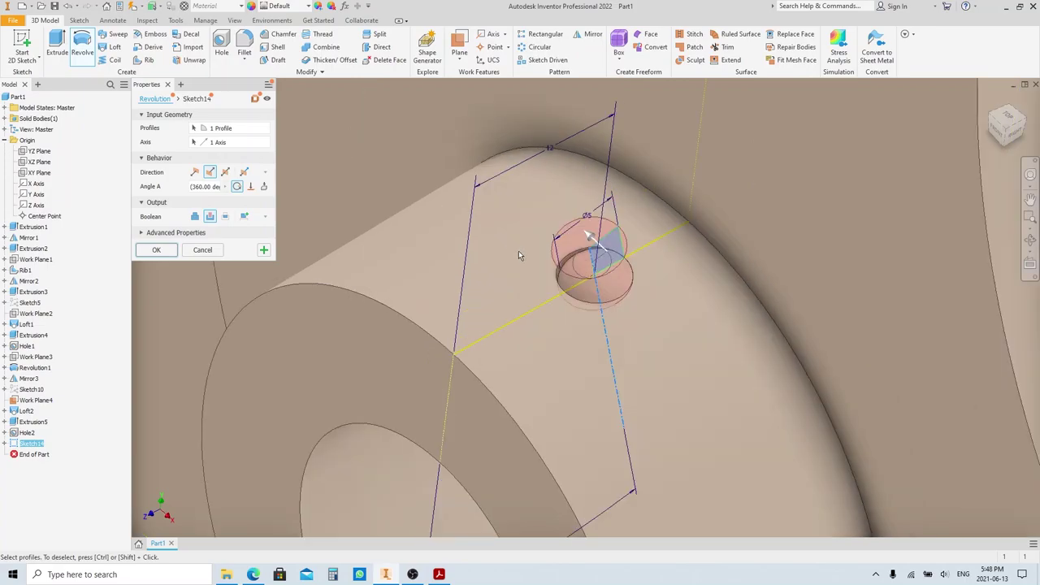
key(Return)
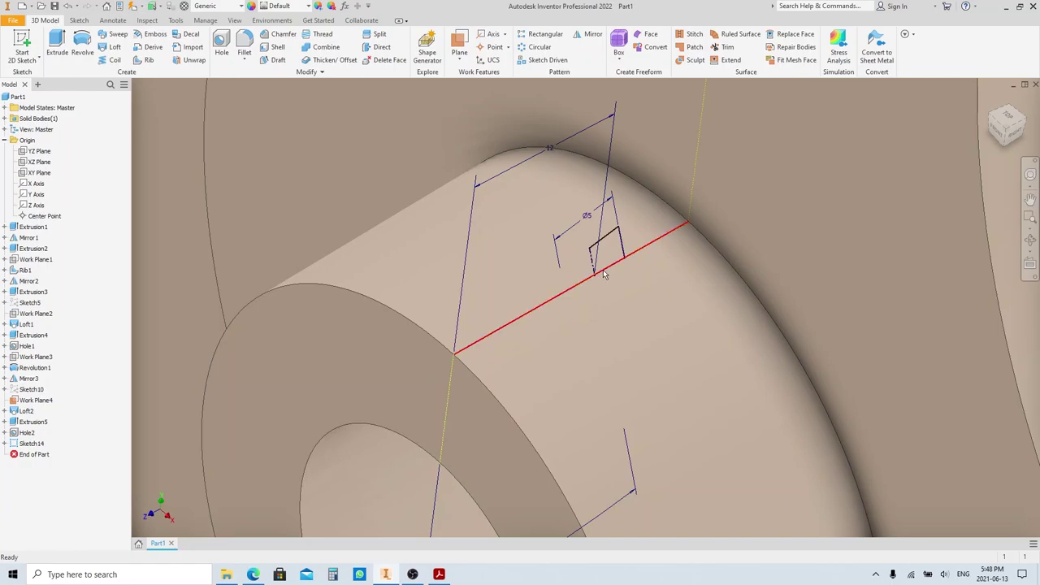
key(r)
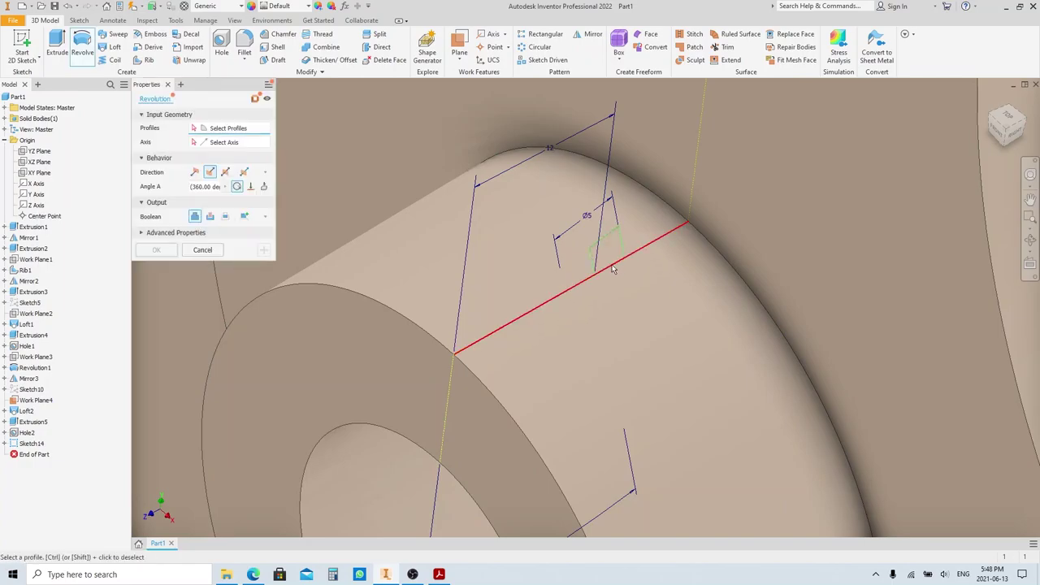
key(Escape)
- Reopen the slanted rectangle's sketch and revolve the whole rectangle 360 degrees about its centerline as a cut through the lower boss's upper wall
double_click(595, 264)
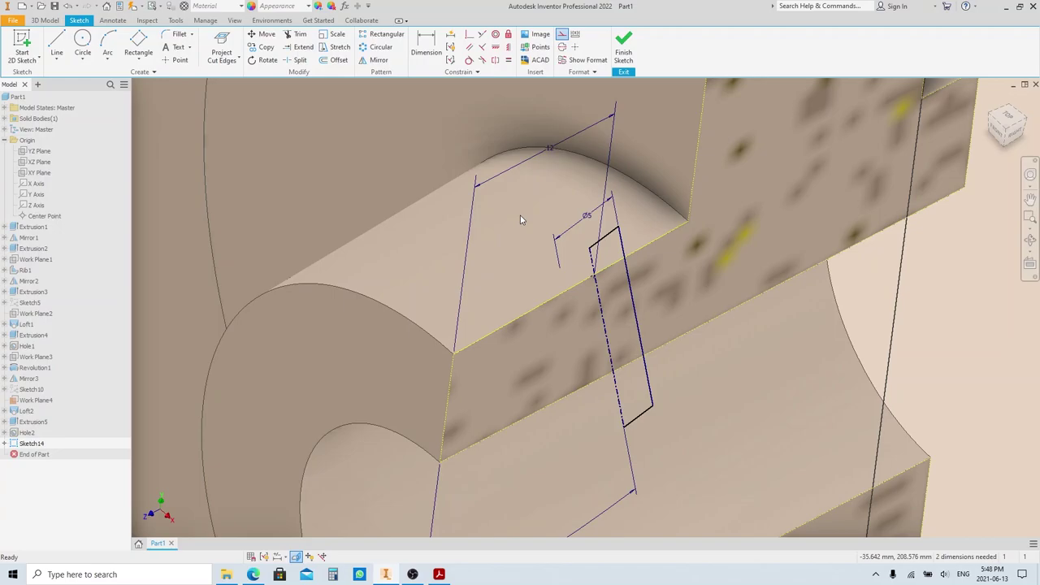
key(r)
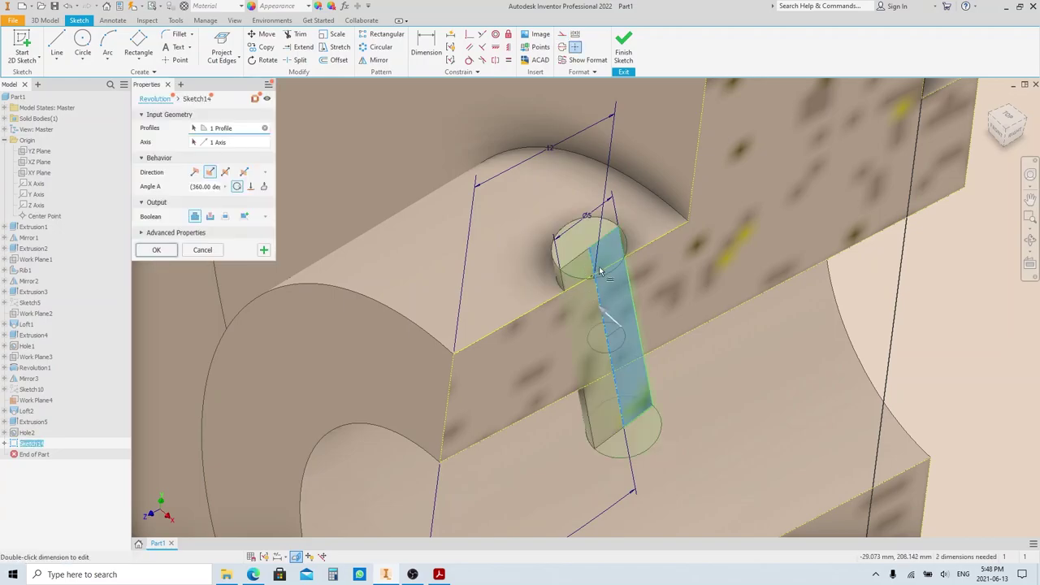
click(210, 217)
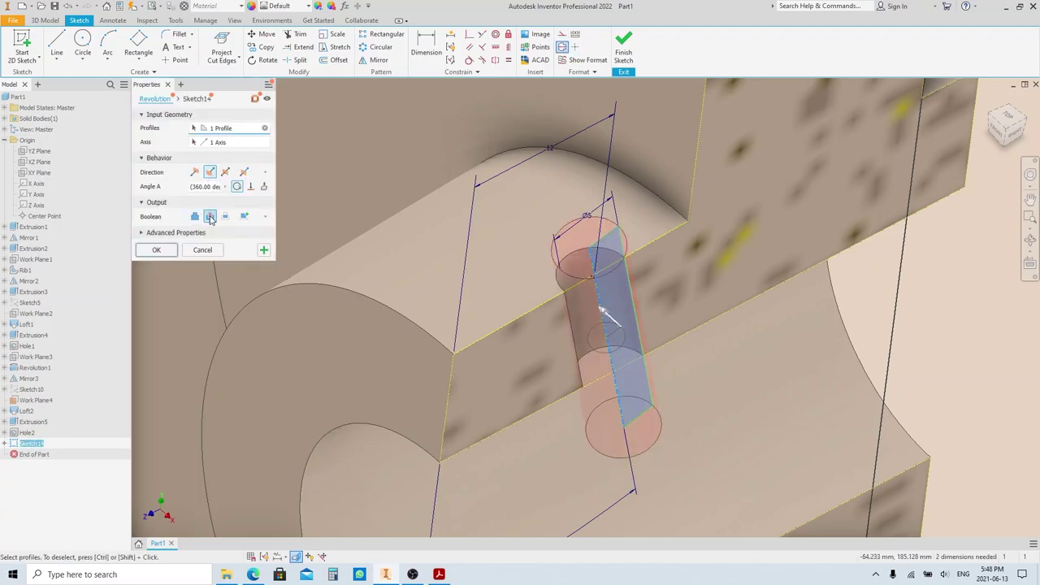
click(157, 250)
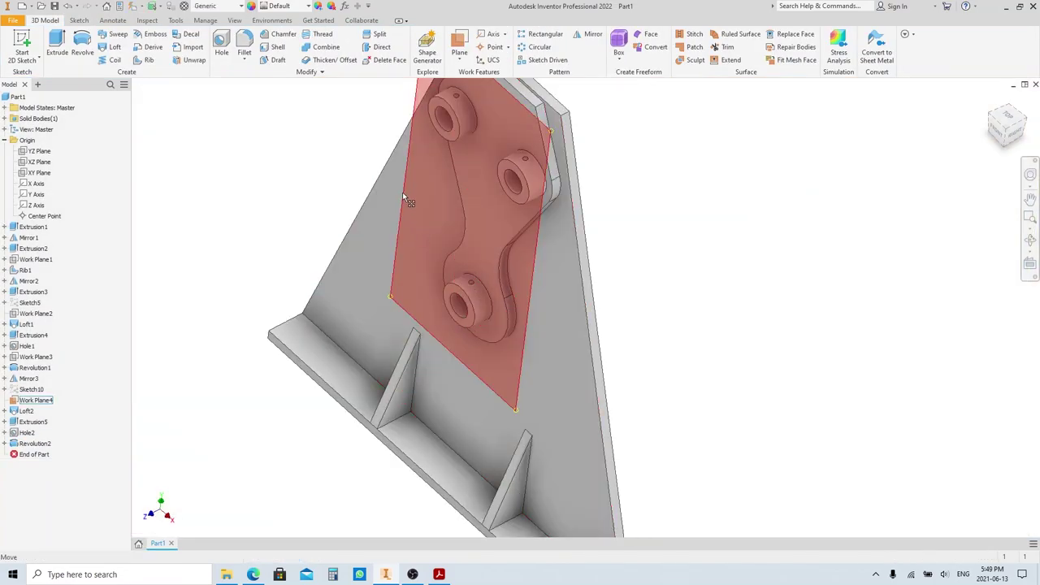
- Hide the work plane that crosses the bearing bosses and bring the whole frame plate into view
right_click(402, 193)
click(423, 207)
shift+middle_drag(573, 246, 586, 208)
scroll(554, 216, down, 3)
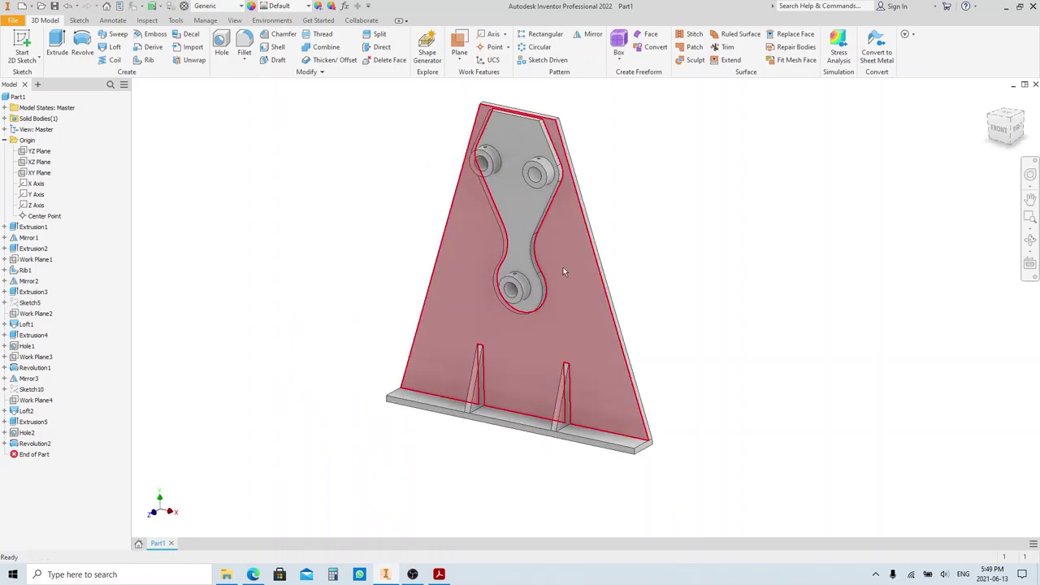
middle_drag(526, 364, 546, 386)
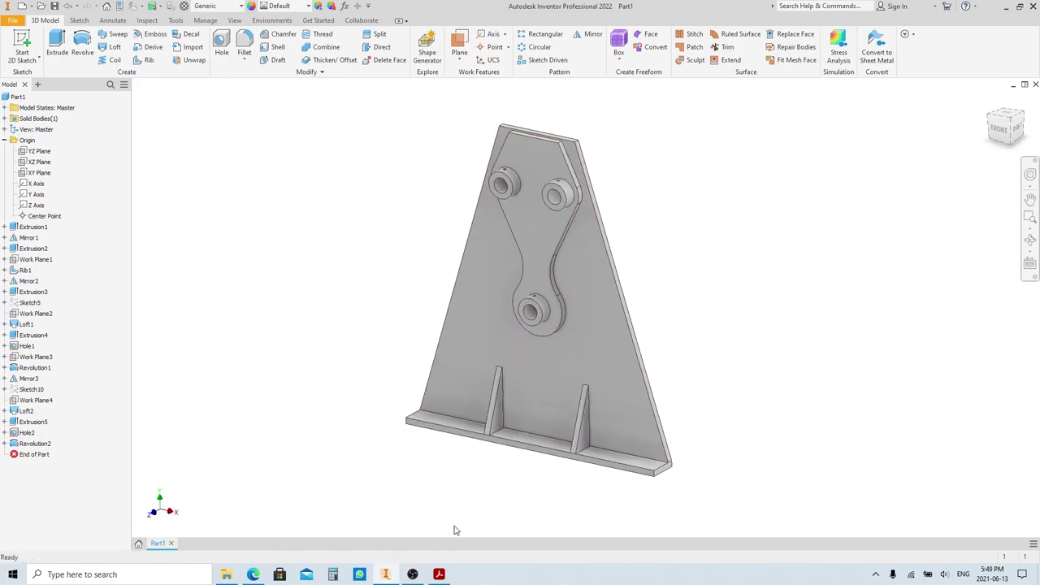
- Consult the part drawing in Acrobat Reader, return to Inventor, and sketch a horizontal line about 303 mm long across both ribs on the plate's front face
click(438, 574)
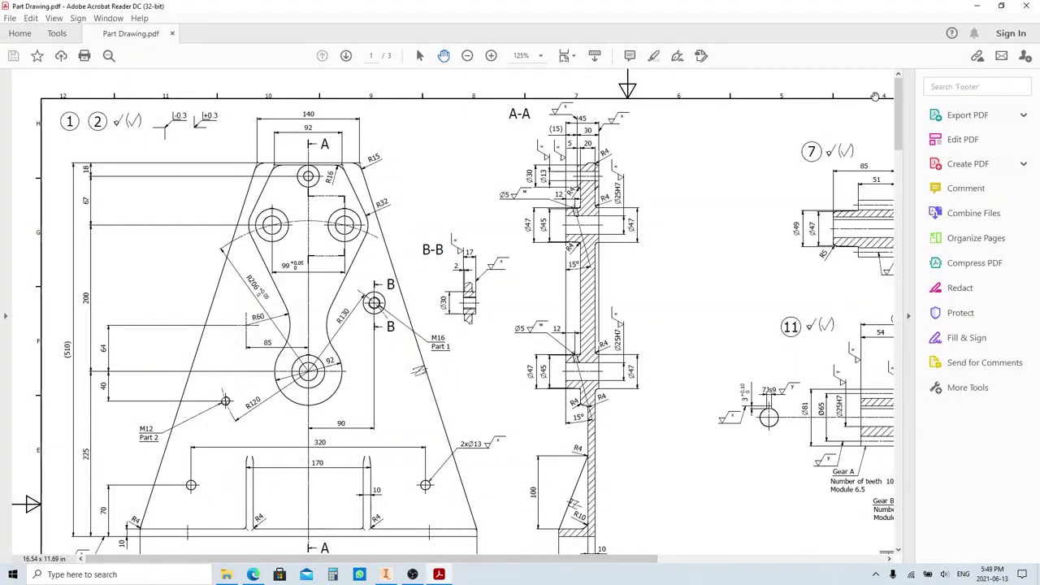
click(976, 7)
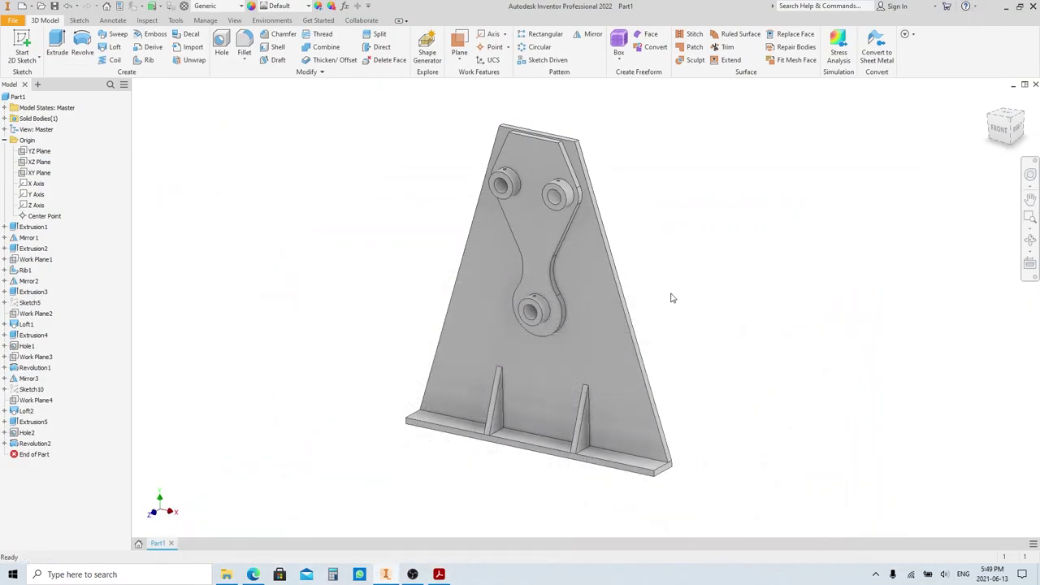
click(606, 345)
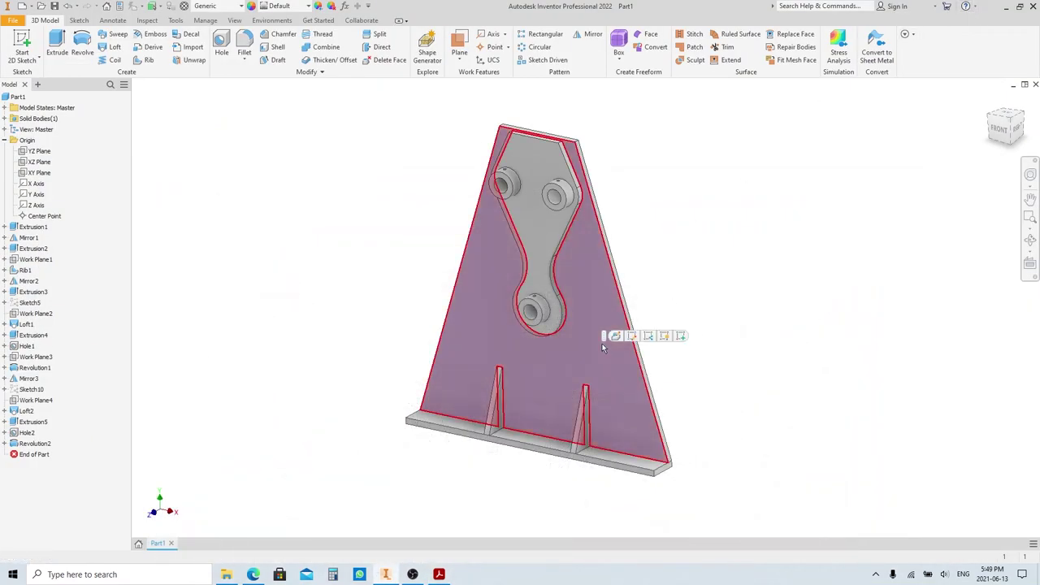
key(s)
middle_drag(583, 305, 569, 340)
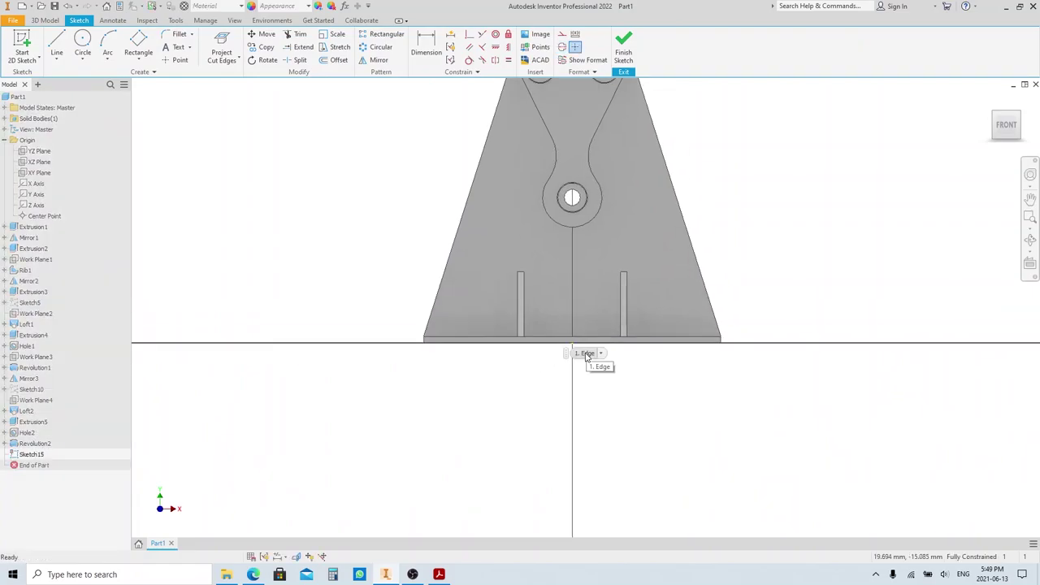
click(57, 46)
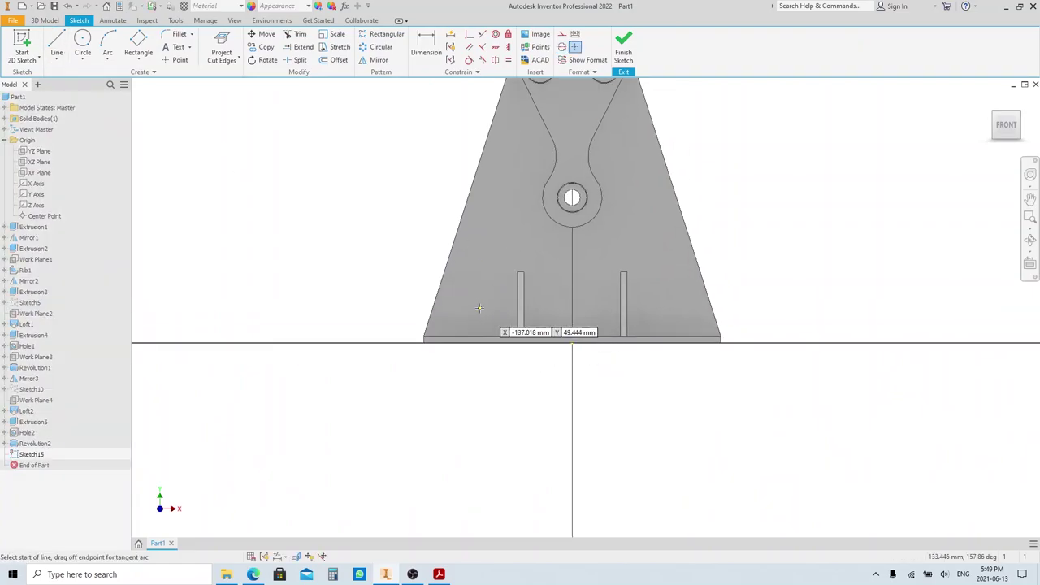
click(476, 283)
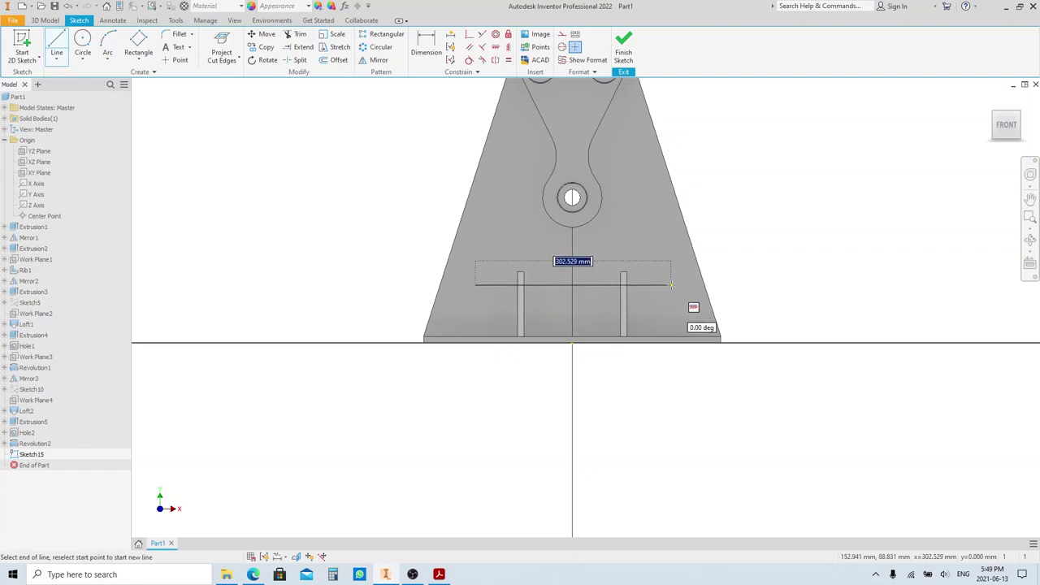
click(671, 283)
- Set the length of the horizontal sketch line across the ribs to 320 mm
key(d)
click(626, 285)
click(585, 395)
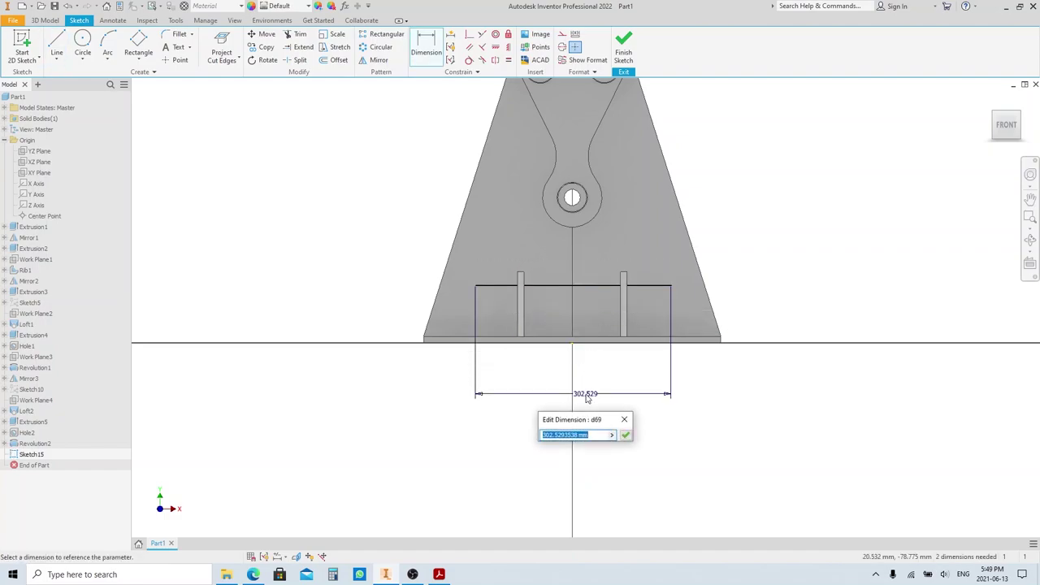
text(320)
key(Return)
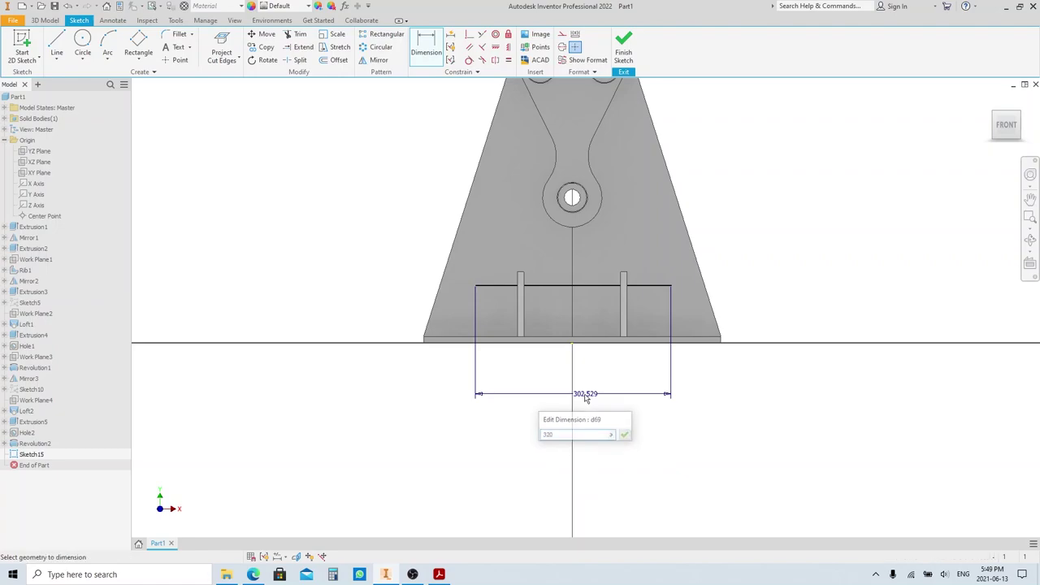
- Constrain the horizontal line's midpoint vertically to the midpoint of the plate's bottom edge
click(508, 47)
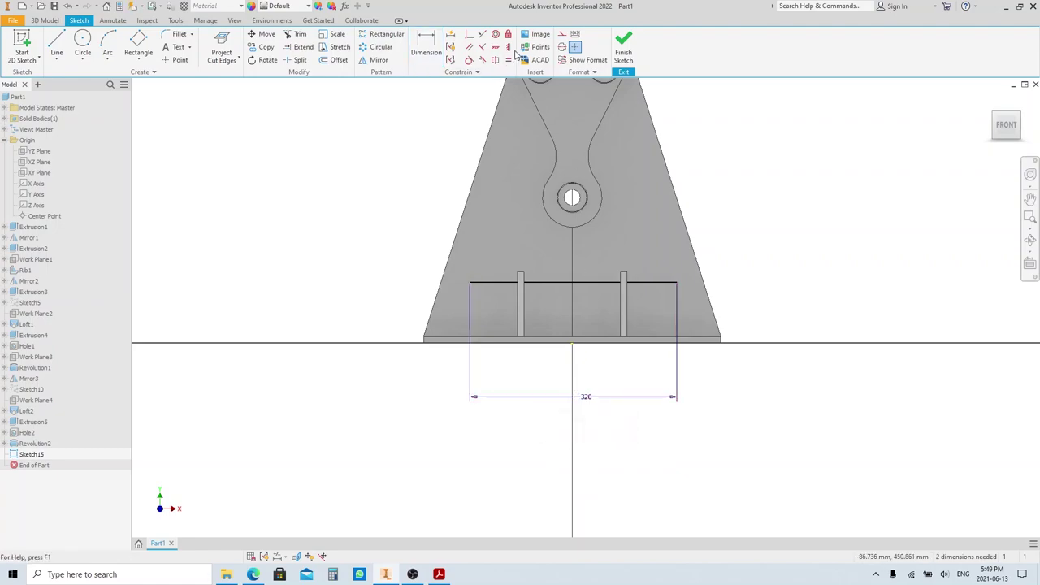
click(573, 282)
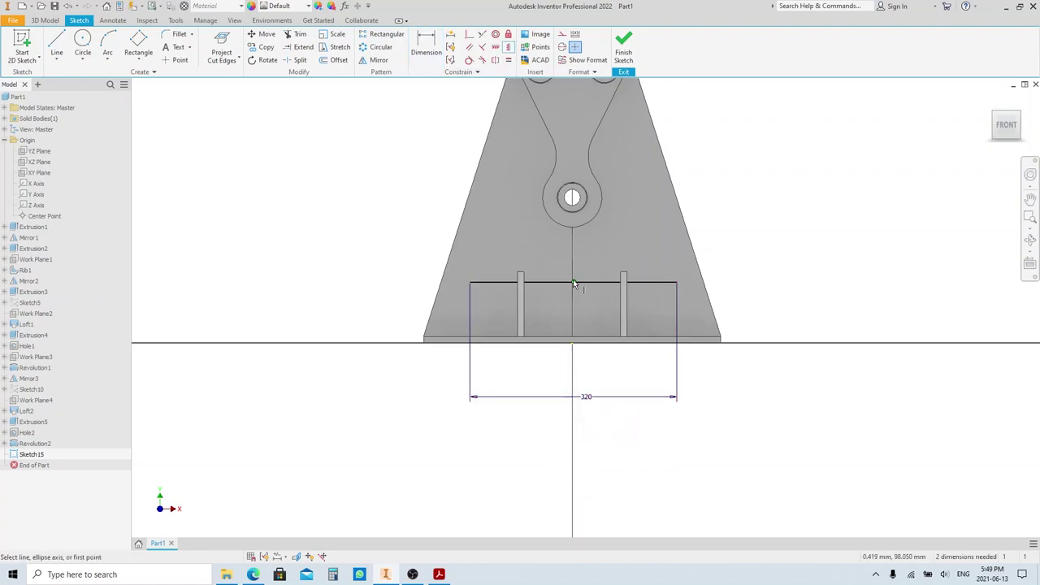
click(572, 347)
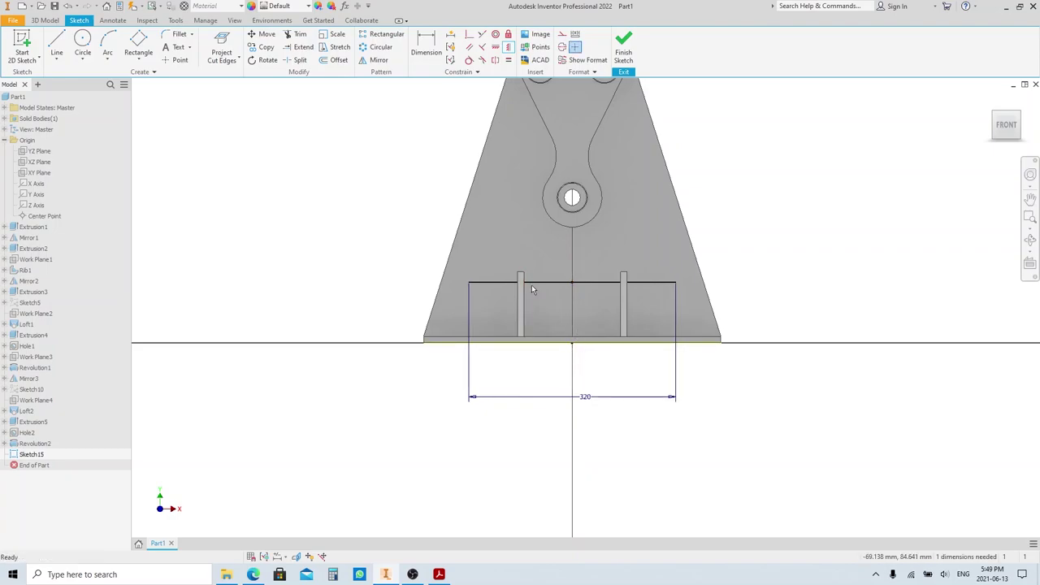
- Set the height of the horizontal line above the plate's bottom edge to 70 mm and finish the sketch
key(d)
click(533, 348)
click(470, 284)
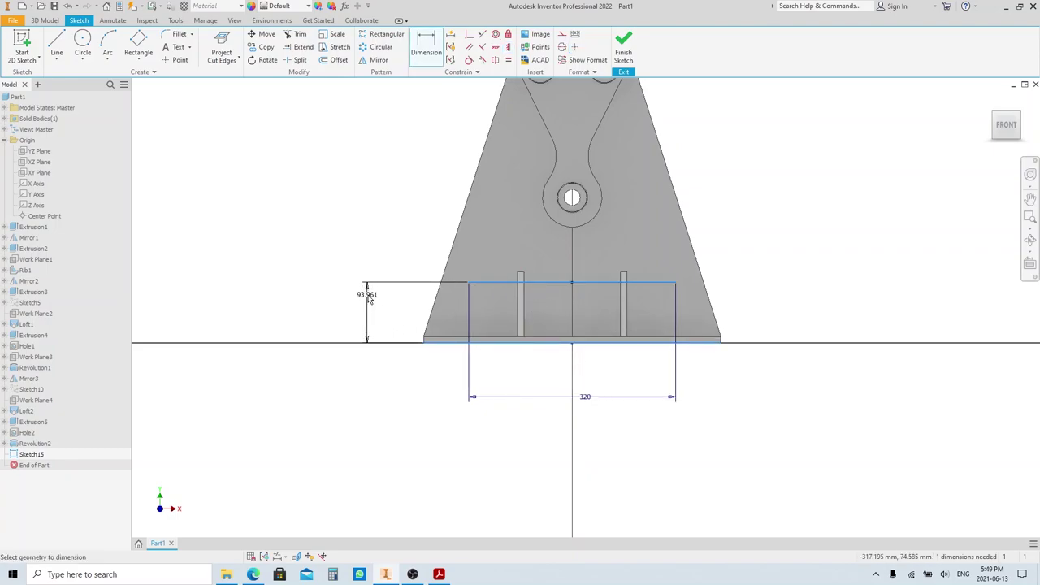
click(373, 302)
text(70)
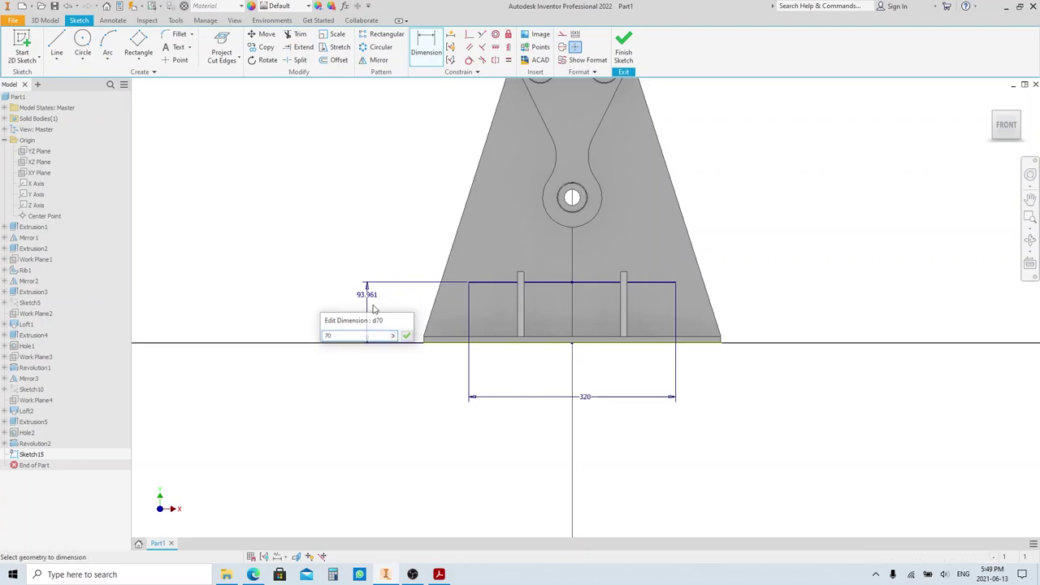
key(Return)
click(622, 49)
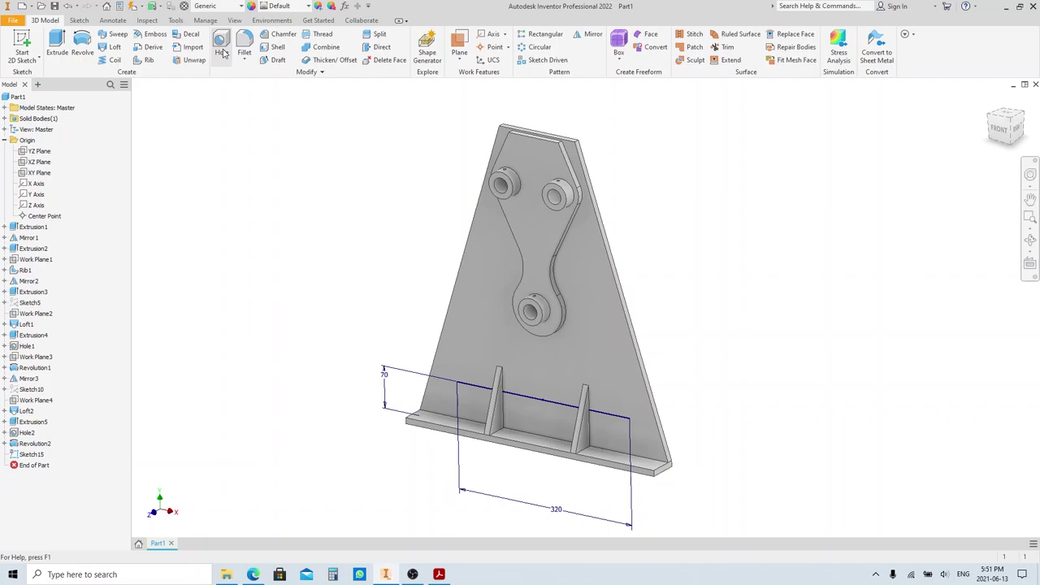
- Cut two simple 13 mm through-all holes at the endpoints of the 320 mm sketch line
click(222, 49)
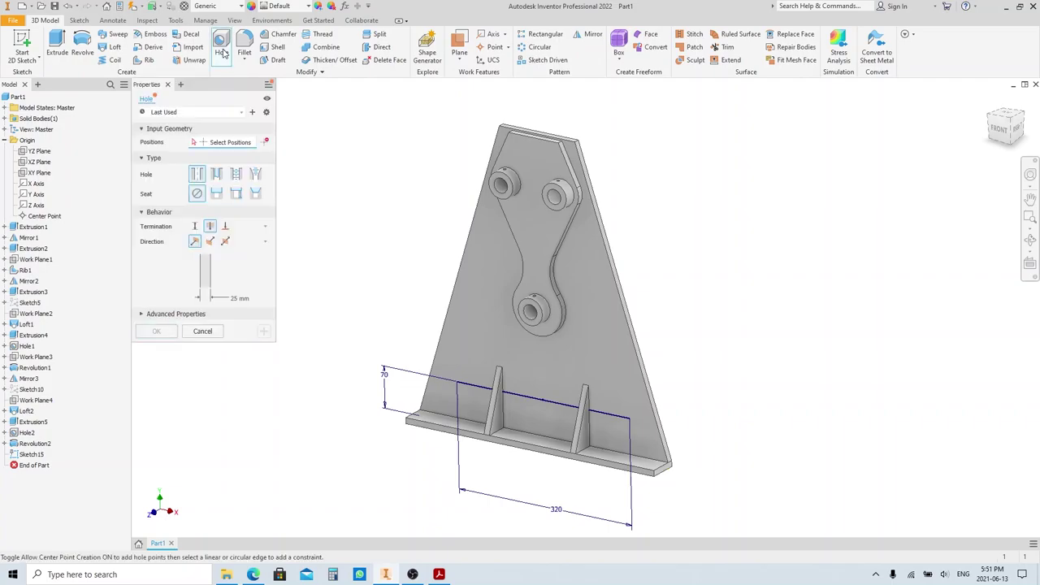
click(457, 386)
scroll(631, 421, up, 5)
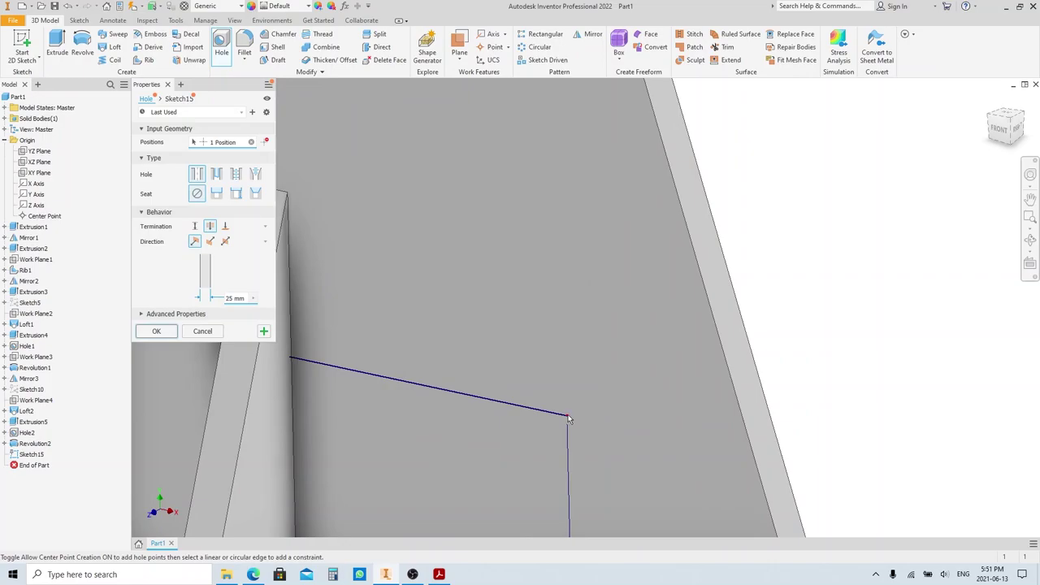
click(569, 418)
scroll(601, 407, down, 5)
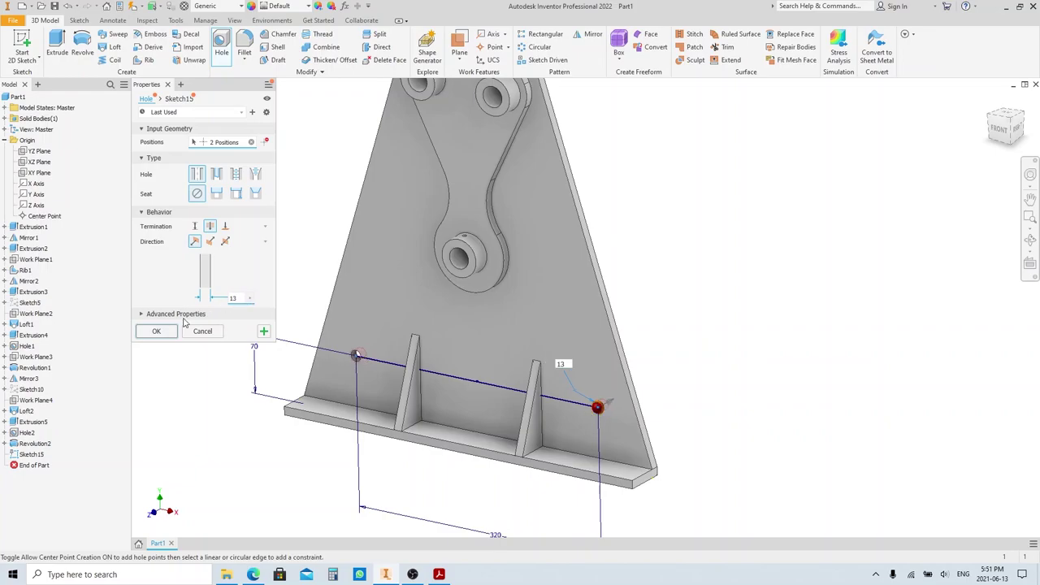
click(158, 332)
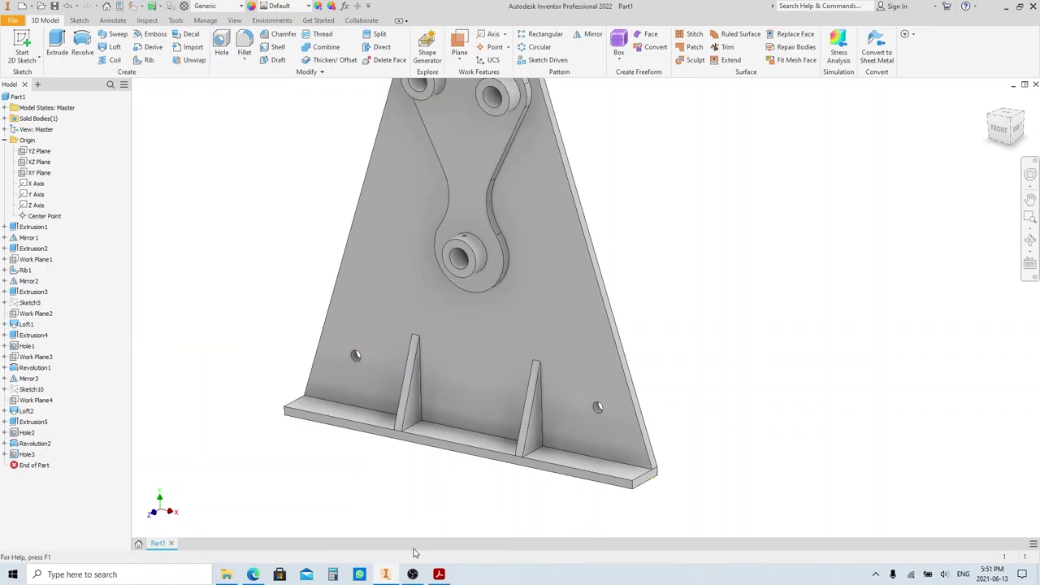
- Check the part drawing, then sketch a circle about 23 mm in diameter near the top of the raised profile's front face
click(439, 575)
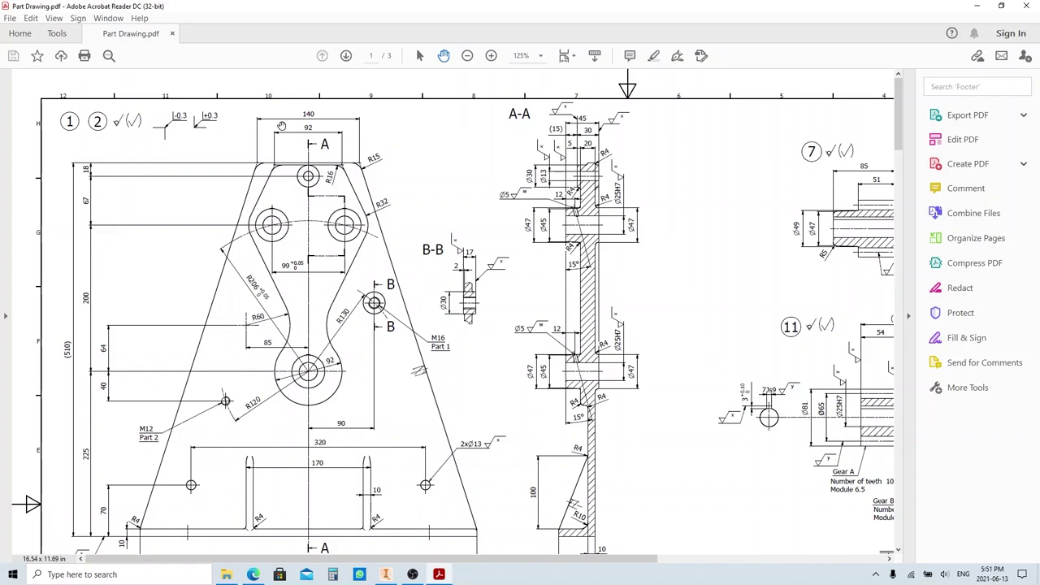
click(386, 574)
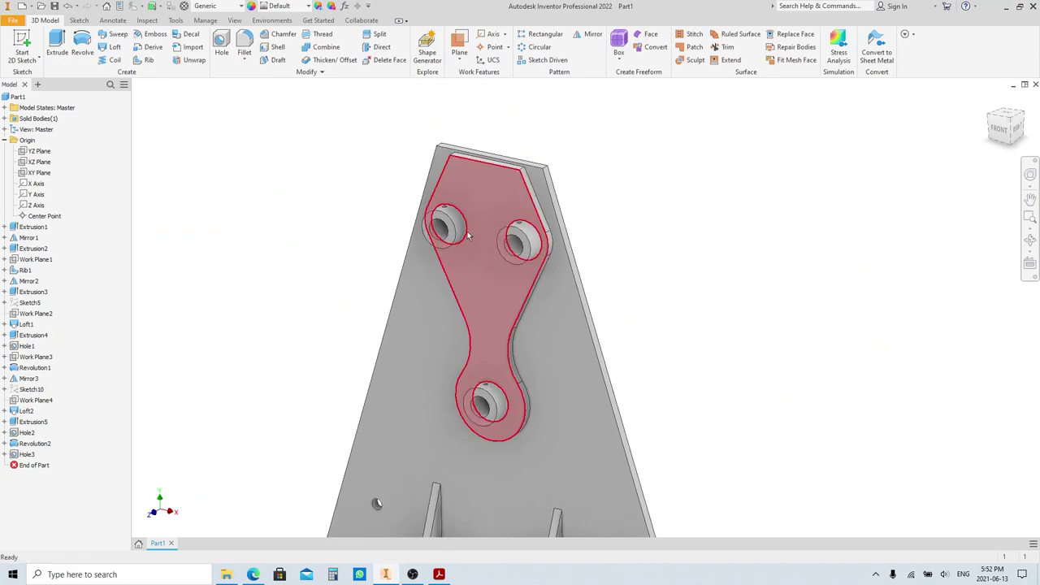
click(486, 168)
key(s)
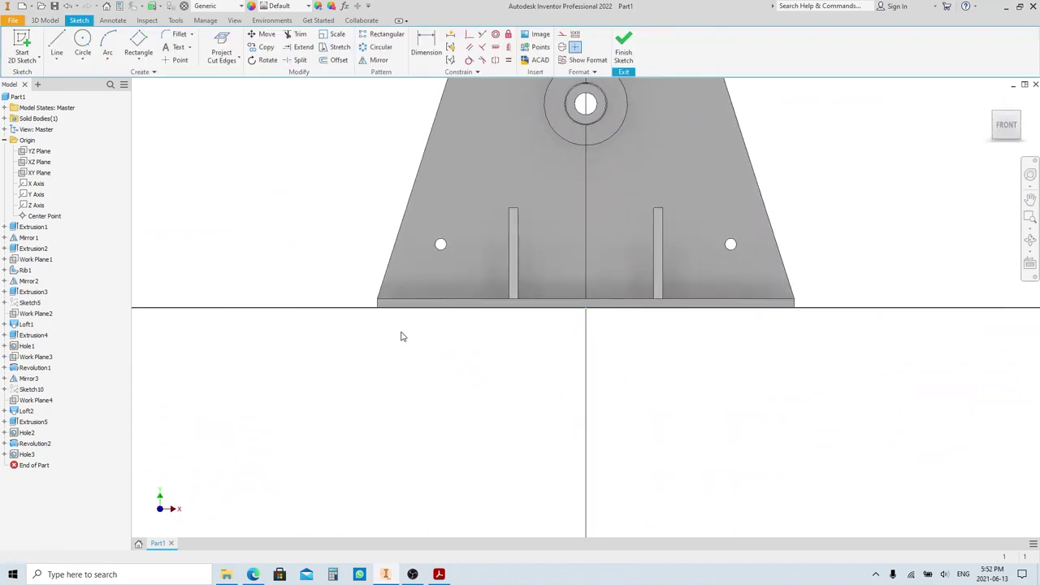
scroll(474, 236, up, 5)
key(c)
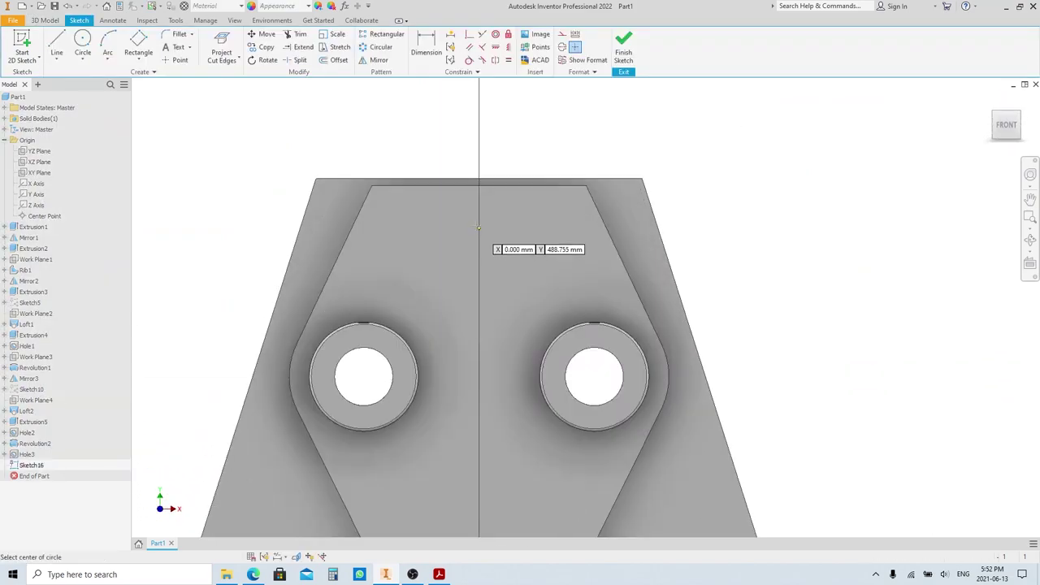
click(479, 217)
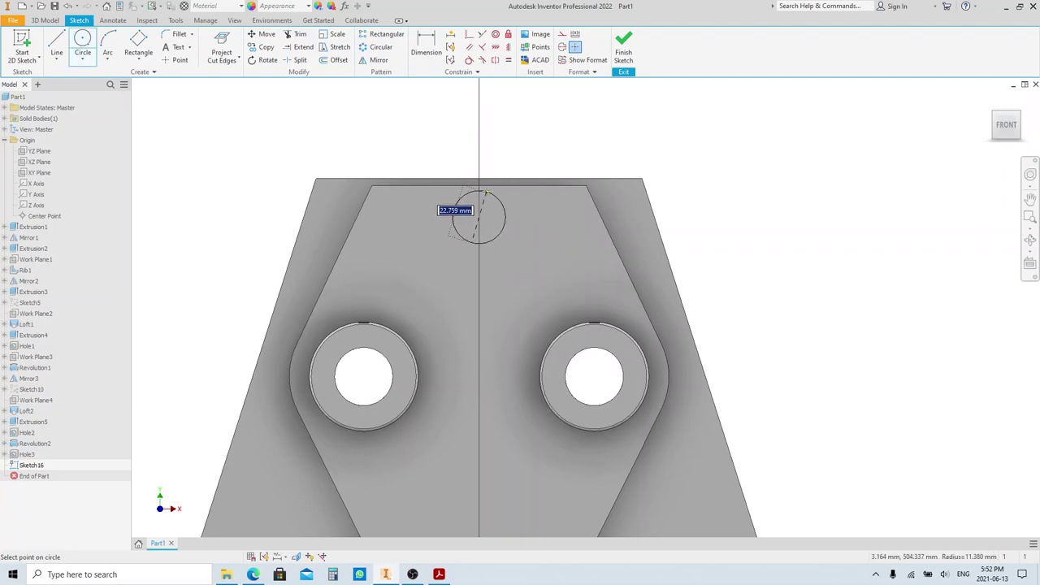
click(486, 195)
- Try to constrain the circle's centre vertically to the midpoint of the plate's bottom edge
click(495, 47)
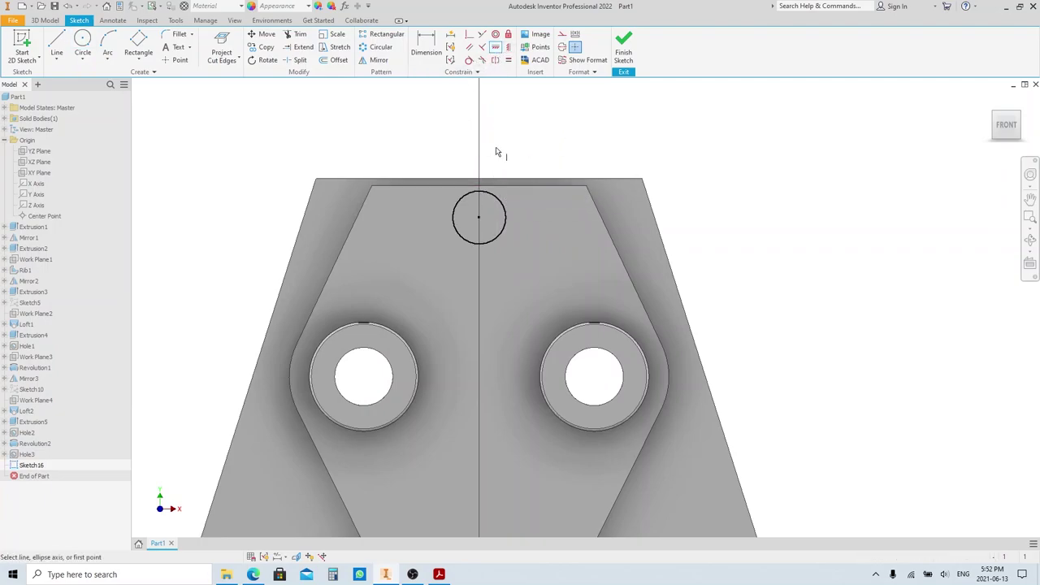
click(479, 217)
scroll(489, 208, down, 5)
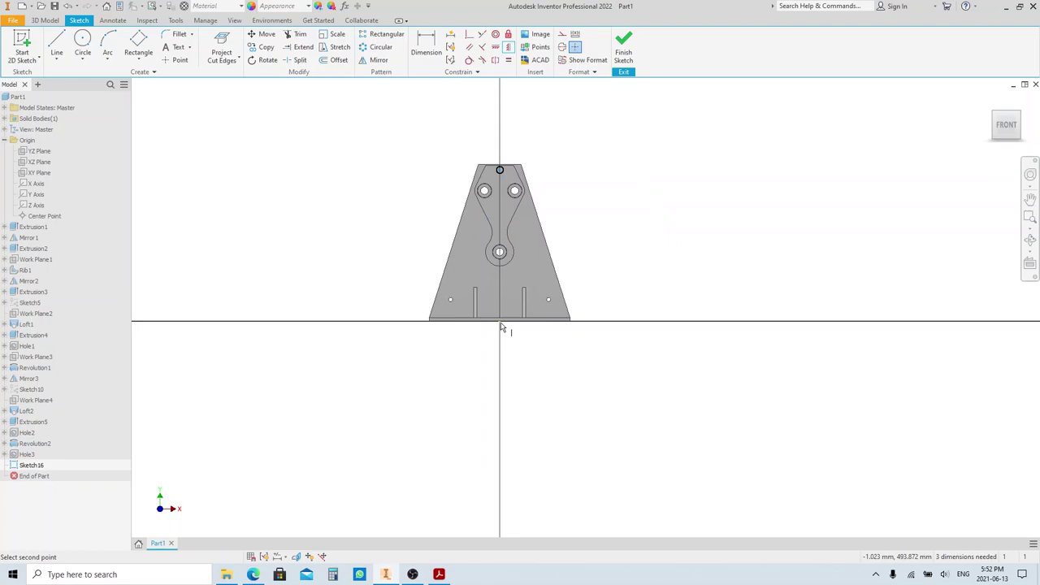
click(499, 321)
scroll(518, 165, up, 6)
key(d)
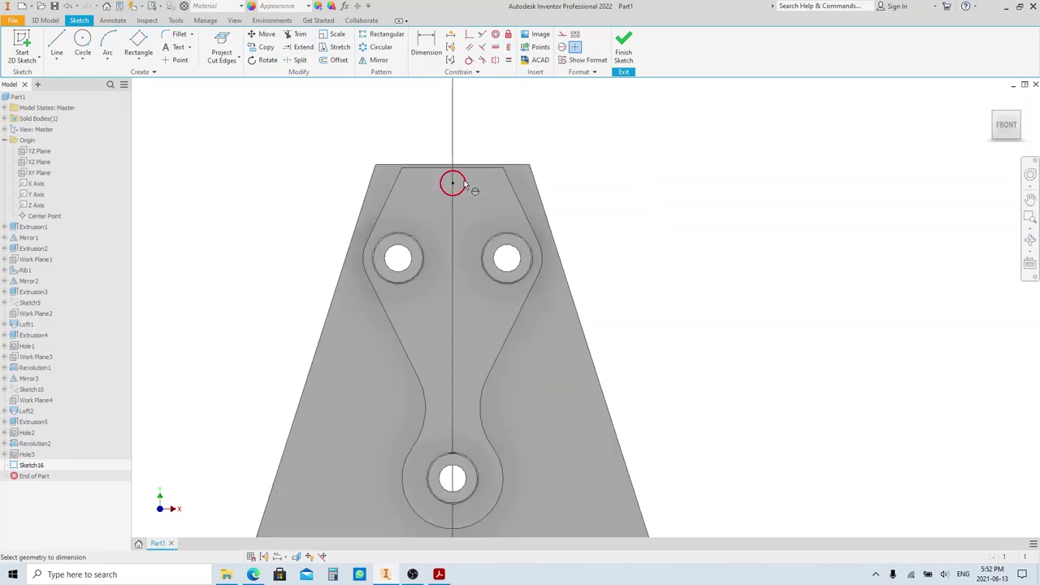
click(464, 185)
scroll(533, 207, down, 3)
click(529, 513)
click(695, 432)
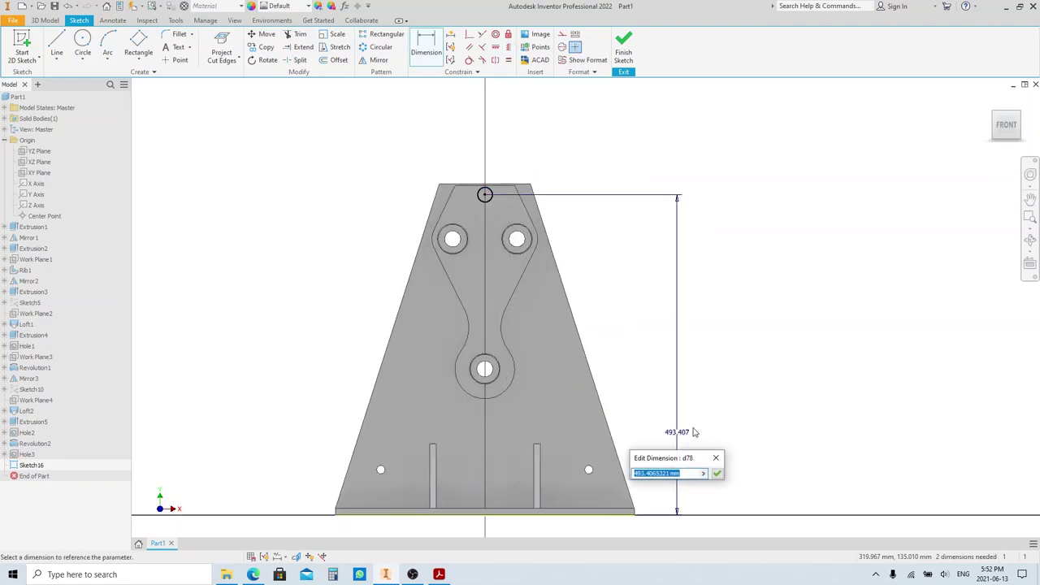
key(Escape)
- Set the vertical distance between the circle's centre and the upper bearing boss's hole centre to 67 mm
scroll(508, 191, up, 4)
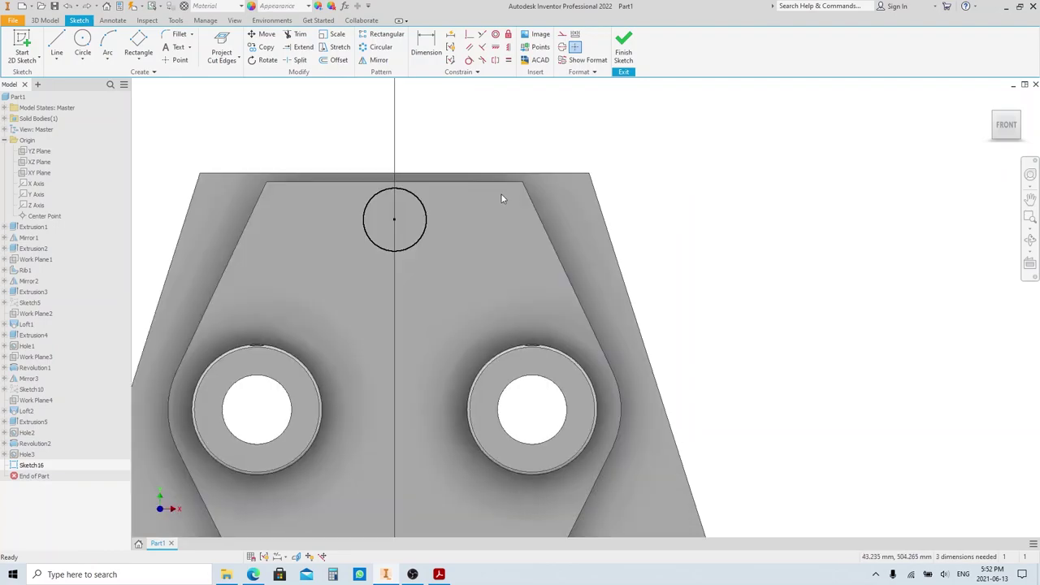
click(424, 218)
click(557, 384)
click(720, 331)
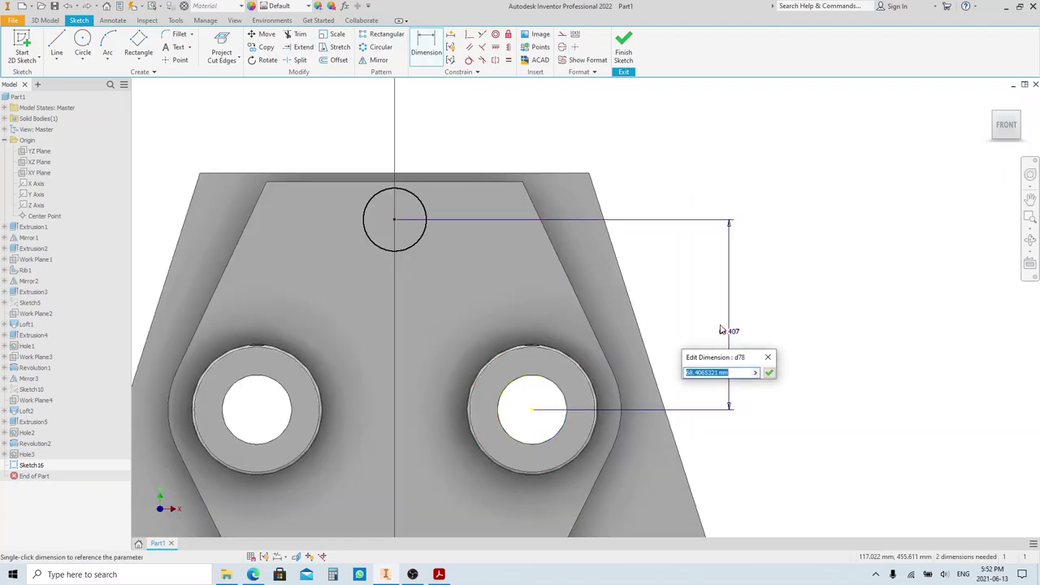
text(67)
key(Return)
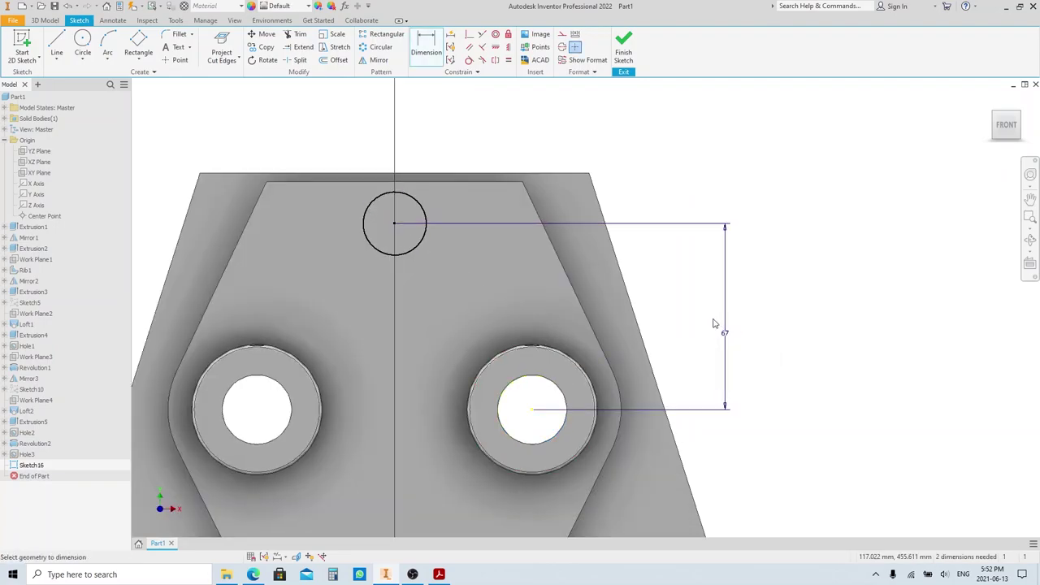
- Set the sketch circle's diameter to 30 mm
click(419, 205)
click(499, 141)
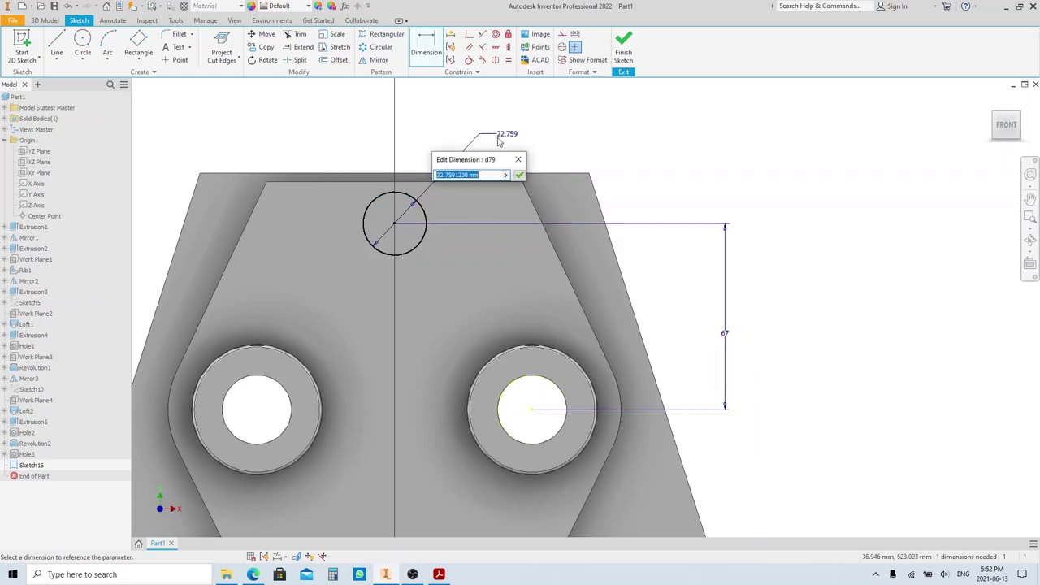
text(30)
key(Return)
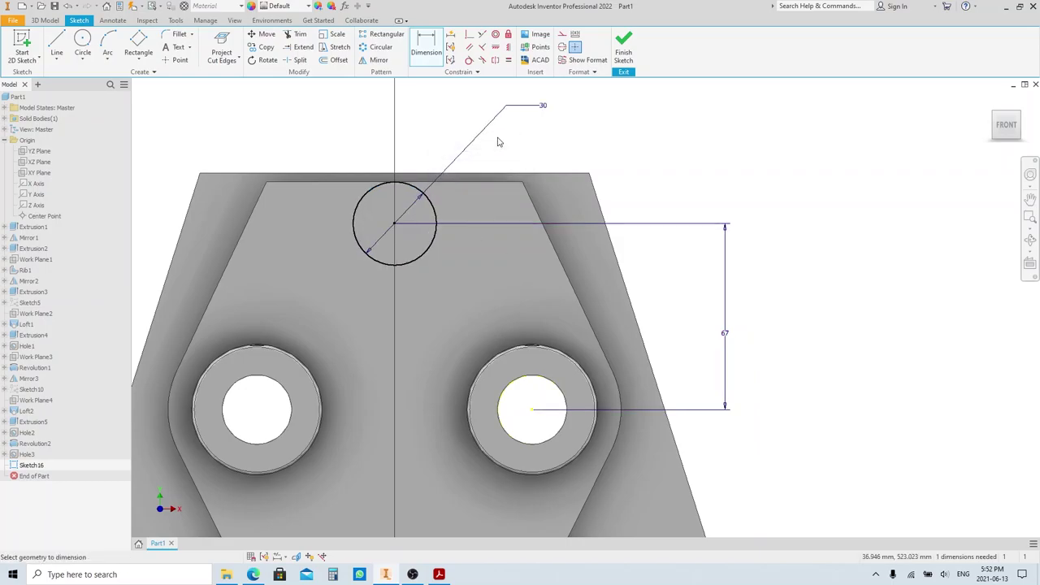
key(Escape)
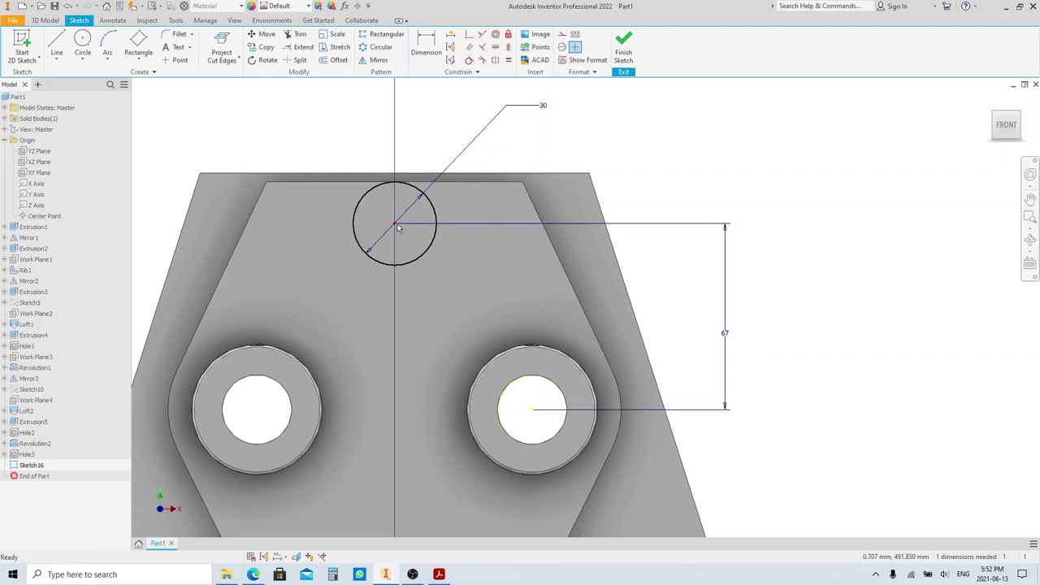
- Move the circle off the centreline, constrain its centre vertically to the midpoint of the plate's bottom edge, and finish the sketch
drag(396, 224, 418, 226)
key(d)
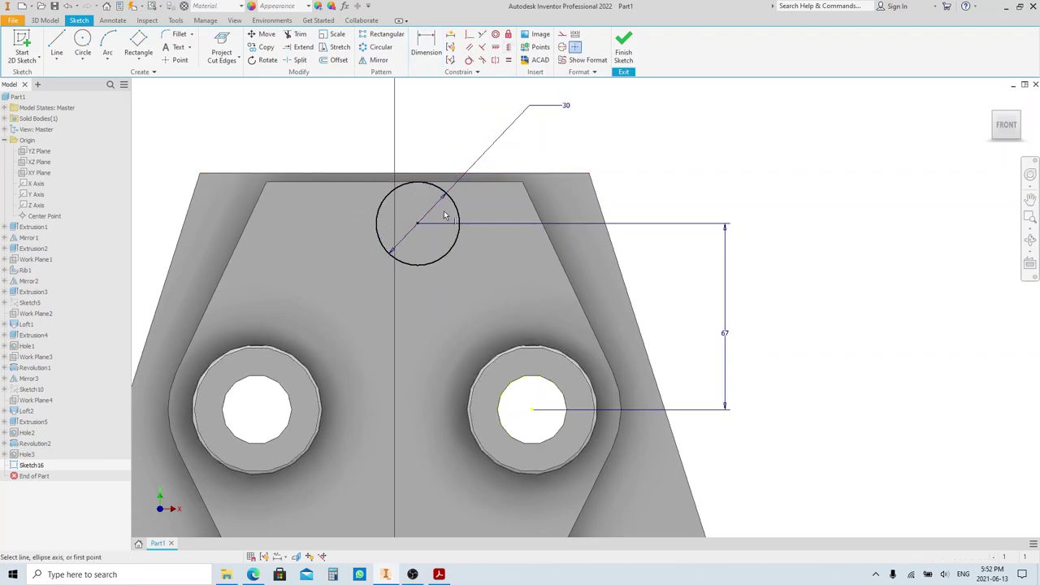
click(416, 226)
scroll(512, 205, down, 5)
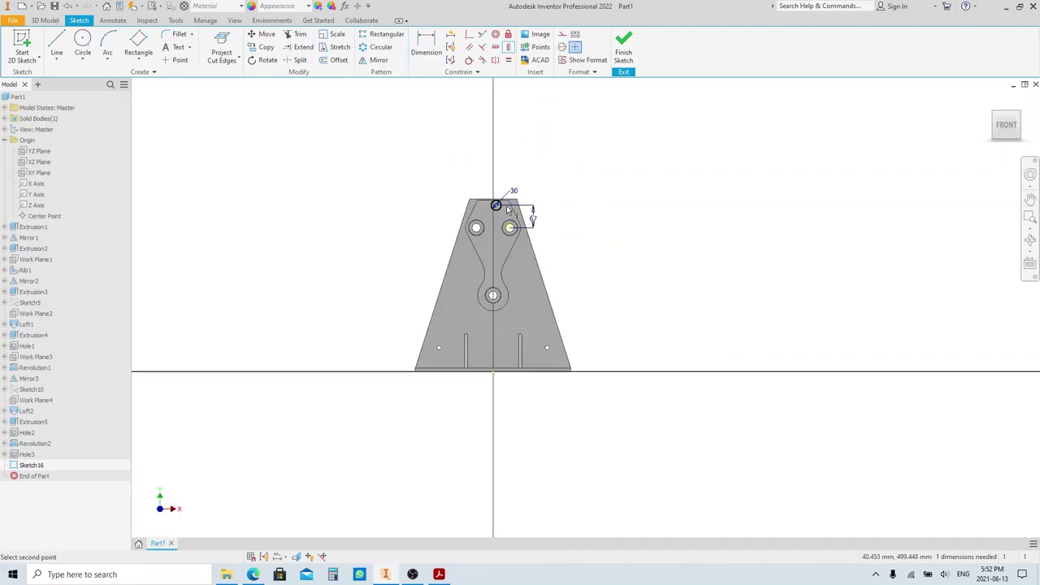
click(494, 376)
scroll(486, 204, up, 5)
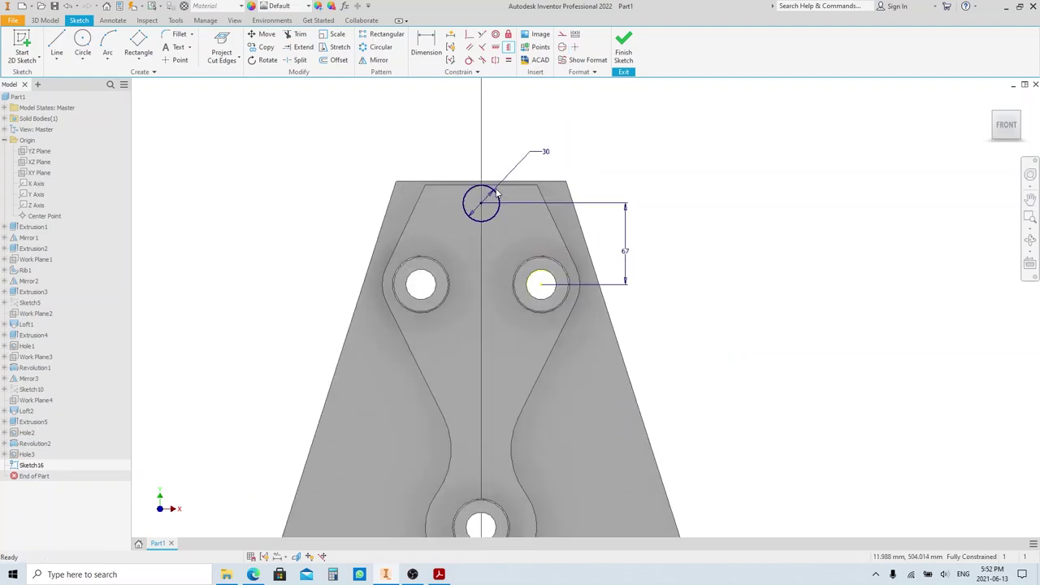
key(s)
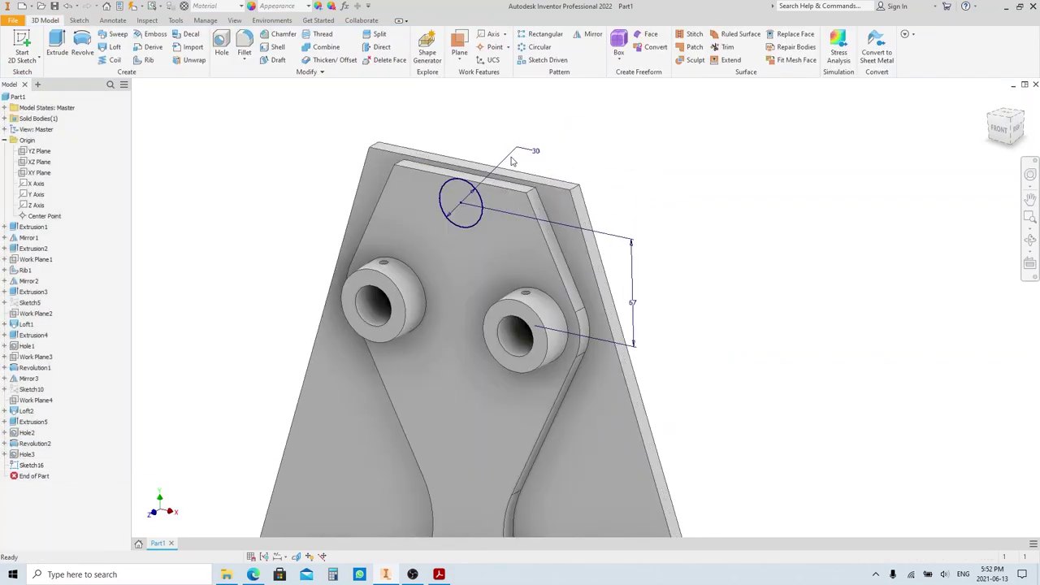
- Examine section A-A of the part drawing for the upper boss's thickness and offsets
middle_drag(510, 157, 535, 174)
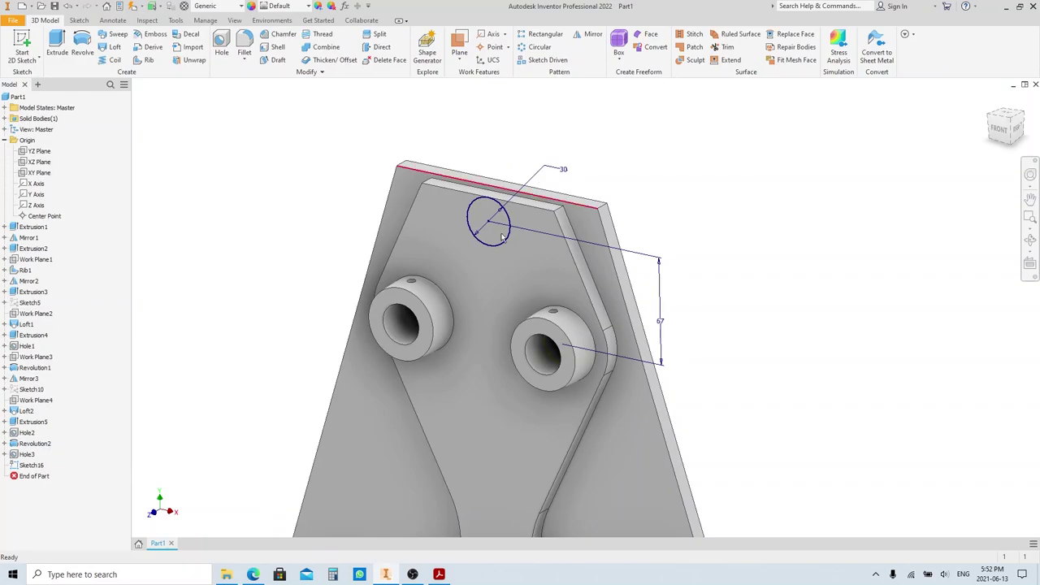
click(438, 574)
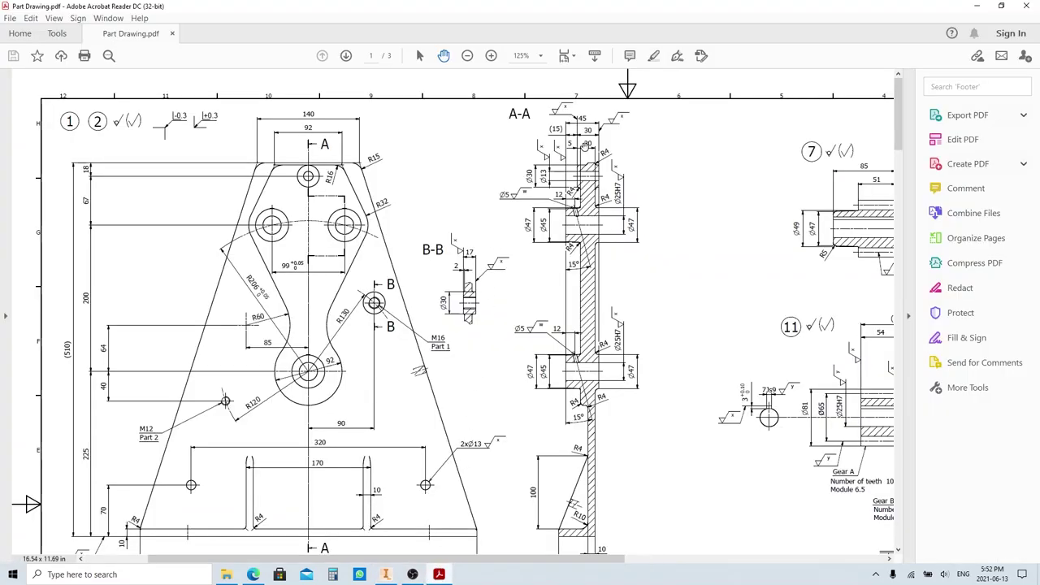
ctrl+scroll(535, 190, up, 4)
scroll(583, 182, up, 2)
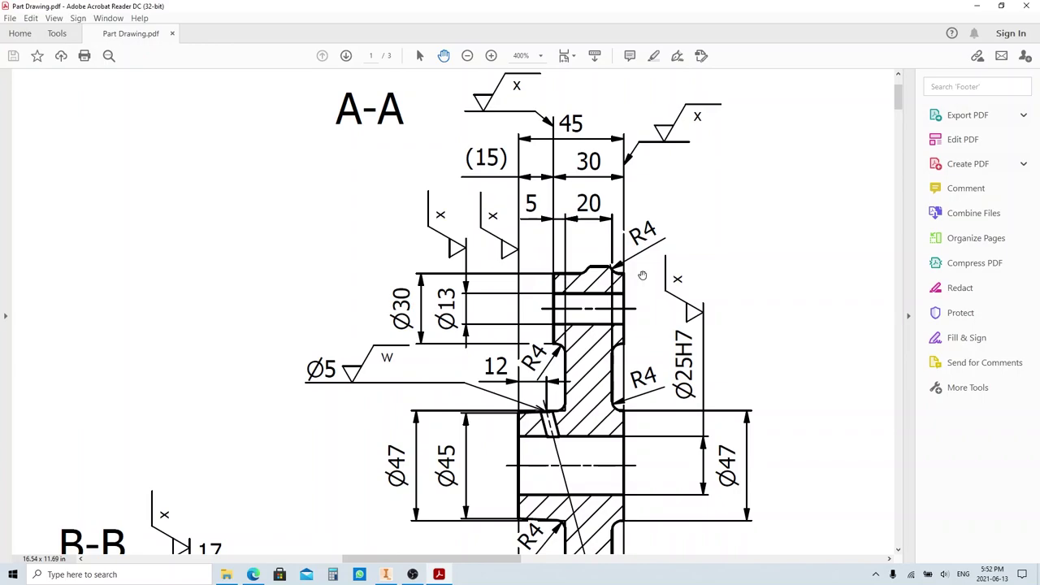
click(977, 6)
scroll(500, 182, up, 3)
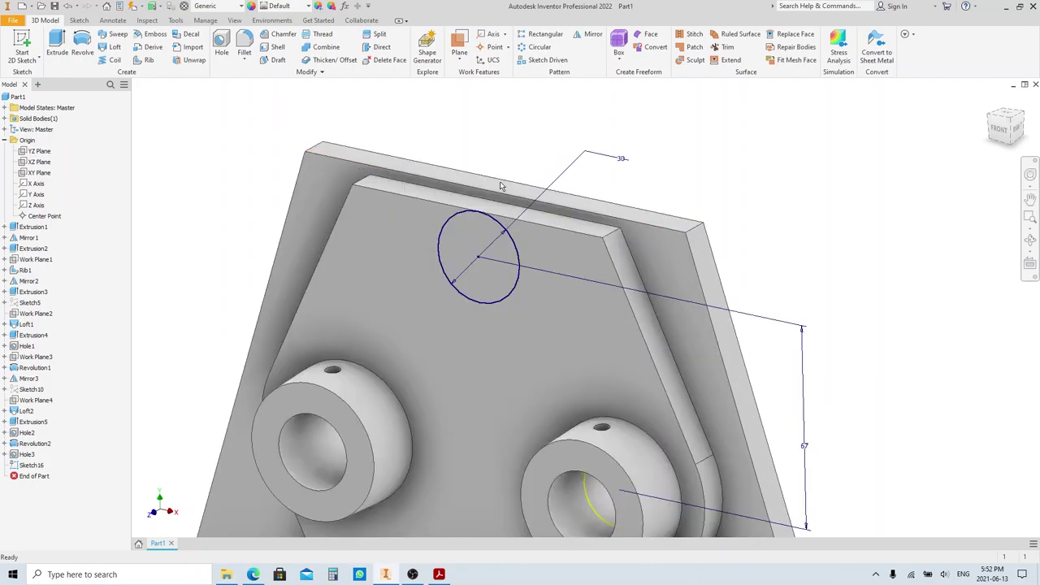
shift+middle_drag(500, 181, 616, 177)
- Extrude the 30 mm circle asymmetrically as a joined boss, 5 mm outward and 25 mm back through the plate
key(e)
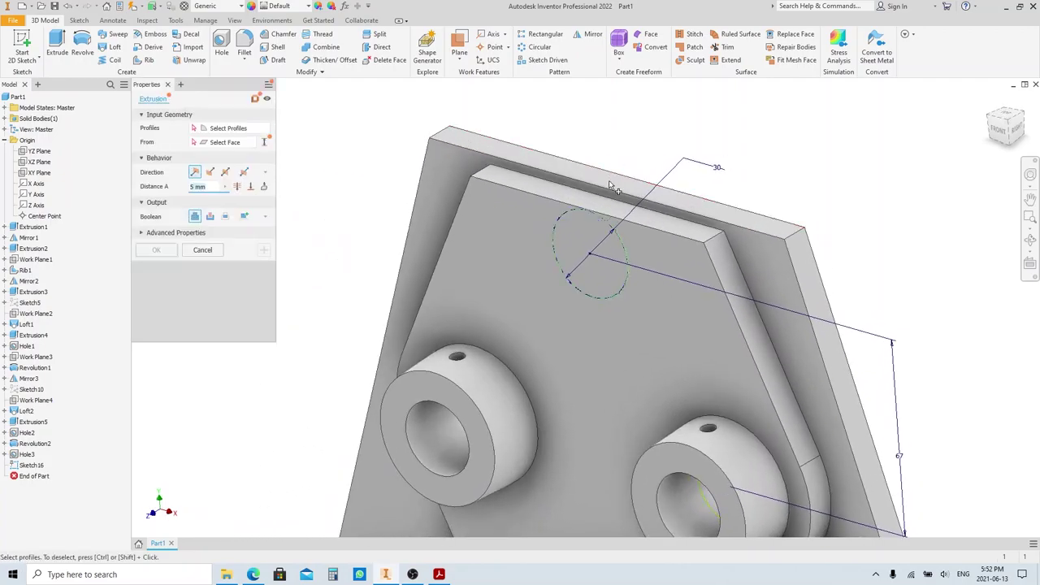
click(589, 232)
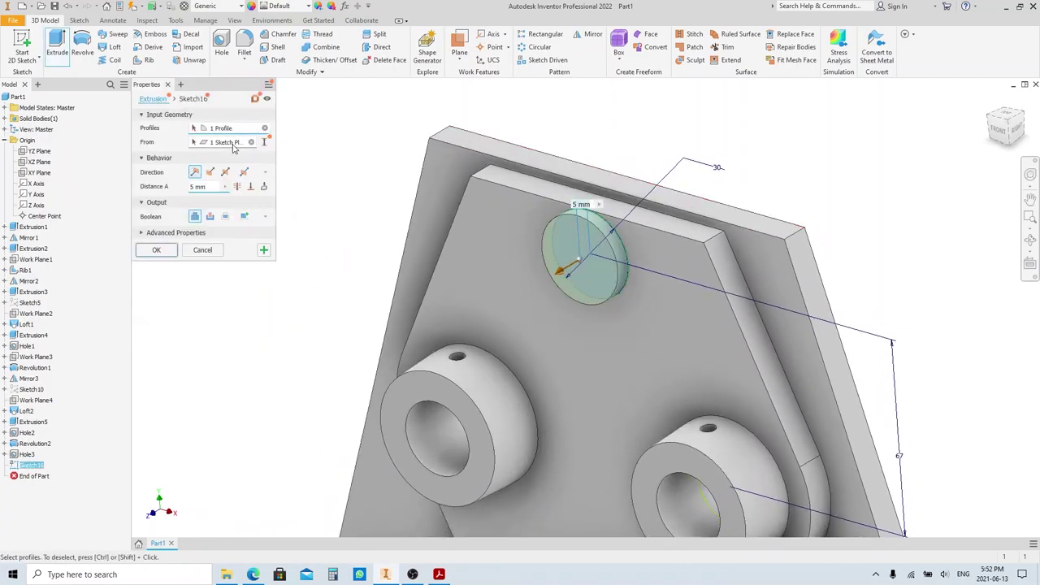
click(244, 173)
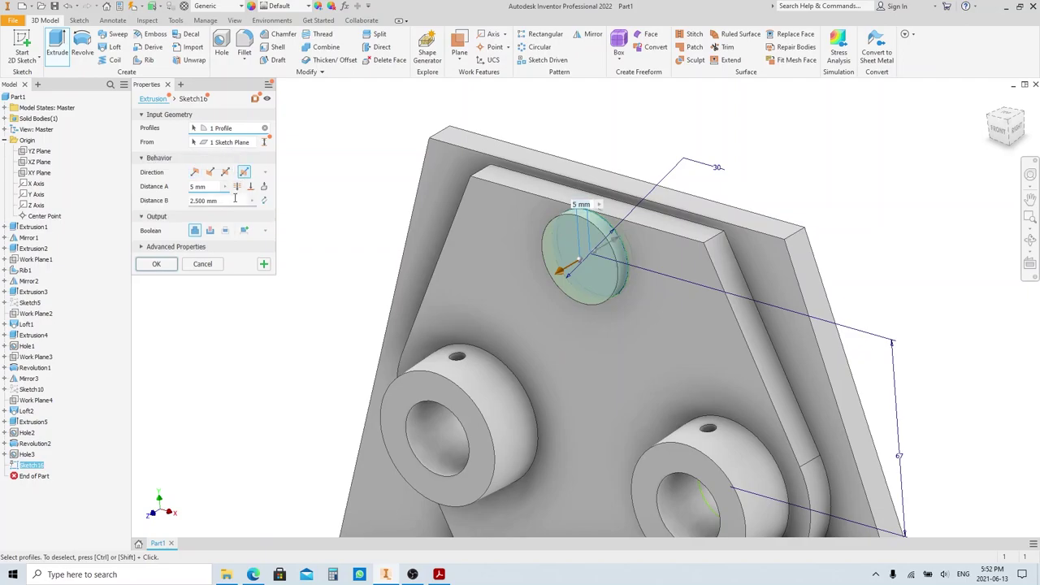
drag(615, 245, 655, 217)
click(223, 202)
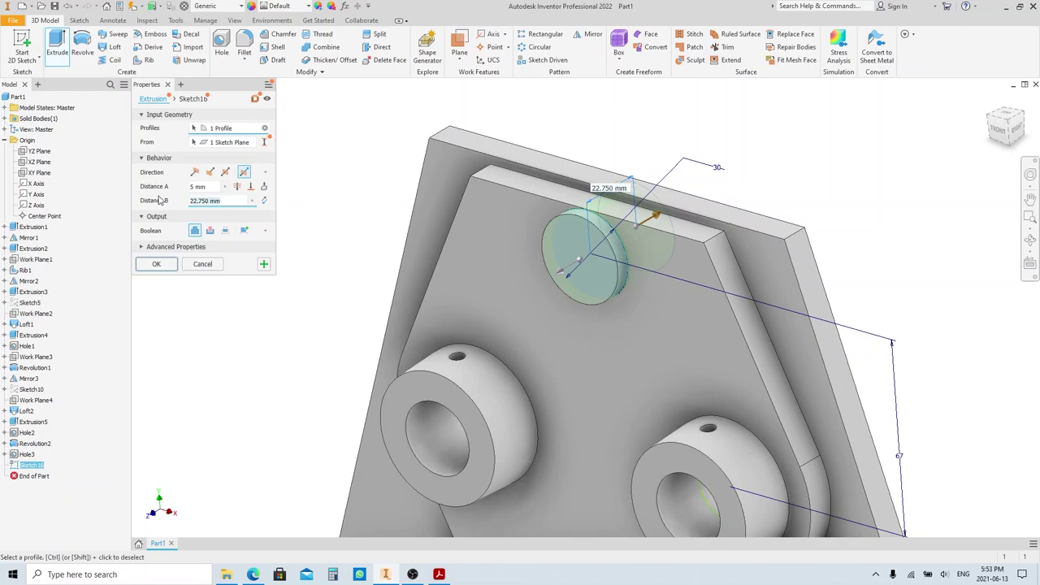
text(25)
shift+middle_drag(638, 213, 664, 224)
click(156, 264)
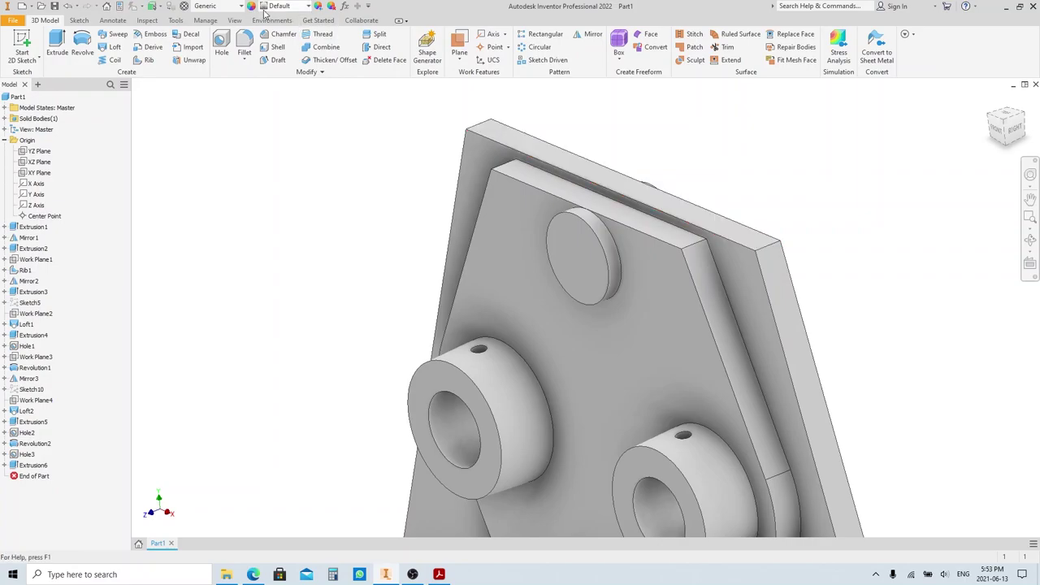
- Cut a simple 13 mm through-all hole concentric with the upper boss
click(583, 249)
click(601, 248)
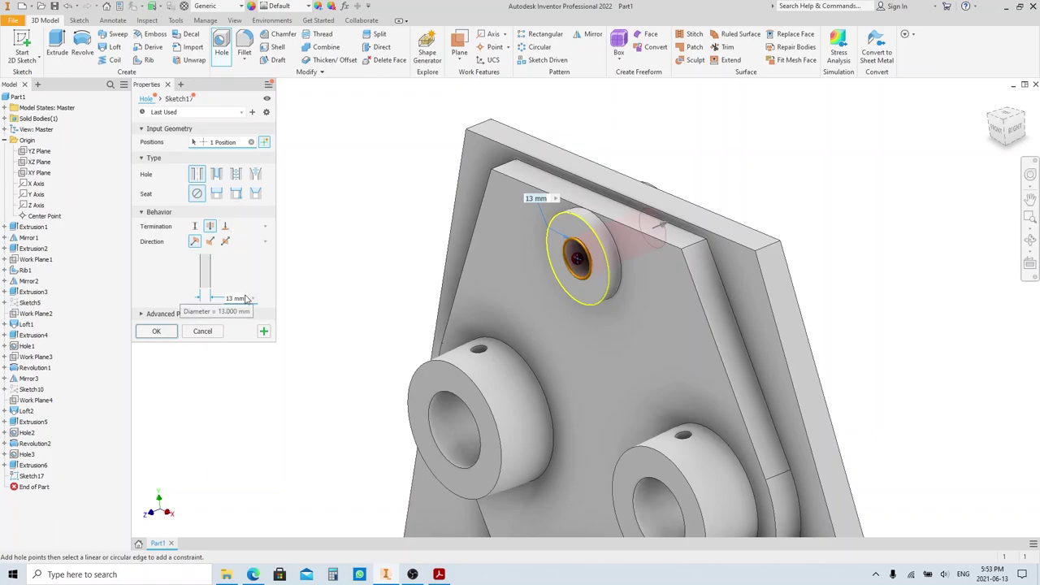
click(159, 333)
shift+middle_drag(493, 235, 715, 276)
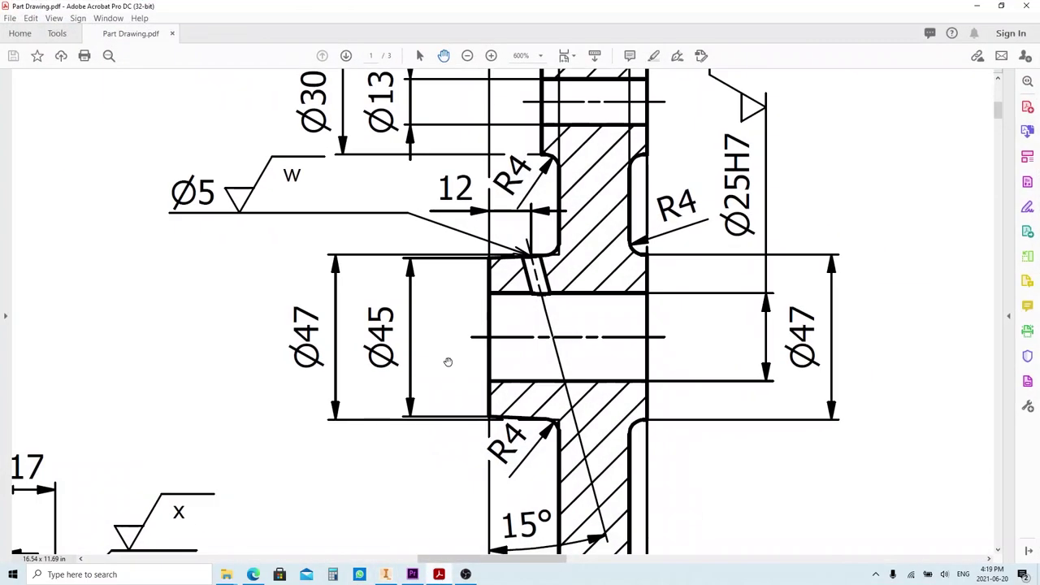
- Check the bottom flange's hole layout in the part drawing and start a sketch on the flange's underside
ctrl+scroll(649, 293, down, 5)
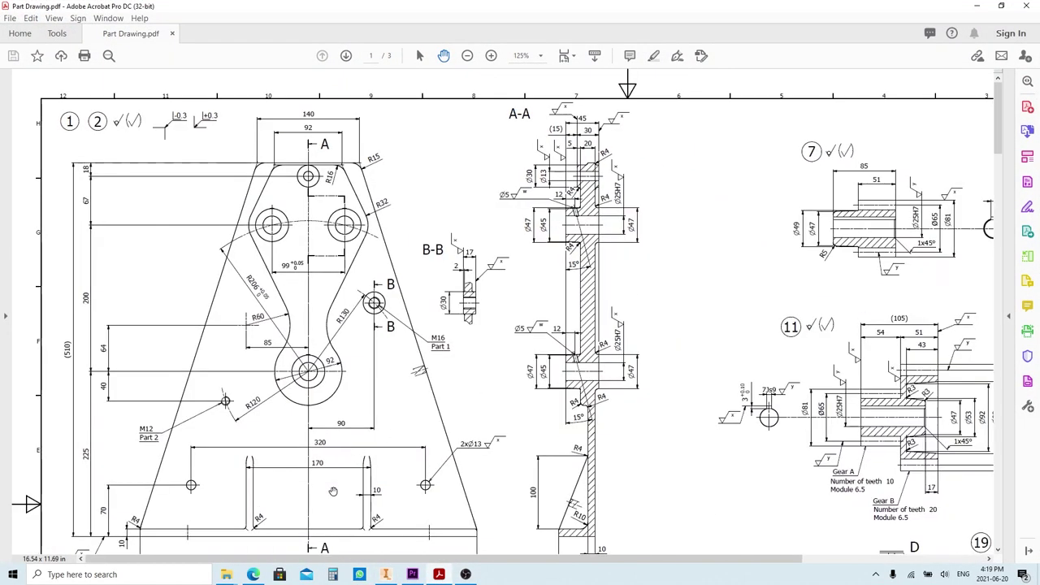
ctrl+scroll(332, 492, down, 1)
scroll(295, 499, down, 1)
ctrl+scroll(154, 443, up, 2)
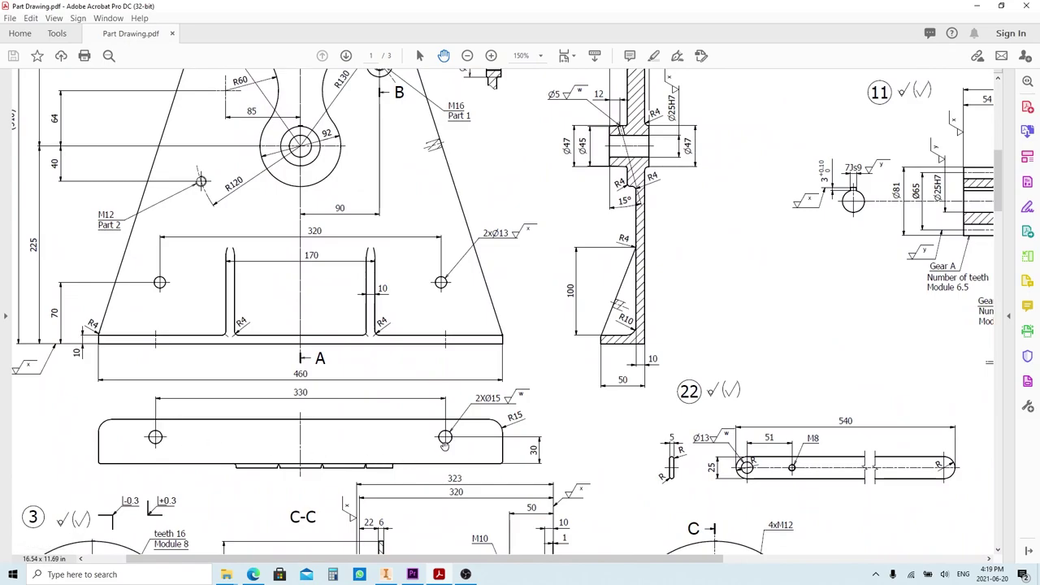
click(388, 575)
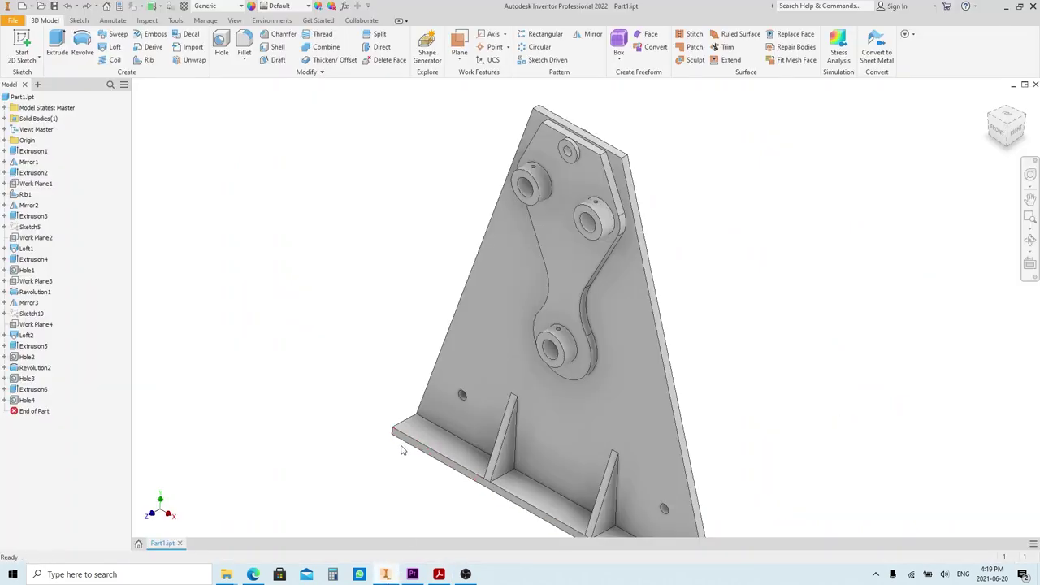
shift+middle_drag(399, 453, 410, 377)
middle_drag(518, 415, 502, 273)
key(s)
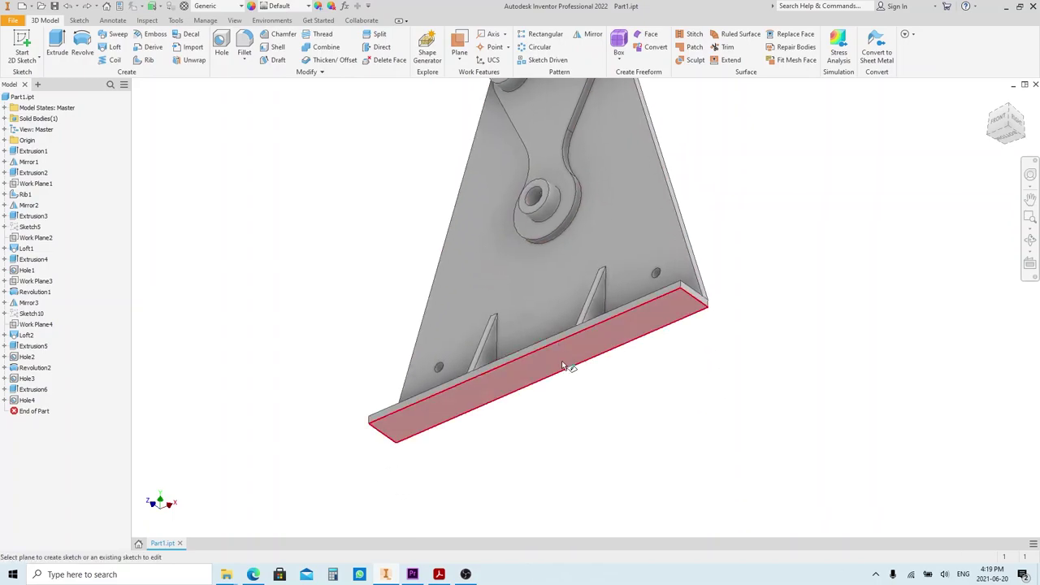
click(562, 363)
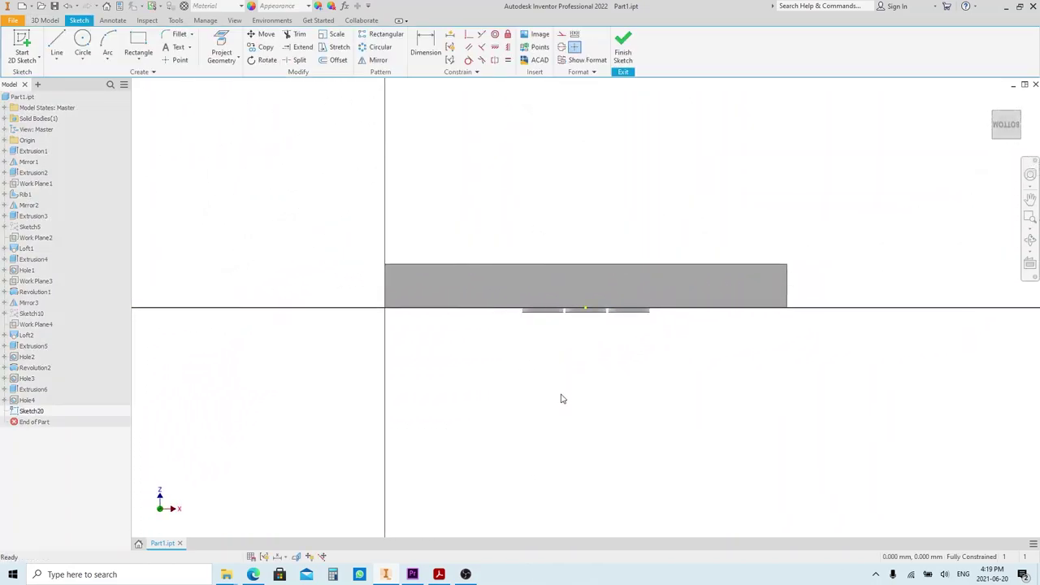
- Sketch a horizontal line along the flange's underside and set its length to 330 mm
key(l)
click(469, 281)
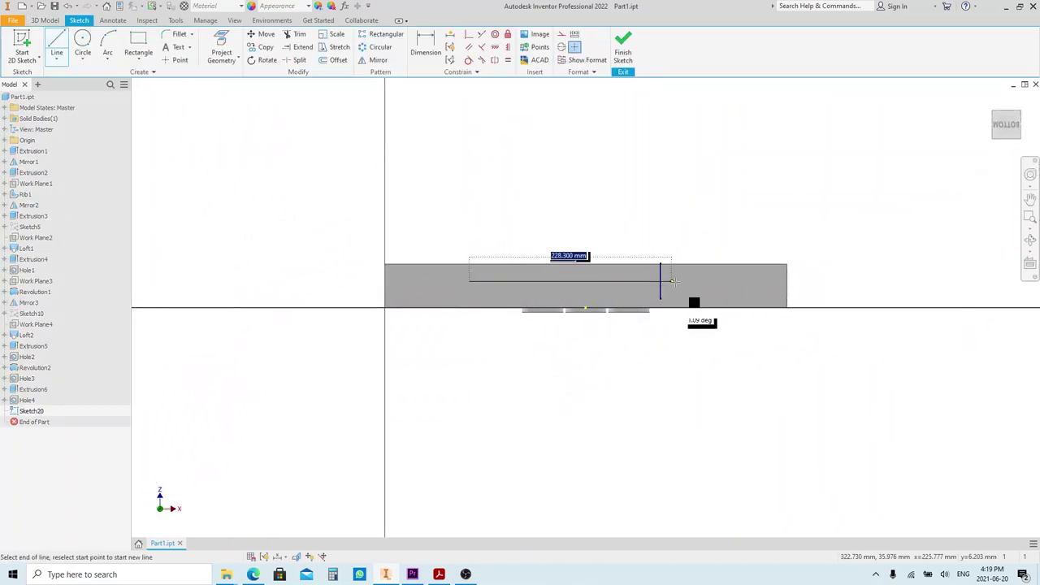
click(684, 281)
key(Escape)
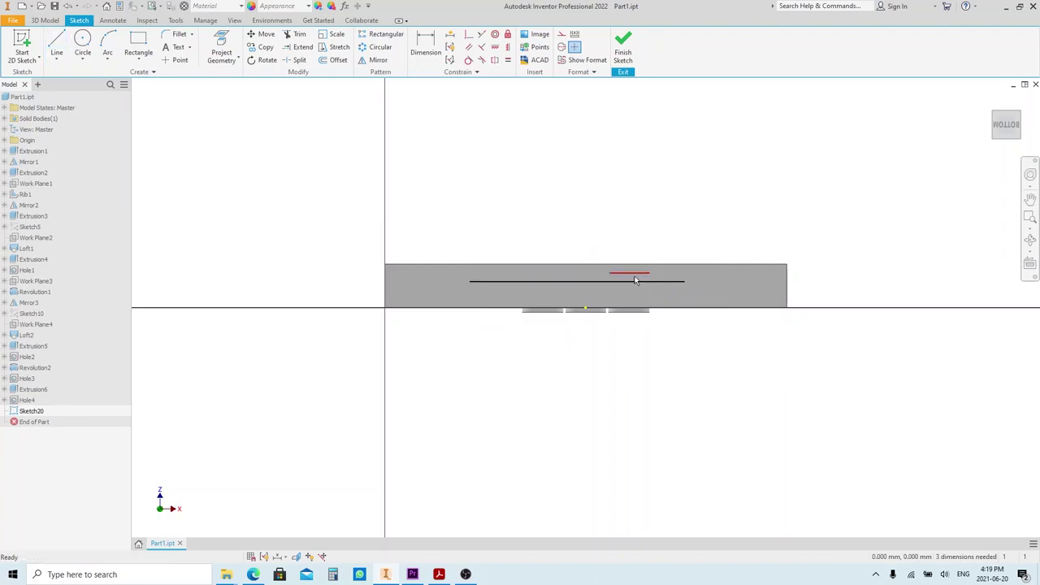
key(d)
click(611, 288)
click(597, 217)
text(3)
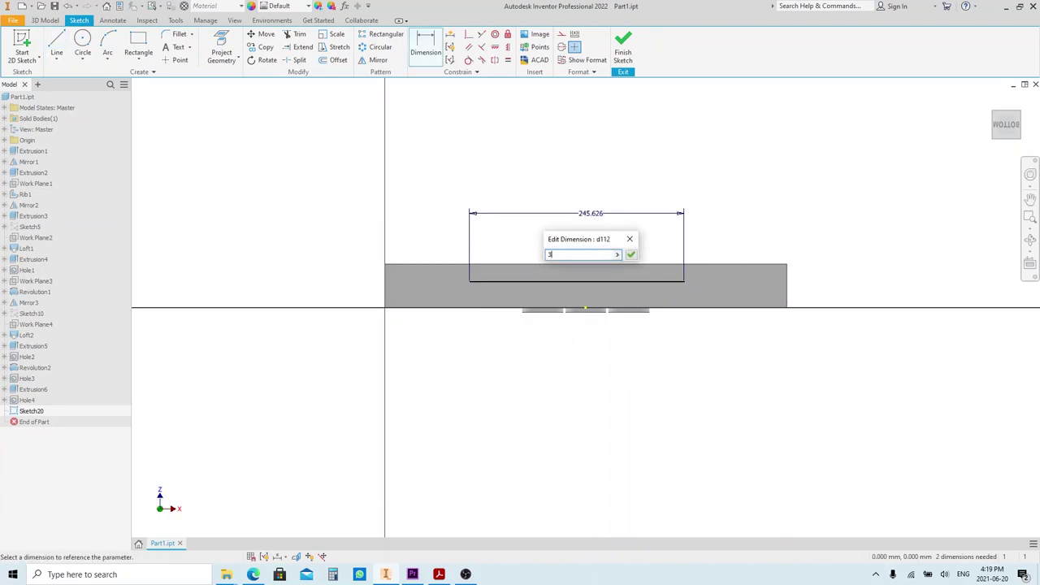
text(30)
key(Return)
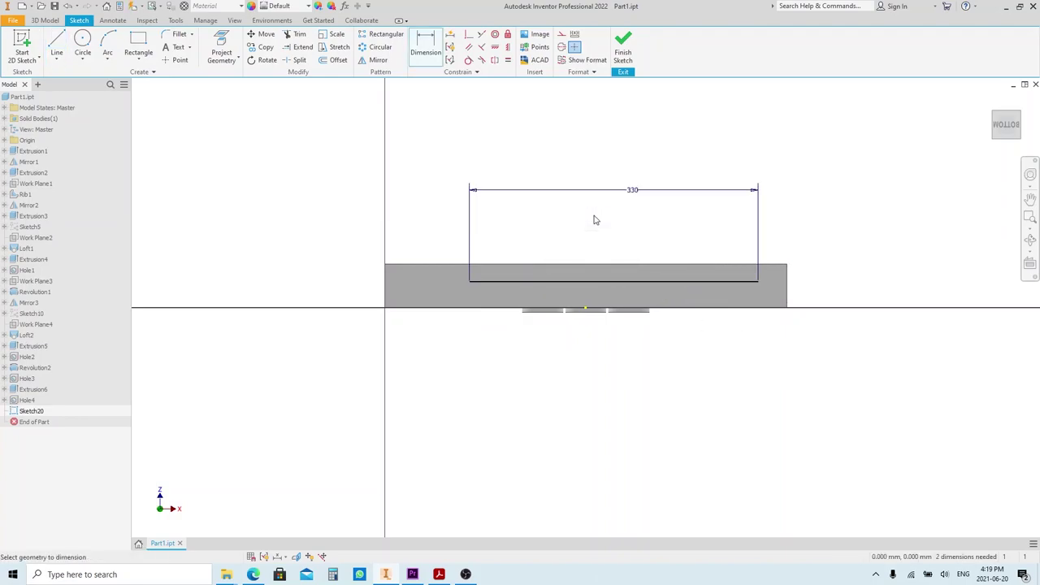
- Set the line 30 mm from the flange's long back edge, centre it on that edge's midpoint, and finish the sketch
click(696, 282)
click(738, 308)
click(805, 291)
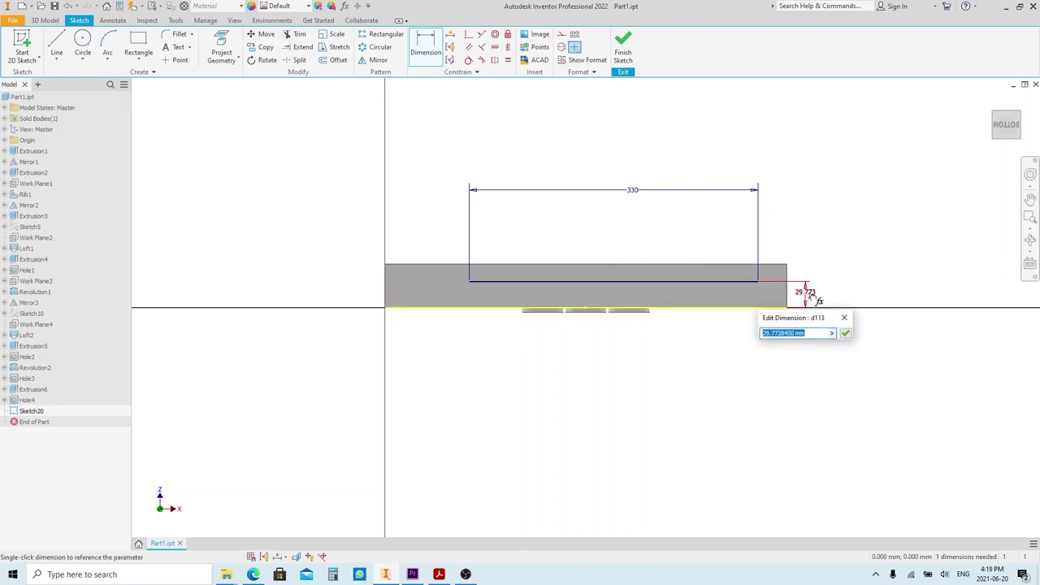
text(30)
key(Return)
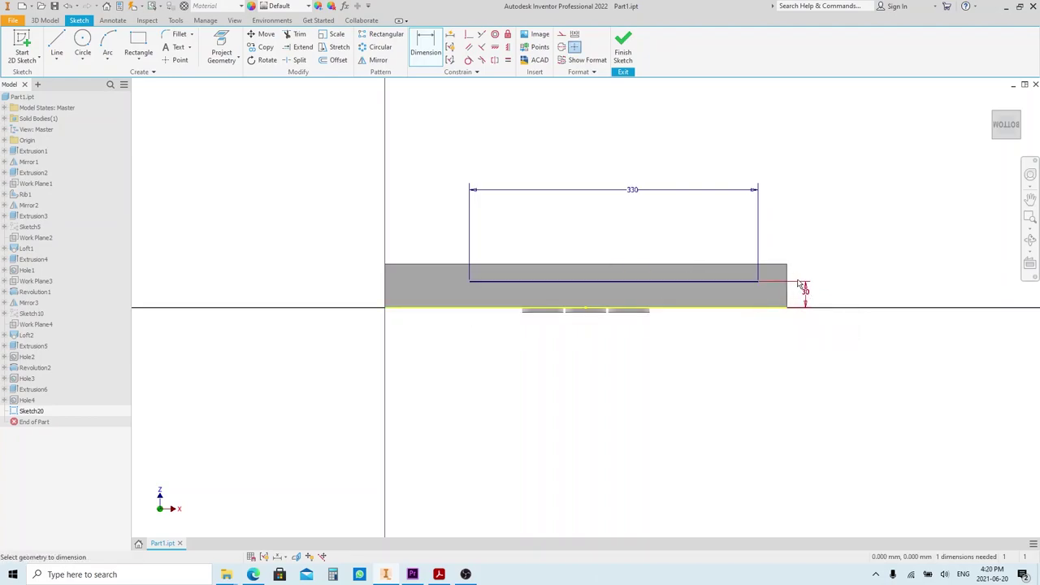
click(495, 46)
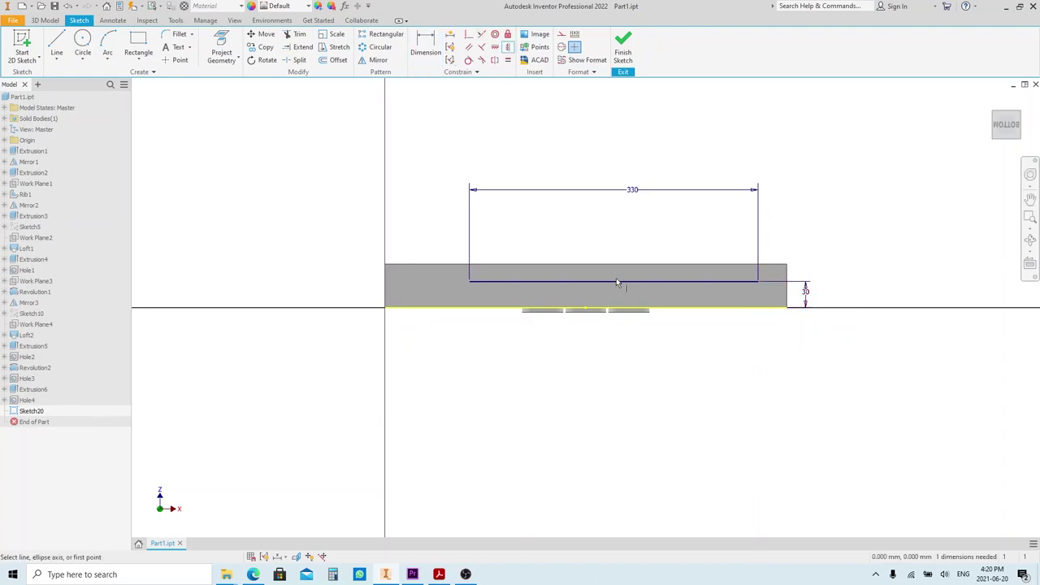
click(615, 284)
click(586, 310)
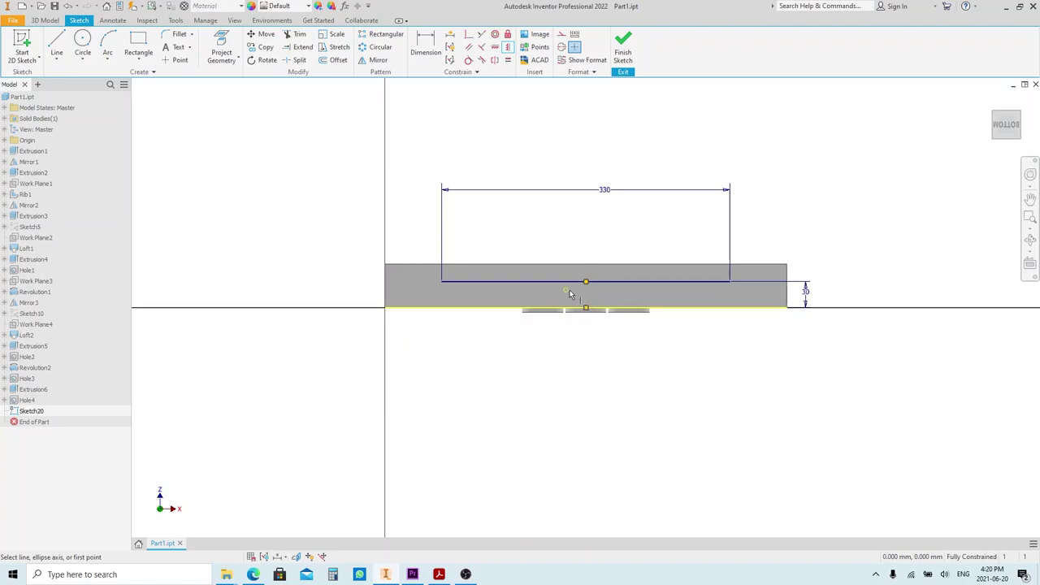
click(623, 47)
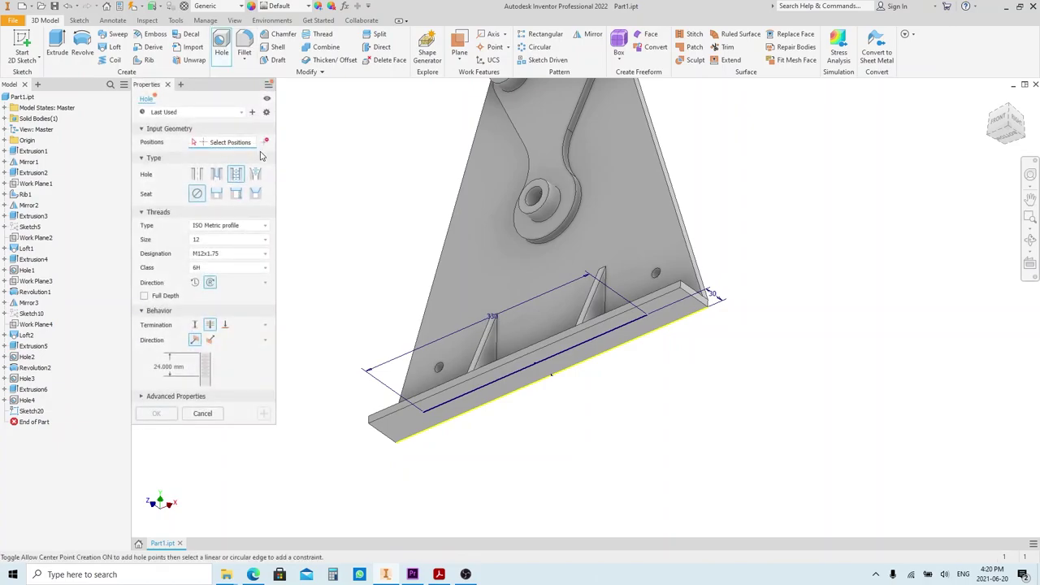
- Cut simple 15 mm through-all holes in the flange at both endpoints of the sketched line
click(198, 174)
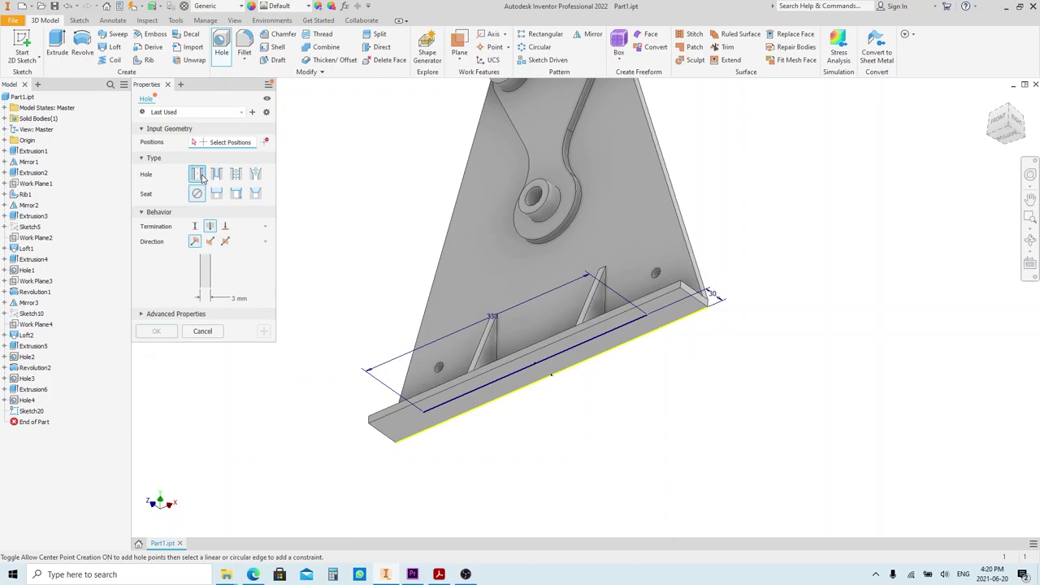
click(423, 413)
click(648, 318)
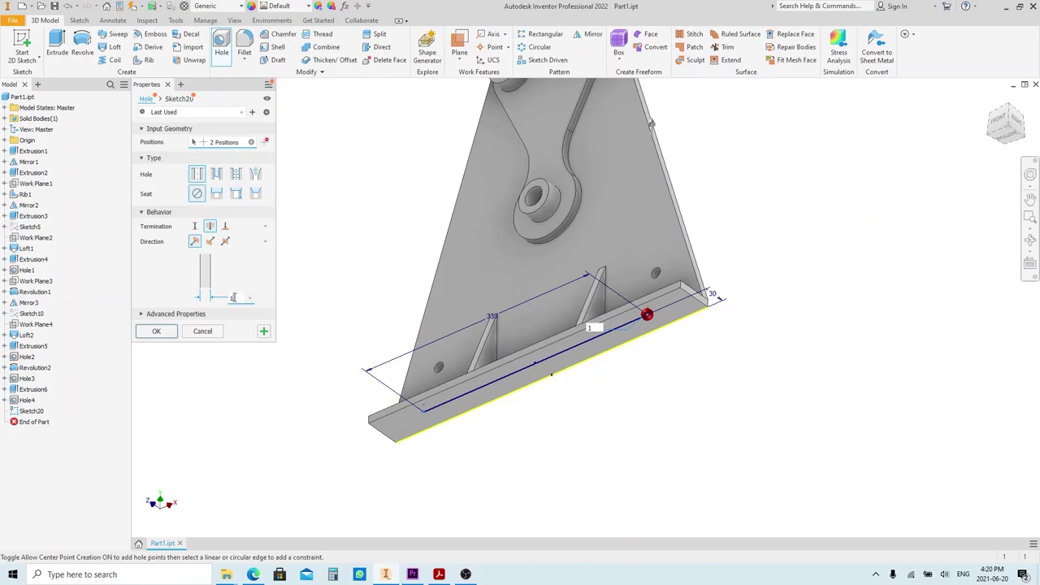
click(156, 331)
shift+middle_drag(386, 340, 399, 397)
middle_drag(452, 354, 445, 425)
scroll(456, 382, up, 1)
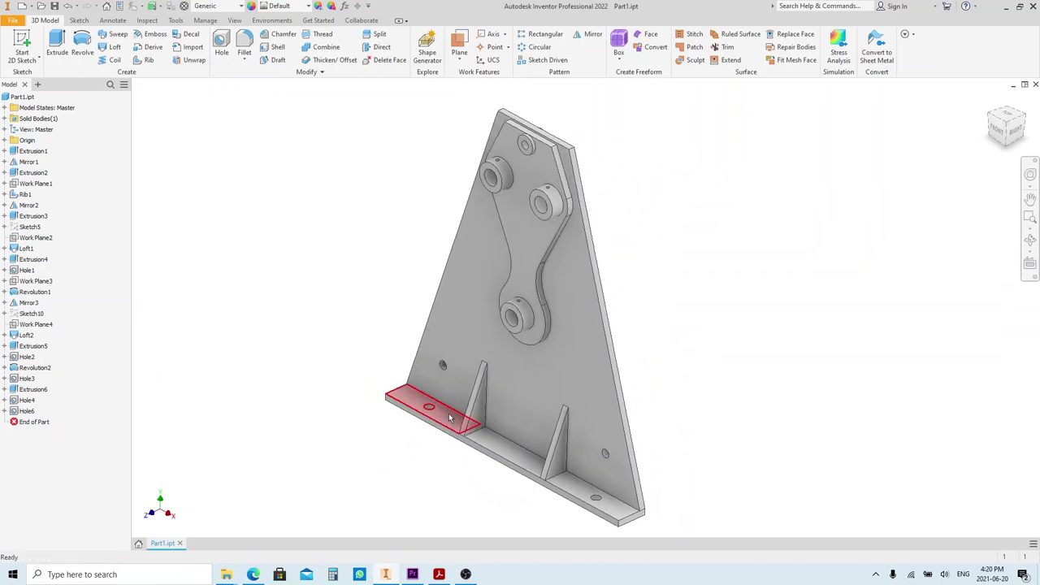
- Check the fillet radii in the part drawing and round the flange's outer corners and the plate's top corners to 15 mm
click(444, 575)
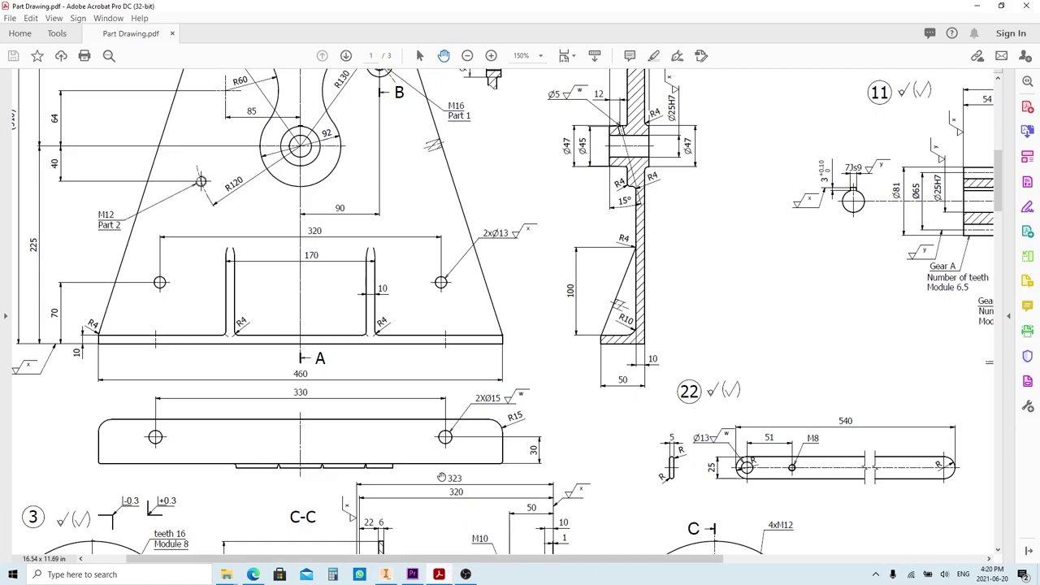
ctrl+scroll(441, 477, down, 4)
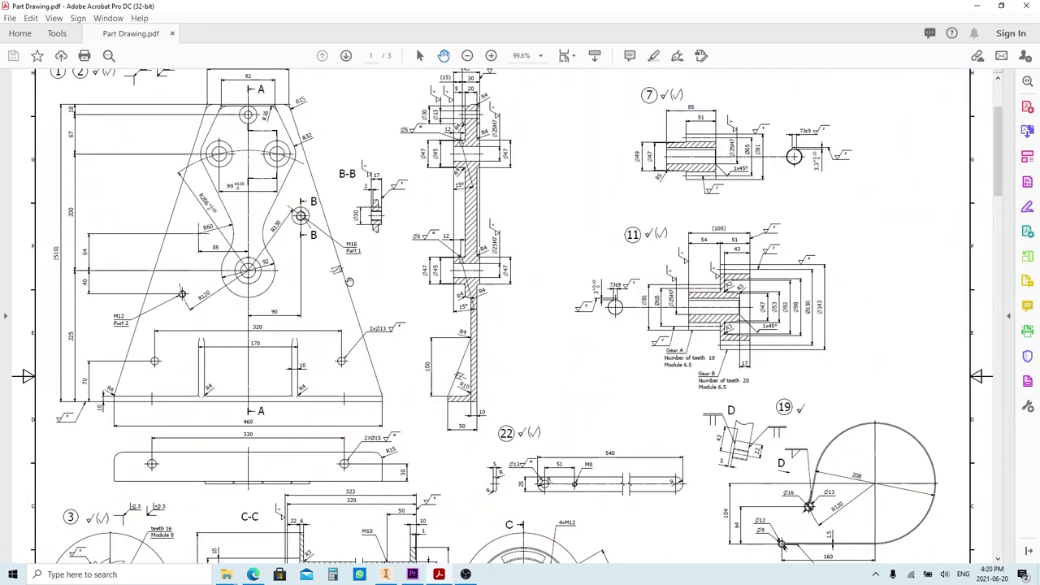
drag(234, 154, 234, 156)
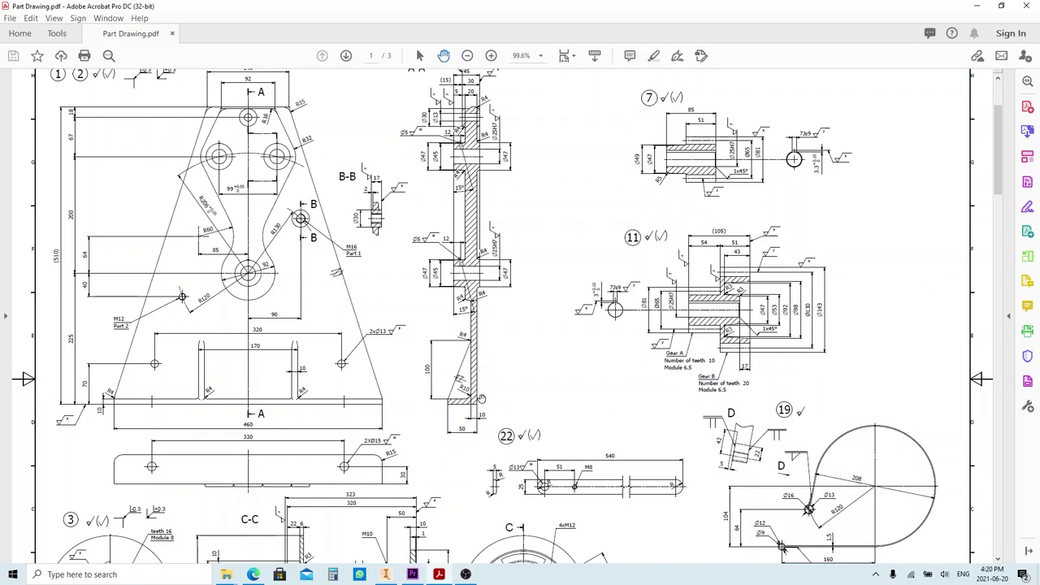
click(439, 574)
key(f)
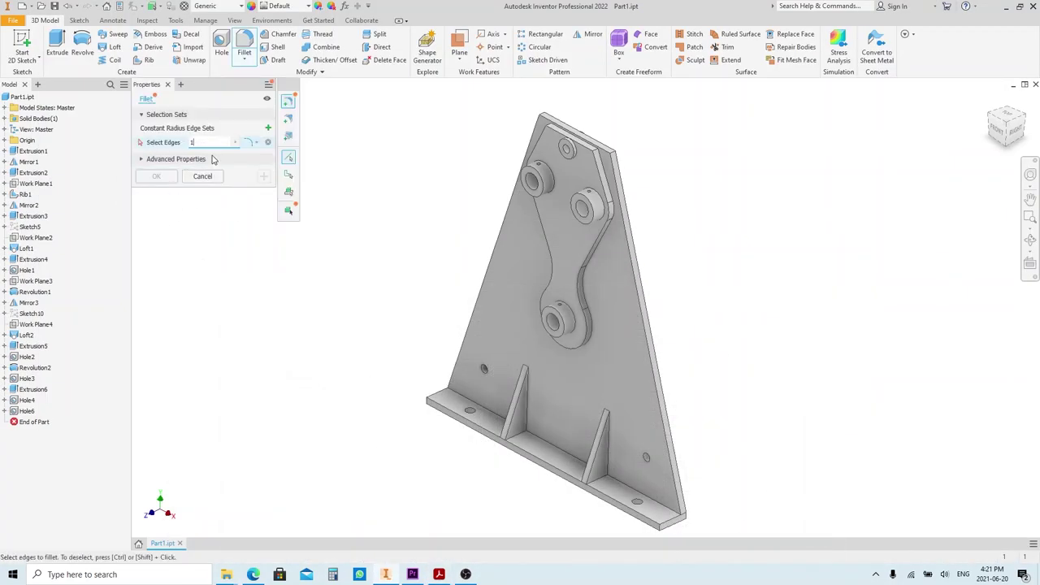
click(665, 532)
scroll(415, 407, down, 5)
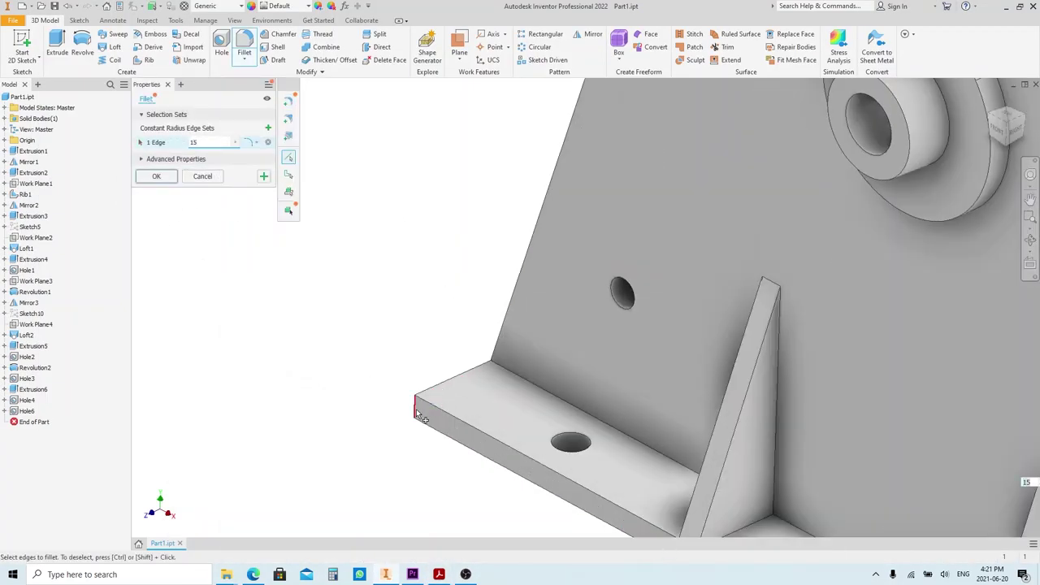
scroll(374, 410, up, 6)
scroll(479, 276, down, 5)
click(509, 411)
click(509, 413)
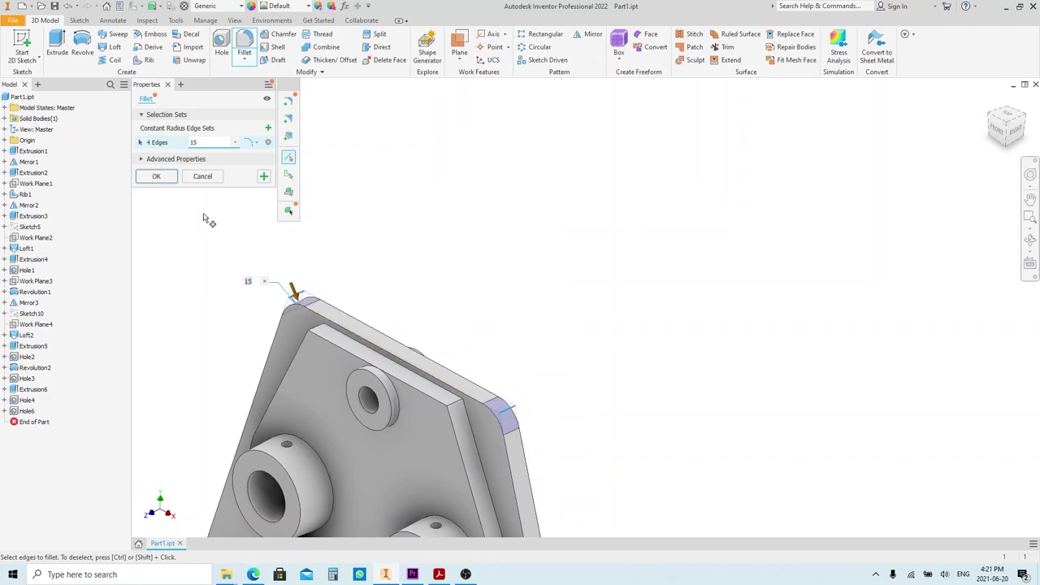
click(263, 176)
key(F6)
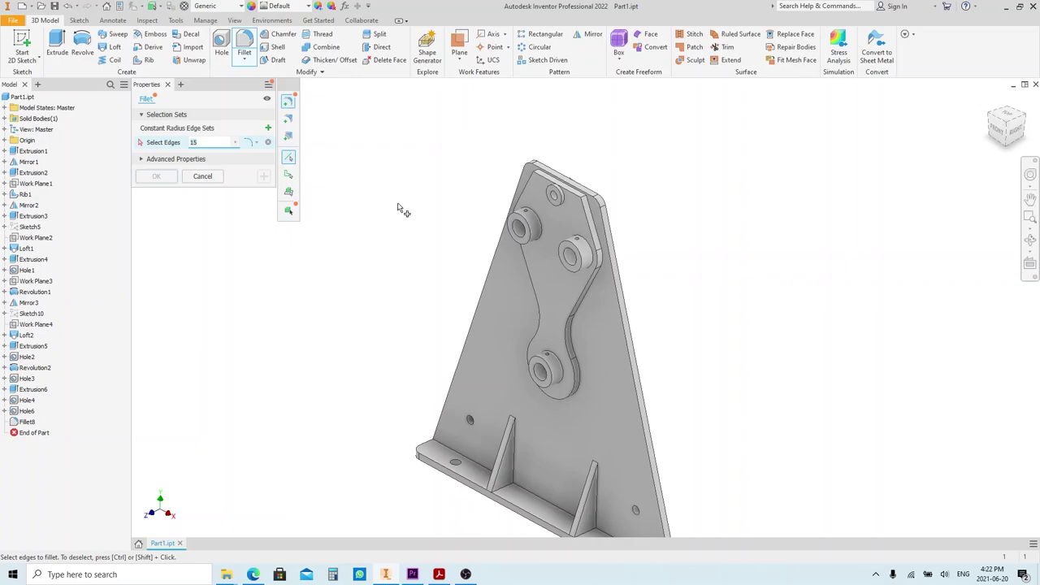
- Fillet the two top corners of the raised profile with a 16 mm radius
scroll(648, 269, down, 4)
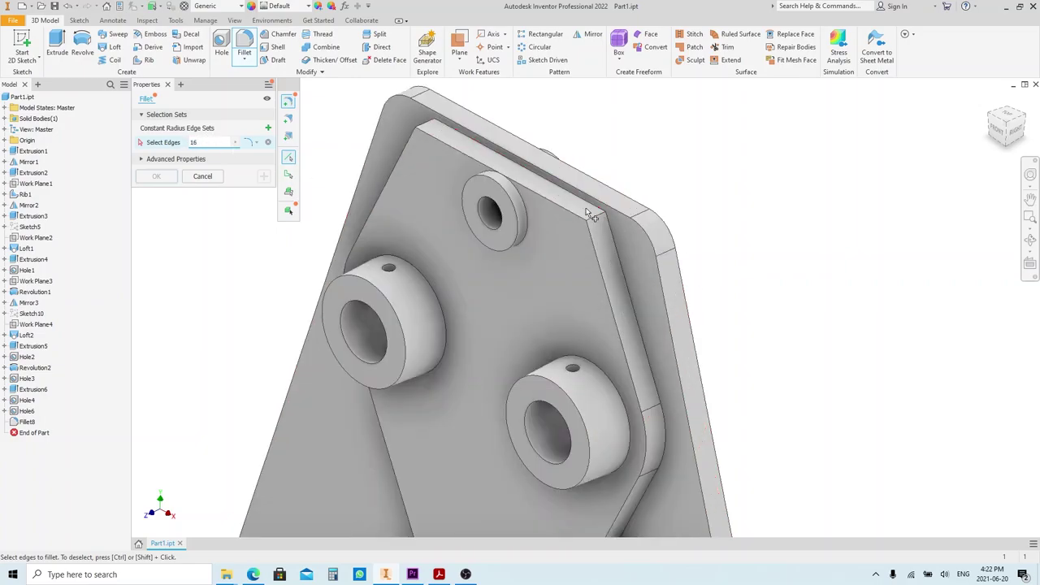
click(599, 218)
click(437, 132)
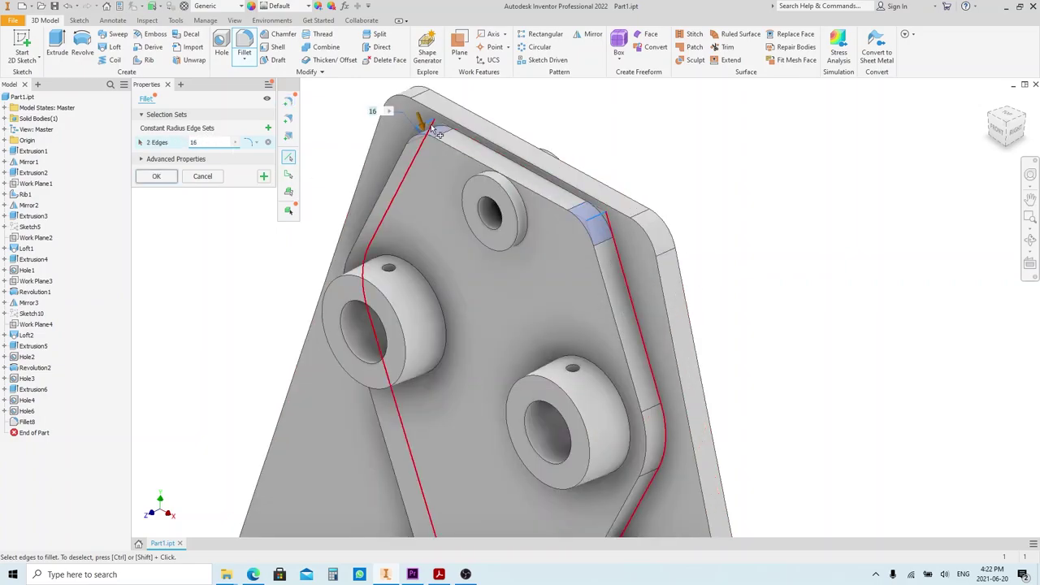
click(263, 176)
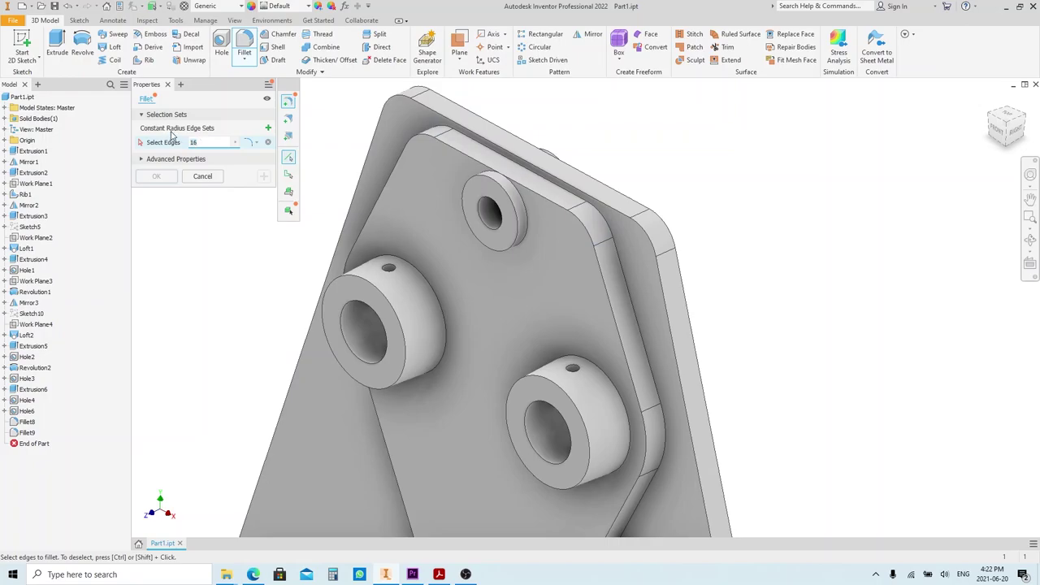
- Apply a 10 mm fillet to the three inner edge segments where the plate meets the flange
text(4)
scroll(584, 146, up, 5)
scroll(646, 387, down, 5)
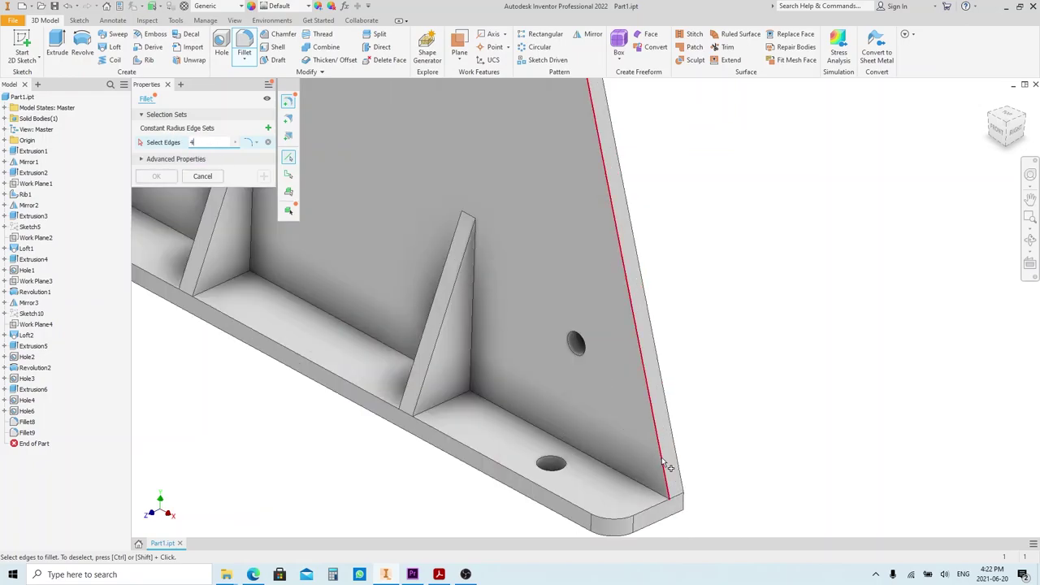
scroll(674, 463, up, 3)
click(567, 443)
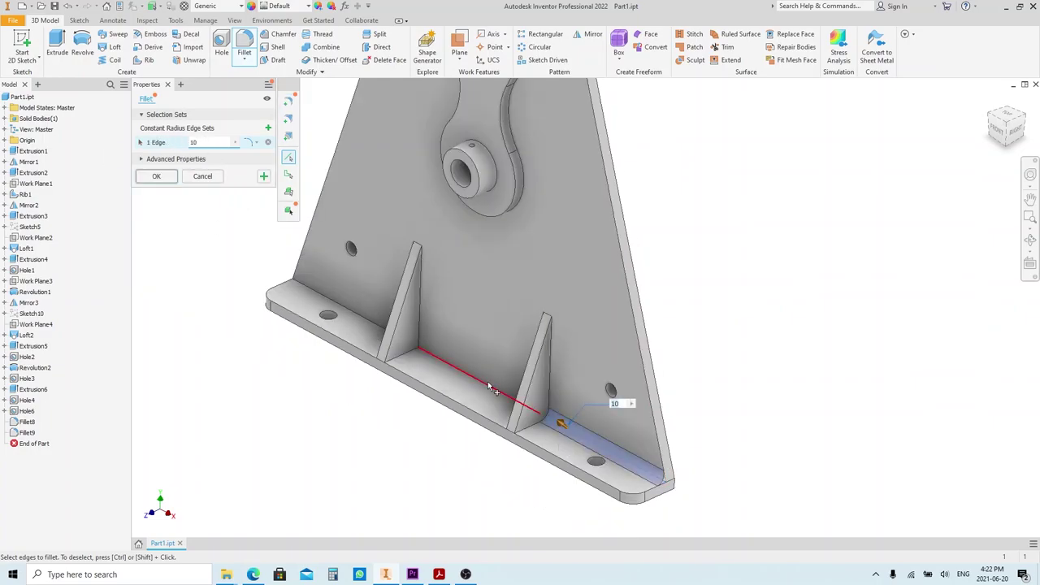
click(487, 381)
click(299, 282)
click(264, 177)
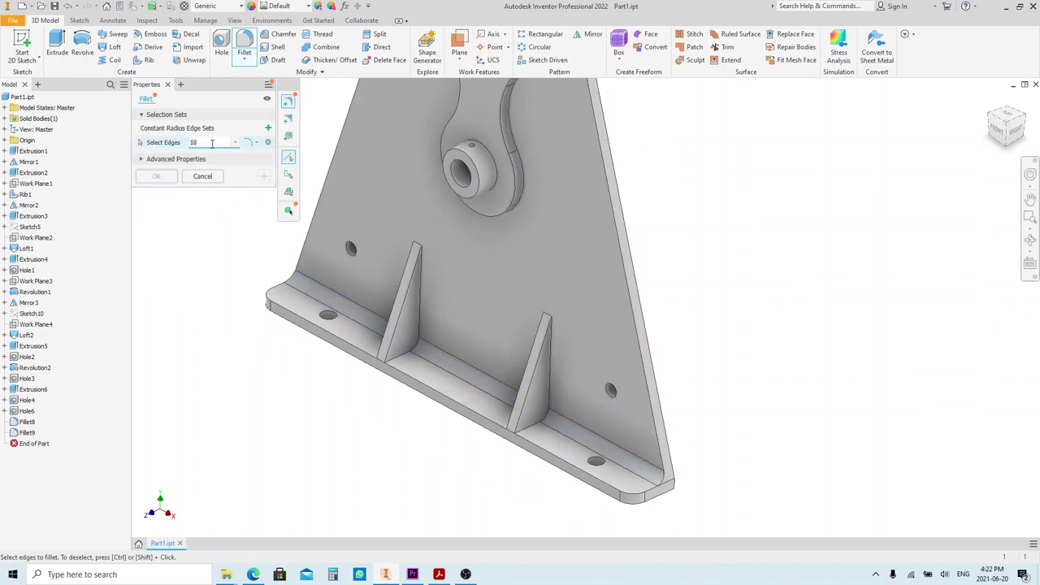
- Select the front bosses' base edges and the raised profile's edges for a 4 mm fillet
click(236, 163)
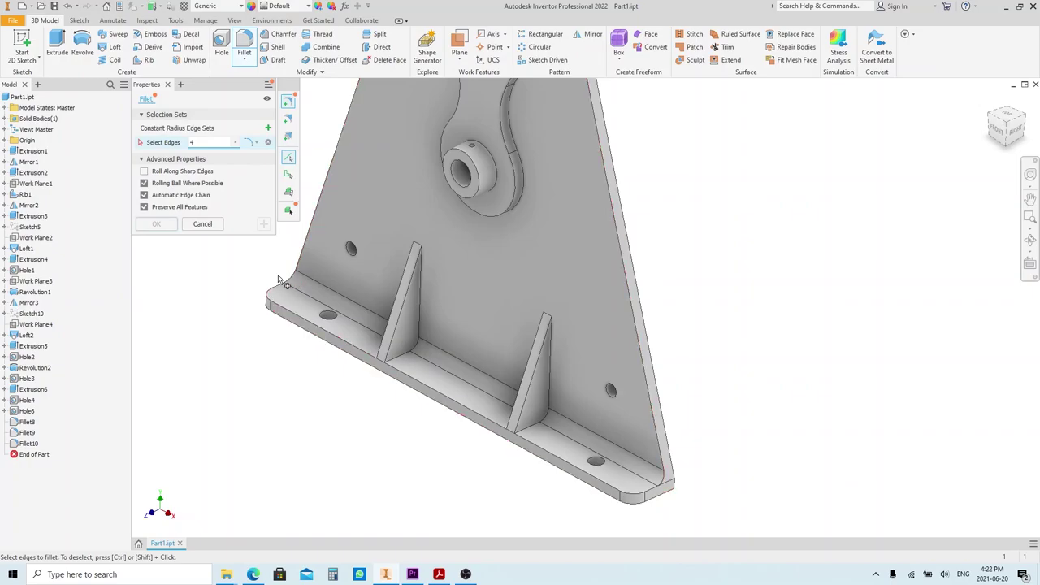
scroll(475, 359, down, 2)
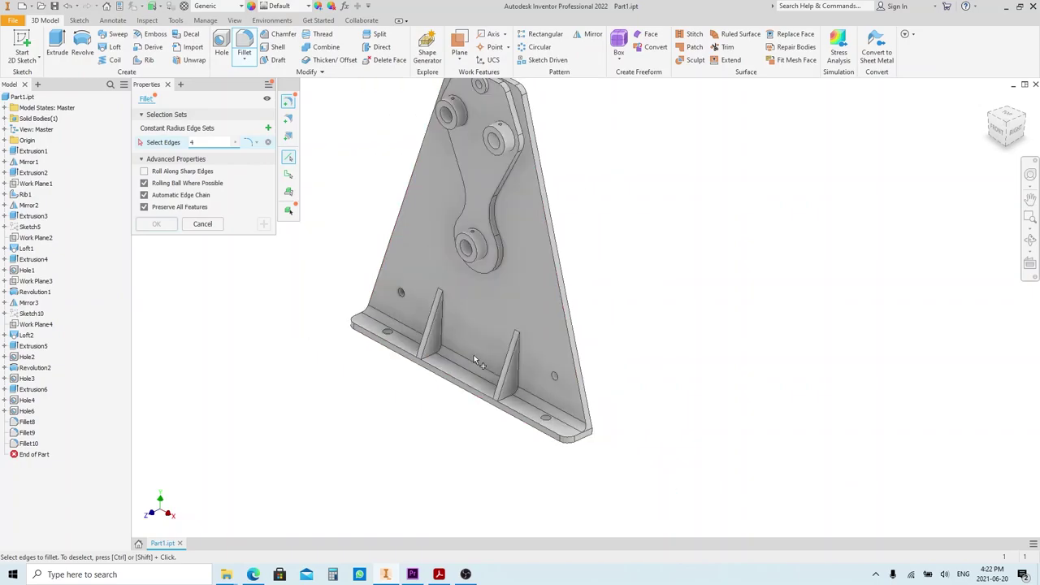
scroll(508, 106, up, 5)
click(512, 162)
scroll(569, 224, down, 2)
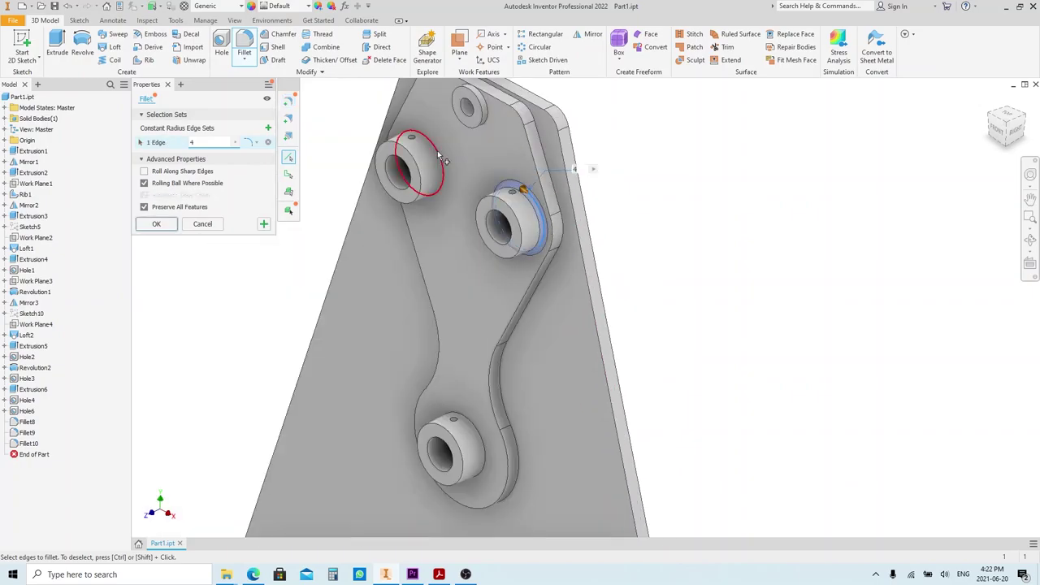
click(439, 153)
click(486, 115)
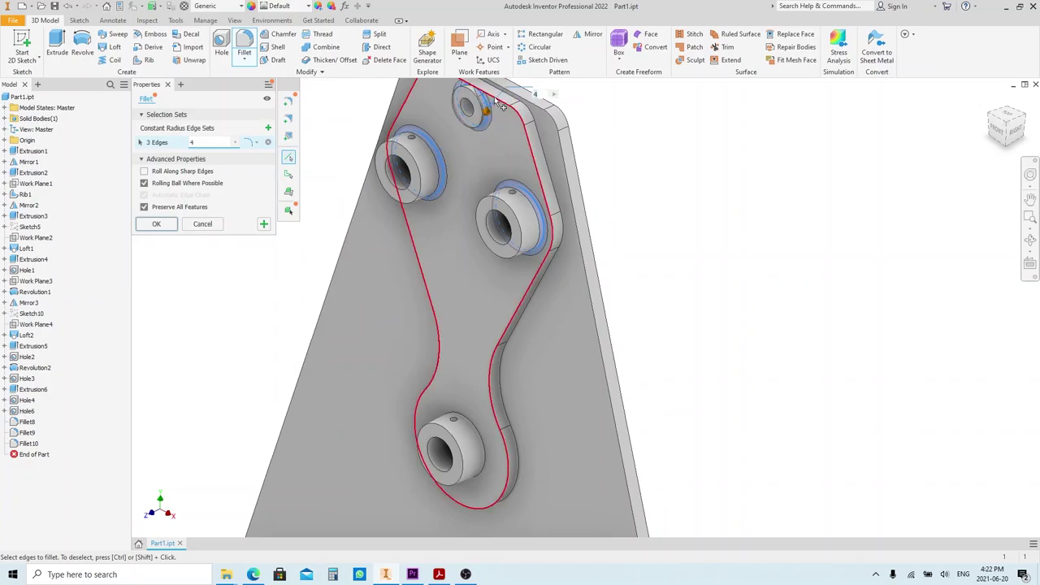
click(479, 436)
click(492, 415)
- Add the plate's outer outline edges to the 4 mm fillet selection
scroll(631, 366, down, 2)
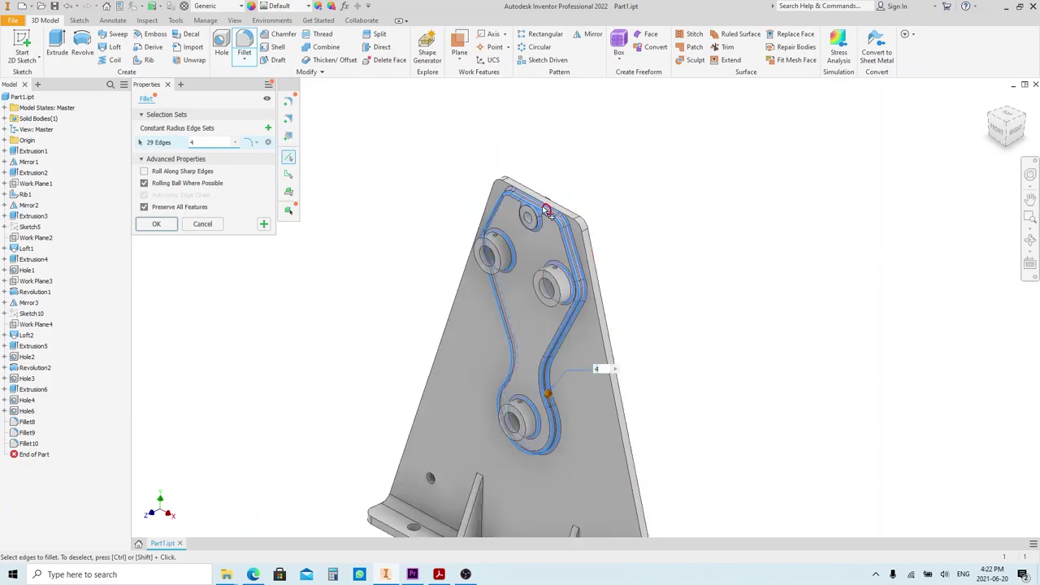
scroll(543, 197, up, 5)
click(536, 195)
click(520, 164)
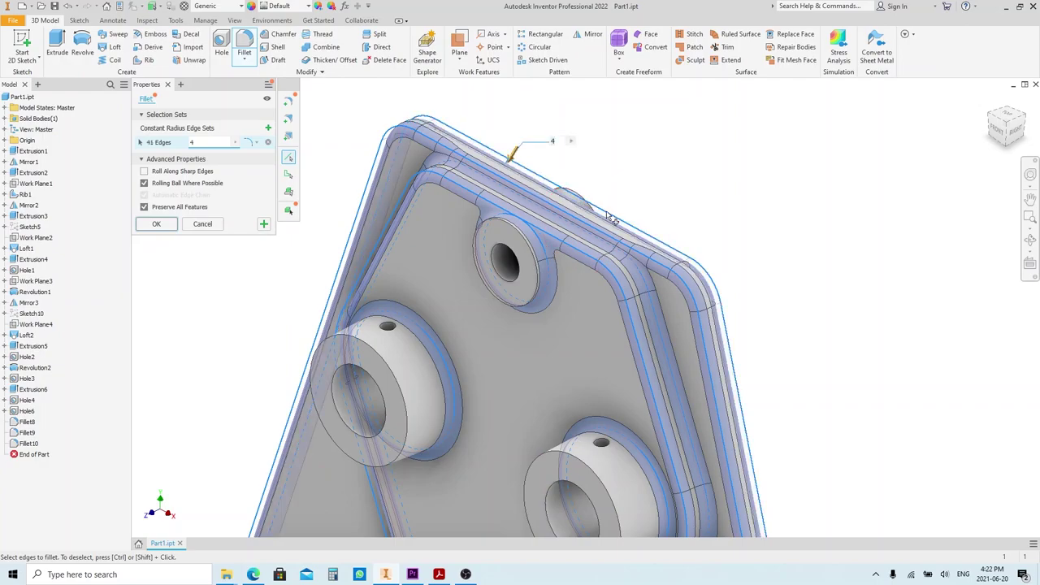
- Add the base edges of the three bosses on the plate's rear face to the 4 mm fillet
shift+middle_drag(642, 220, 450, 334)
scroll(720, 213, down, 4)
scroll(377, 339, up, 3)
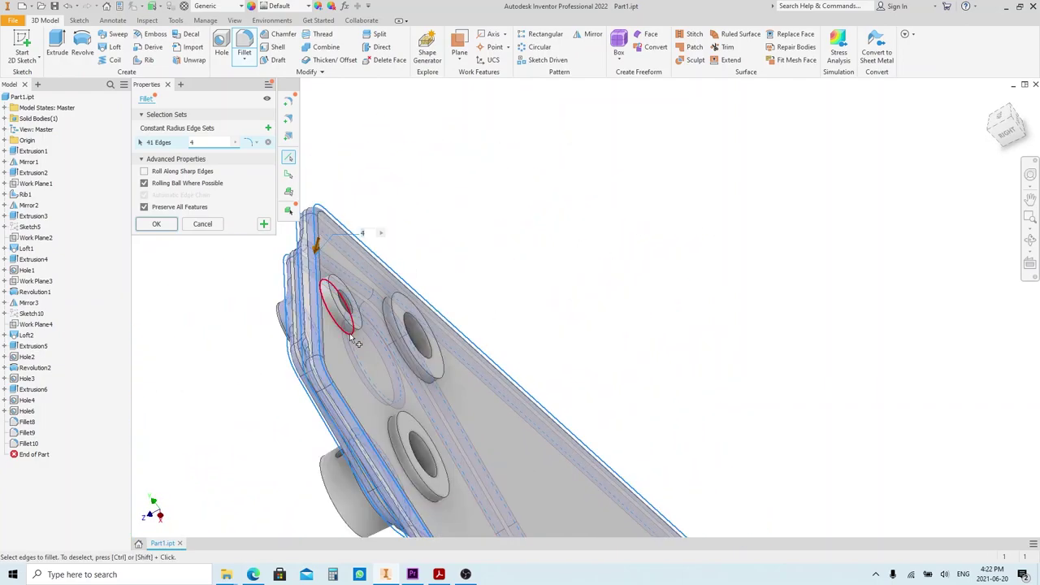
click(350, 335)
click(399, 344)
scroll(400, 343, down, 3)
scroll(386, 398, up, 3)
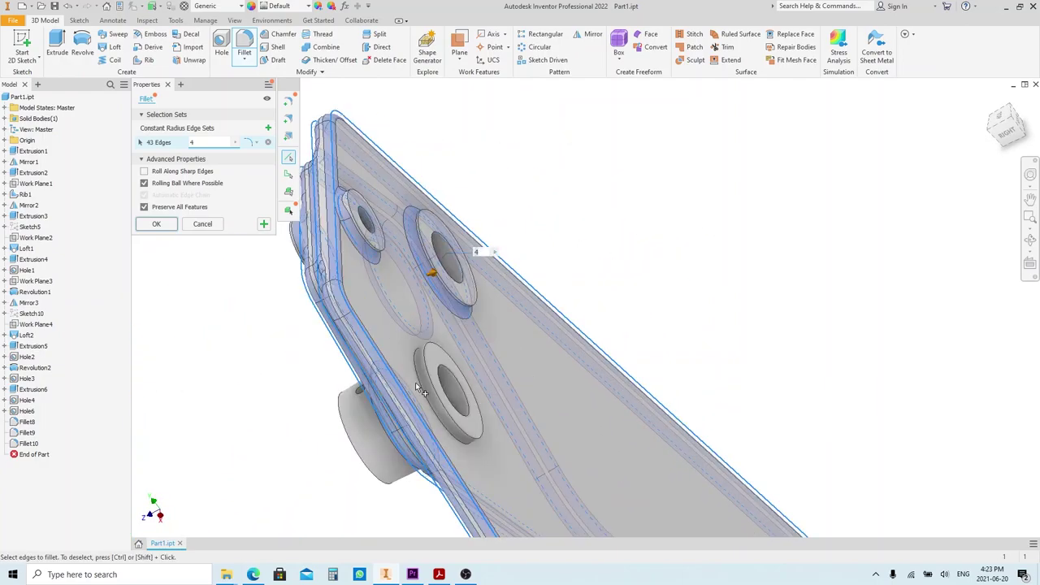
click(415, 382)
- Add the flange's front upper edge on the plate's right side and the right rib's edges to the 4 mm fillet selection
scroll(559, 209, down, 3)
shift+middle_drag(593, 236, 630, 255)
scroll(748, 508, up, 3)
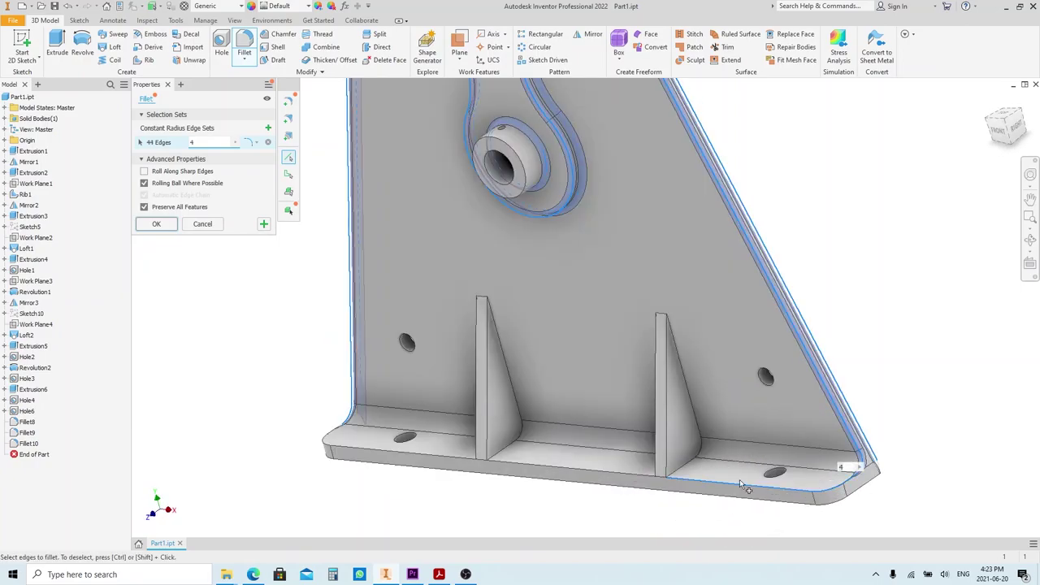
click(671, 463)
click(658, 387)
scroll(682, 342, up, 5)
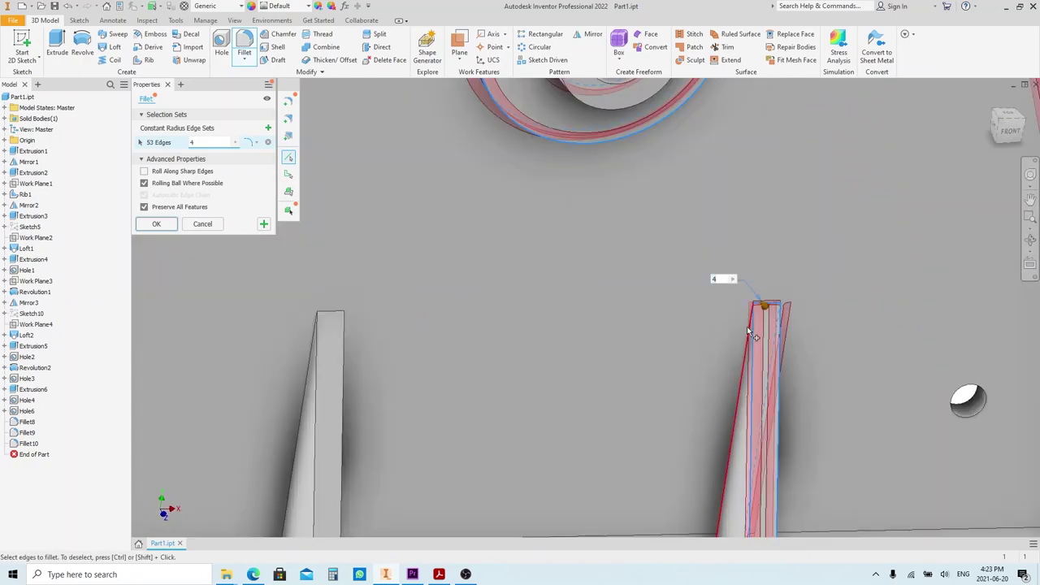
click(746, 327)
scroll(692, 259, down, 5)
scroll(696, 371, up, 3)
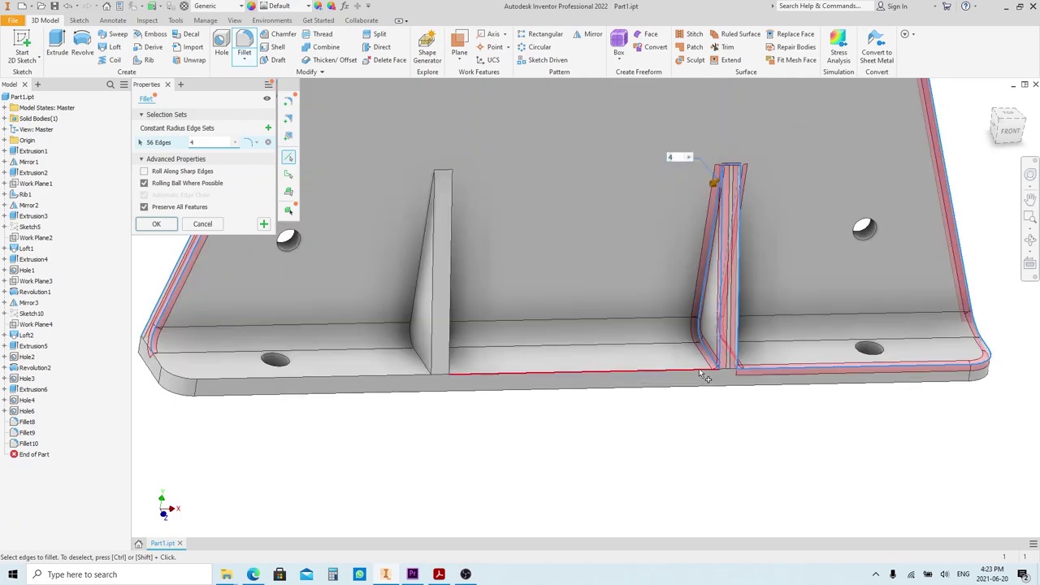
- Add the remaining front upper flange edges and the left rib's edges to the selection and apply the 4 mm fillet
click(689, 372)
shift+middle_drag(537, 331, 585, 268)
click(378, 403)
click(408, 358)
click(453, 246)
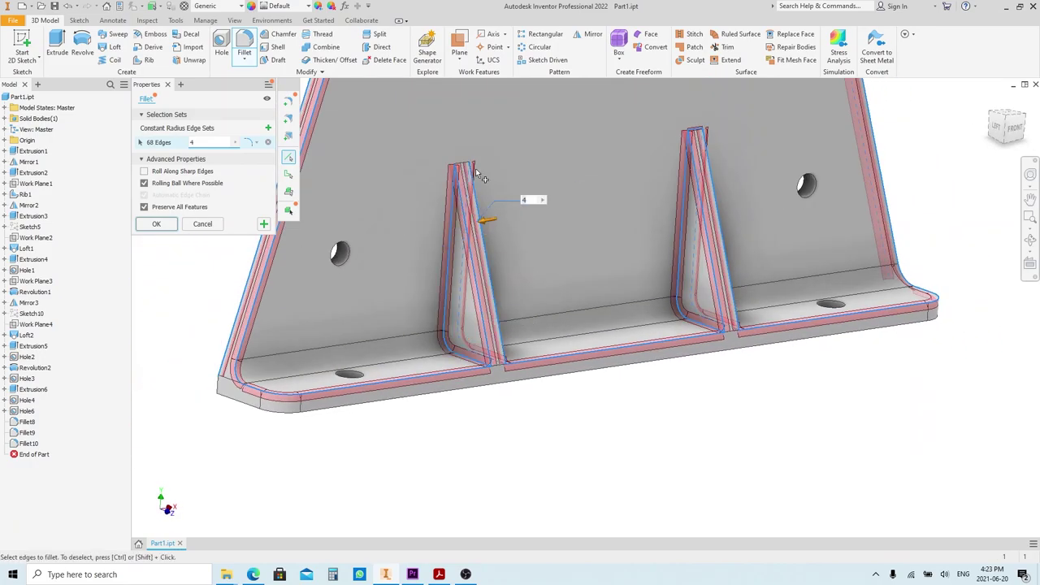
shift+middle_drag(608, 254, 524, 352)
click(265, 228)
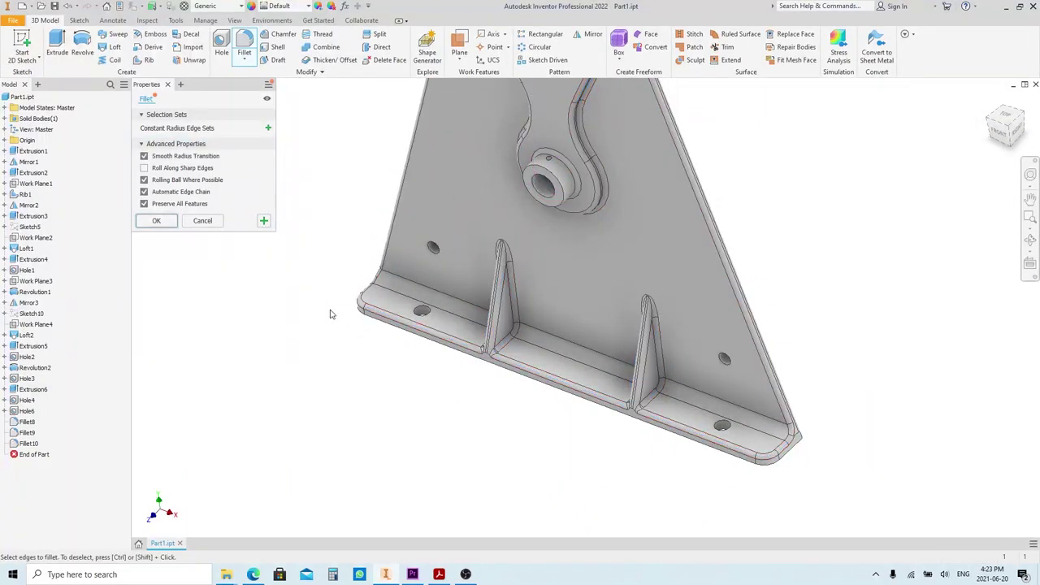
- Edit the finished 4 mm fillet to also include the short back-corner edges at both ends of the flange
shift+middle_drag(332, 311, 703, 291)
scroll(680, 460, up, 5)
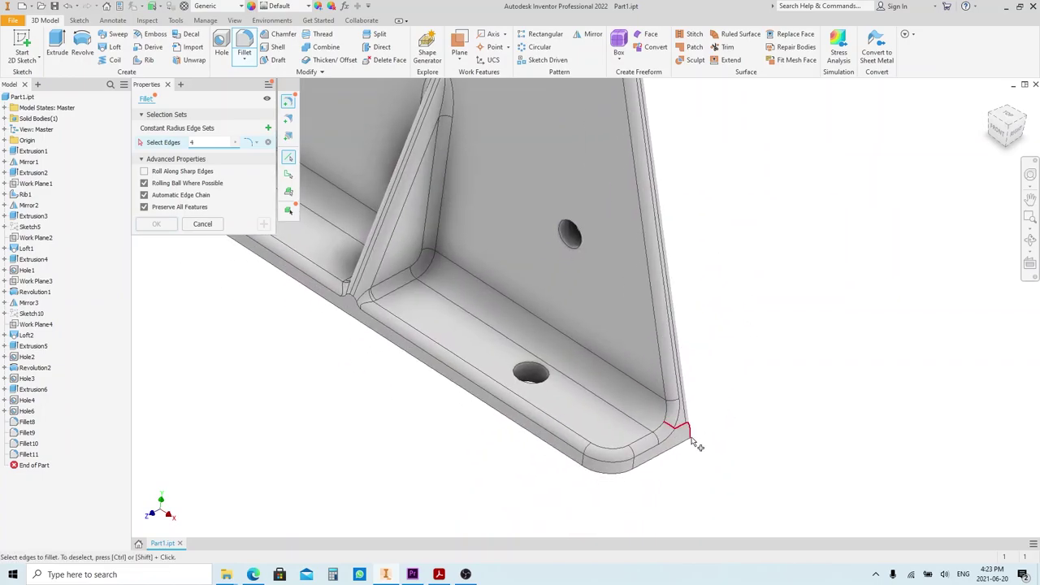
click(202, 224)
double_click(37, 454)
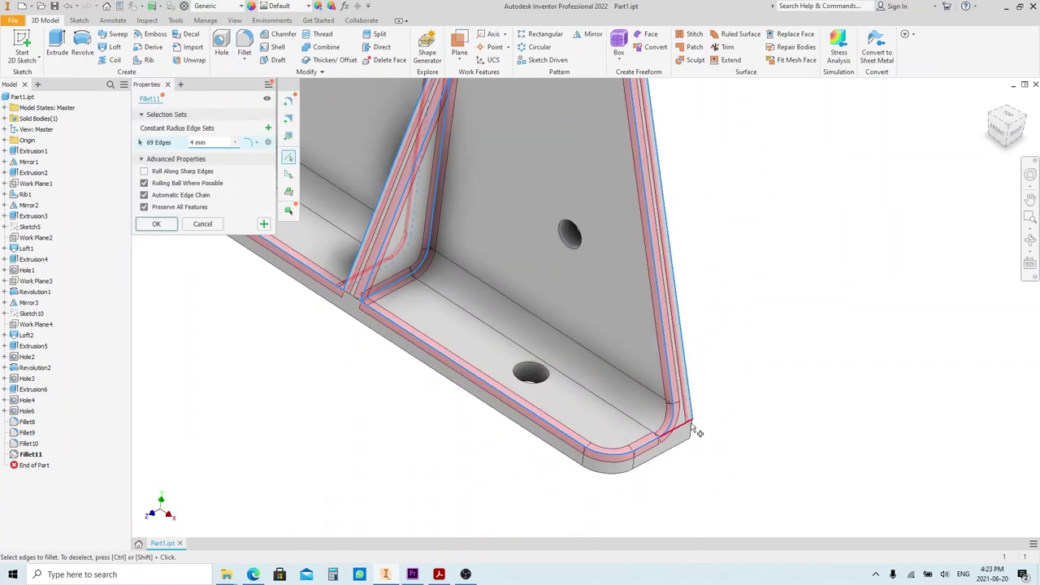
scroll(754, 447, down, 2)
scroll(754, 447, down, 2)
shift+middle_drag(754, 447, 479, 327)
scroll(480, 327, up, 5)
click(394, 303)
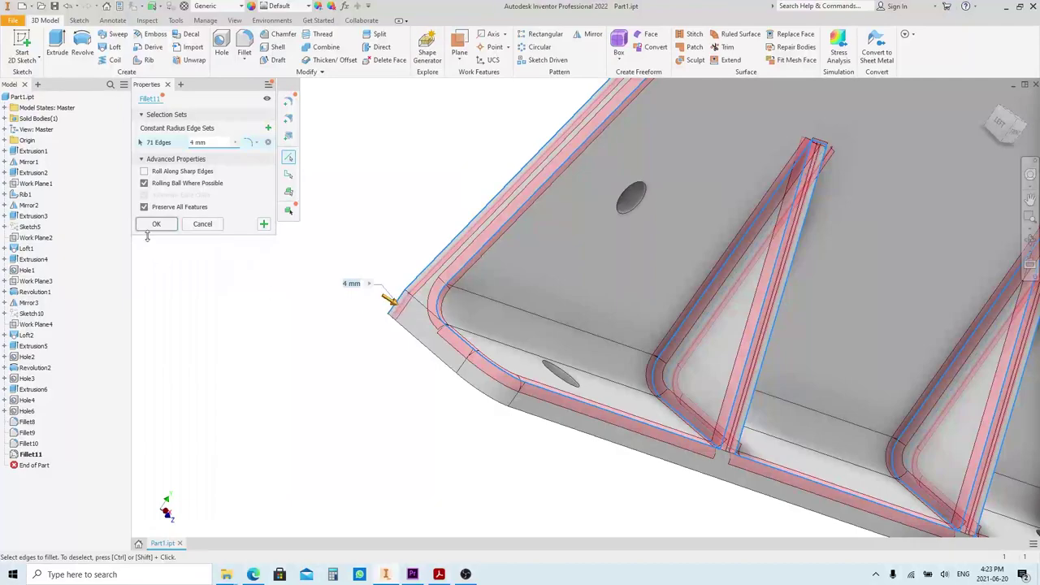
scroll(265, 332, down, 5)
mouse_move(594, 321)
shift+middle_down()
mouse_move(544, 301)
mouse_move(635, 393)
mouse_move(625, 404)
mouse_move(601, 330)
shift+middle_up()
scroll(618, 411, down, 3)
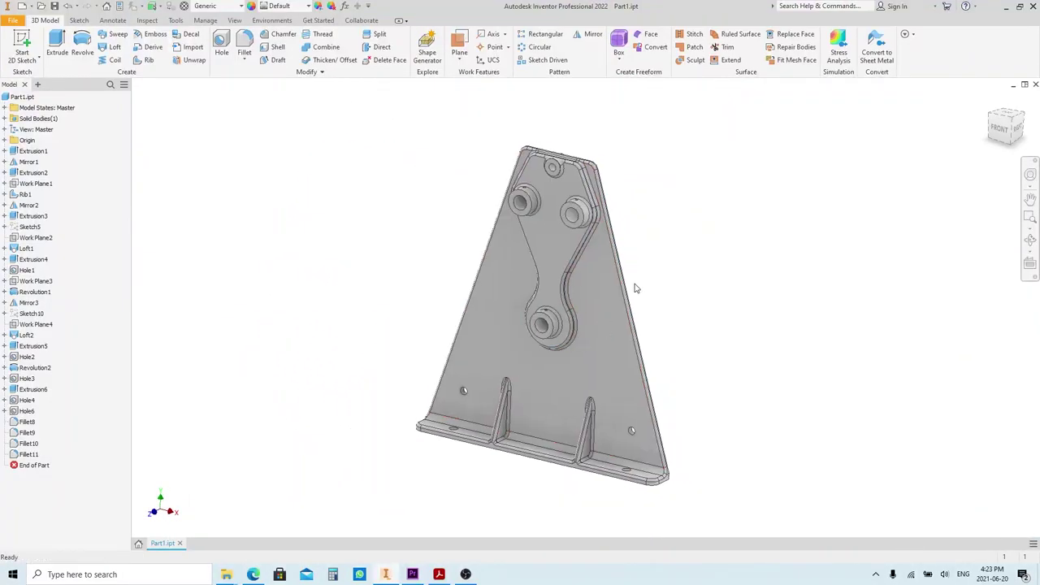
- Save the part as Part2.ipt in the Hand Winch folder and reopen Part1.ipt
click(13, 23)
click(47, 140)
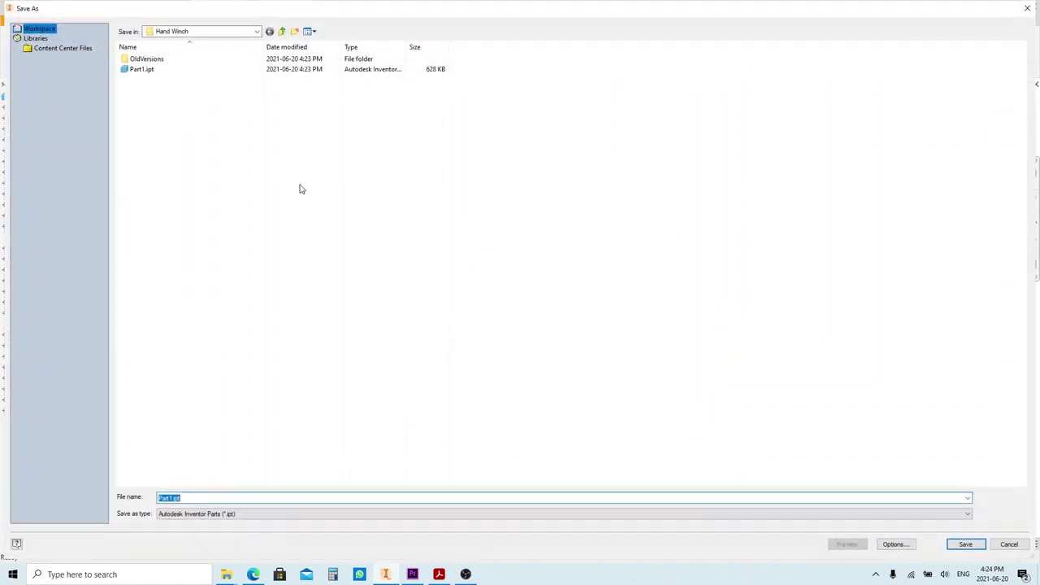
click(171, 501)
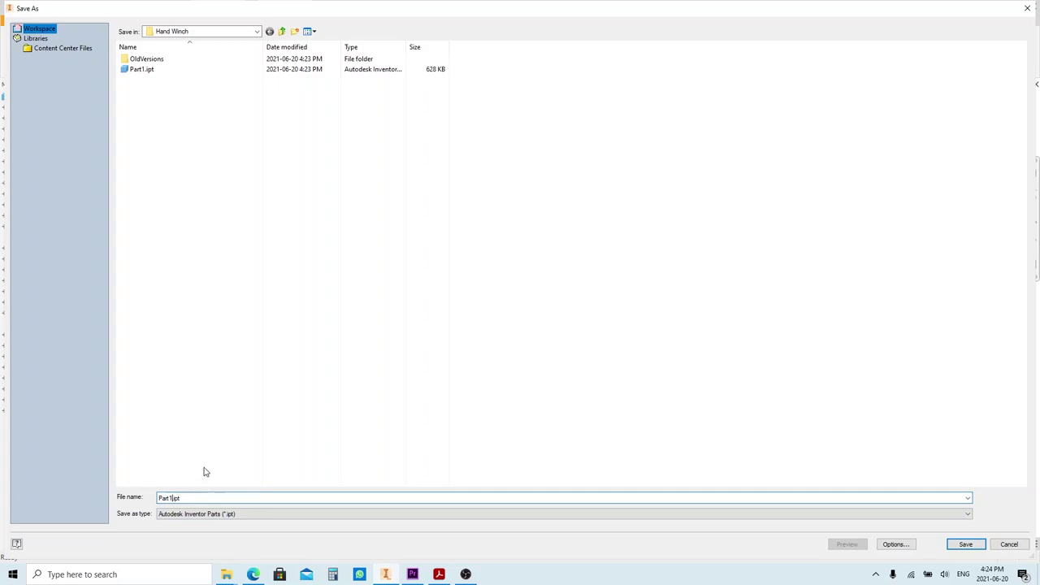
key(BackSpace)
text(2)
key(Return)
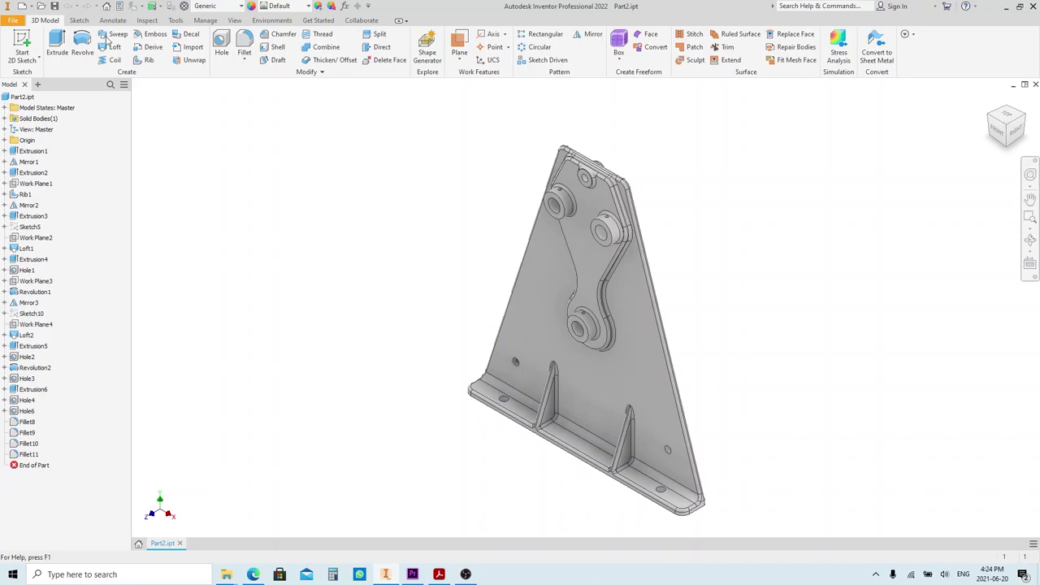
click(13, 20)
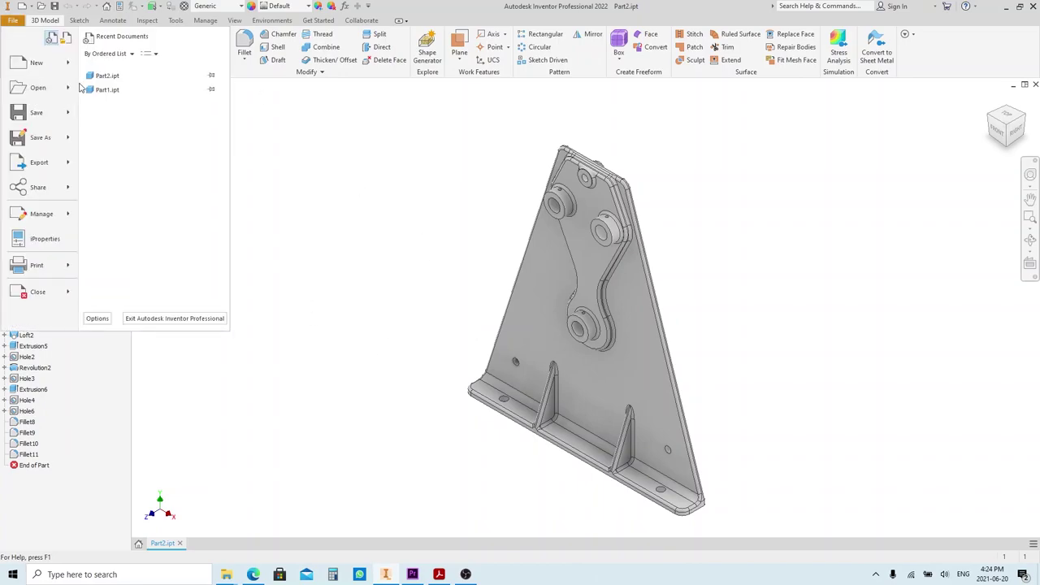
click(101, 91)
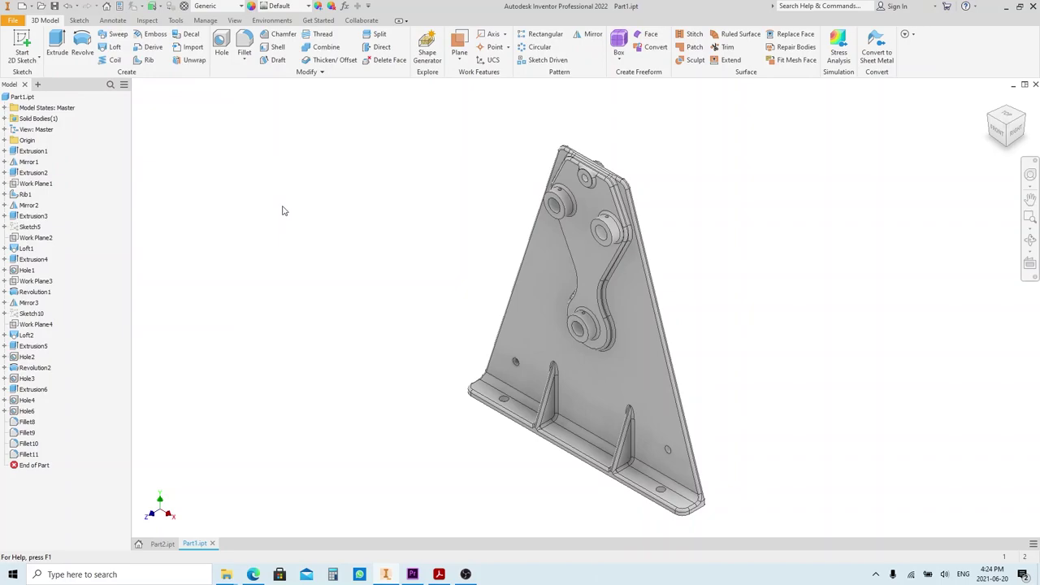
- Consult the B-B boss in the Acrobat part drawing, and in Inventor sketch a circle about 34 mm across on the plate's front face, right of the raised profile
click(447, 577)
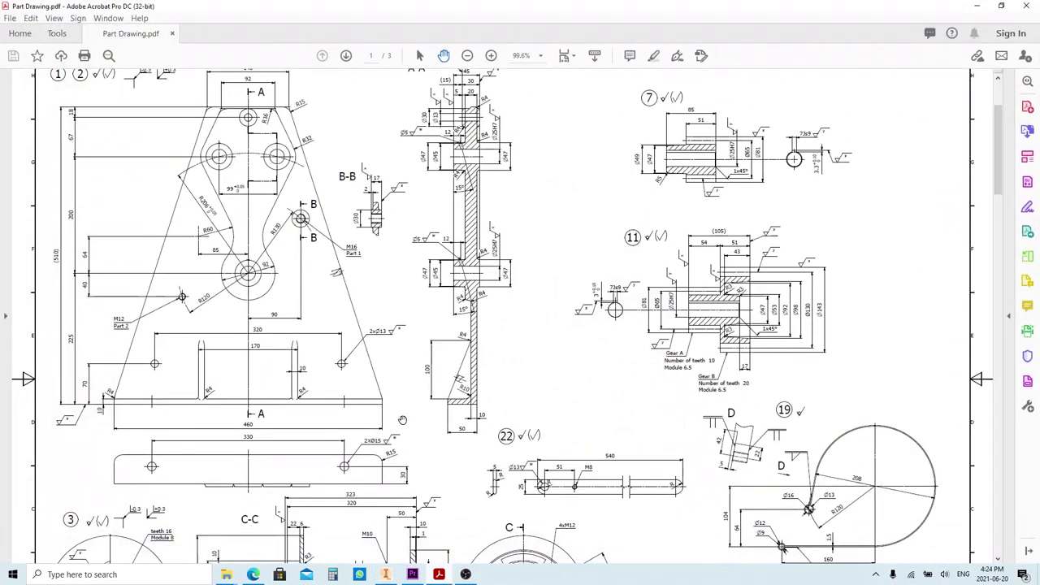
ctrl+scroll(286, 209, up, 2)
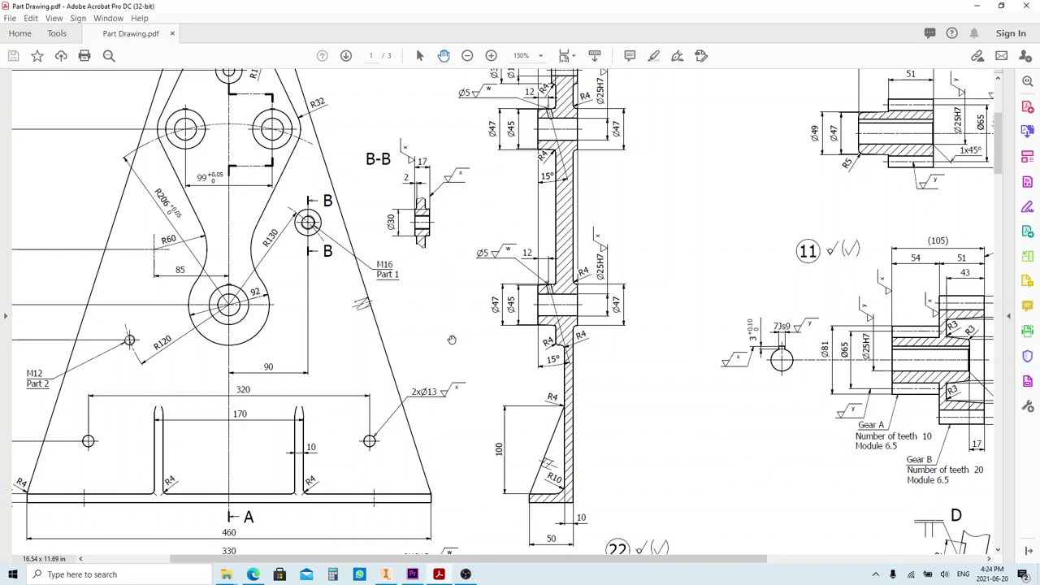
click(387, 575)
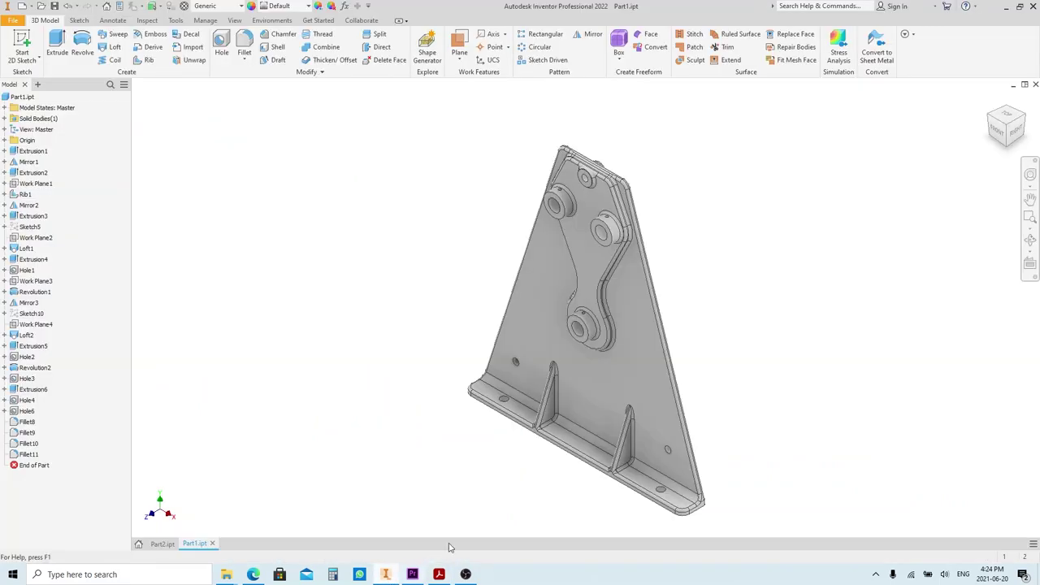
click(634, 320)
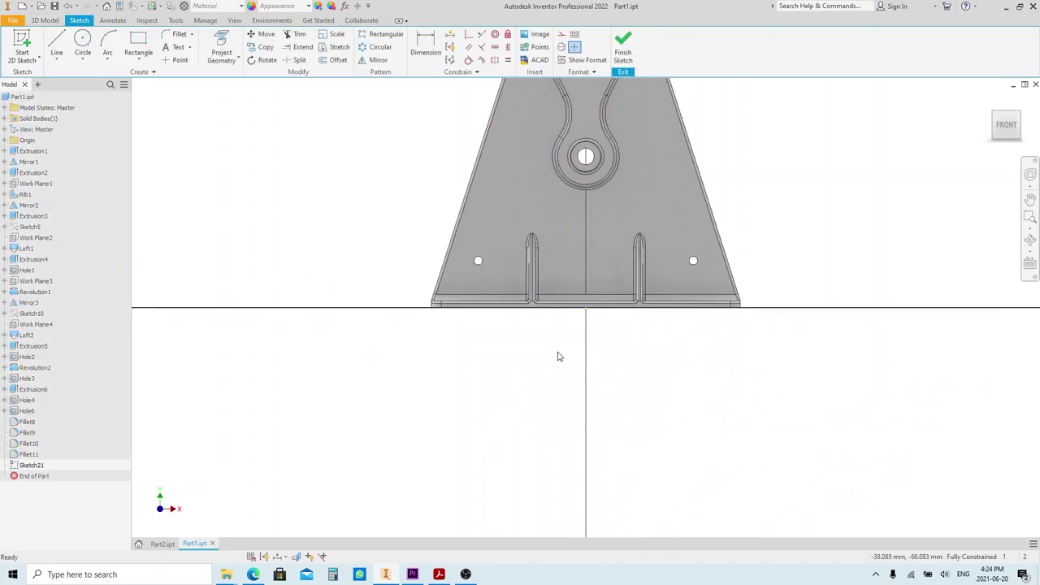
scroll(524, 378, down, 2)
scroll(619, 124, up, 5)
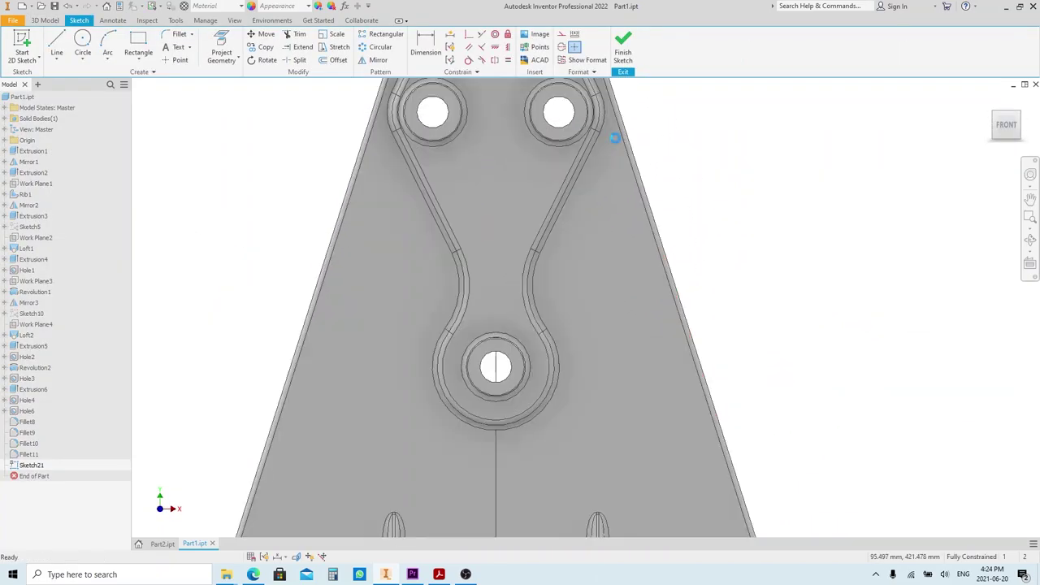
key(c)
click(604, 275)
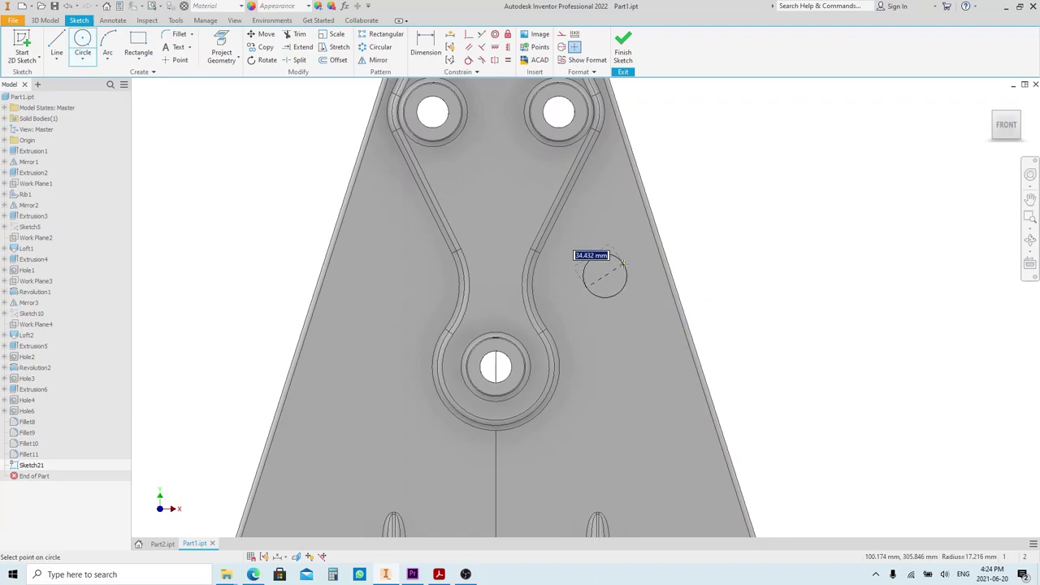
click(622, 262)
- Dimension the circle's center 90 mm horizontally from the center of the lower boss hole
key(d)
click(626, 273)
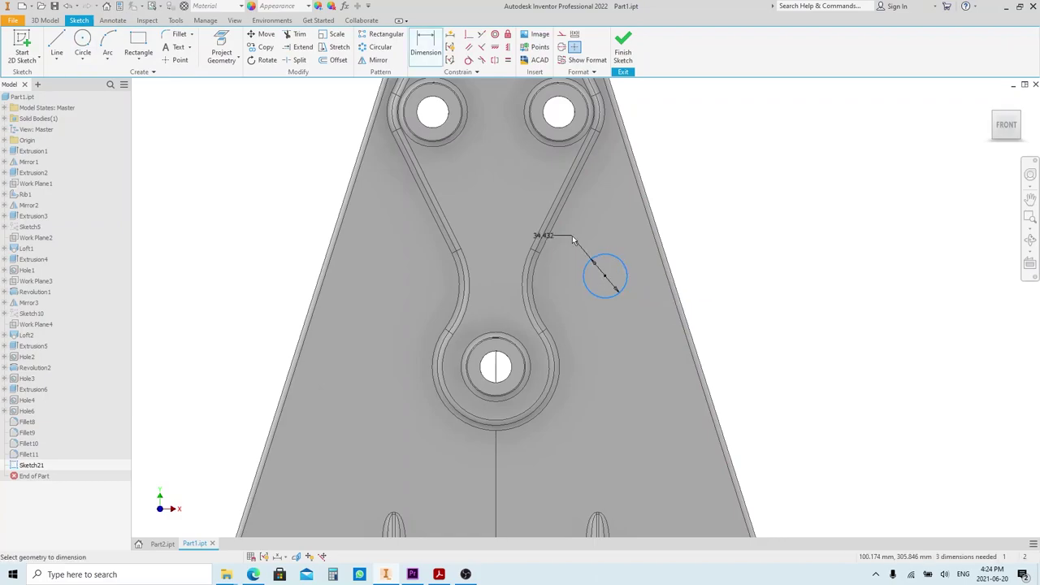
scroll(574, 241, down, 4)
click(512, 321)
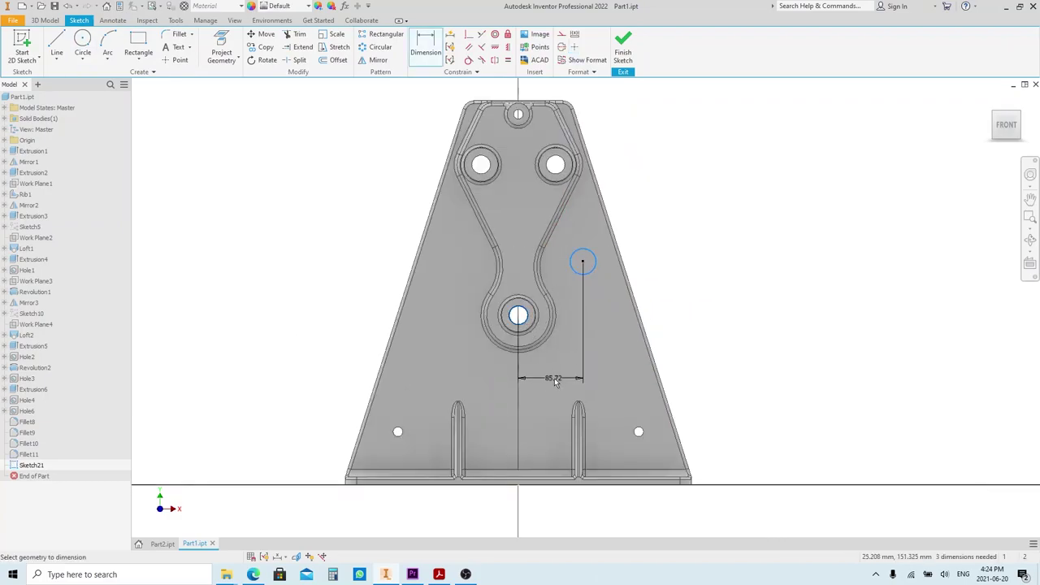
click(560, 386)
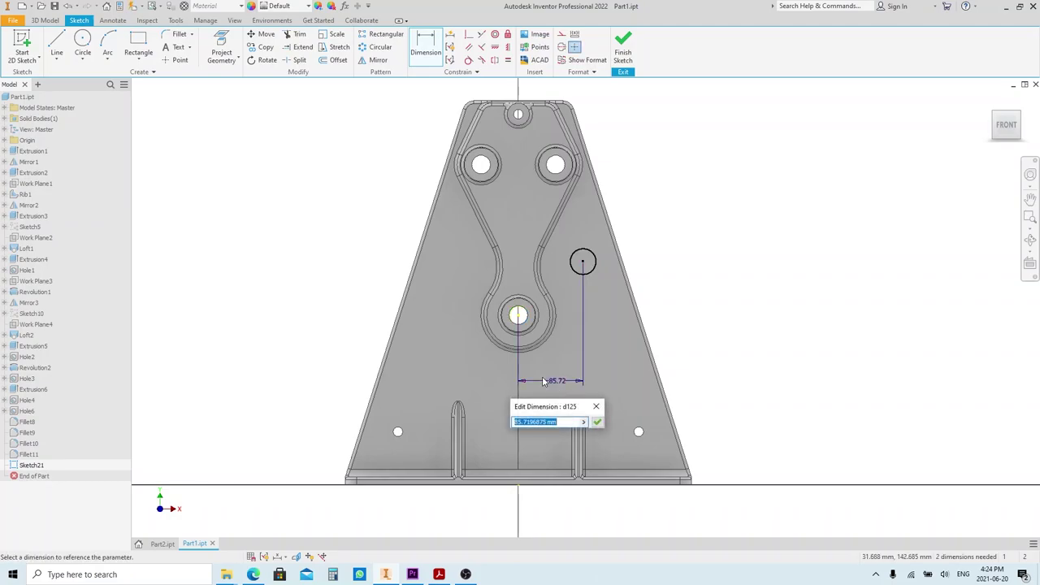
text(90)
key(Return)
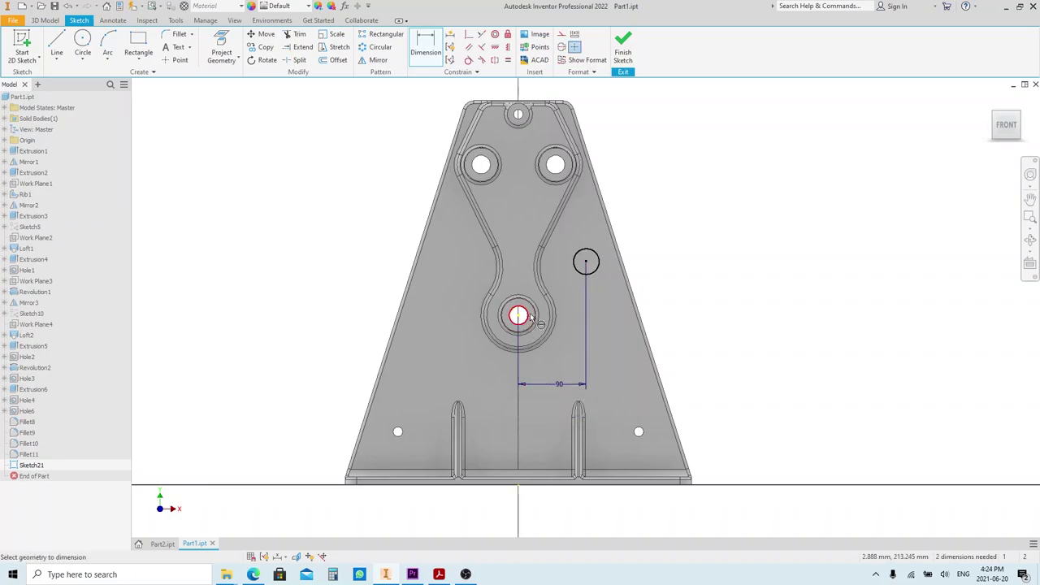
- Draw a construction line from the lower boss hole's center to the circle's center
key(l)
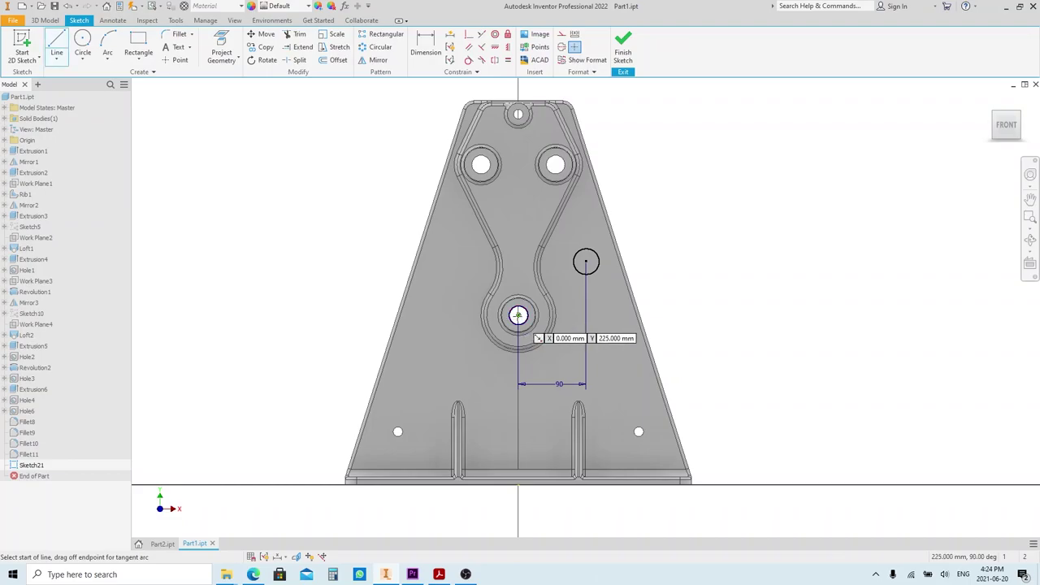
click(518, 315)
click(586, 260)
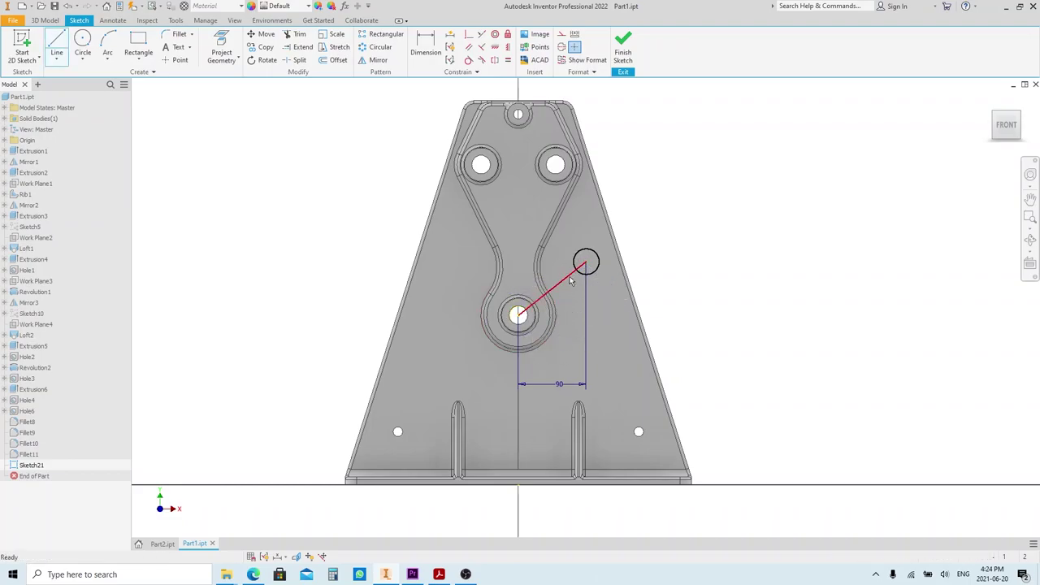
key(Escape)
click(561, 34)
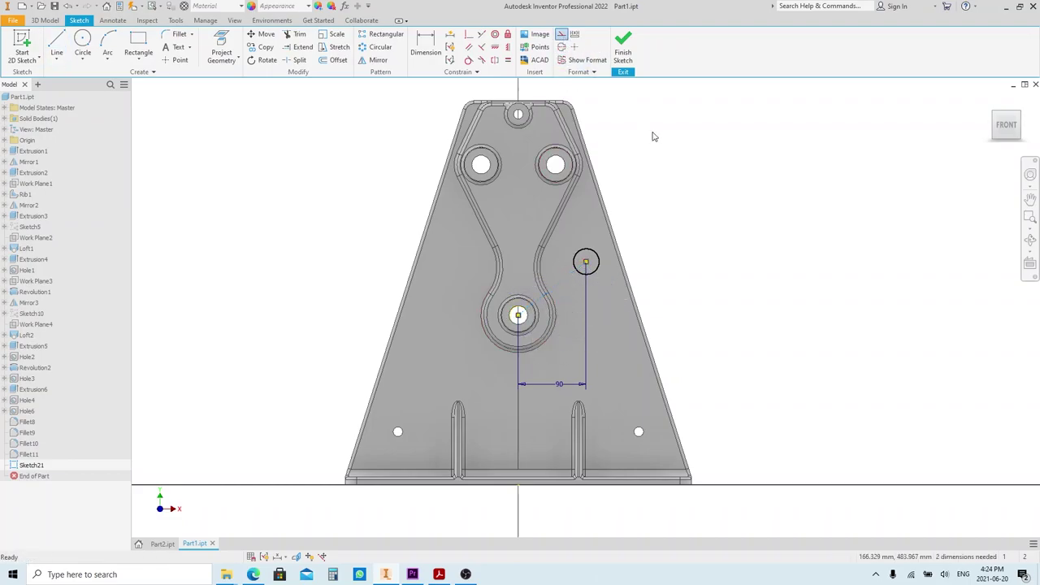
- Set the construction line's aligned length to 130 mm
key(d)
click(567, 278)
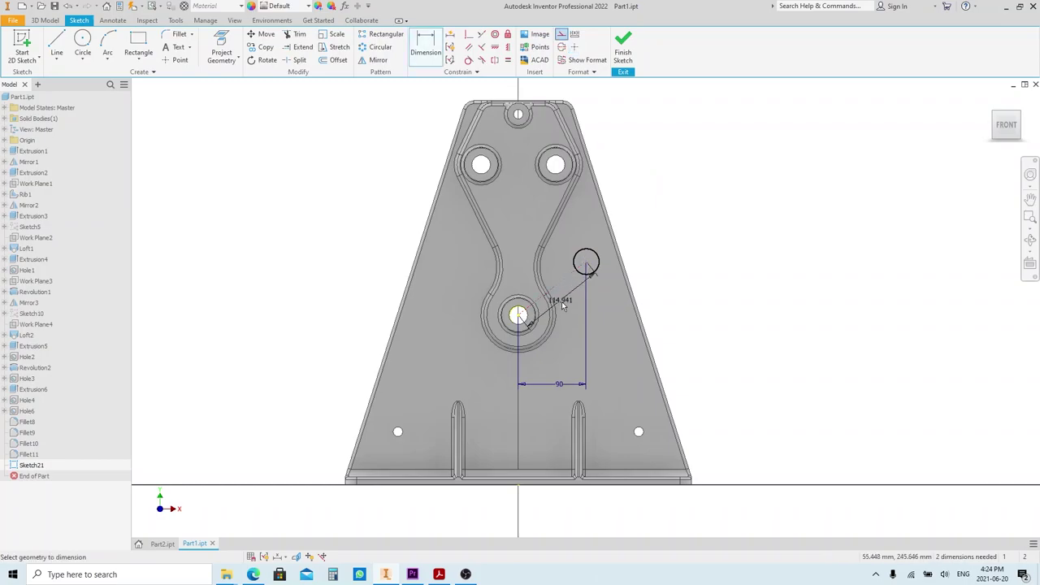
click(603, 338)
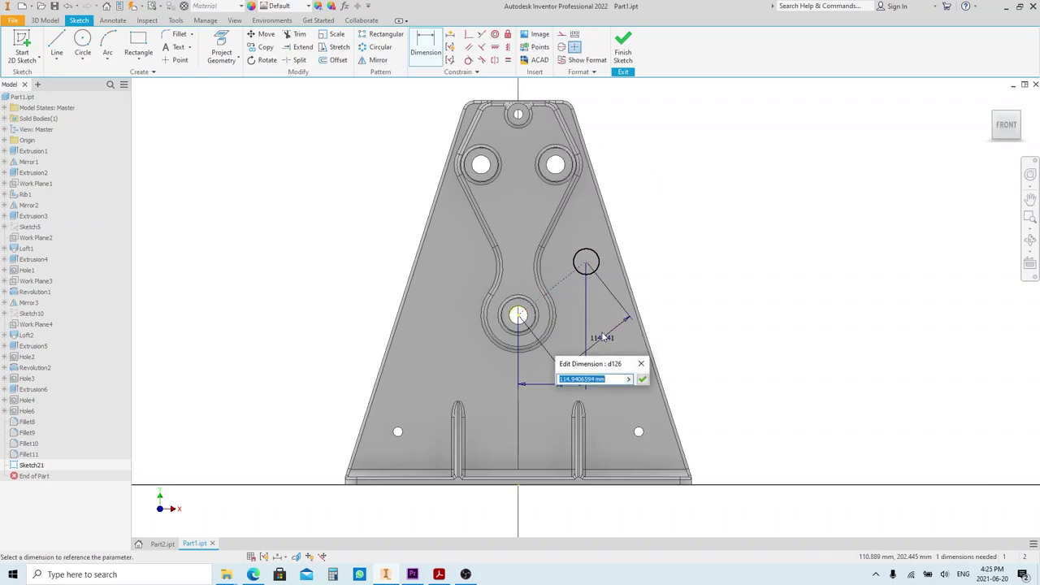
text(130)
key(Return)
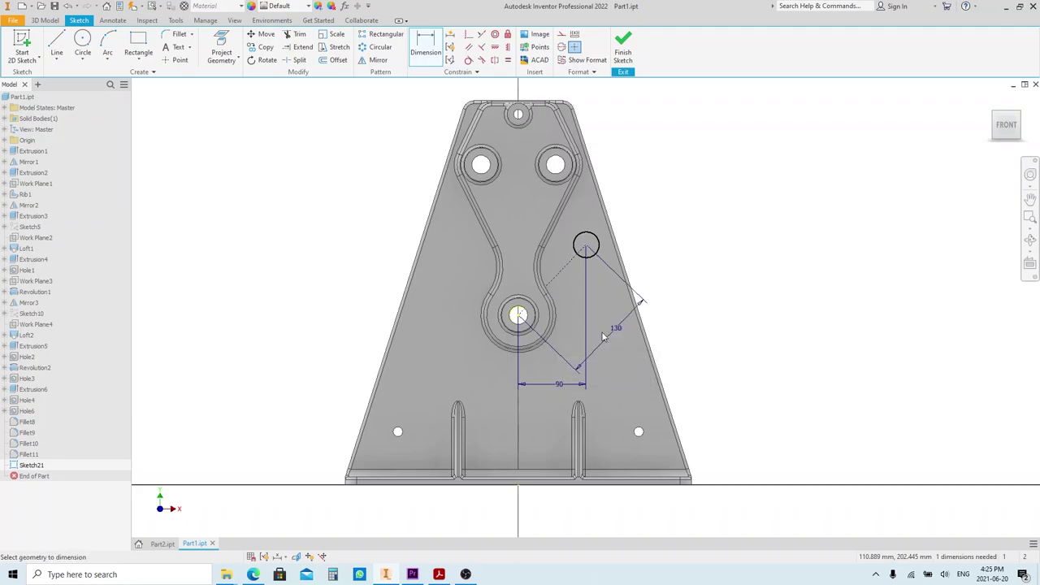
- Set the circle's diameter to 30 mm and finish the sketch
click(597, 244)
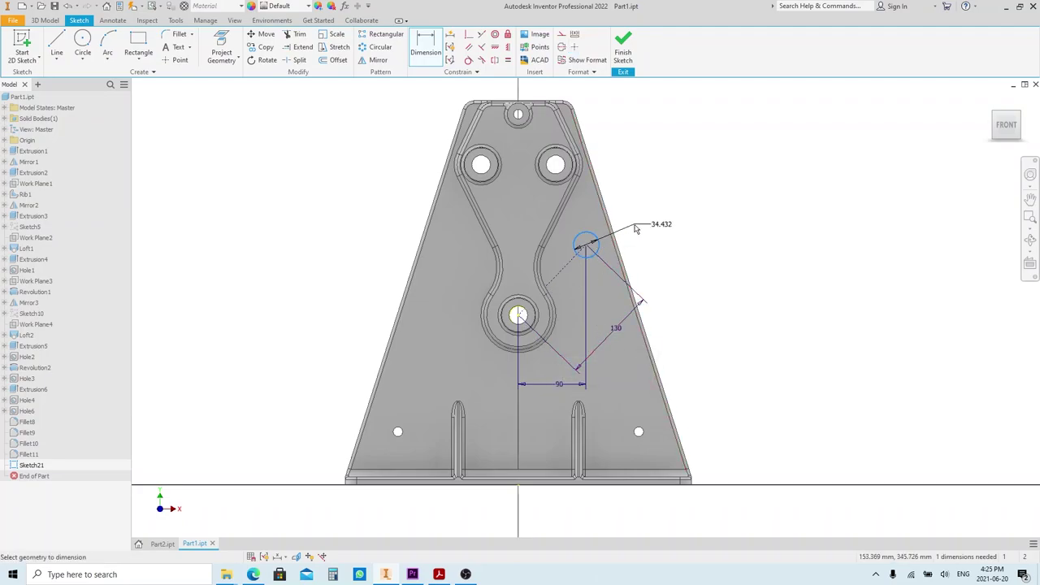
click(664, 237)
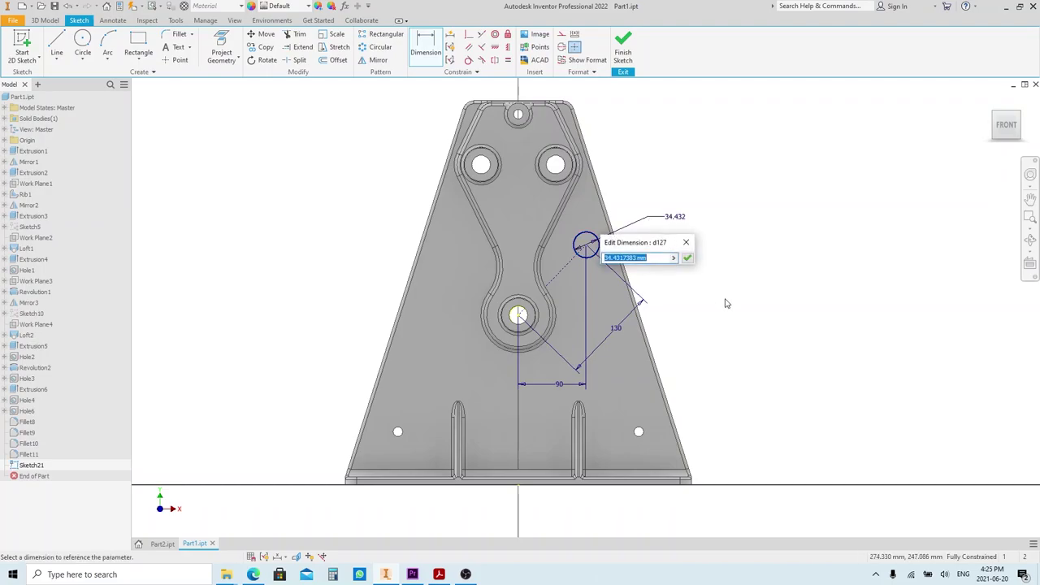
text(30)
key(Return)
key(Escape)
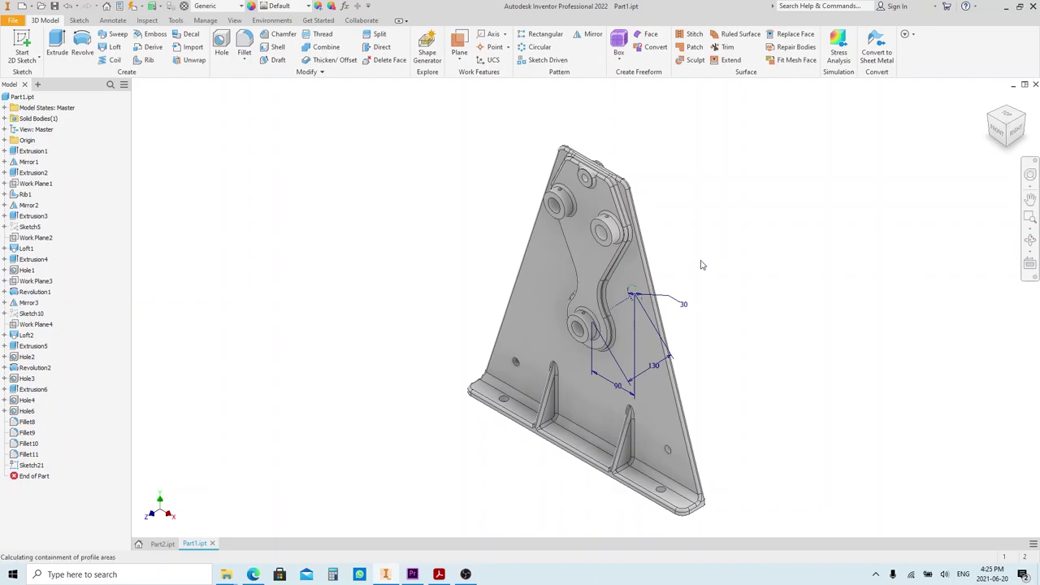
- Extrude the 30 mm circle asymmetrically, 2 mm toward the front and 15 mm toward the back, joined to the plate
key(e)
scroll(684, 271, down, 4)
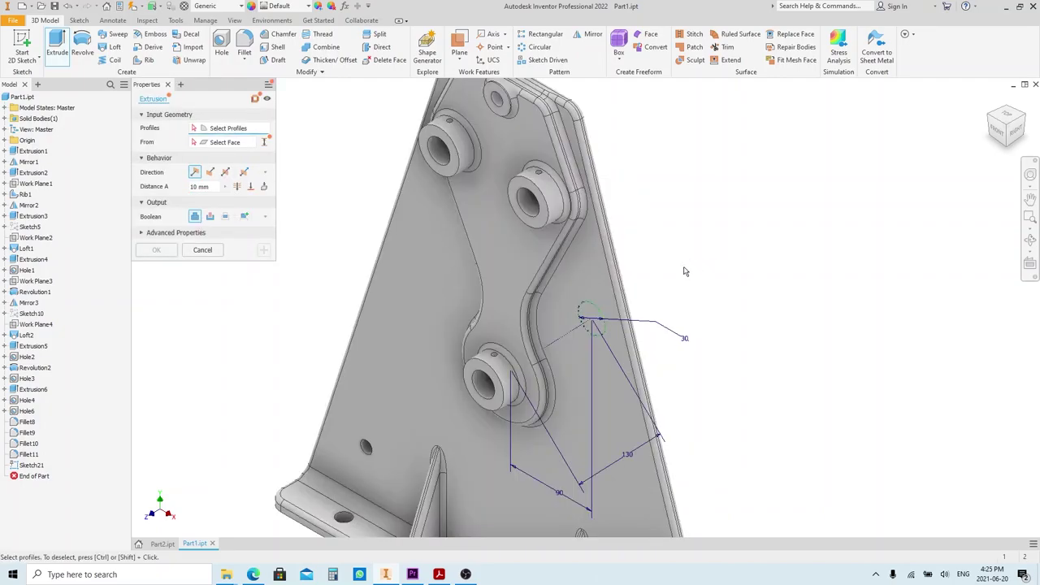
click(591, 316)
shift+middle_drag(696, 274, 659, 275)
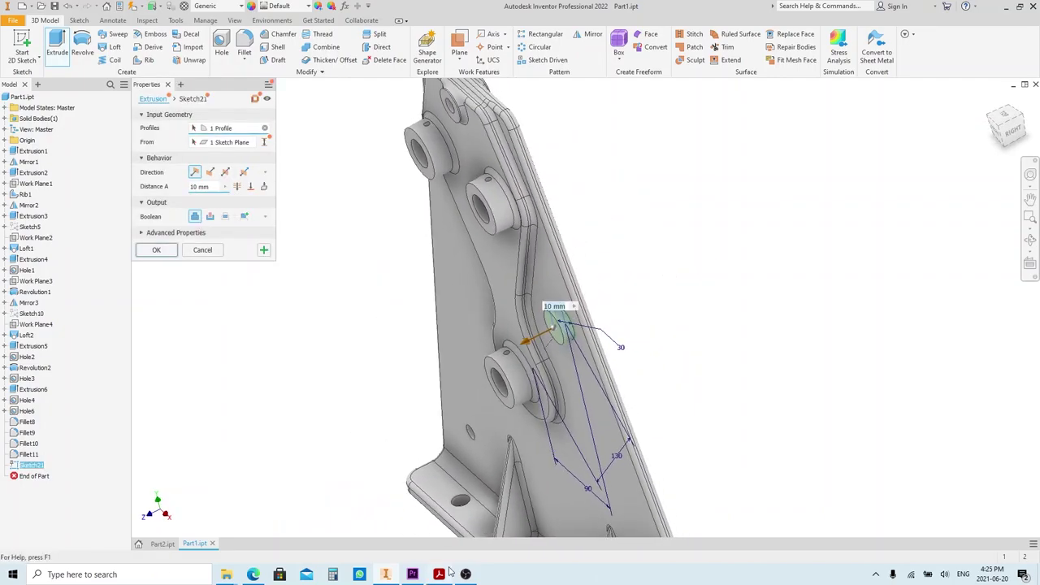
click(444, 574)
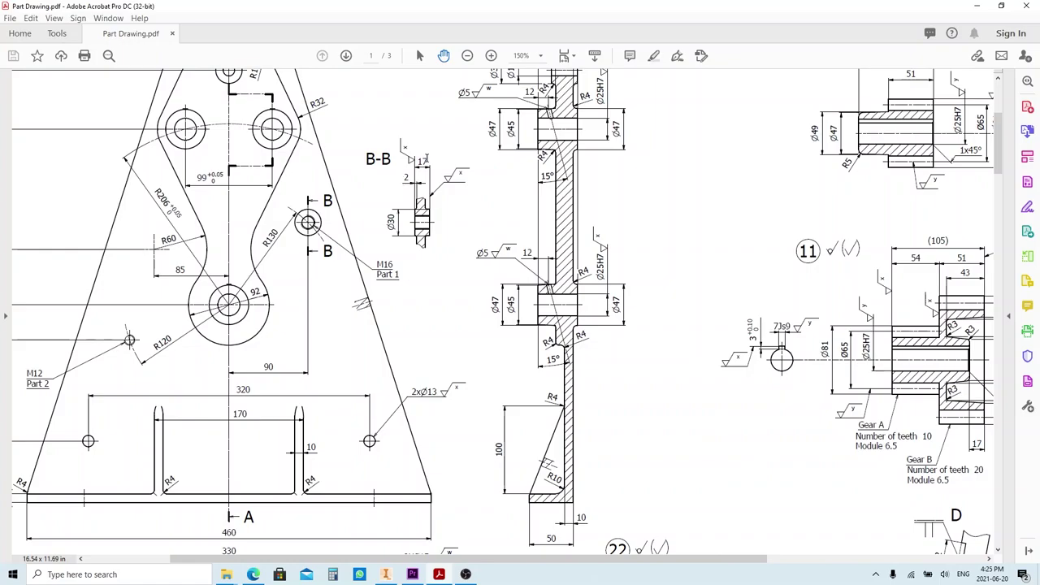
click(977, 5)
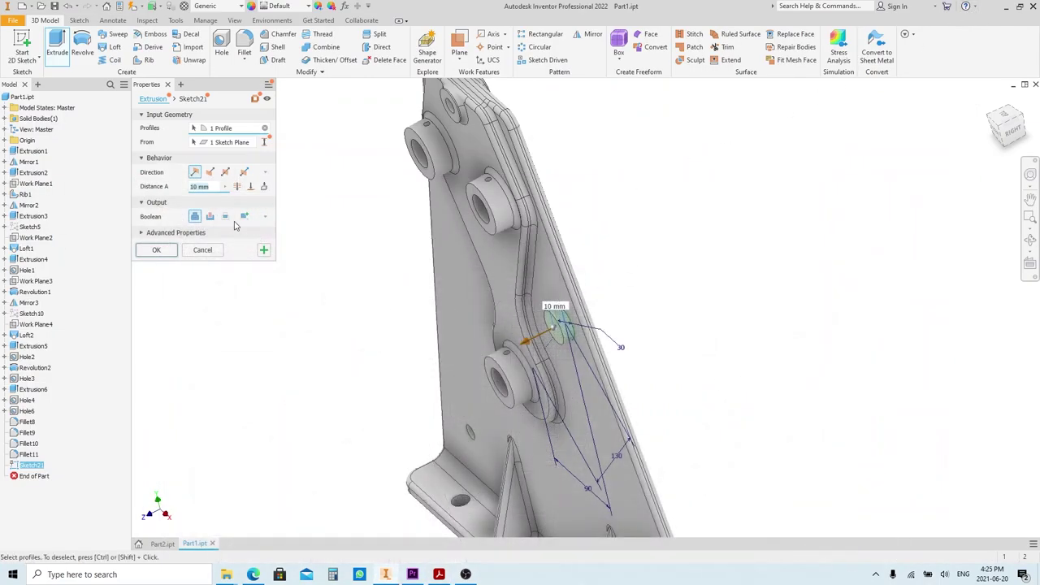
click(243, 173)
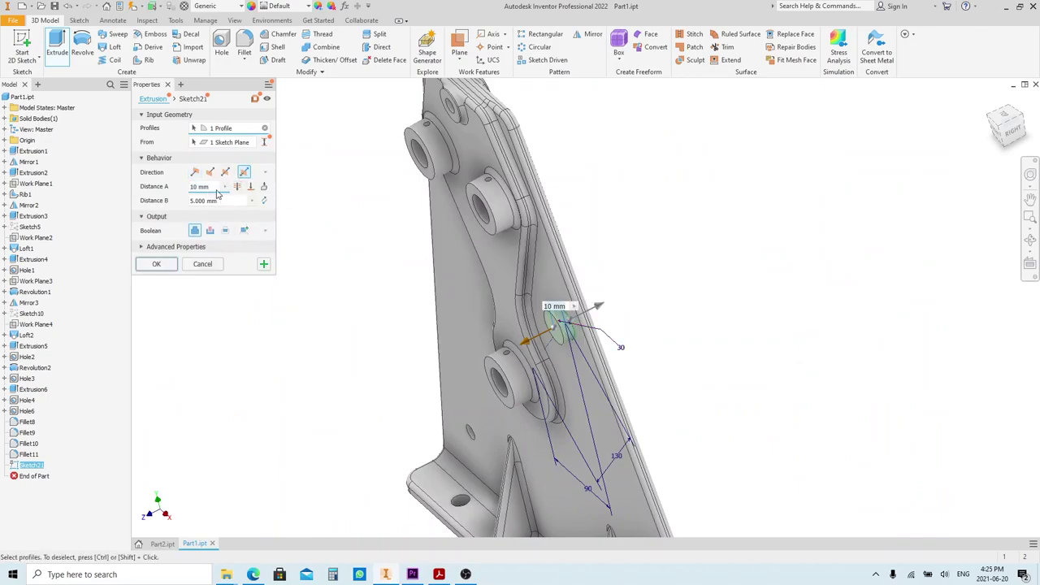
drag(215, 188, 191, 199)
text(2)
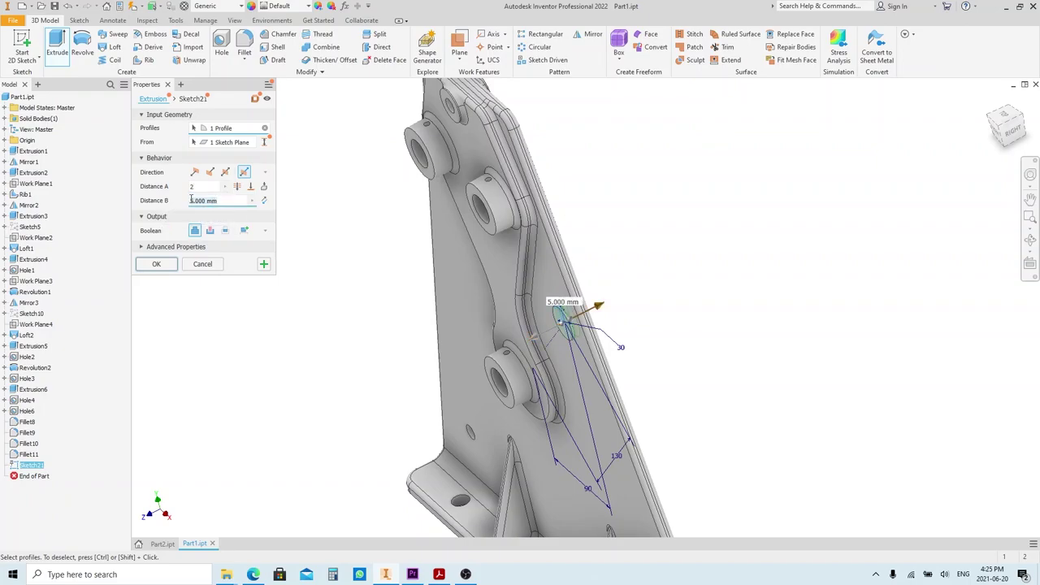
text(15)
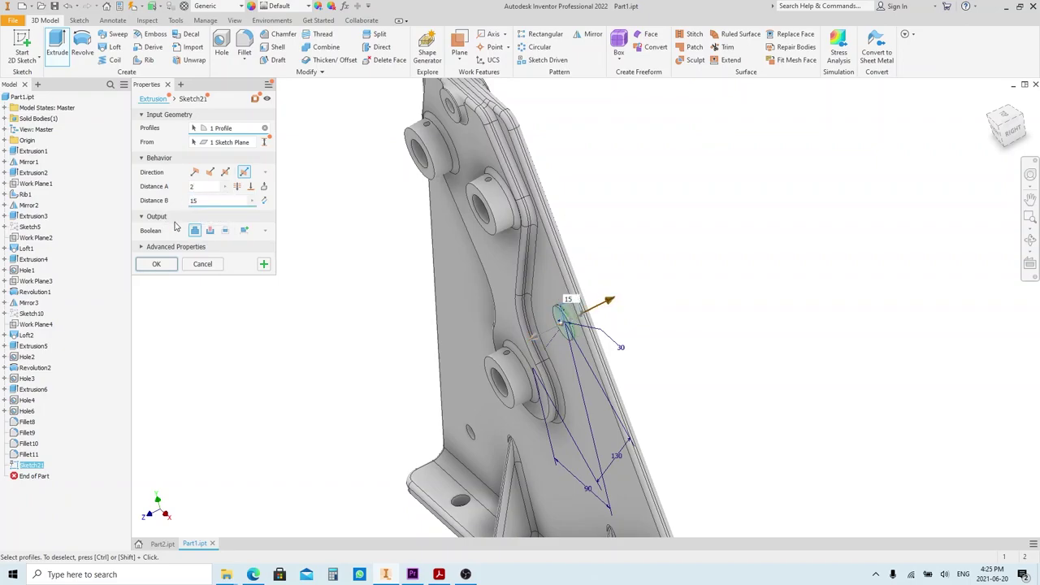
click(156, 265)
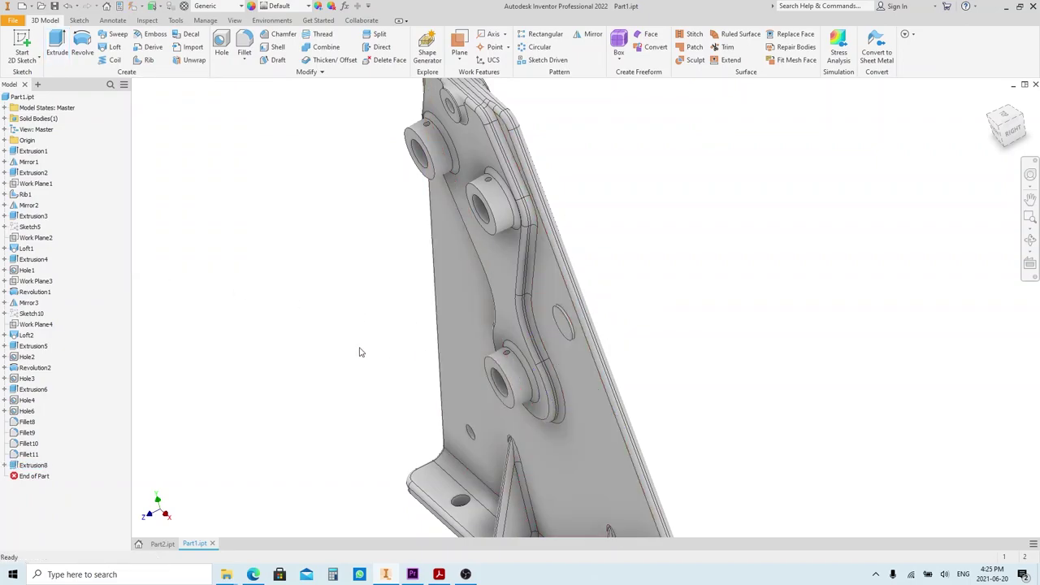
- Add an ISO Metric M16x2 threaded through hole concentric with the new boss's front face
scroll(520, 321, down, 5)
key(h)
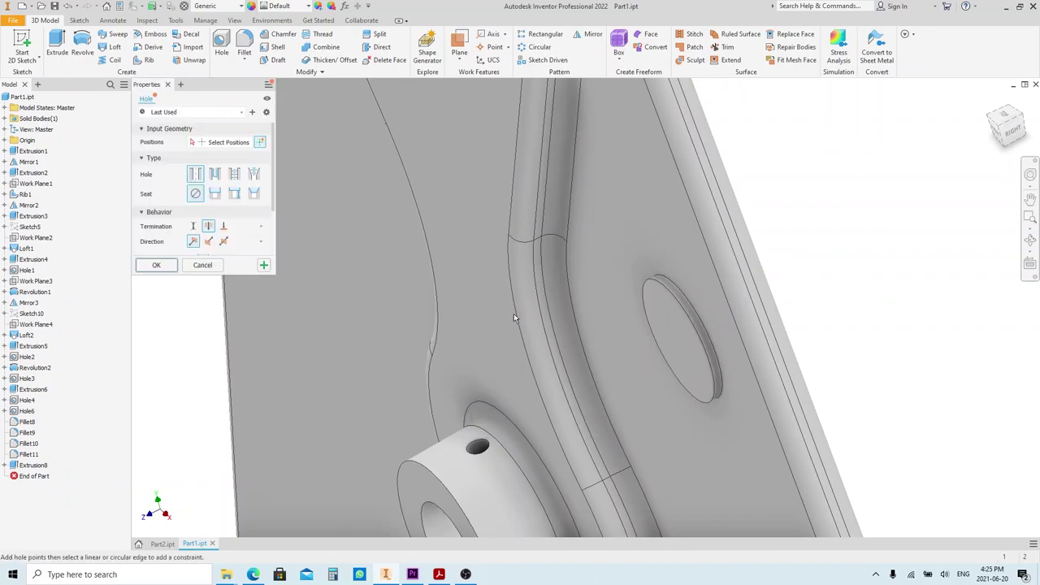
click(685, 349)
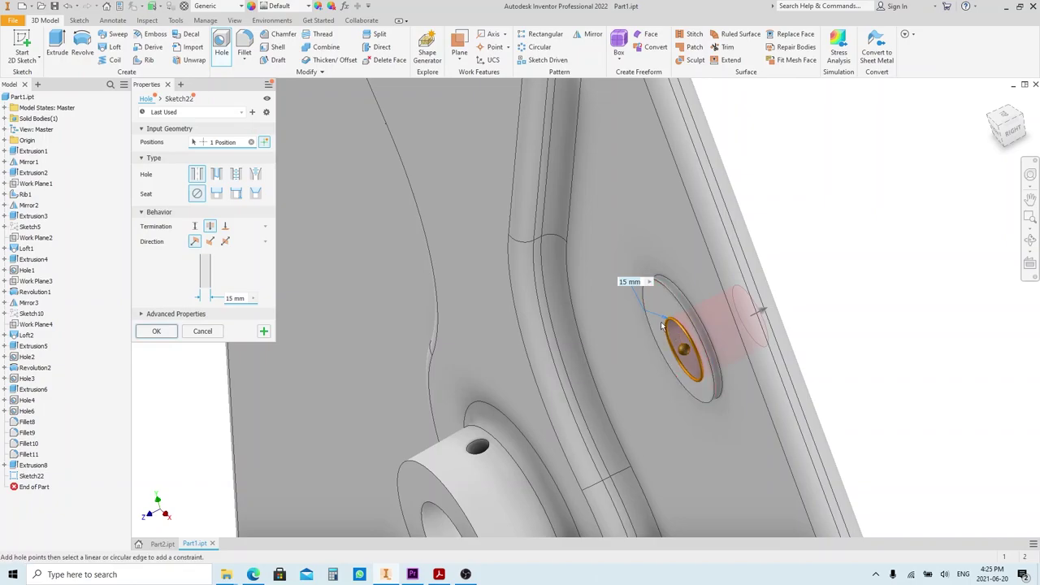
click(235, 174)
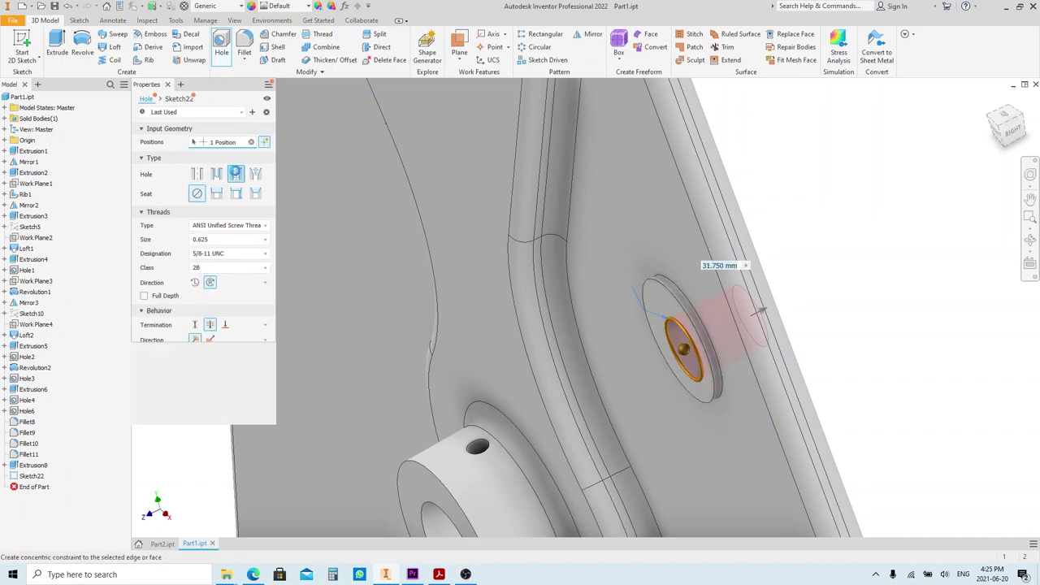
click(227, 225)
click(218, 261)
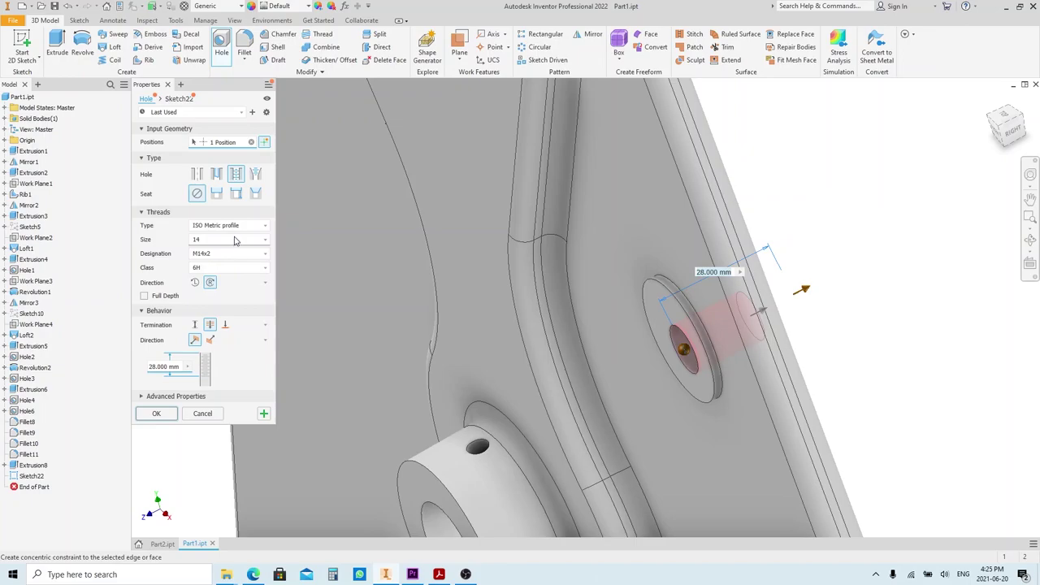
click(234, 239)
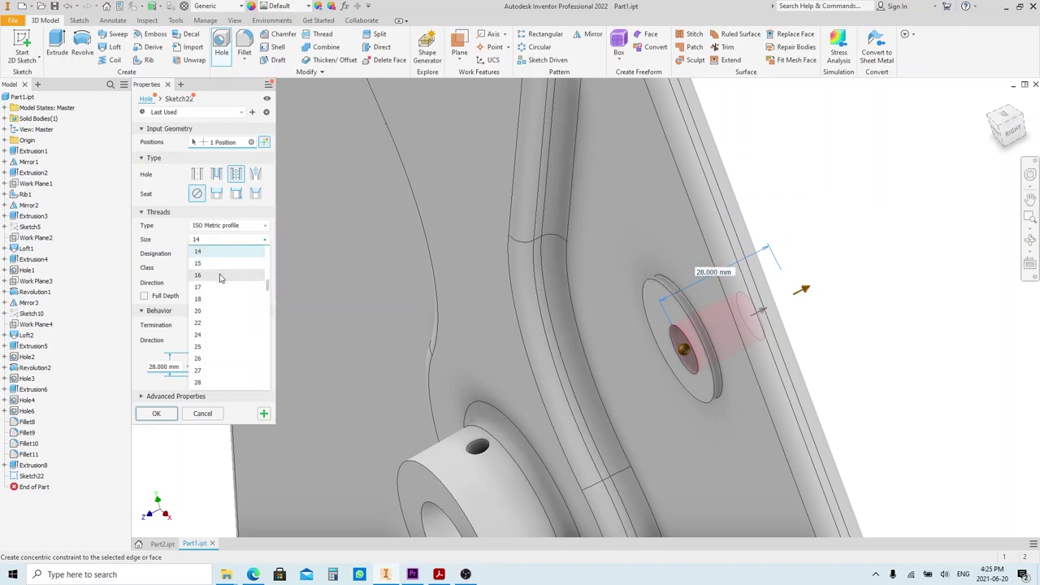
click(219, 275)
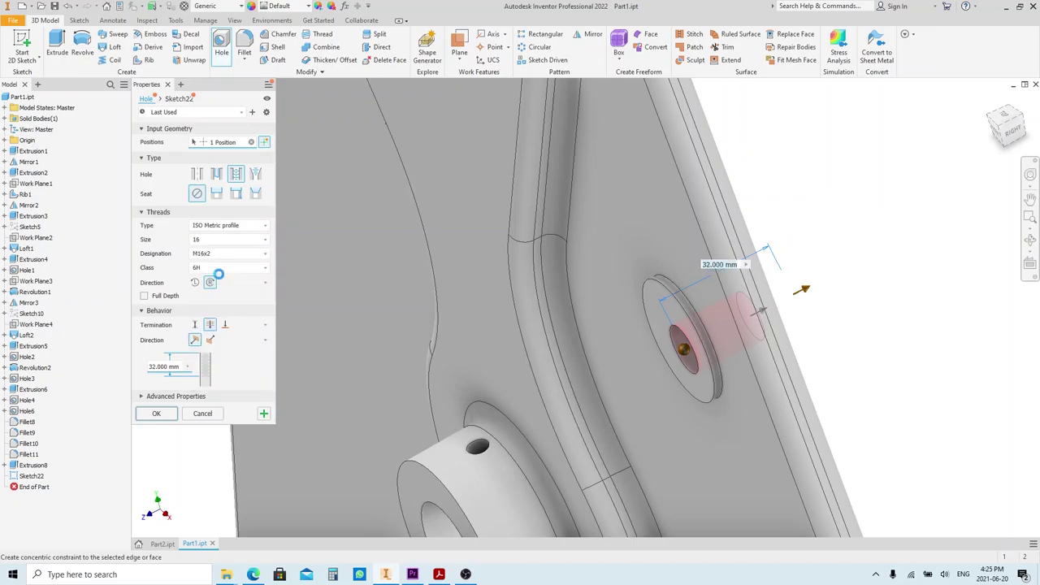
click(681, 301)
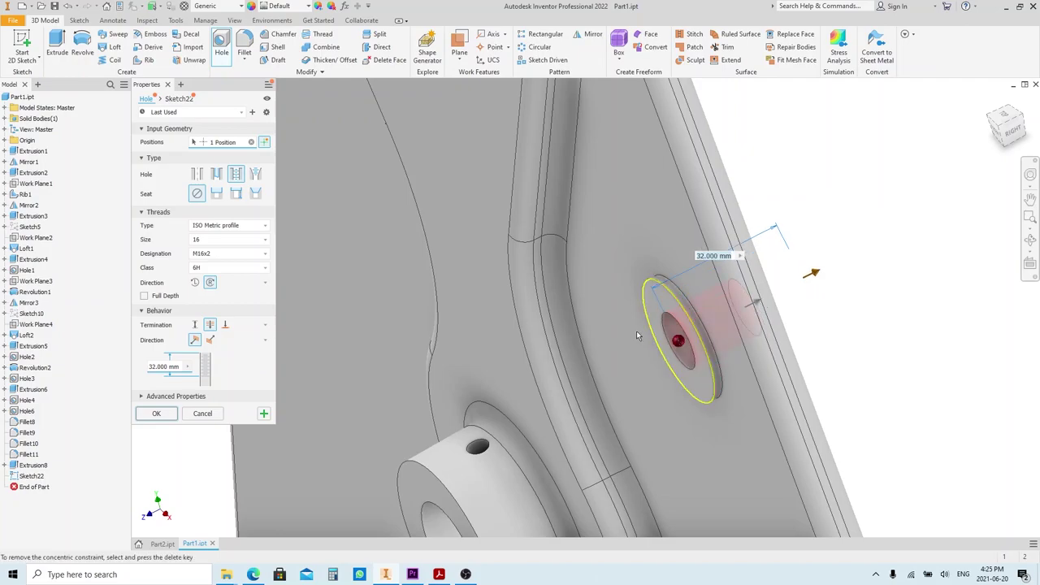
click(159, 413)
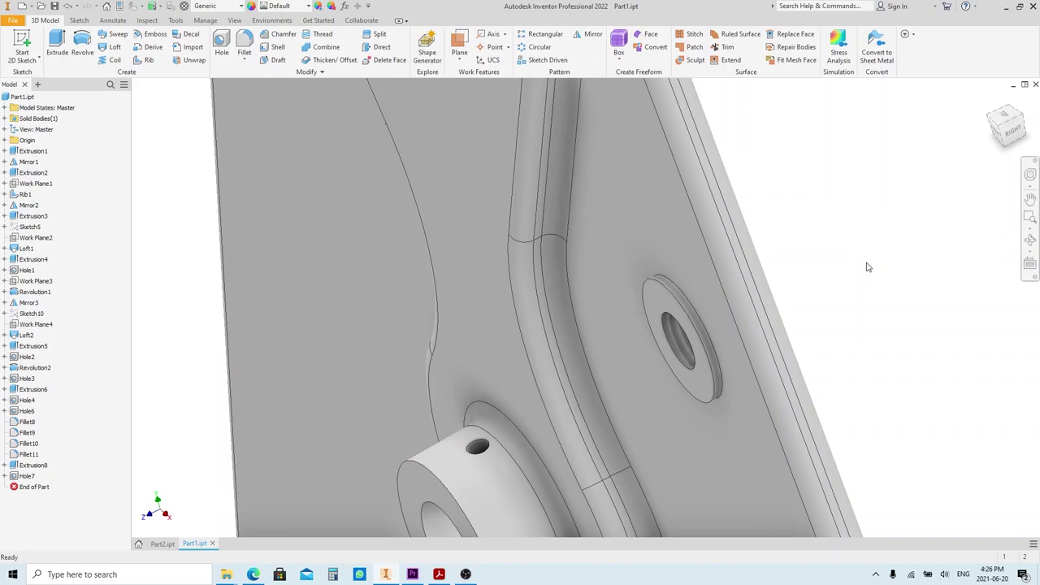
- Fillet the new boss's base edges on both sides of the plate with a 2 mm radius
key(f)
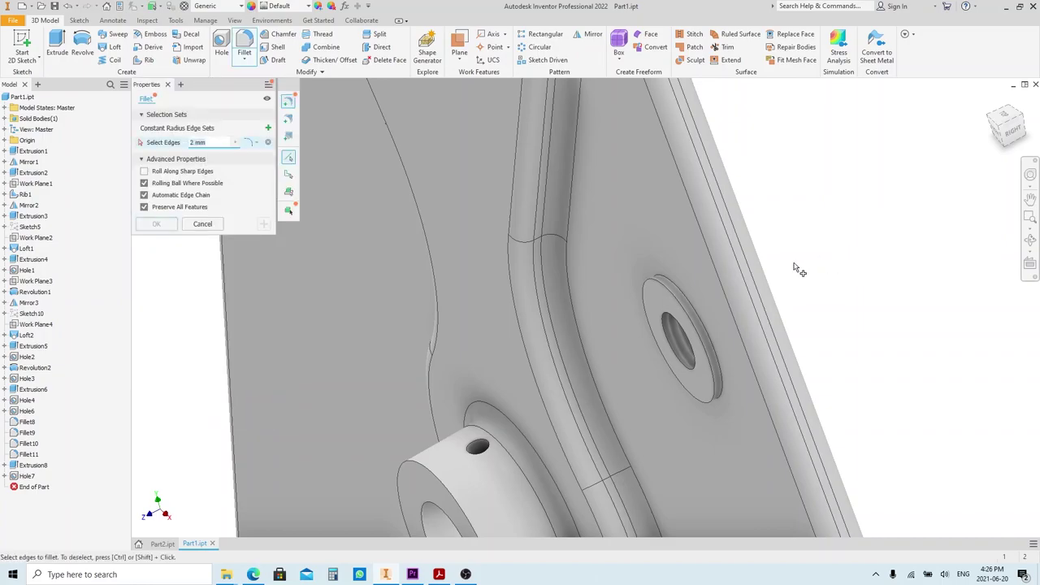
click(714, 304)
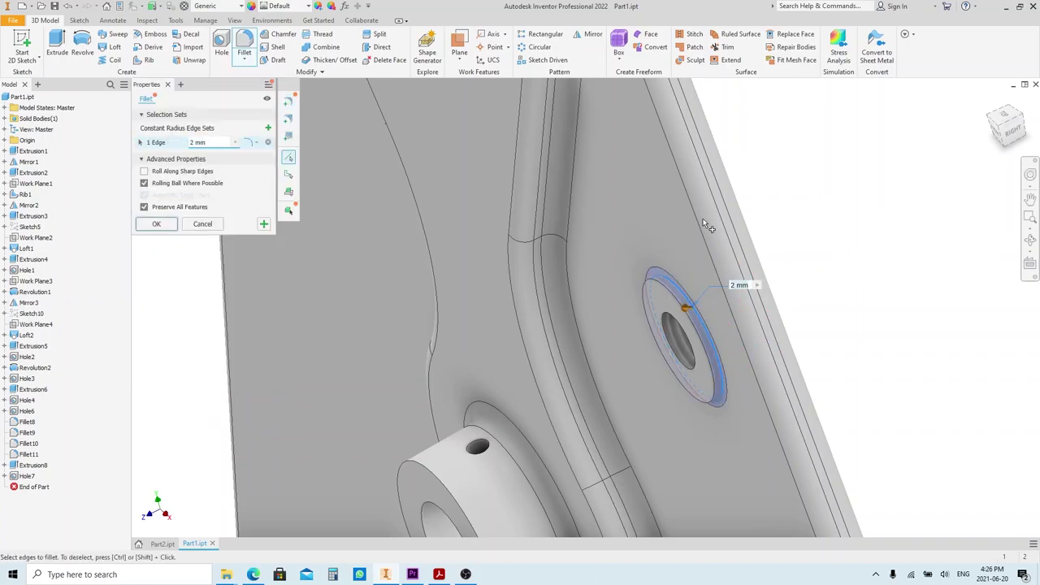
shift+middle_drag(713, 305, 649, 238)
click(488, 431)
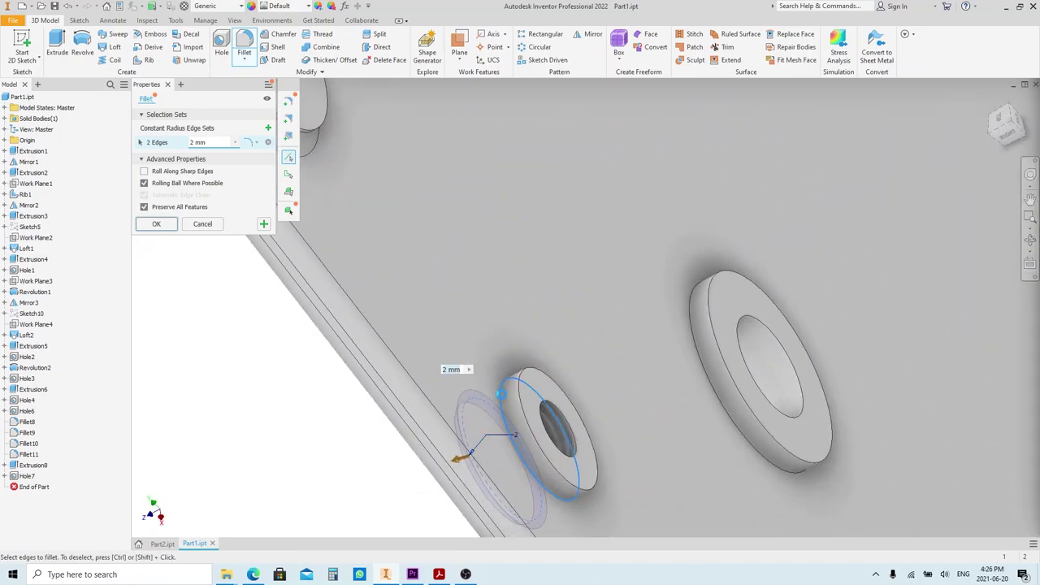
shift+middle_drag(487, 430, 685, 242)
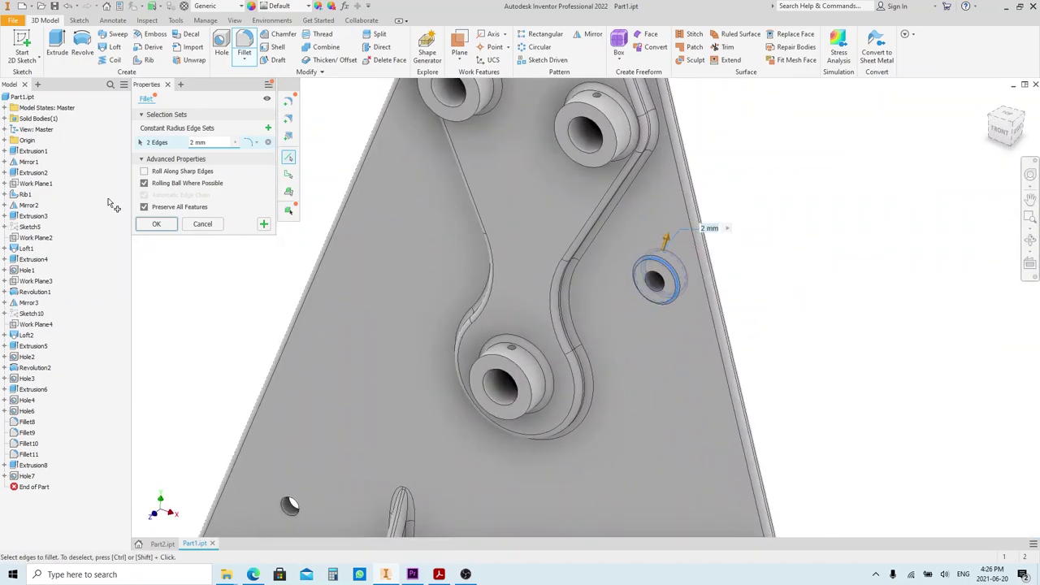
click(151, 228)
scroll(461, 264, up, 4)
scroll(461, 267, down, 2)
middle_drag(463, 265, 501, 251)
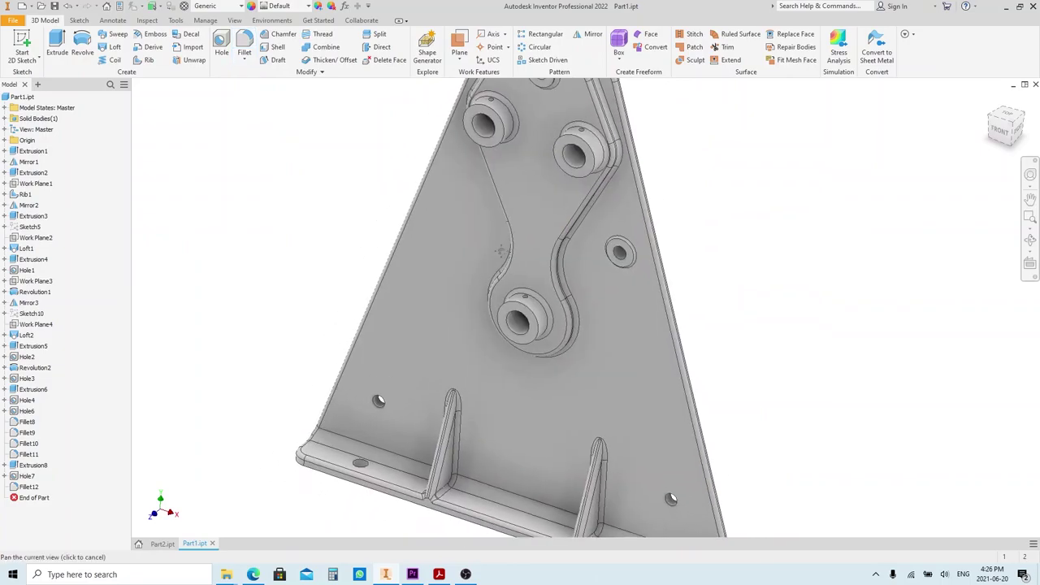
scroll(500, 251, up, 2)
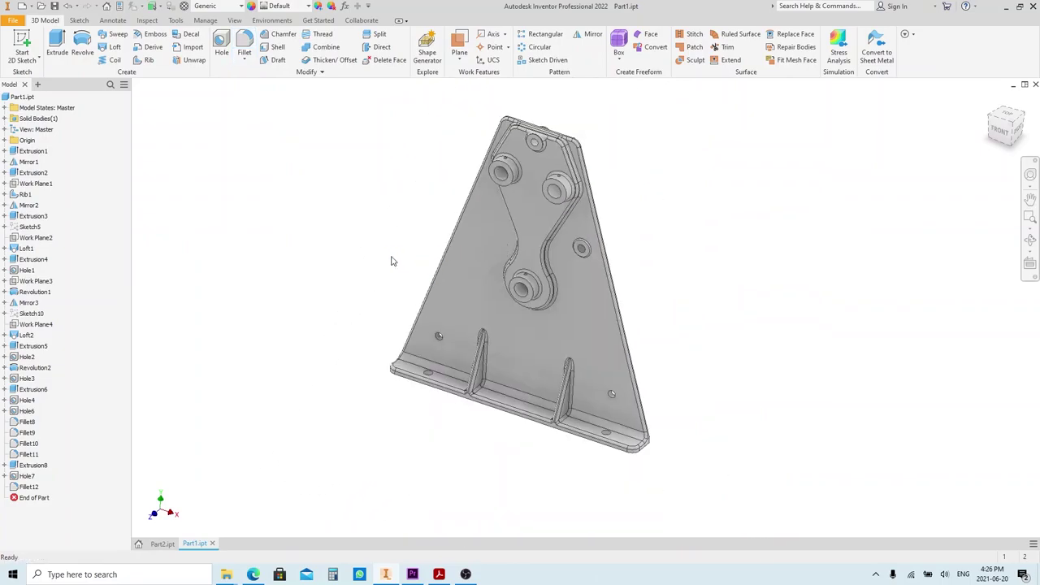
- Switch to the Part2 model and check the M12 hole's position in the part drawing
click(162, 544)
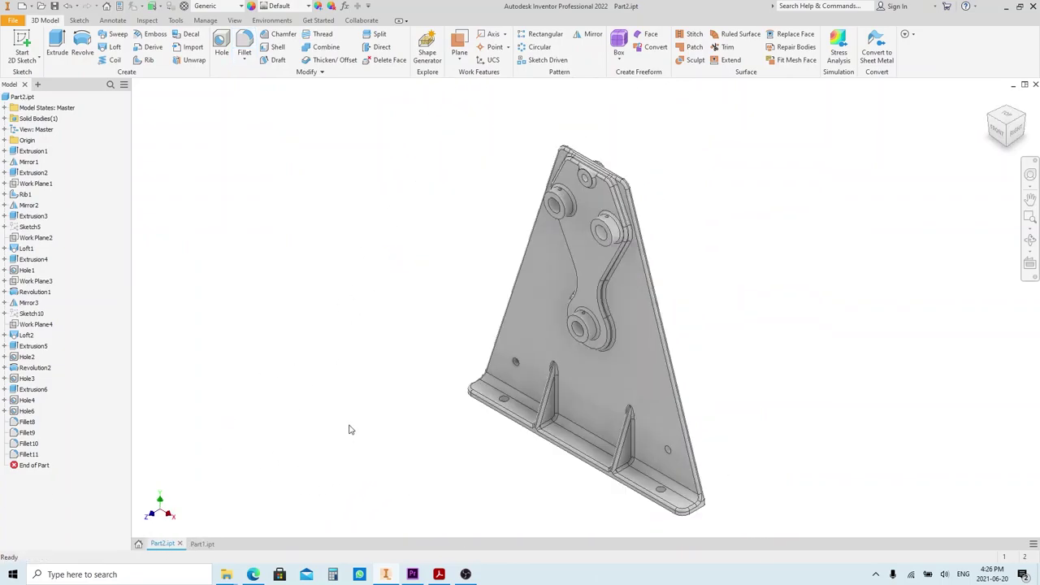
click(440, 574)
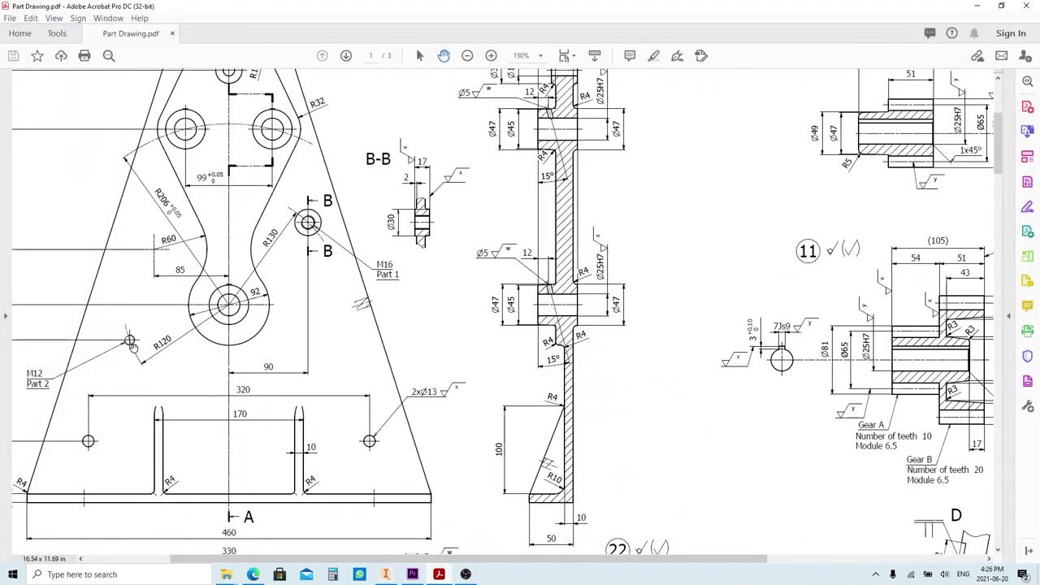
drag(133, 344, 251, 321)
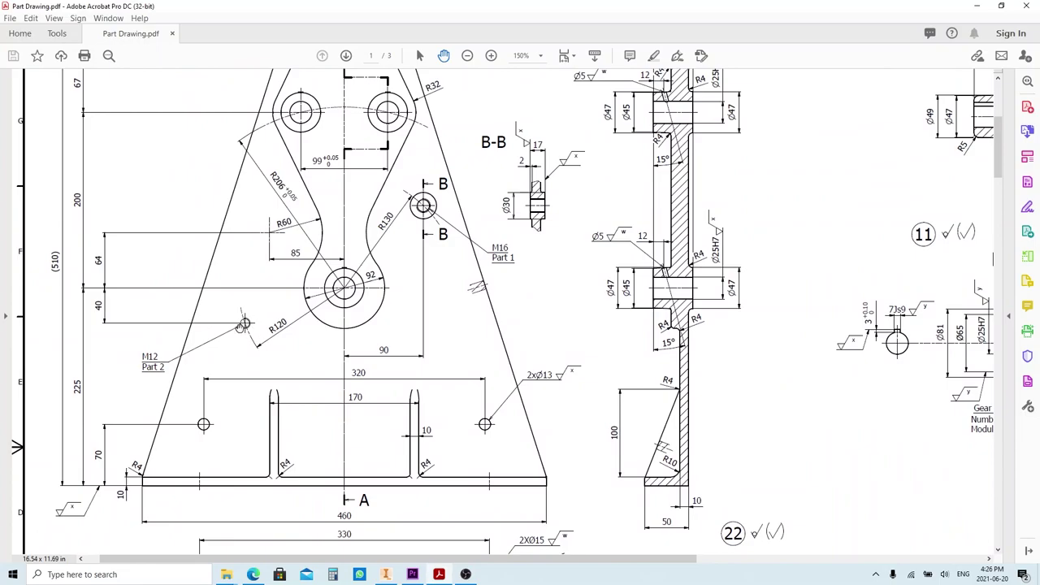
click(386, 575)
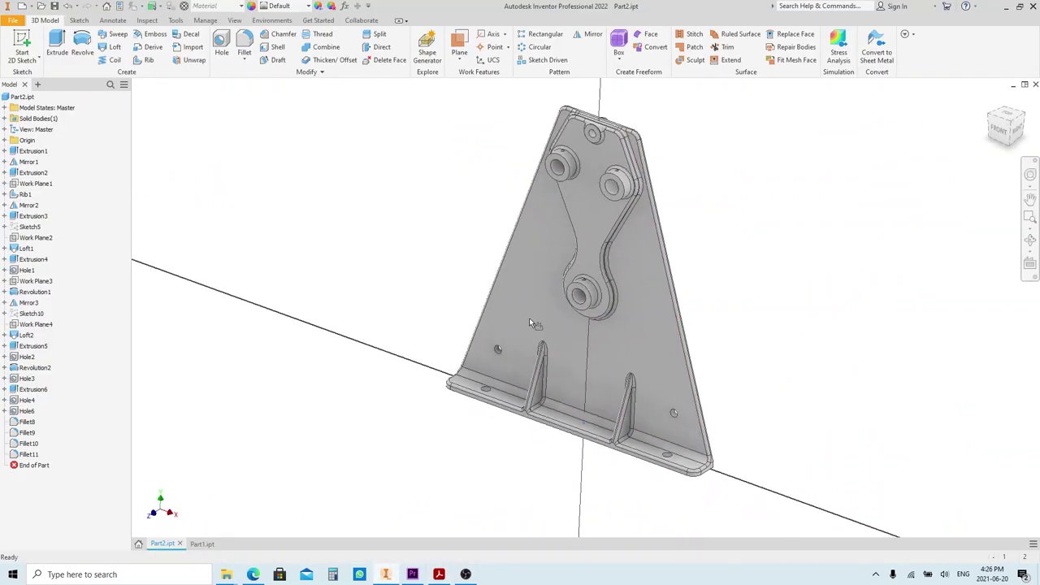
- Start a sketch on the plate's front face and place a point 40 mm vertically below the lower boss hole's center
click(529, 323)
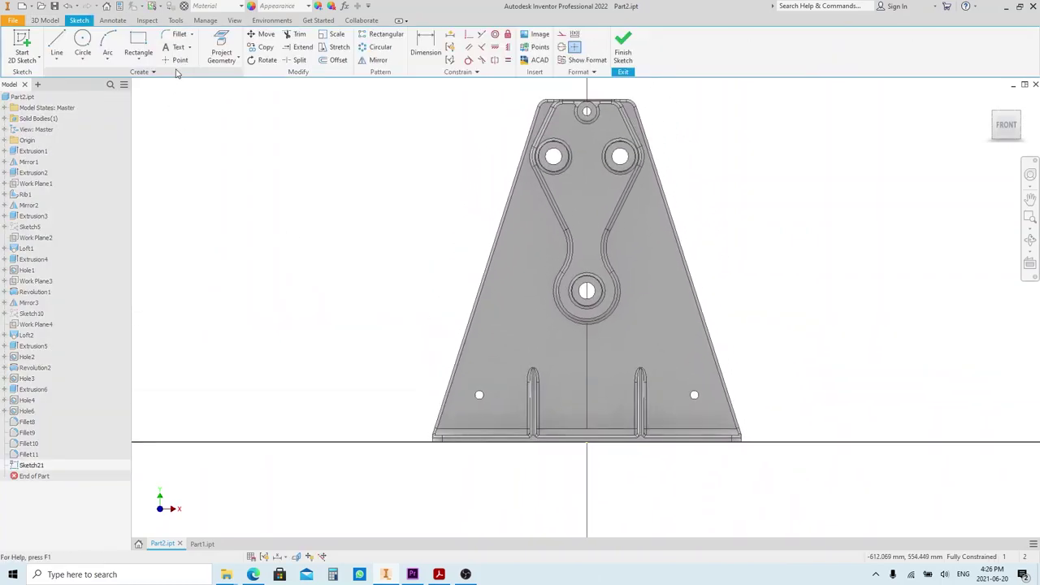
click(180, 60)
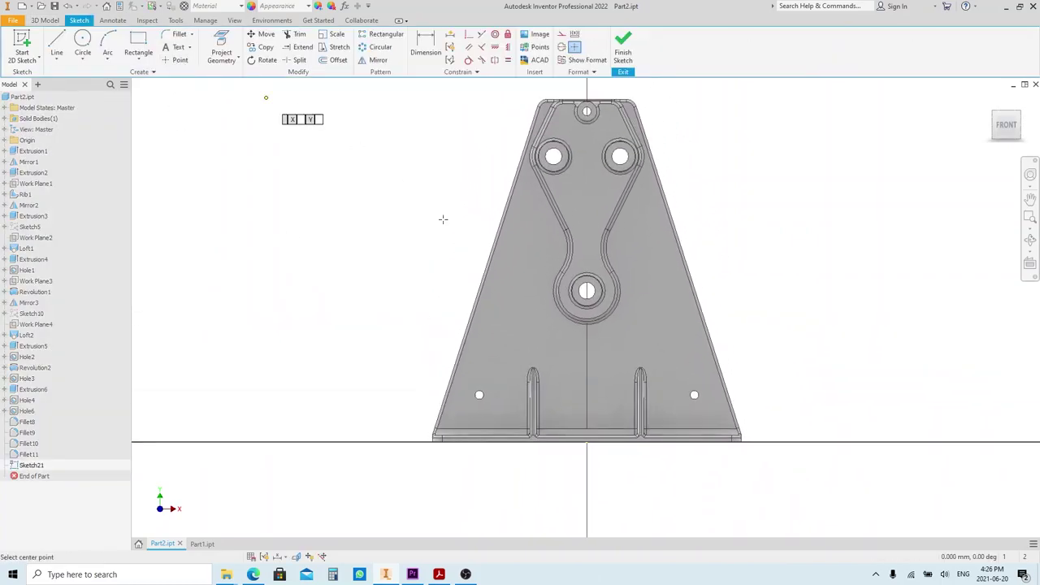
key(d)
click(516, 324)
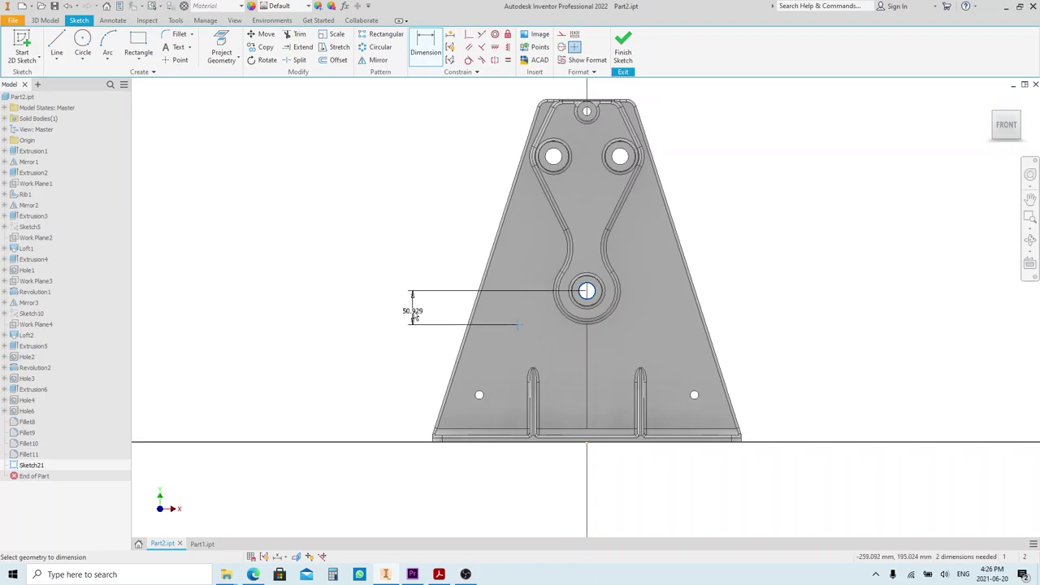
click(413, 311)
text(4)
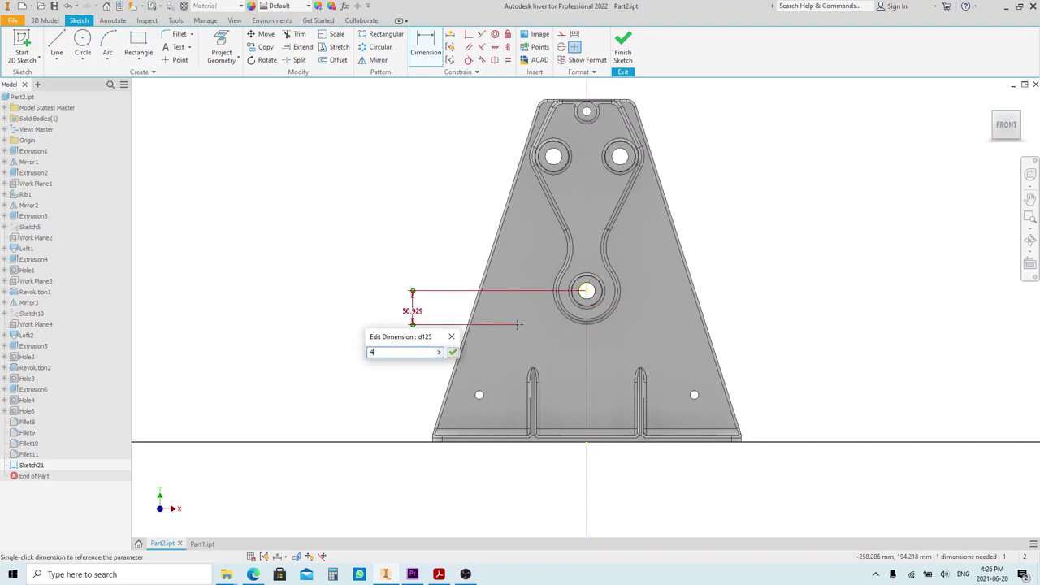
text(0)
key(Return)
- Draw a construction line from the sketch point to the center of the lower boss hole
key(l)
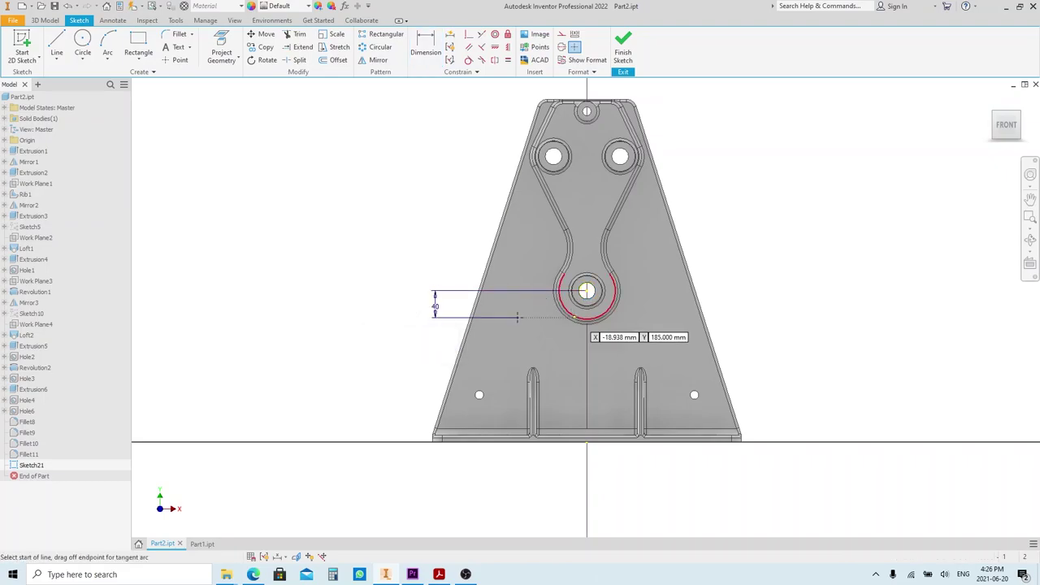
click(518, 318)
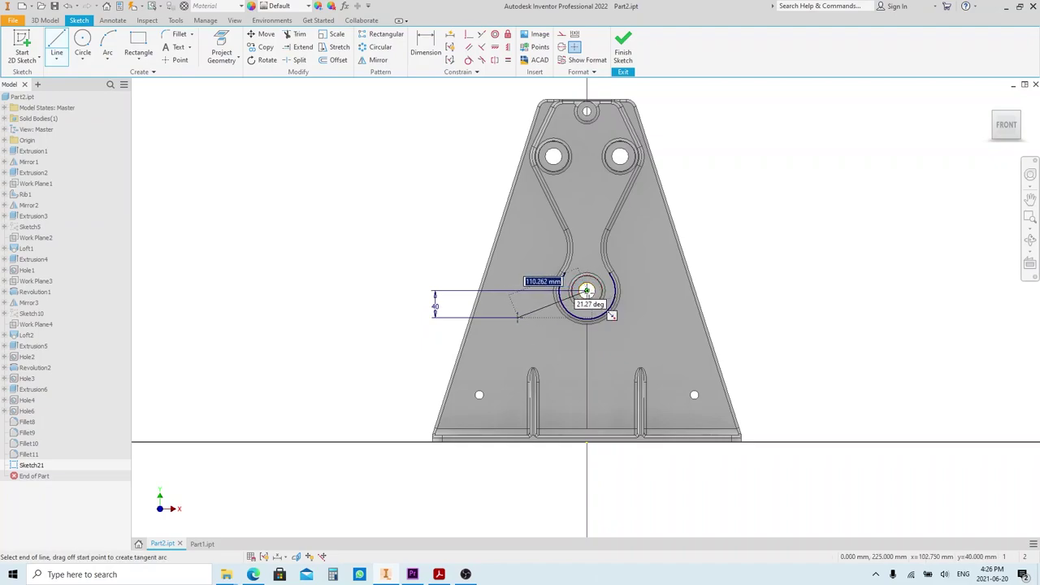
click(587, 290)
key(Escape)
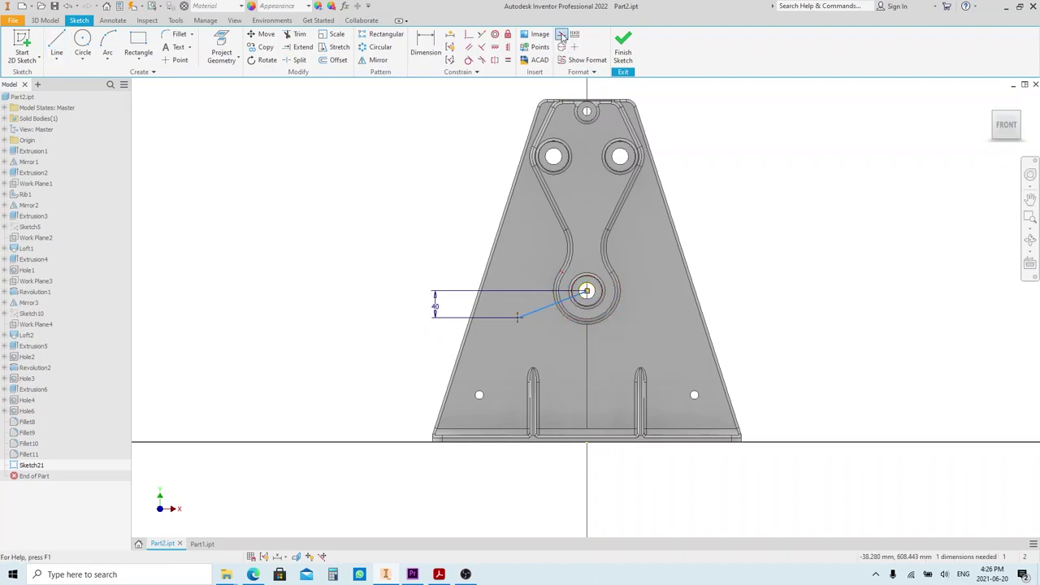
click(561, 36)
- Set the construction line's length to 120 mm between the point and the lower boss hole's center, and finish the sketch
key(d)
click(544, 308)
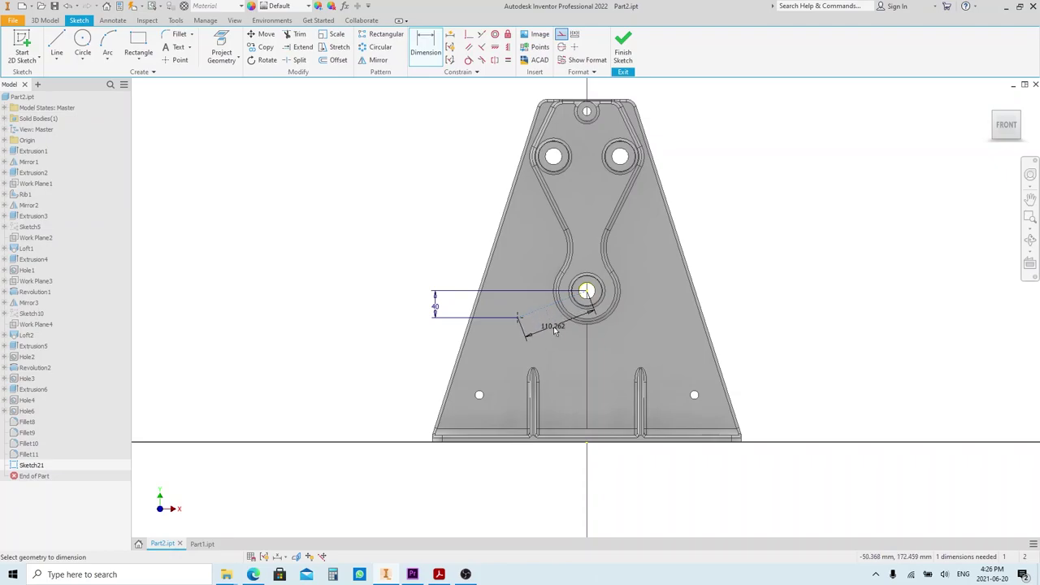
click(572, 348)
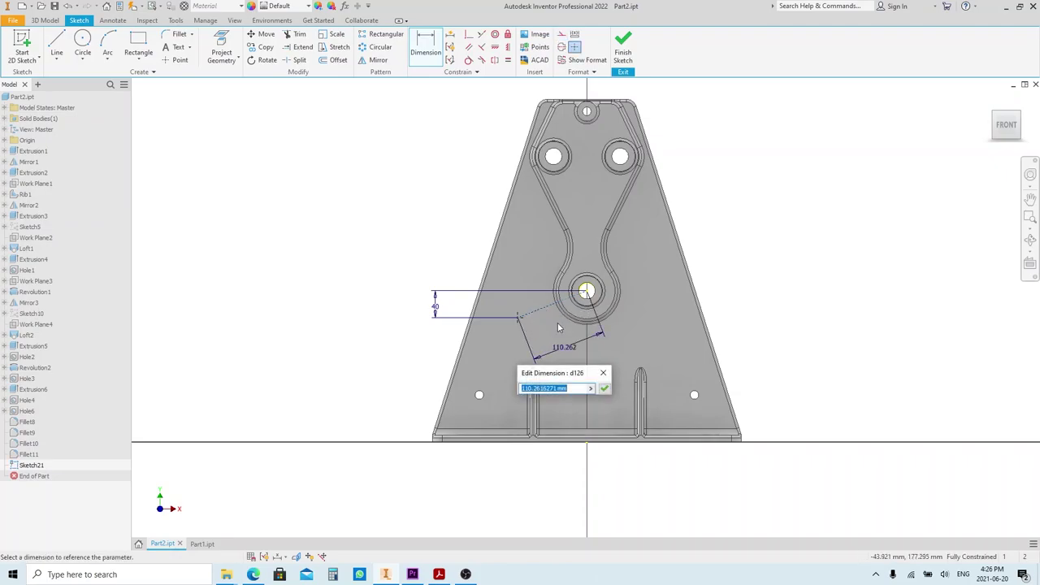
text(120)
key(Return)
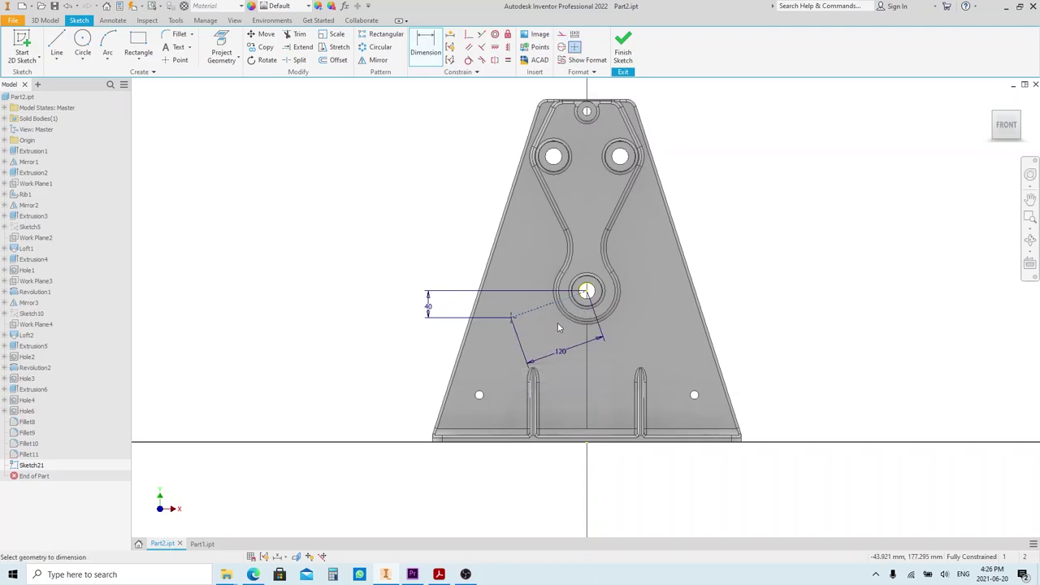
click(623, 49)
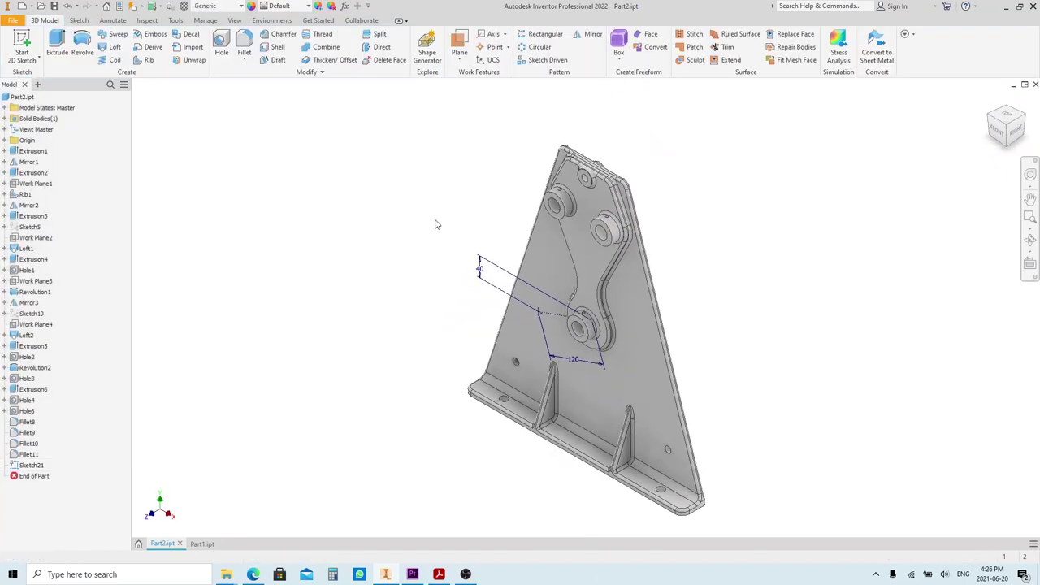
- Create a size 12 ISO Metric threaded hole at the sketch point on the plate
key(h)
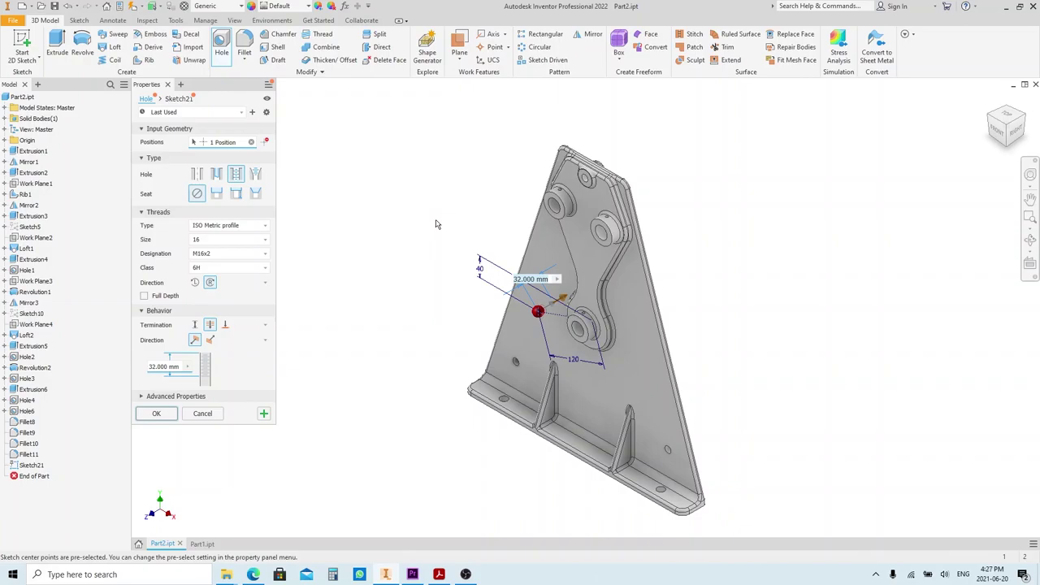
click(218, 239)
scroll(210, 268, up, 1)
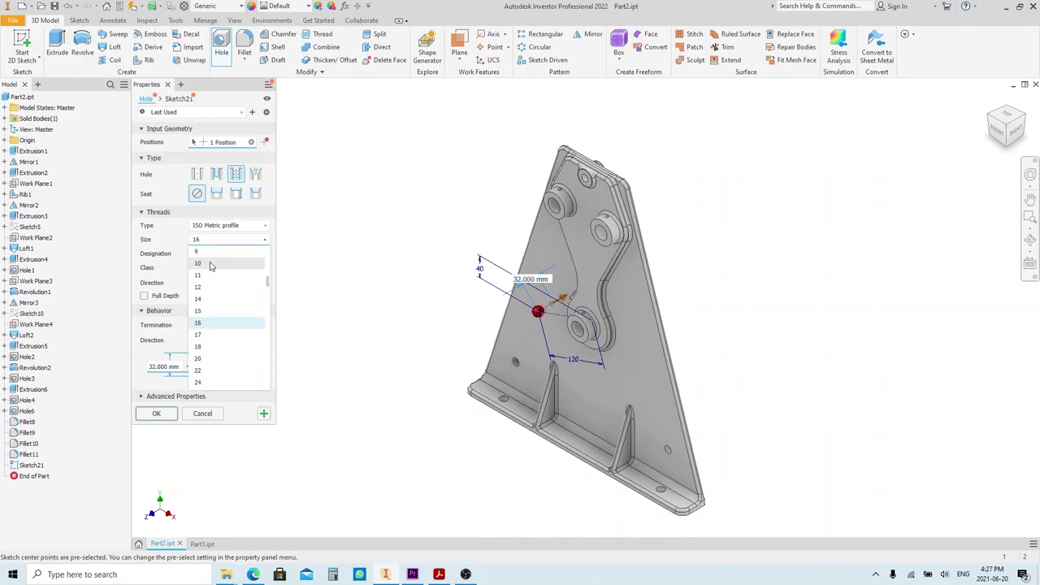
click(208, 288)
click(157, 413)
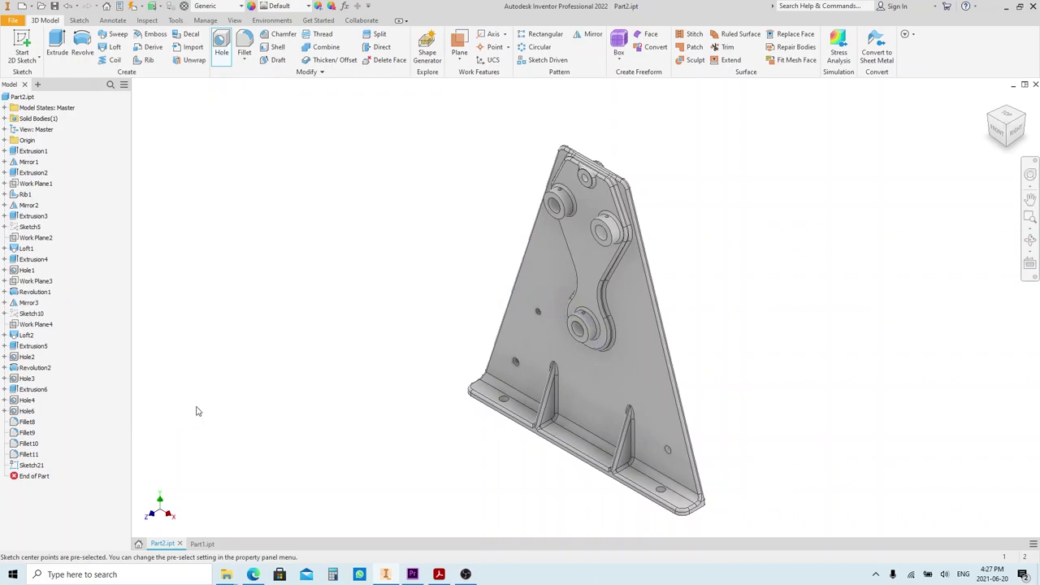
- Tile the open documents vertically and compare the Part2 and Part1 plates side by side from similar angles
mouse_move(406, 320)
shift+middle_down()
mouse_move(441, 287)
mouse_move(414, 305)
shift+middle_up()
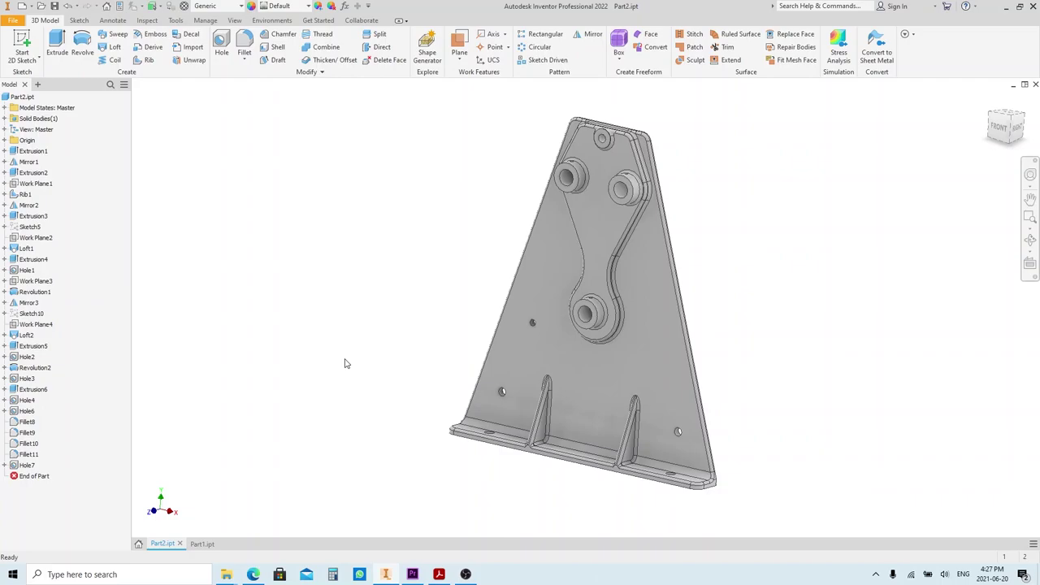
click(1034, 544)
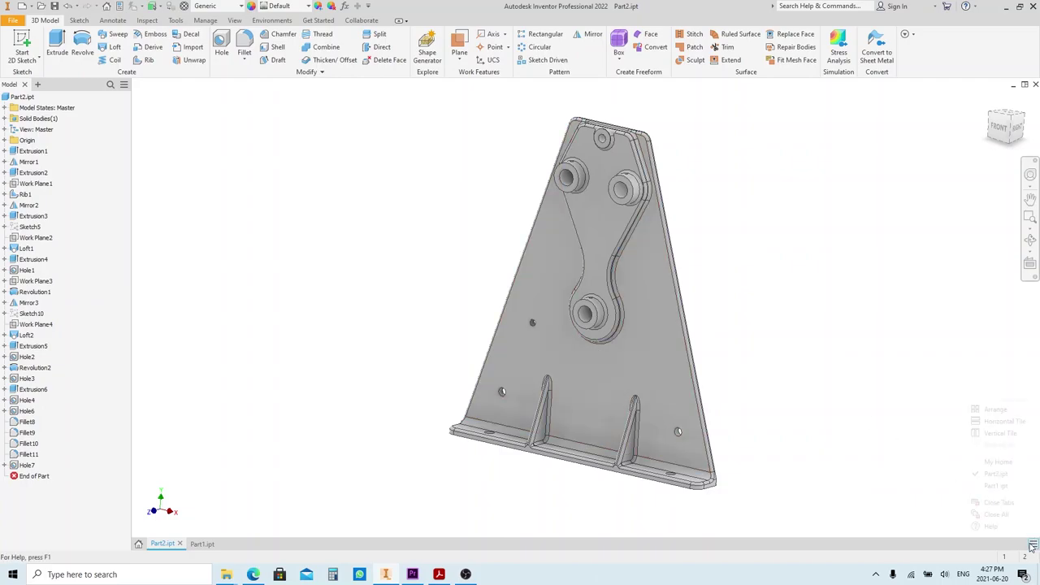
click(1012, 435)
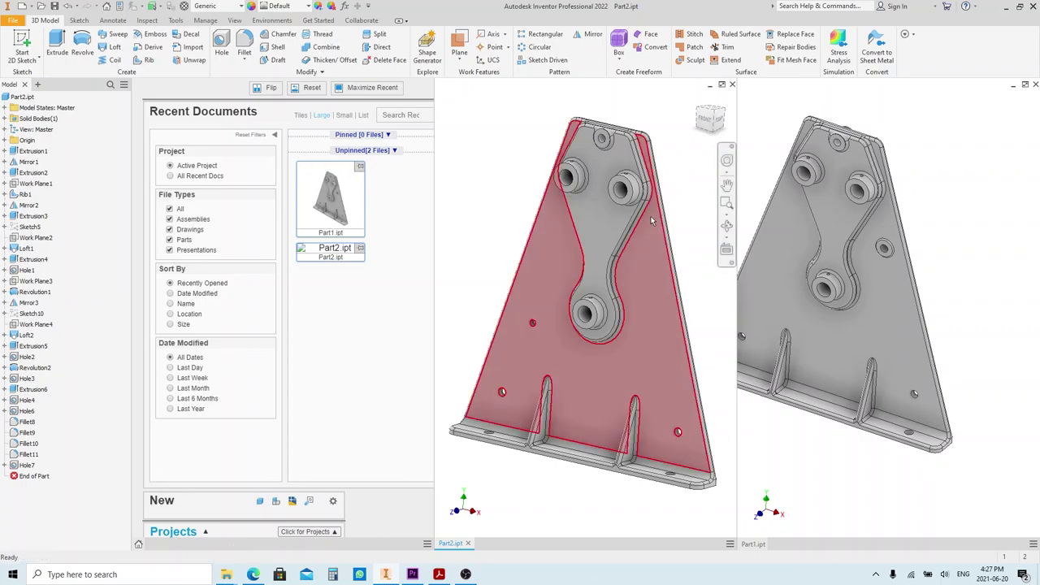
mouse_move(950, 329)
shift+middle_down()
mouse_move(987, 364)
mouse_move(993, 349)
mouse_move(970, 323)
shift+middle_up()
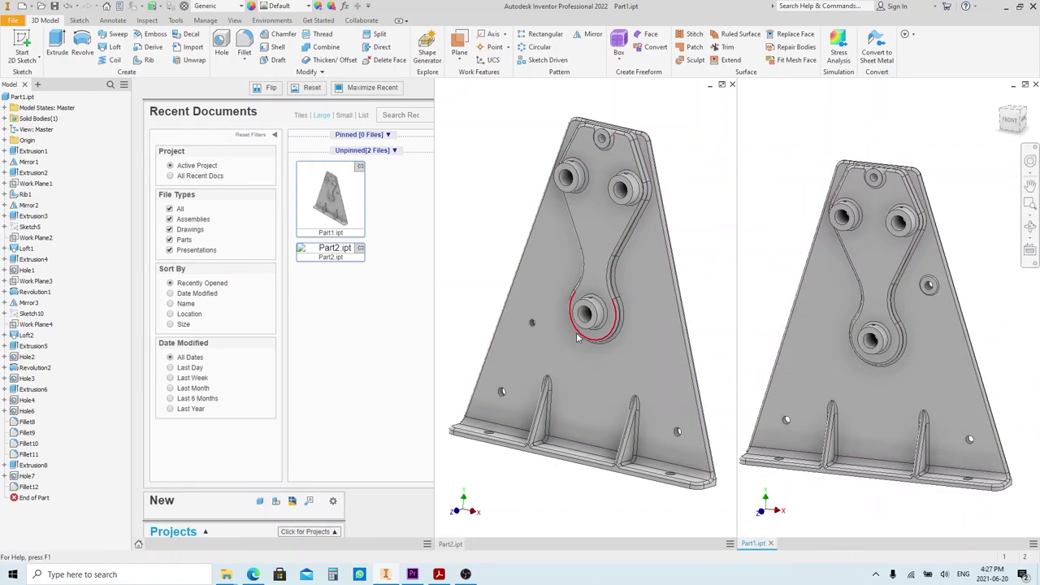
mouse_move(674, 268)
shift+middle_down()
mouse_move(637, 288)
mouse_move(688, 262)
shift+middle_up()
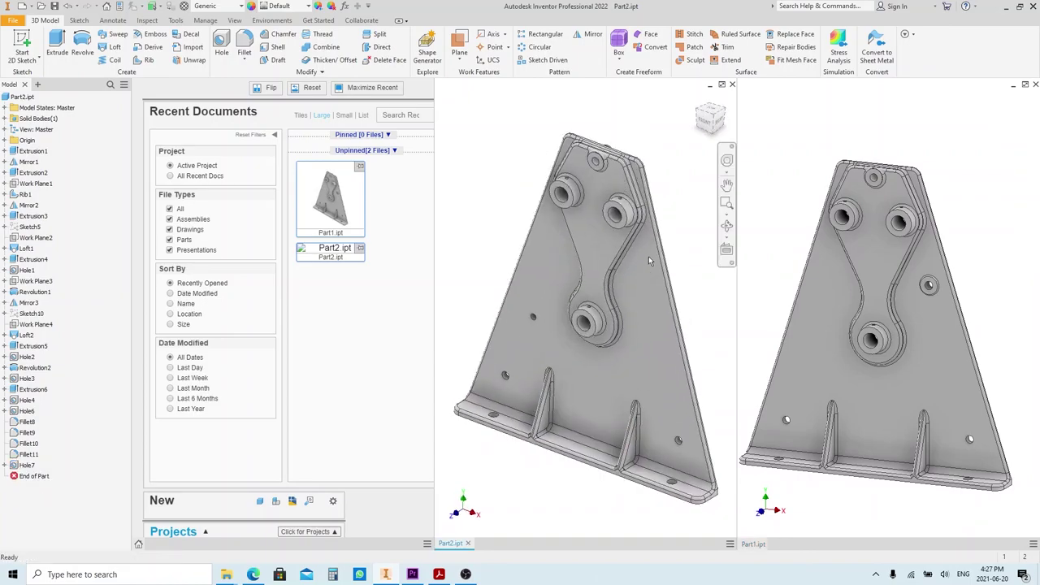